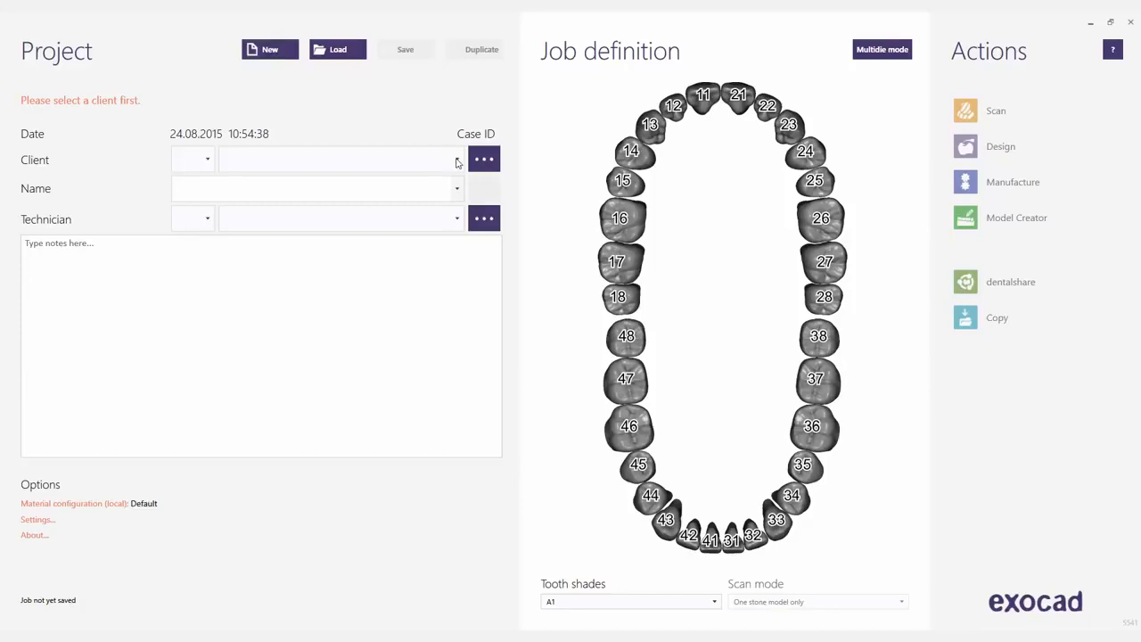
Fill in the job with client Default, the patient's name and technician Default.
click(458, 161)
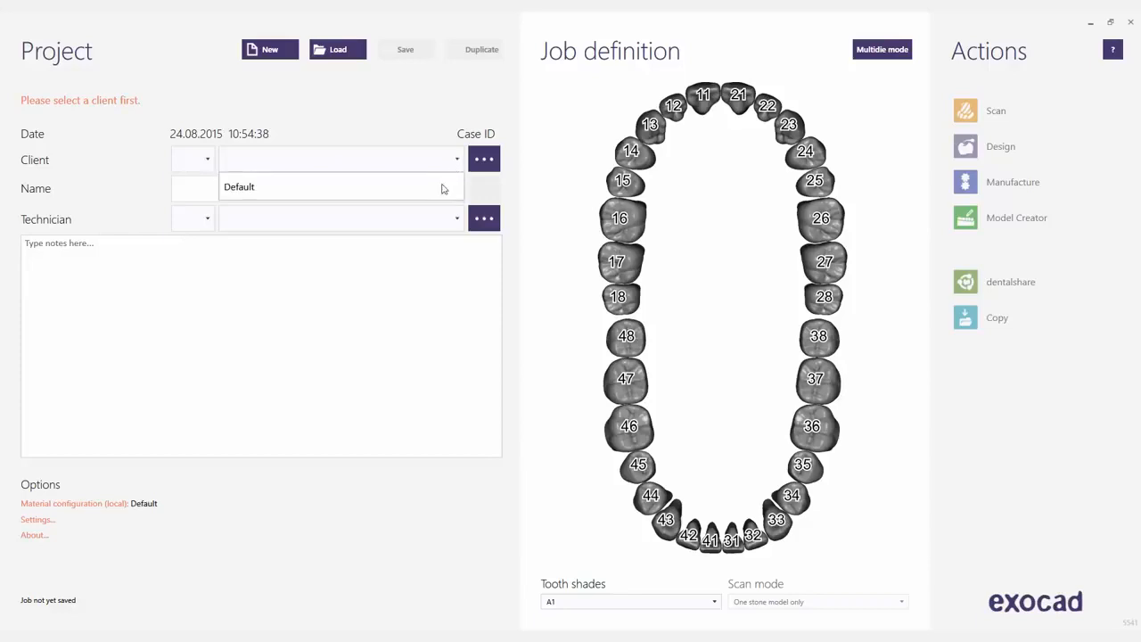
click(437, 191)
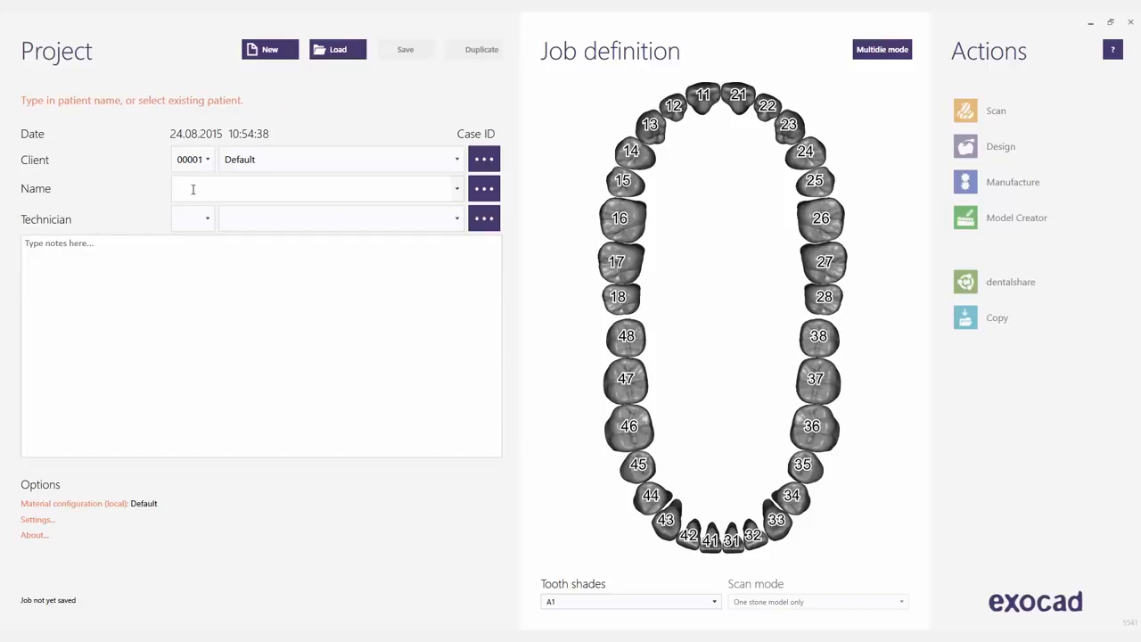
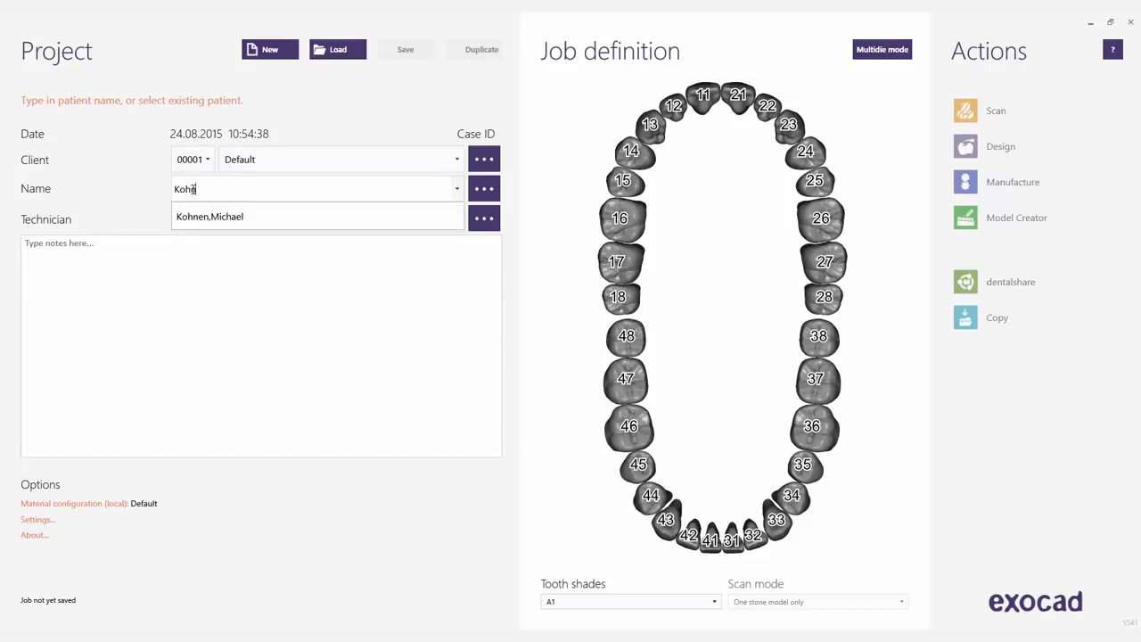
click(238, 222)
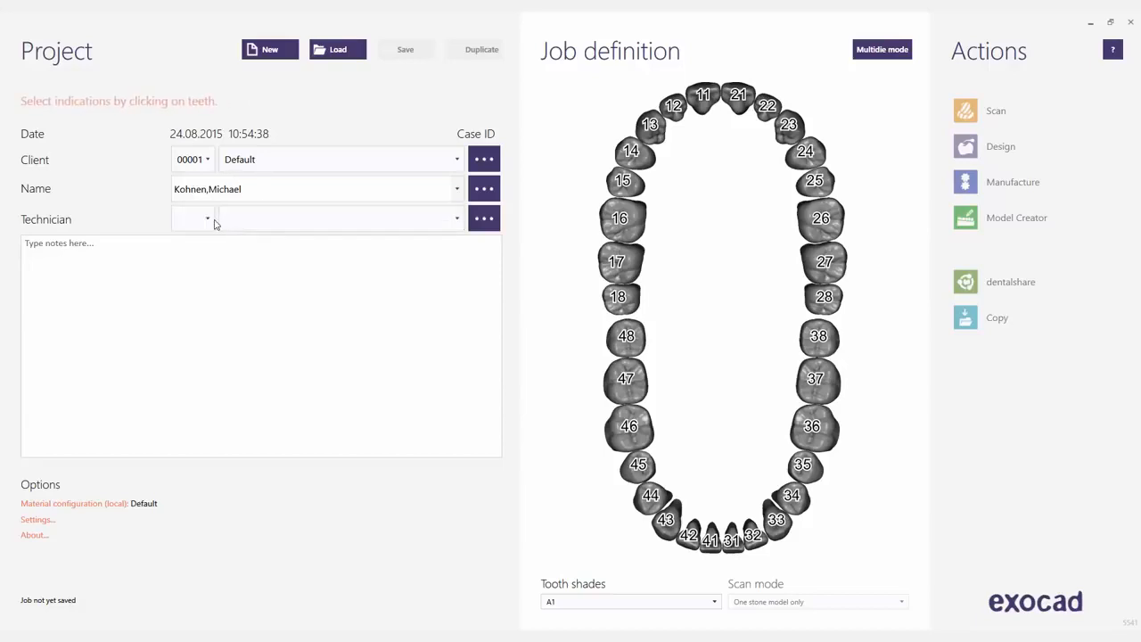
click(457, 221)
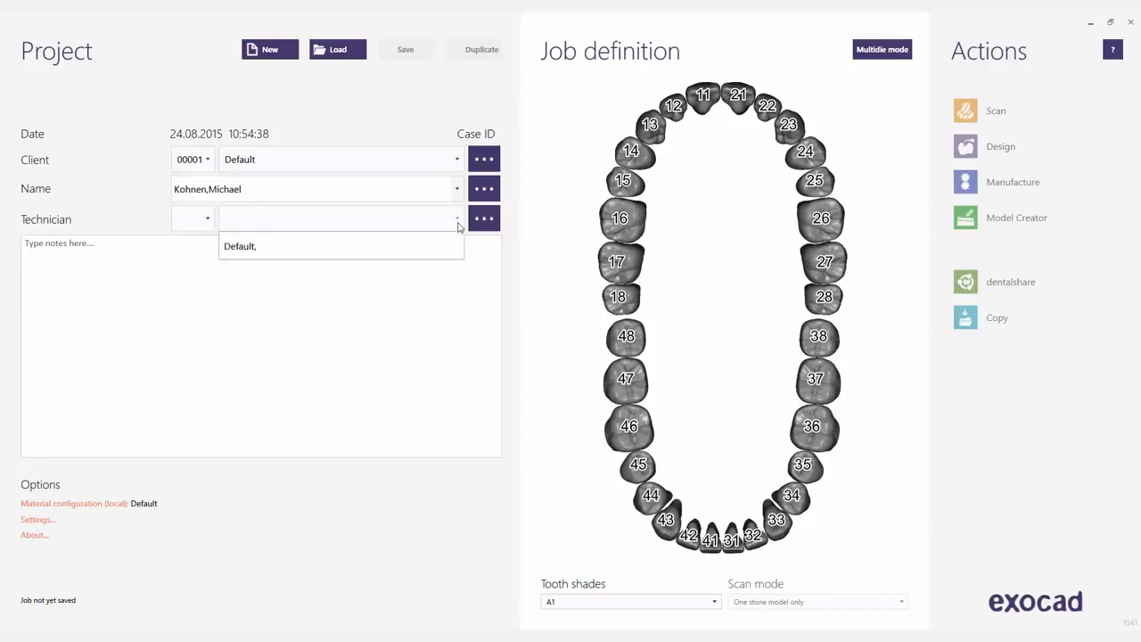
click(406, 247)
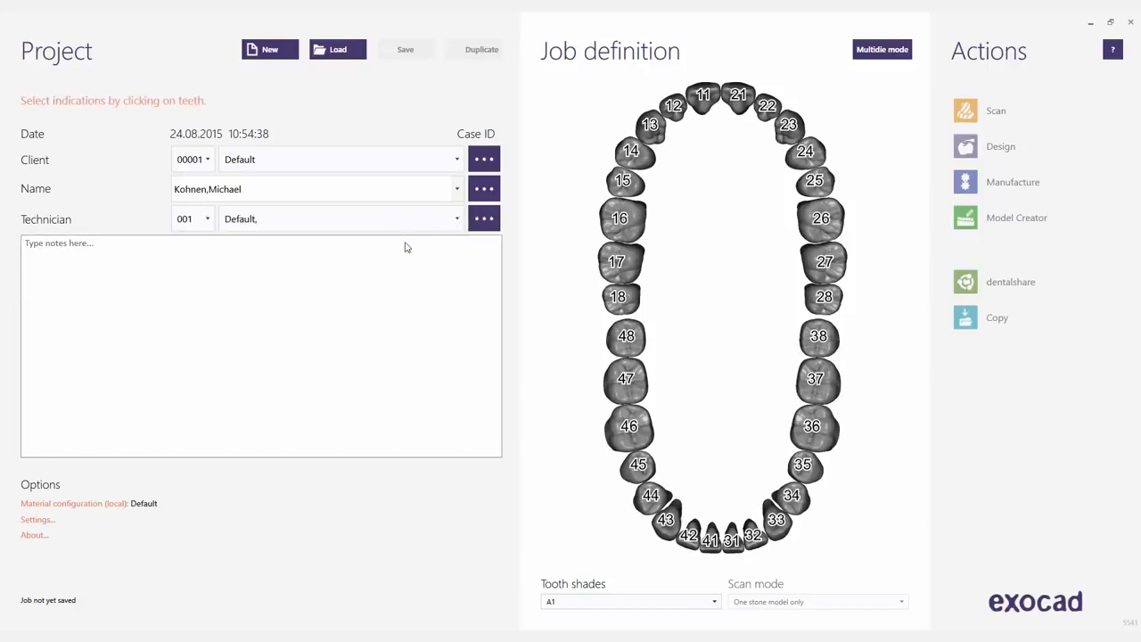
Make tooth 17 a PMMA full denture with Aesthetic plate scan set to Yes.
click(626, 275)
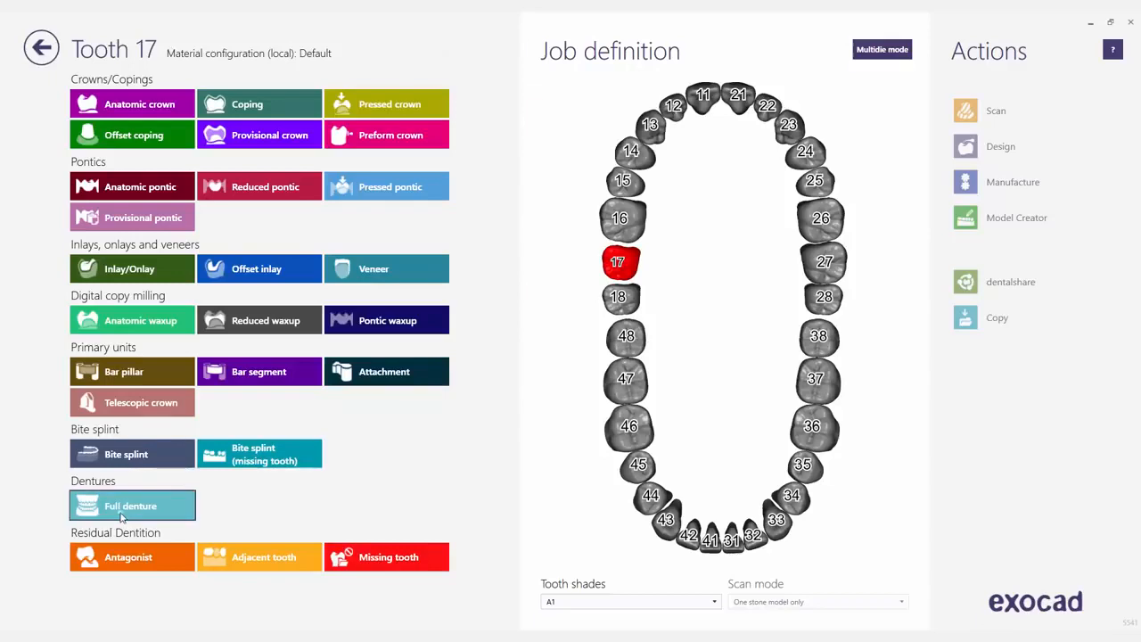
click(122, 516)
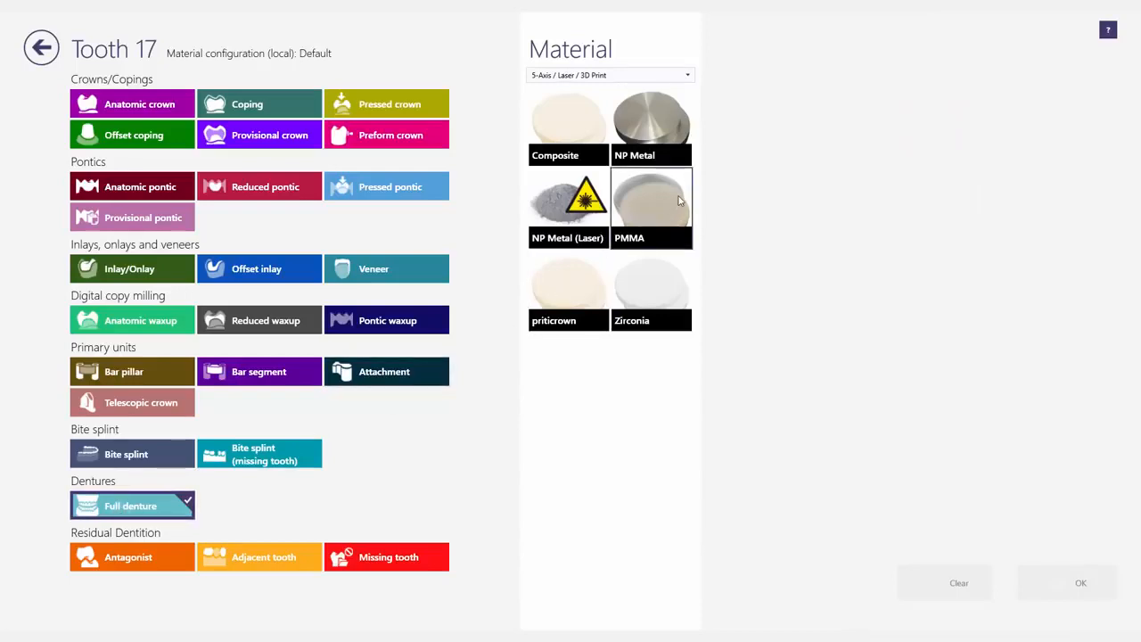
click(679, 201)
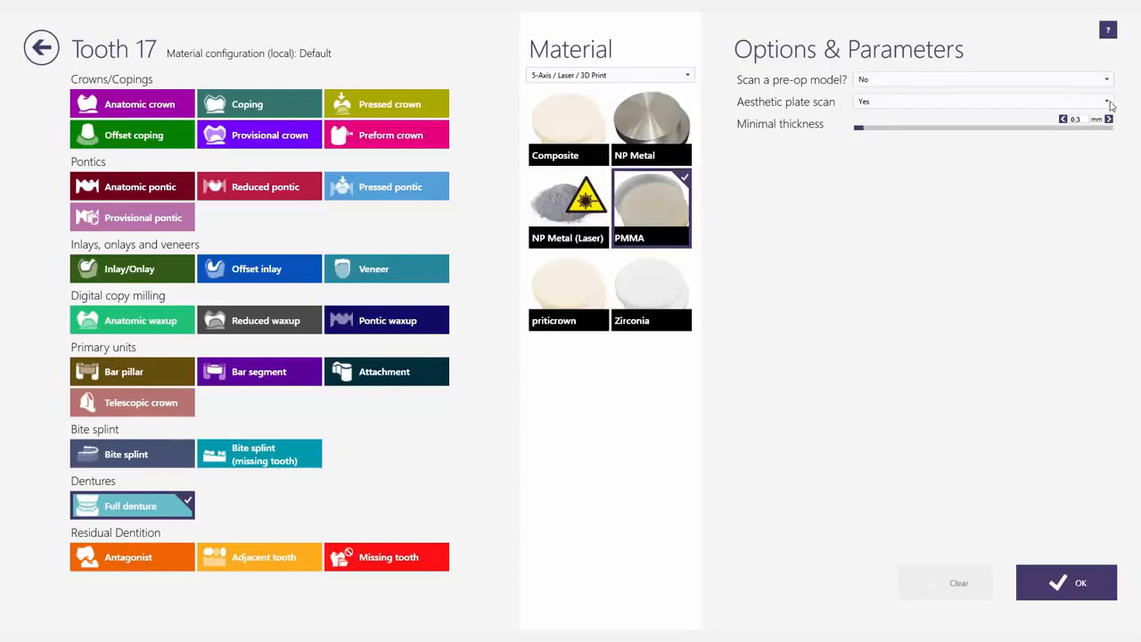
click(1109, 103)
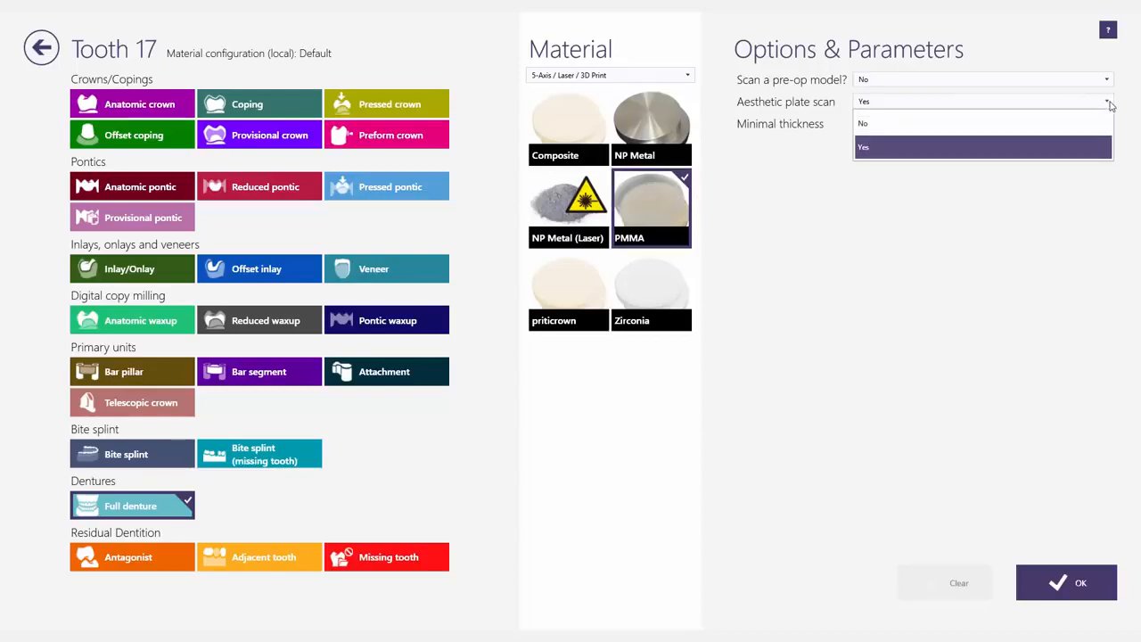
click(1033, 150)
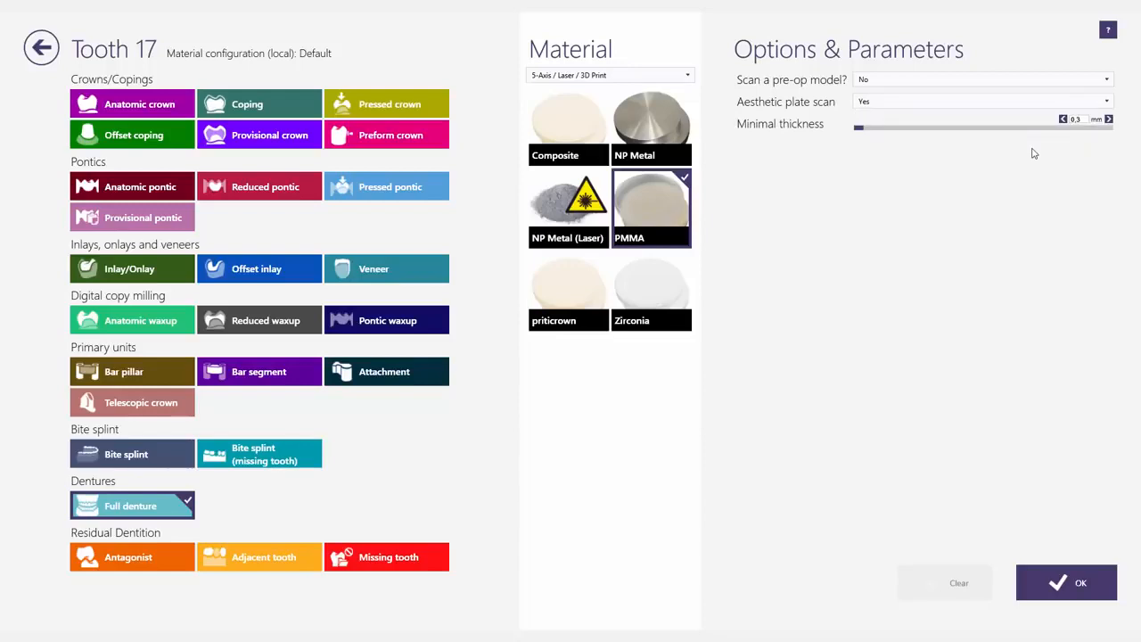
click(1075, 562)
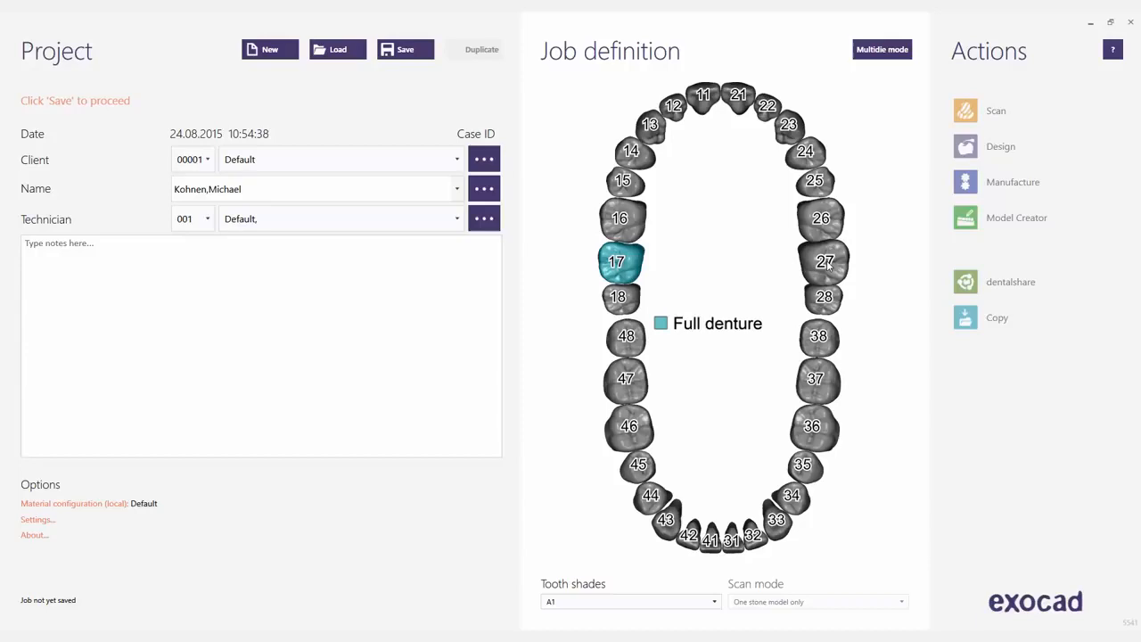
Extend the full denture to upper tooth 27 and across lower teeth 37–47.
click(826, 263)
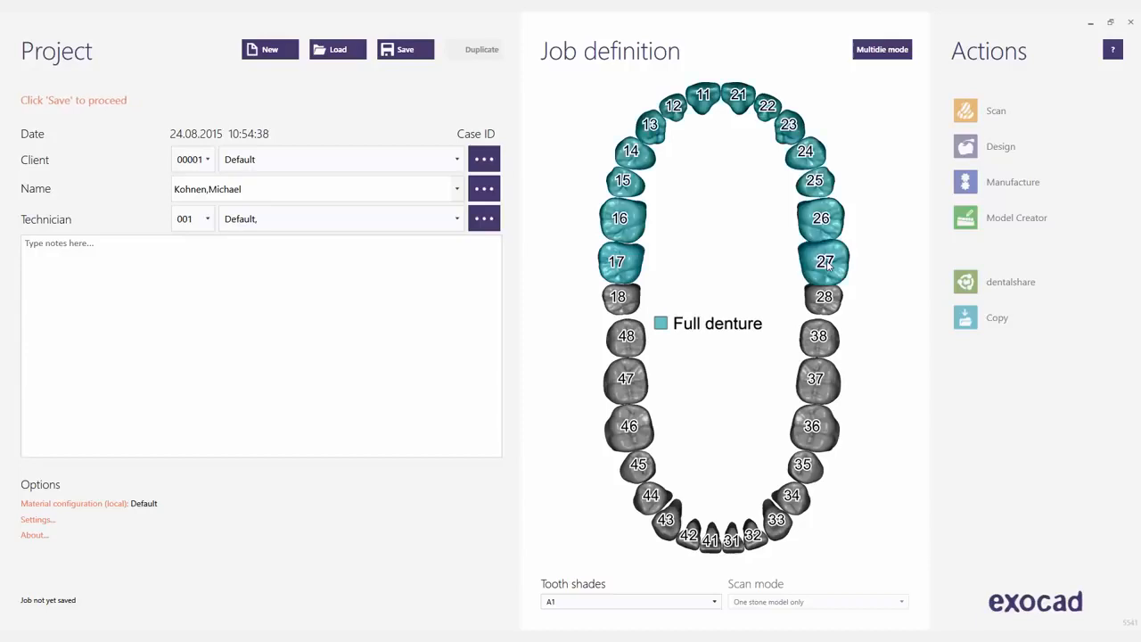
click(822, 394)
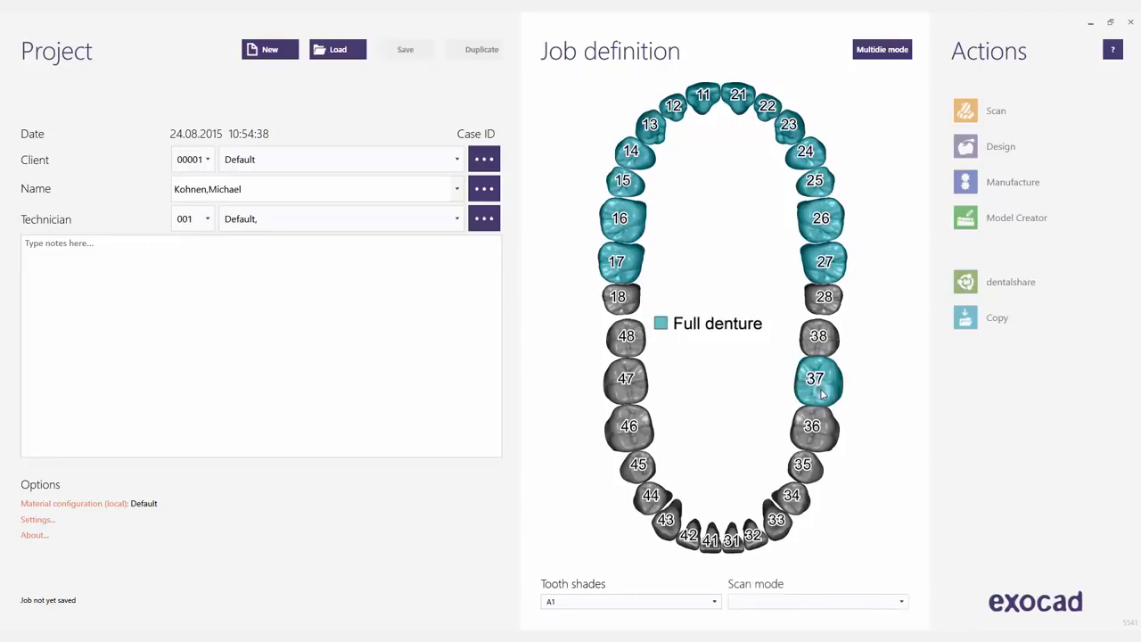
click(627, 382)
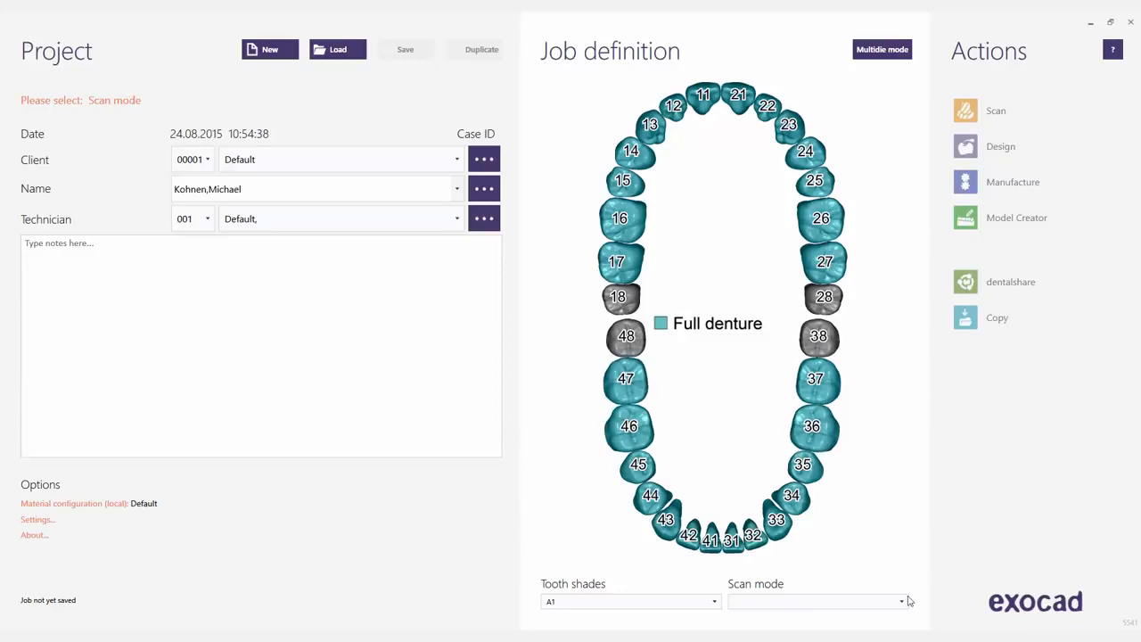
Set scan mode to two stone models in occlusion and save the job.
click(903, 603)
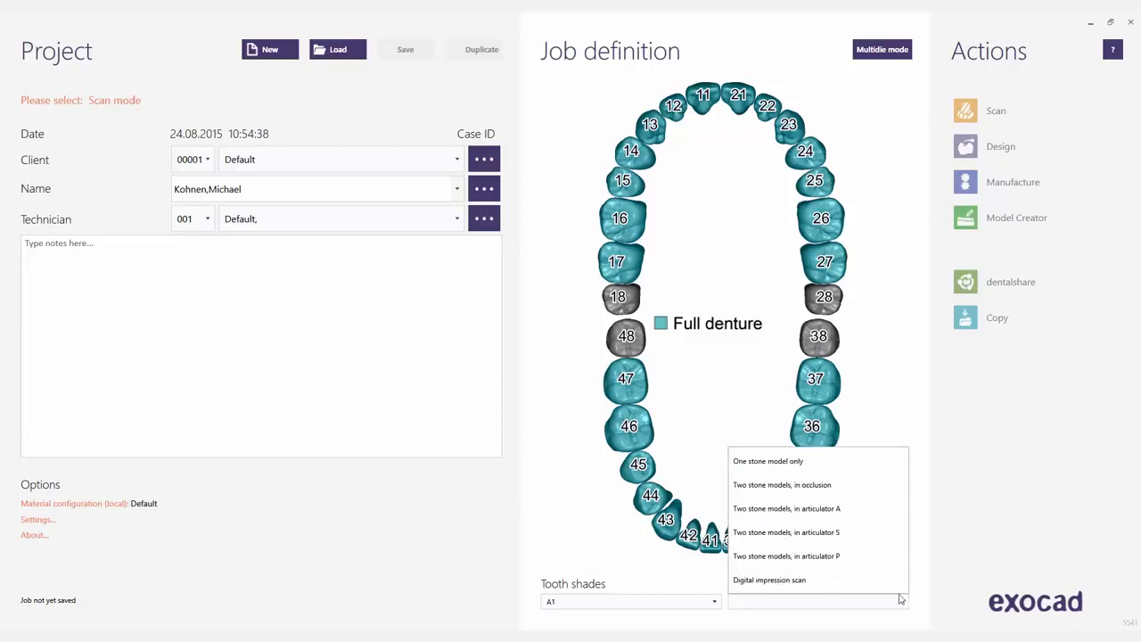
click(837, 485)
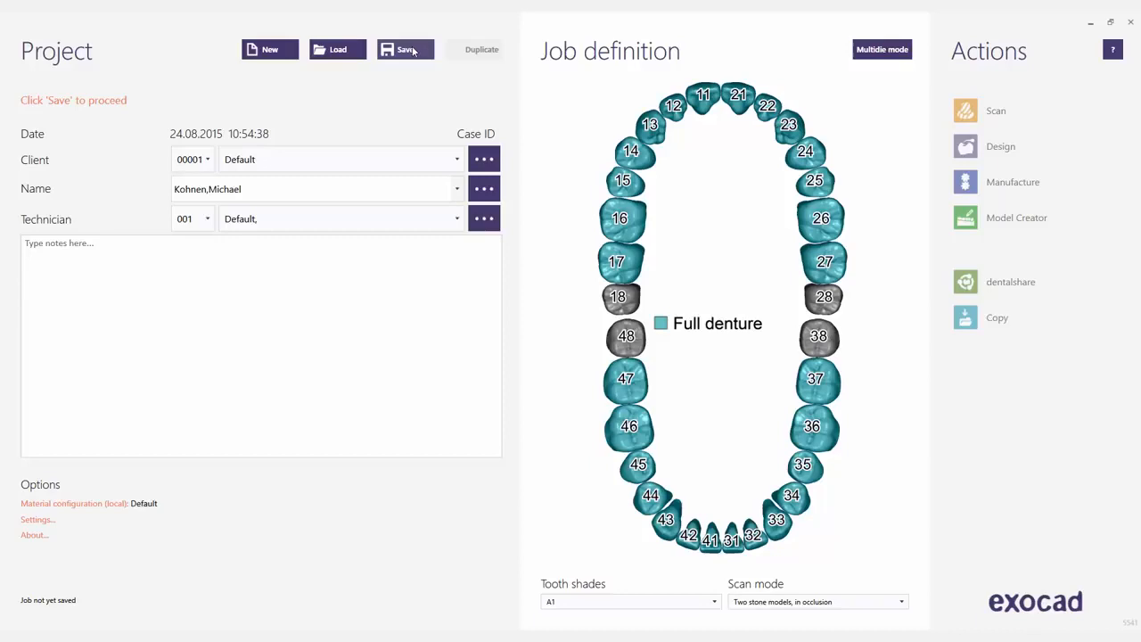
click(405, 50)
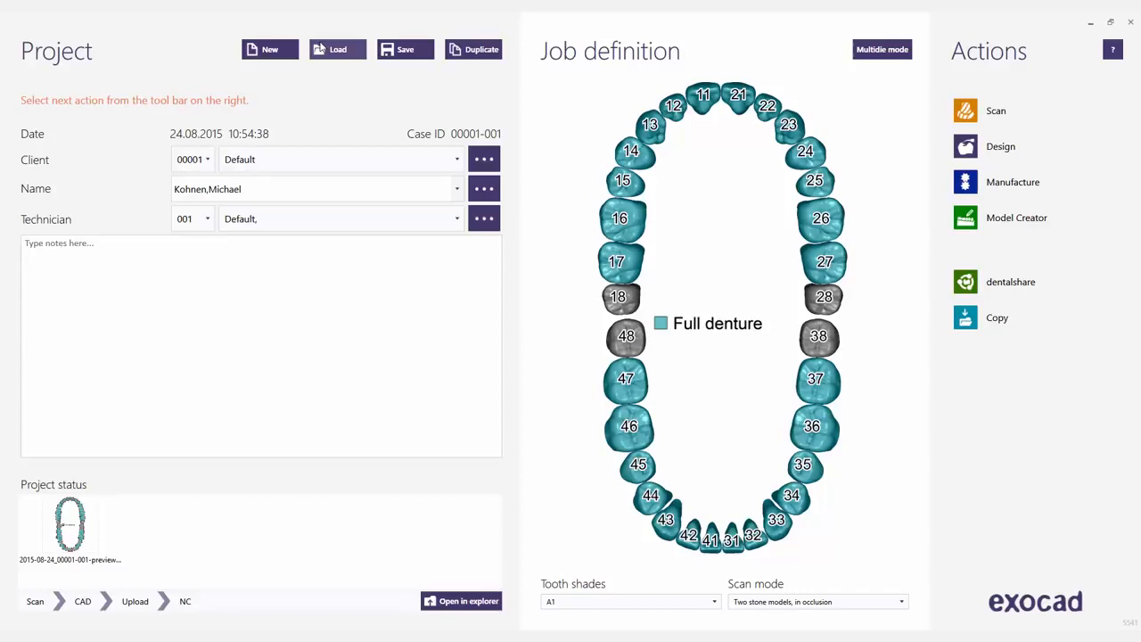
Load the Full Denture sample project and launch Design on it.
click(323, 48)
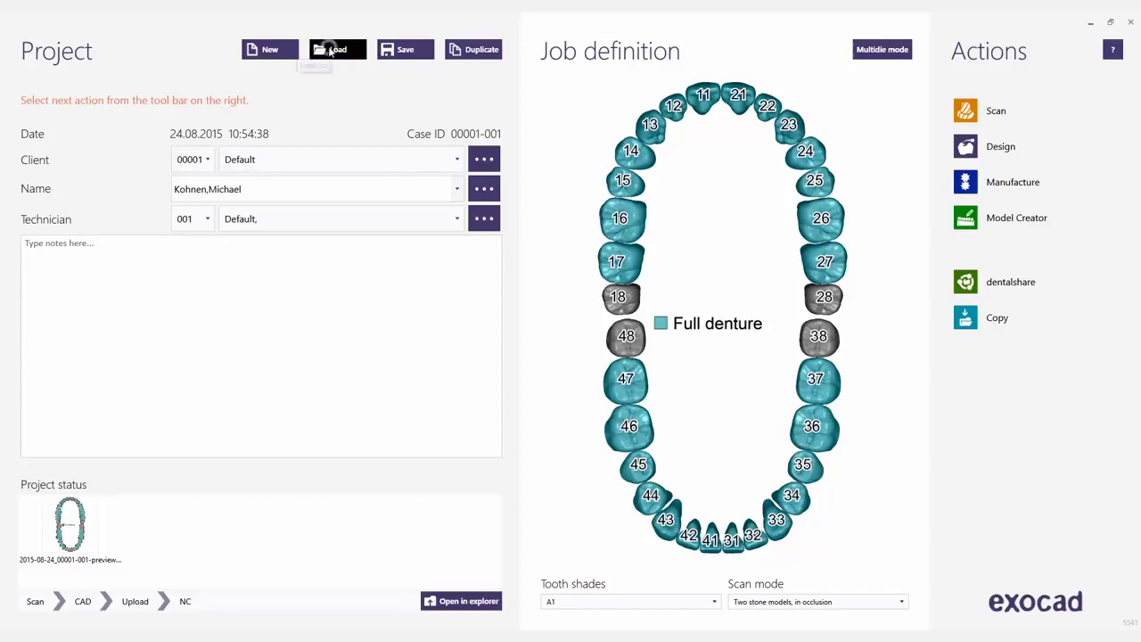
click(348, 80)
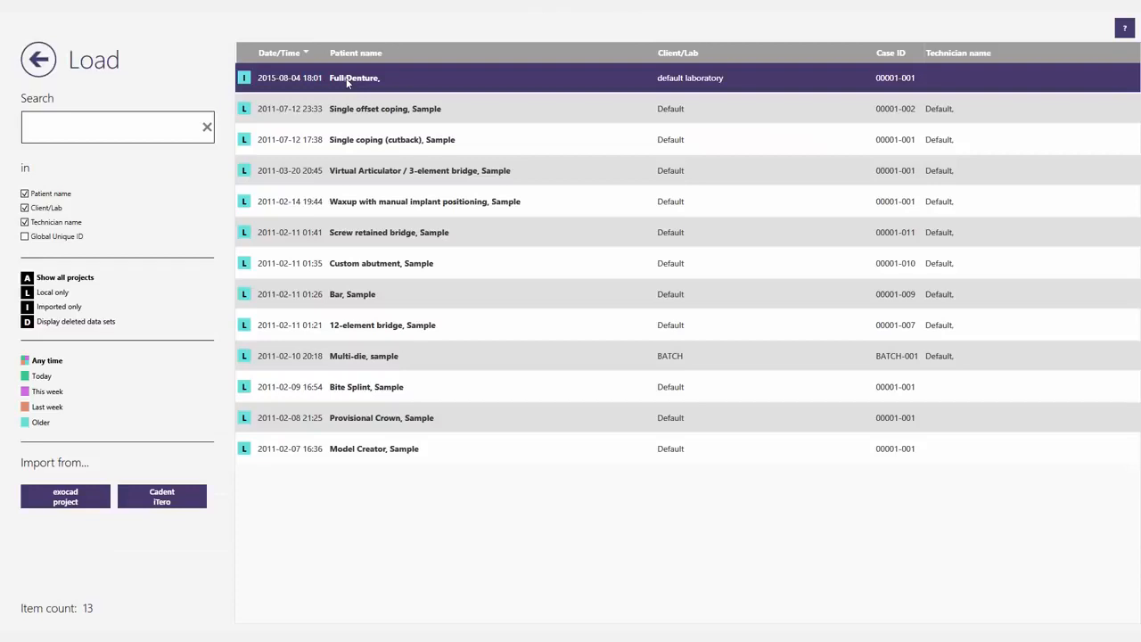
click(348, 80)
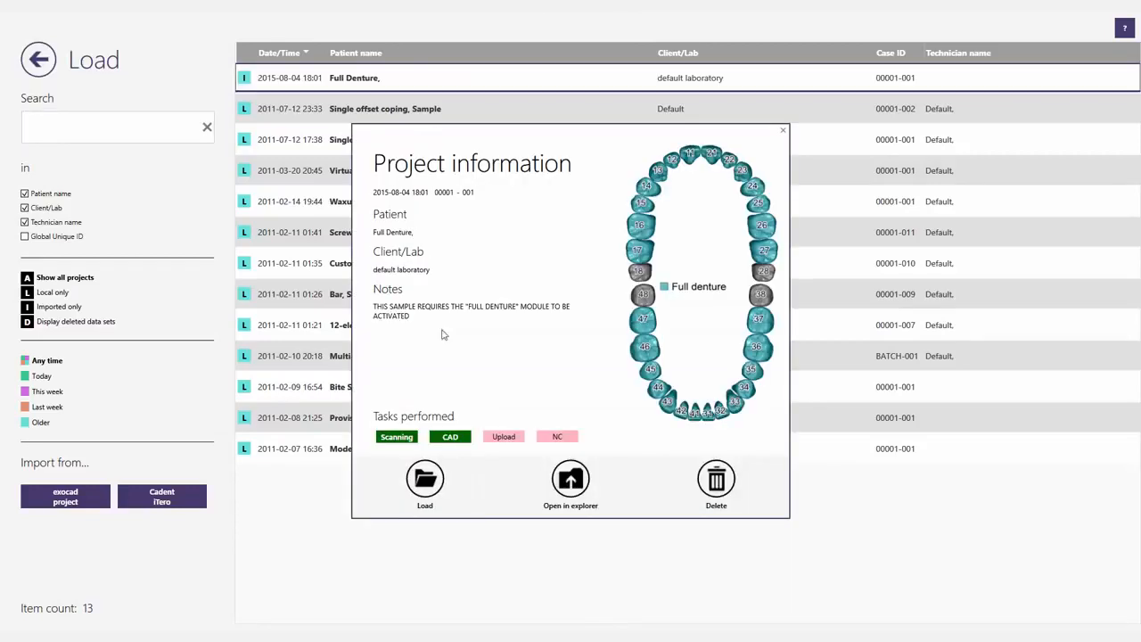
click(425, 481)
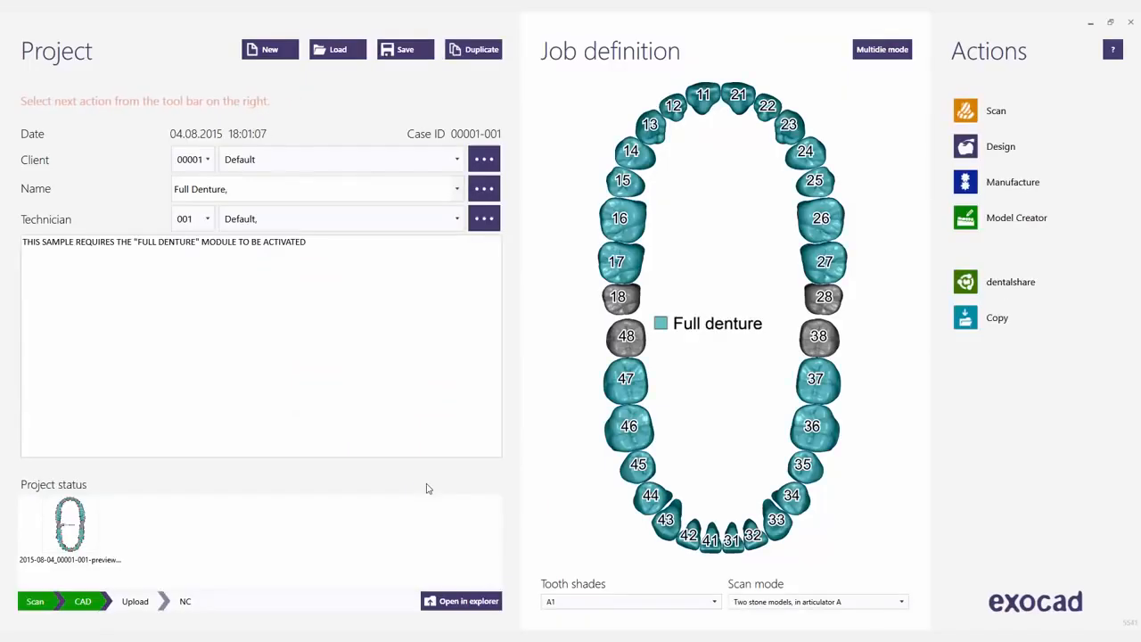
click(981, 158)
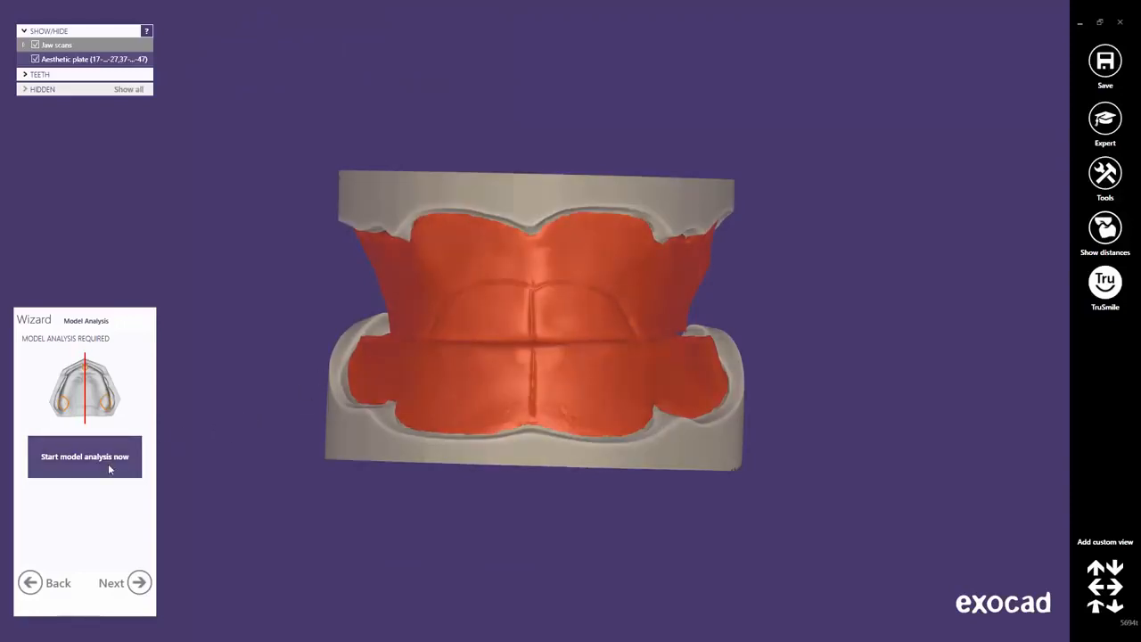
Start model analysis, view the jaws from the front, and choose Define by three points.
click(109, 465)
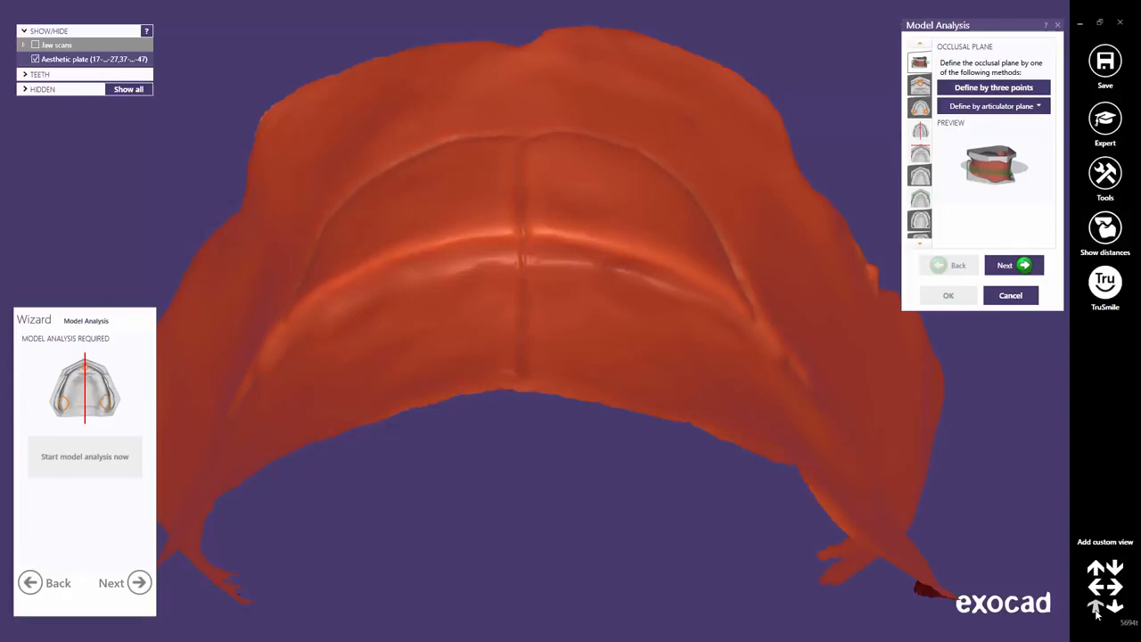
click(1097, 610)
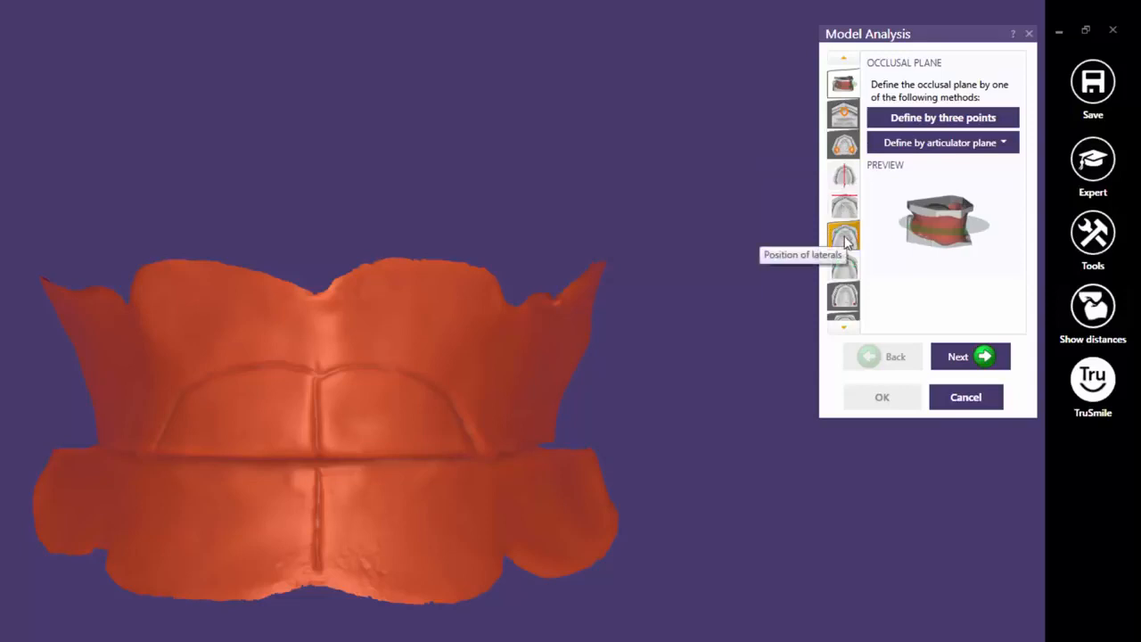
click(844, 328)
click(844, 328)
click(844, 328)
click(844, 328)
click(845, 328)
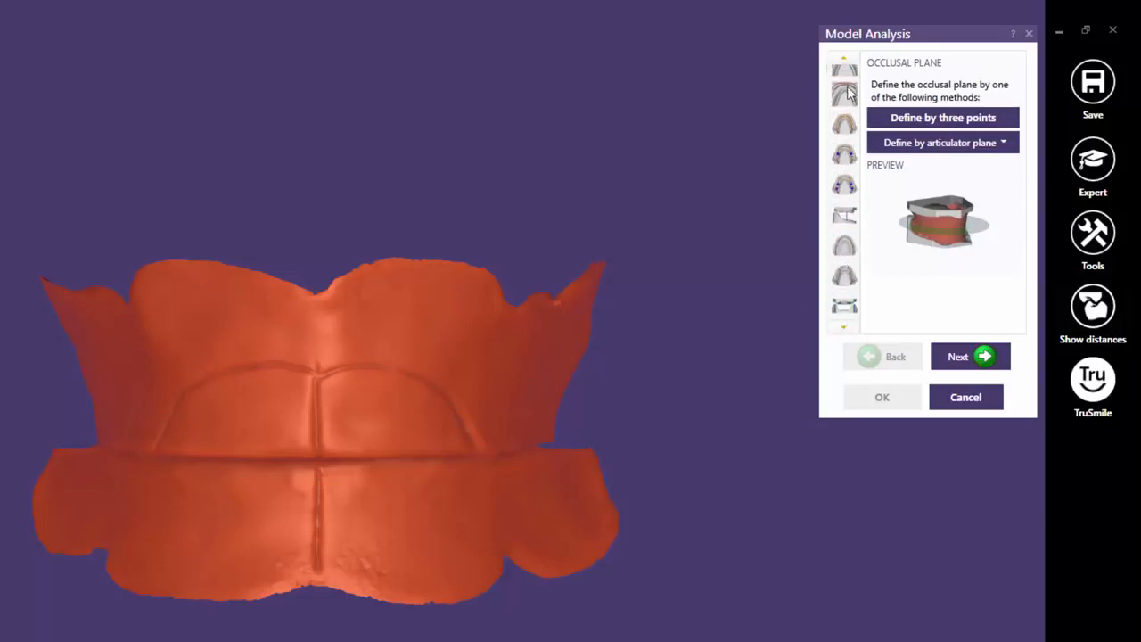
click(845, 59)
click(846, 60)
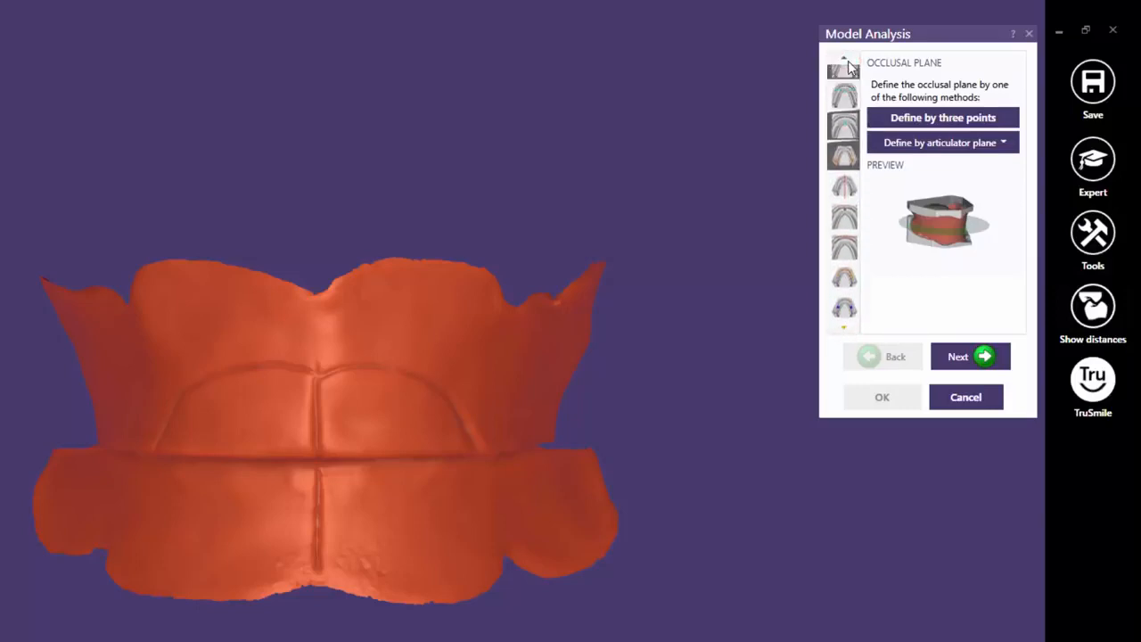
click(846, 60)
click(846, 59)
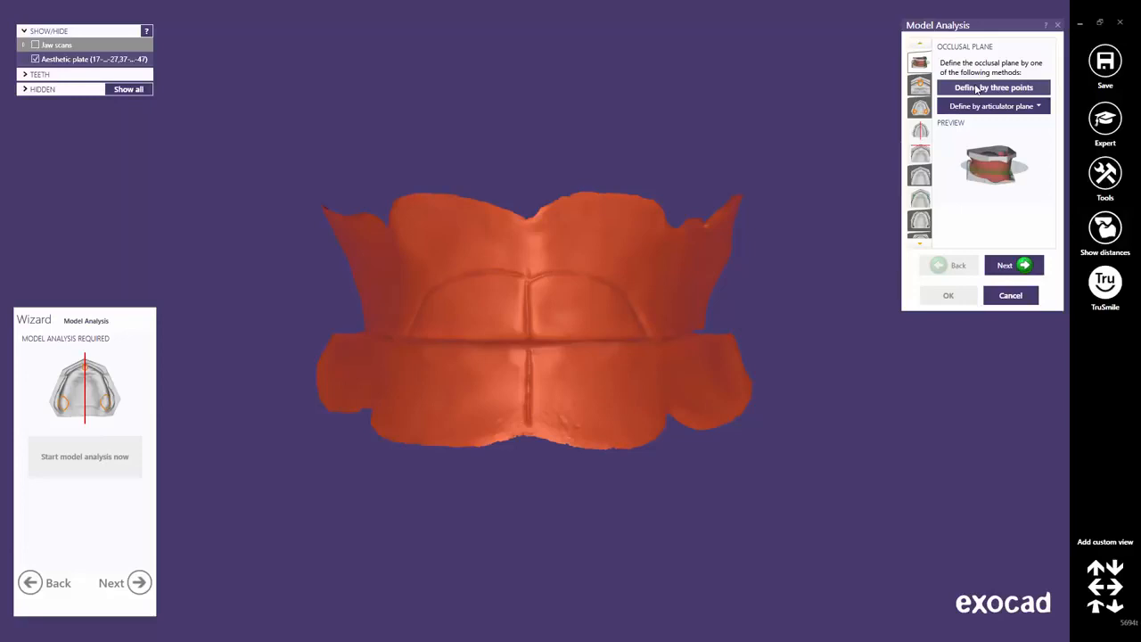
click(978, 89)
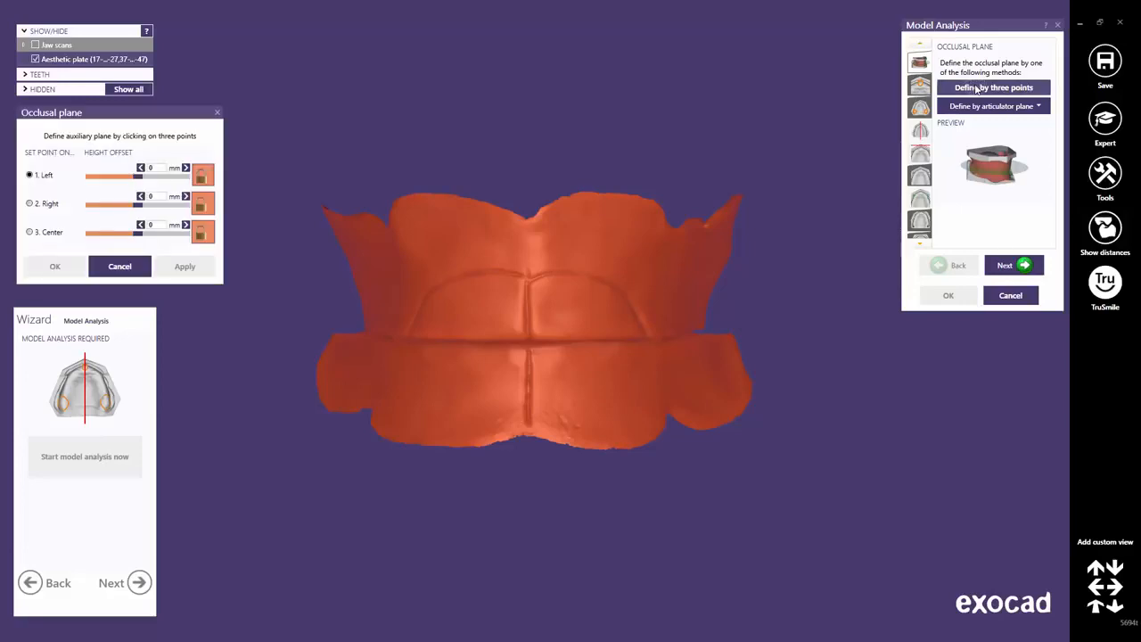
Place the left, right and centre occlusal plane points, centring the last on the central groove.
right_drag(698, 204, 607, 333)
scroll(606, 333, up, 3)
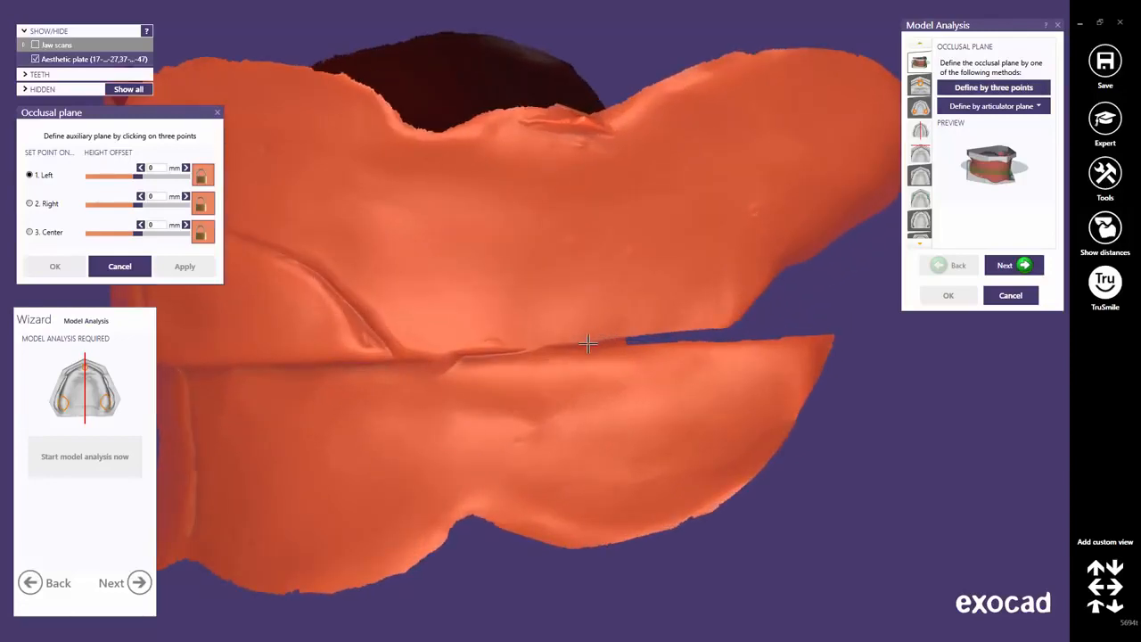
click(587, 344)
right_drag(588, 344, 417, 337)
scroll(463, 331, down, 3)
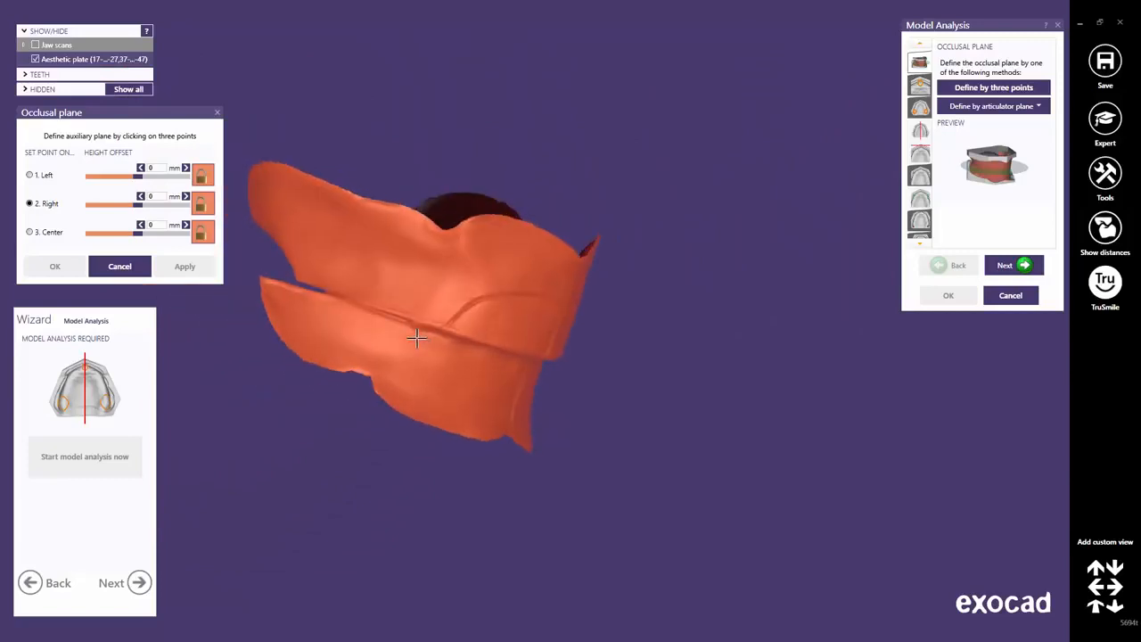
scroll(370, 300, up, 5)
click(336, 297)
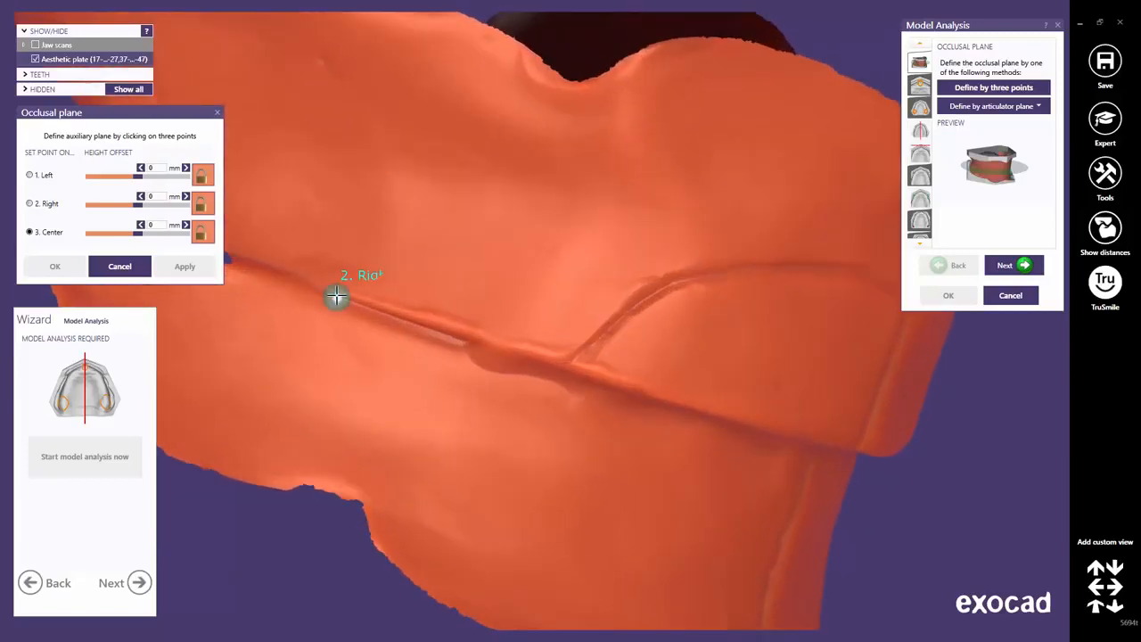
scroll(702, 388, down, 4)
right_drag(703, 389, 752, 303)
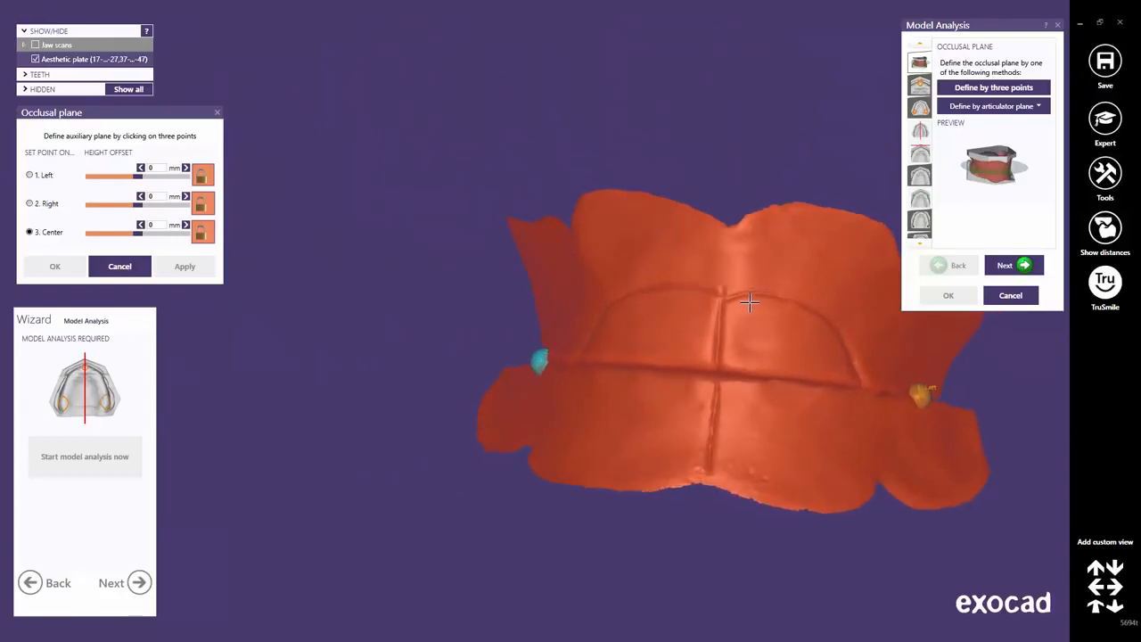
click(747, 301)
middle_drag(747, 298, 607, 246)
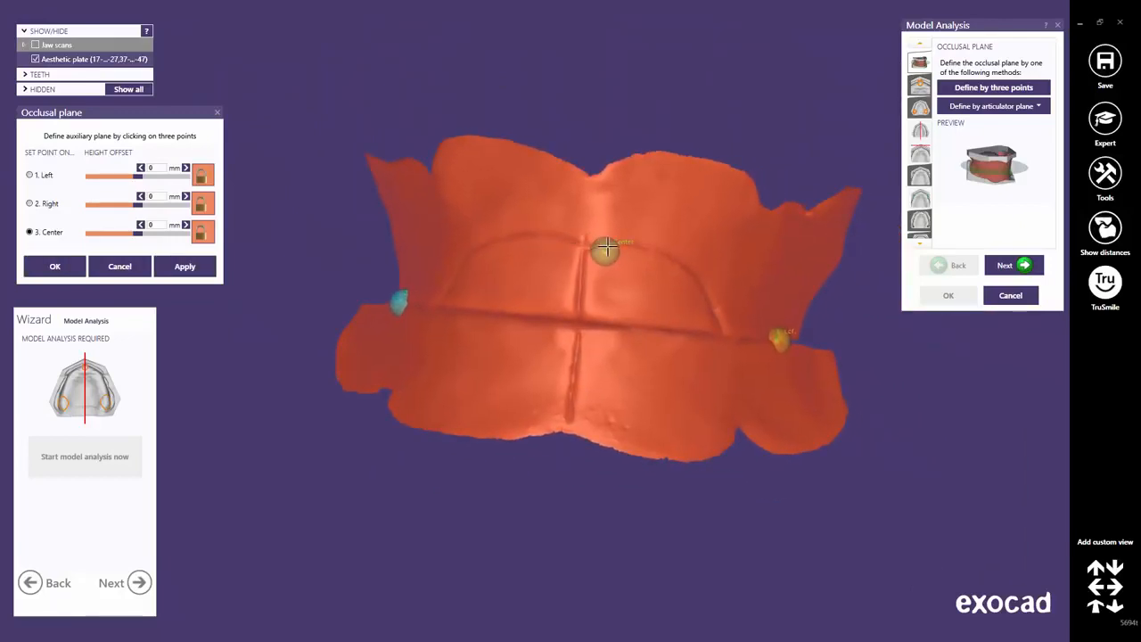
drag(606, 249, 577, 318)
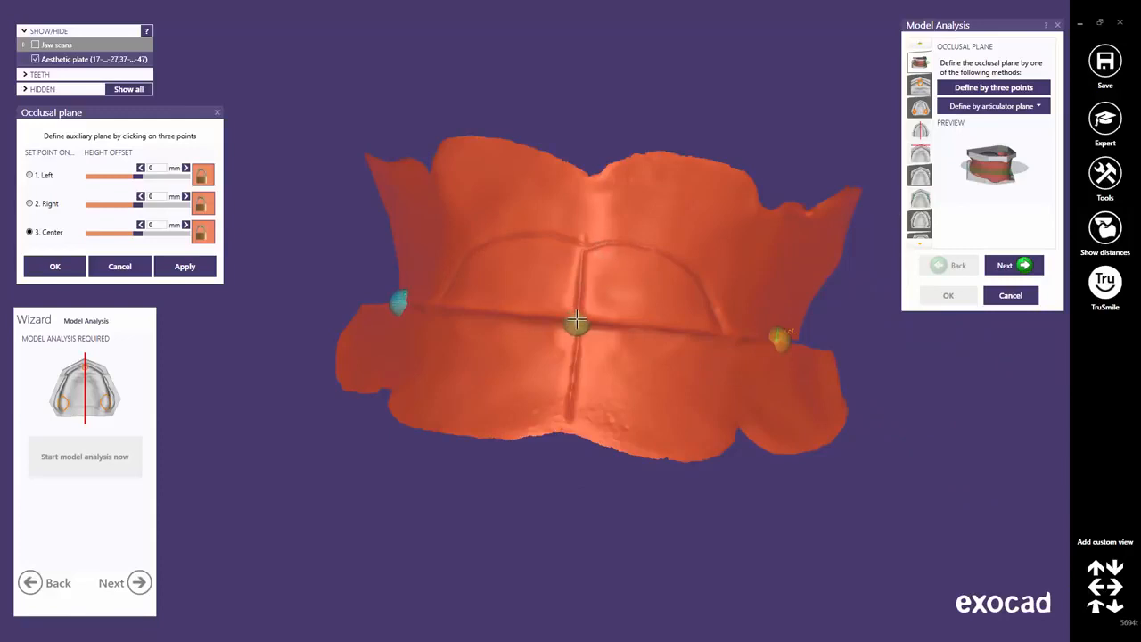
Apply the occlusal plane, test a 2.25 mm height offset, then reset it to 0.
click(197, 275)
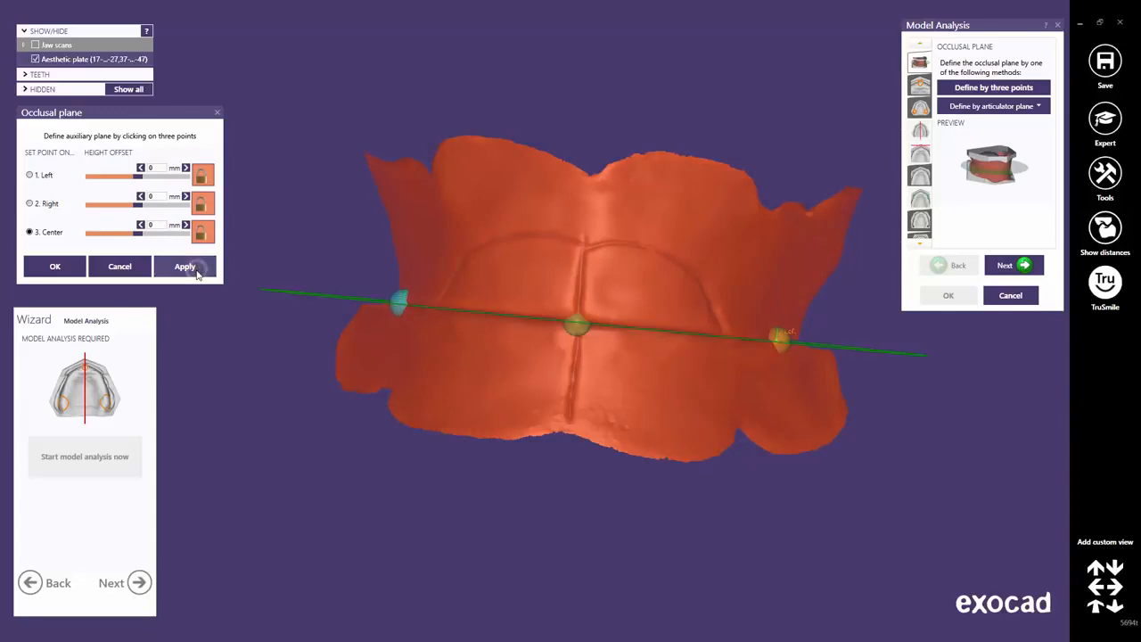
click(1096, 606)
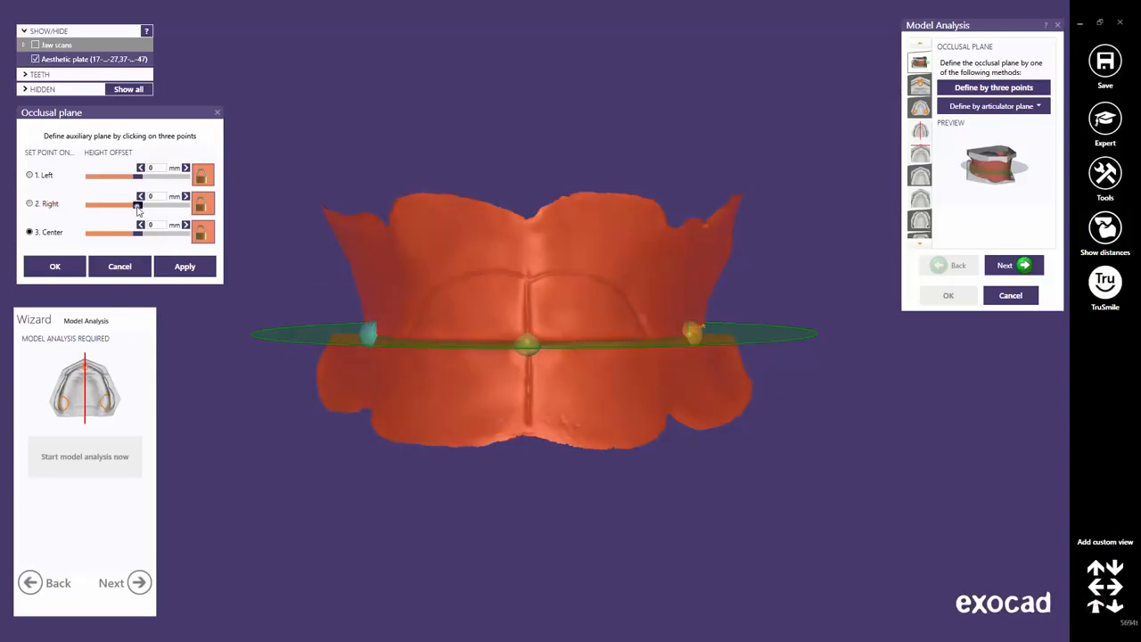
drag(138, 207, 145, 211)
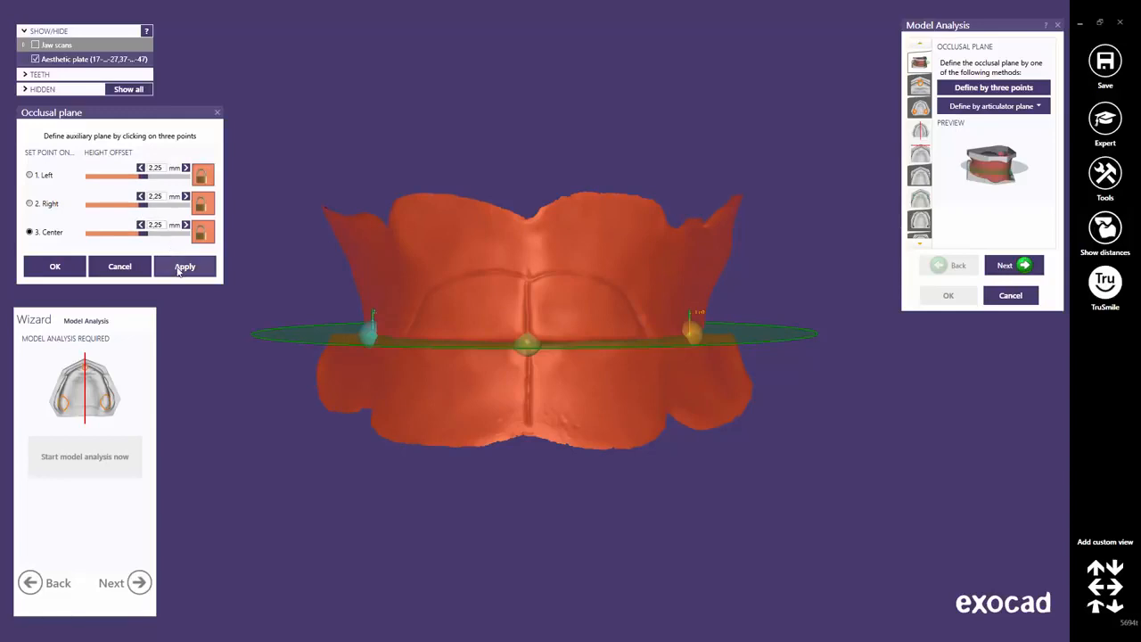
click(179, 268)
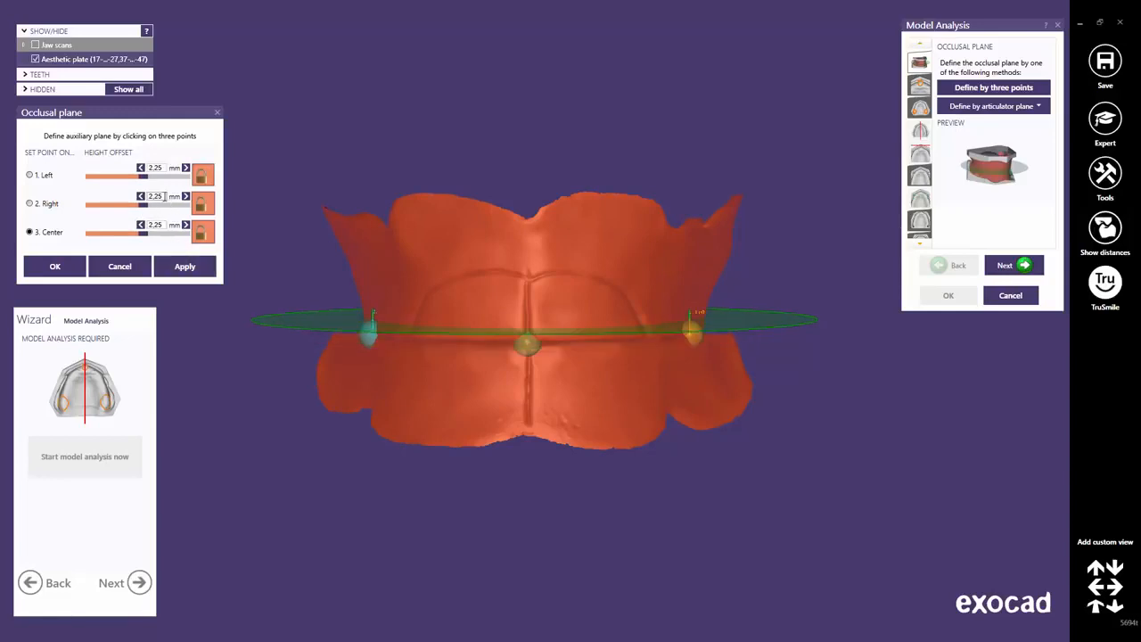
text(0)
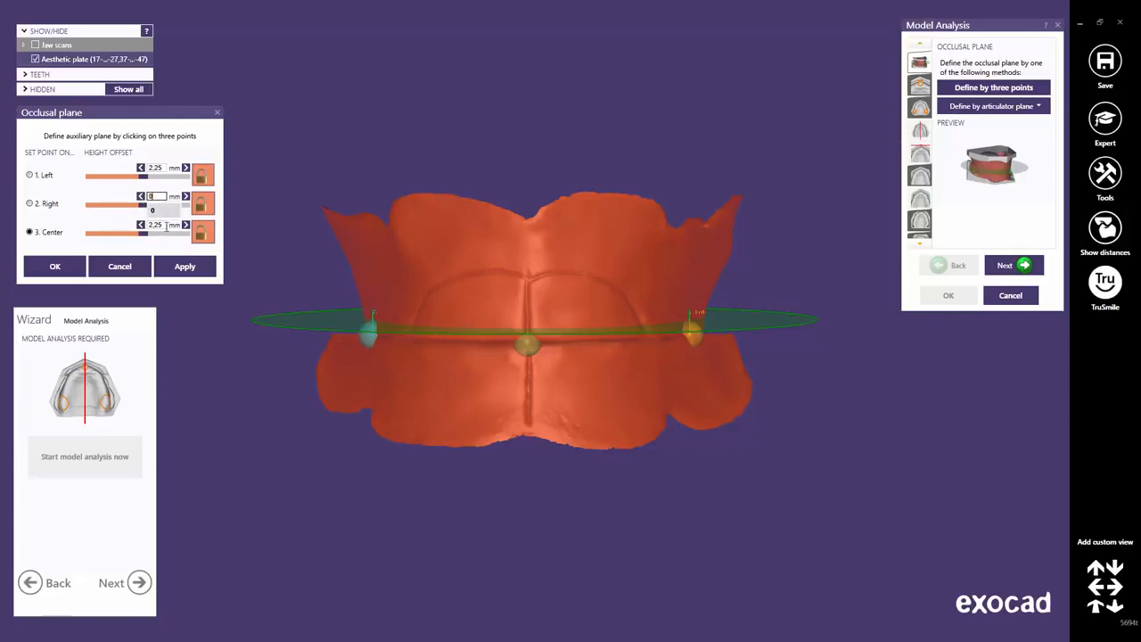
click(180, 268)
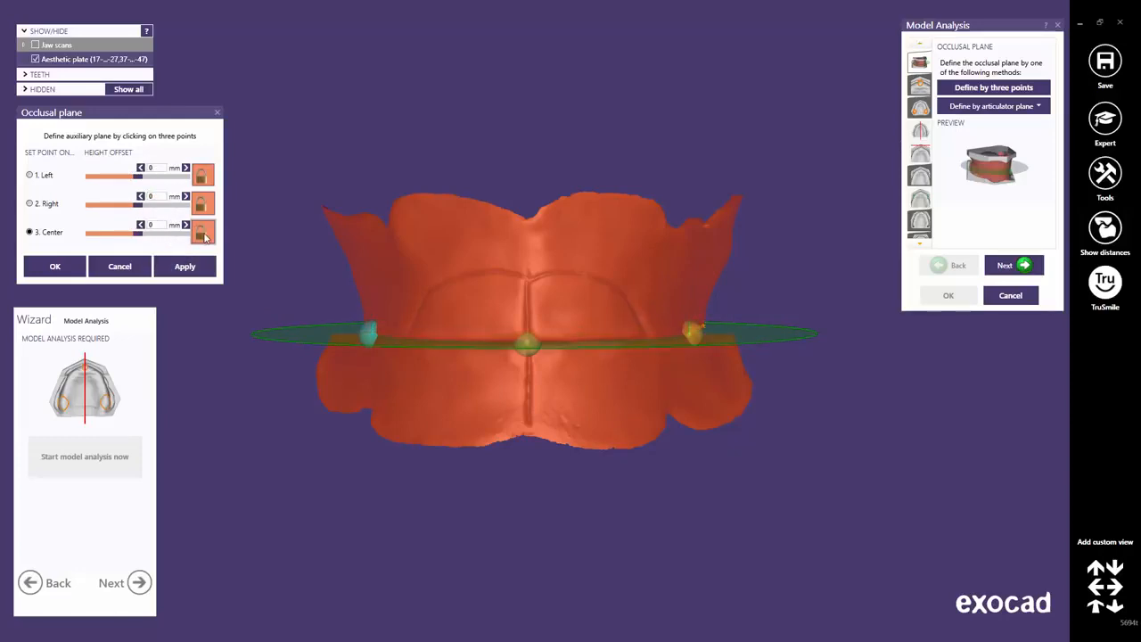
Unlock the offsets, apply a 1 mm centre offset, then reset it to 0.
click(203, 233)
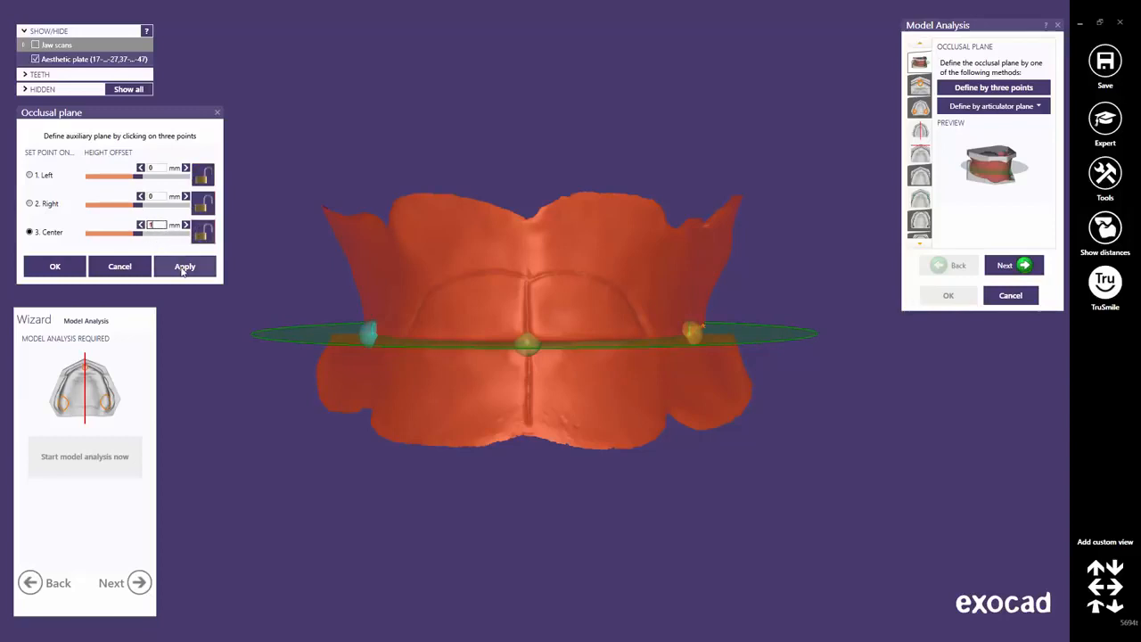
click(182, 271)
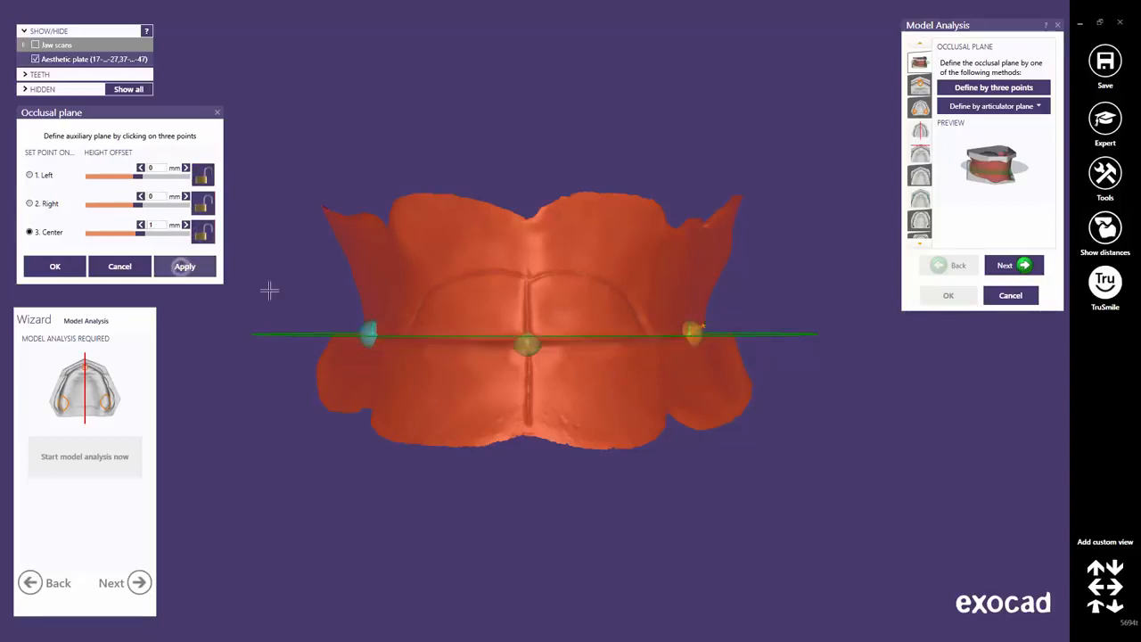
right_drag(470, 365, 469, 365)
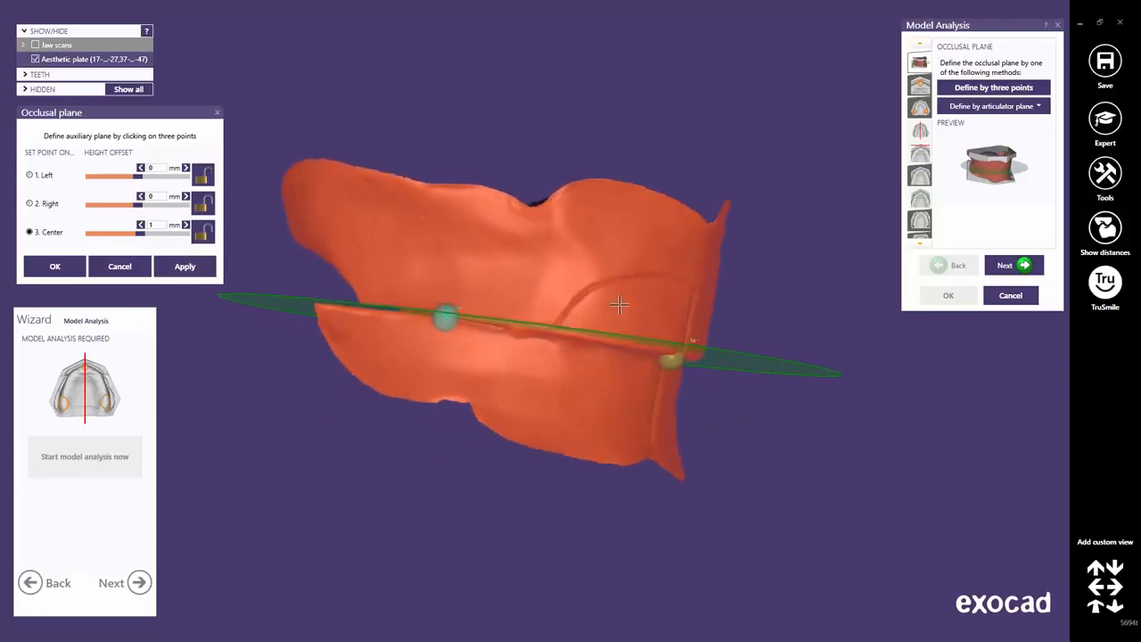
scroll(611, 306, up, 2)
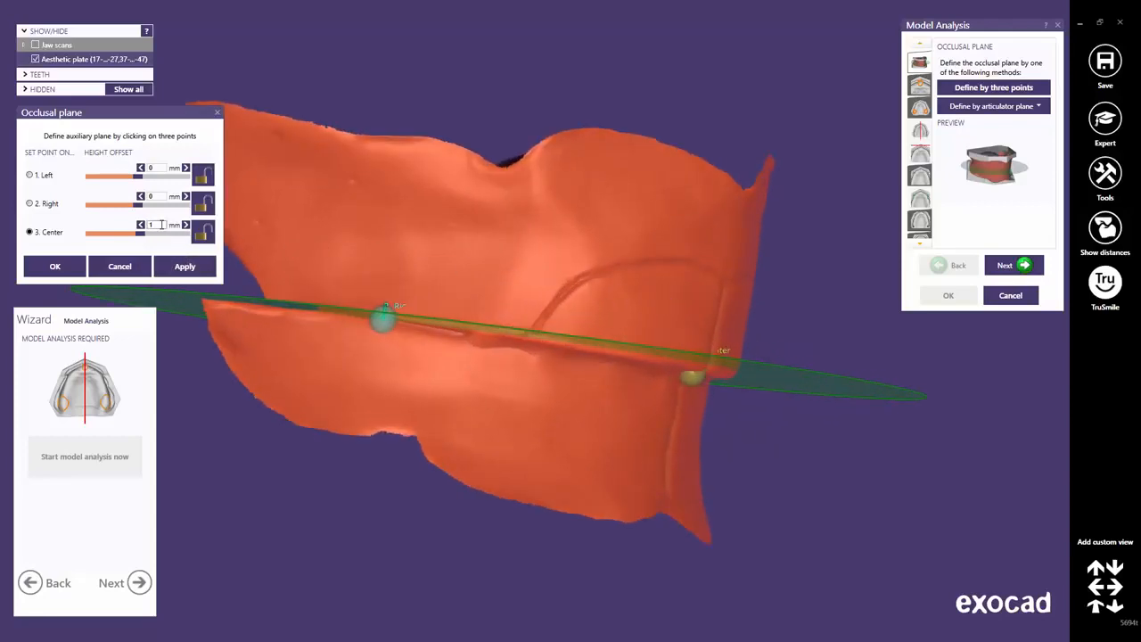
drag(162, 224, 148, 228)
text(0)
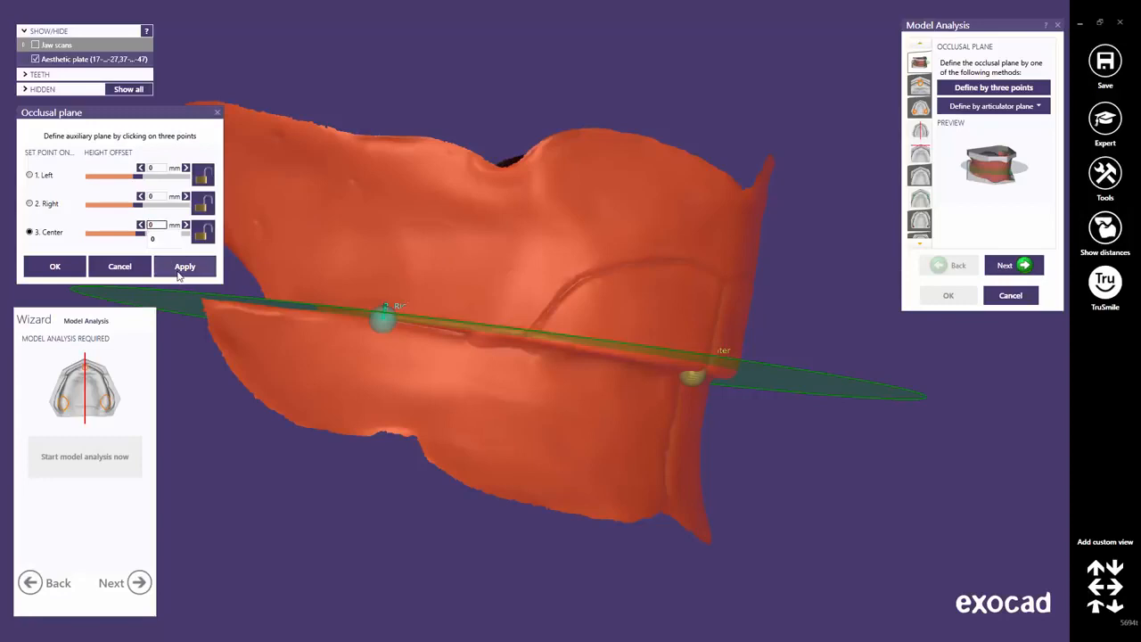
click(177, 272)
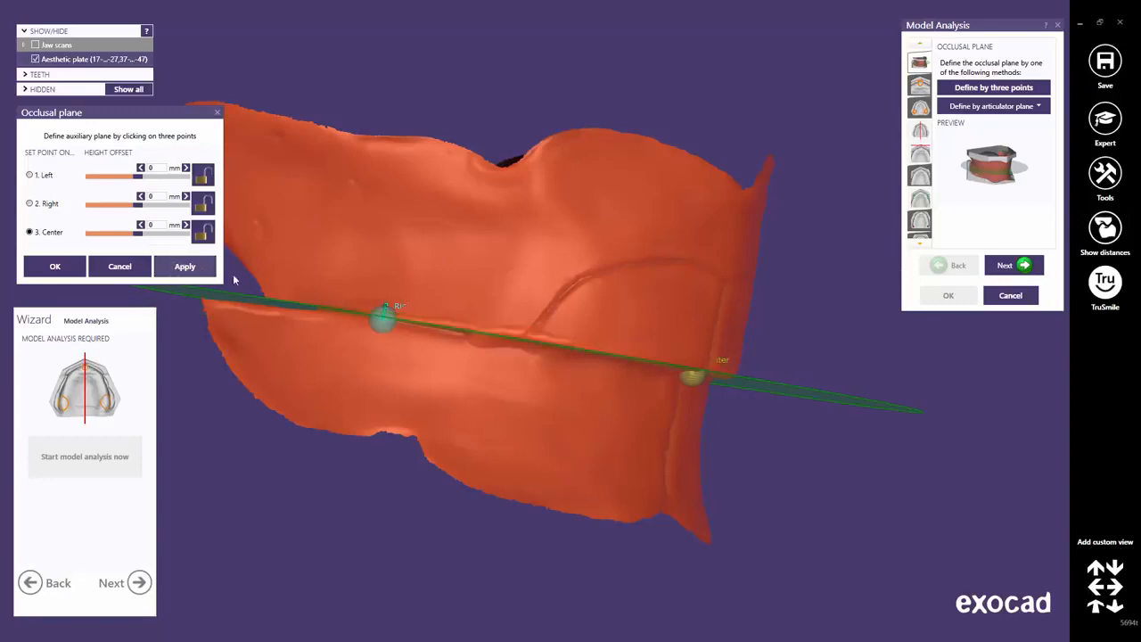
Accept the occlusal plane and advance to the Incisal Papilla step.
click(1096, 608)
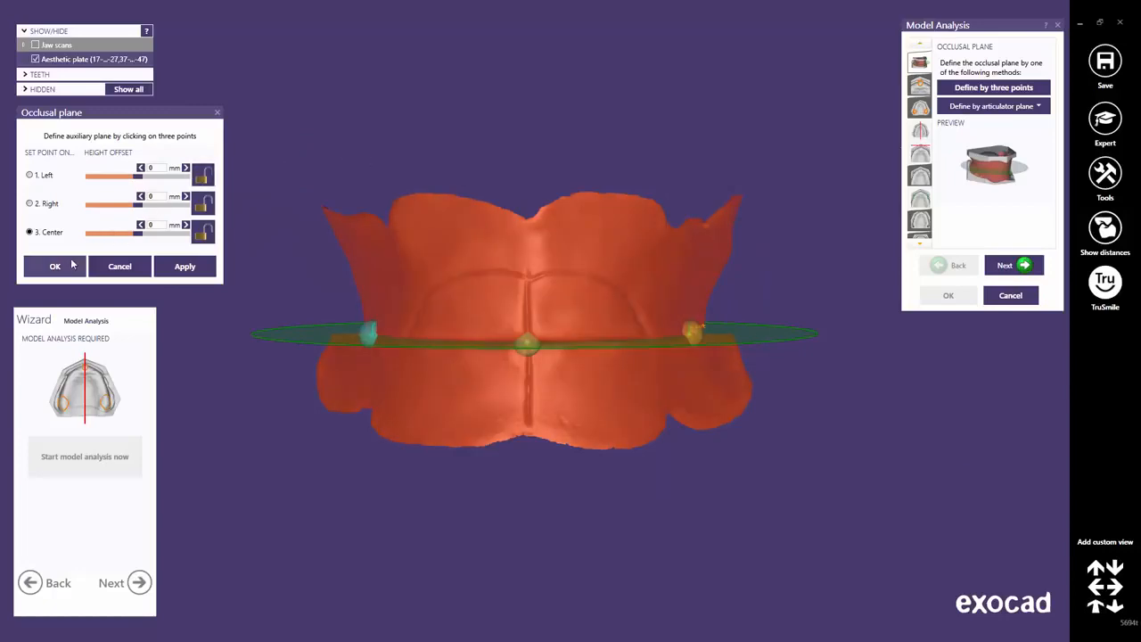
click(55, 265)
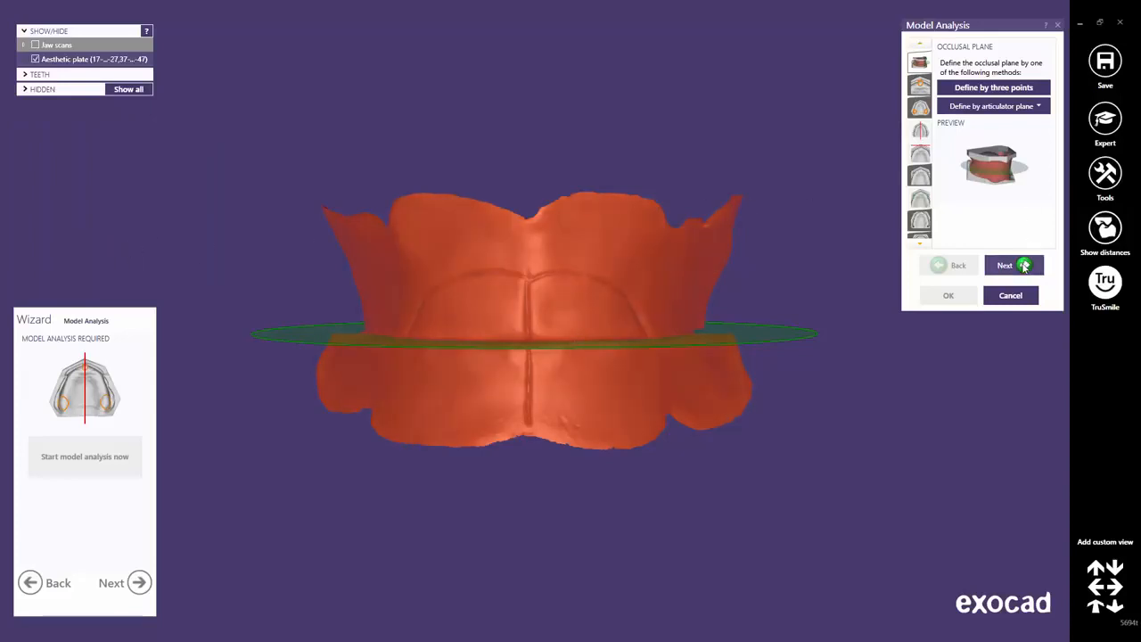
click(1024, 267)
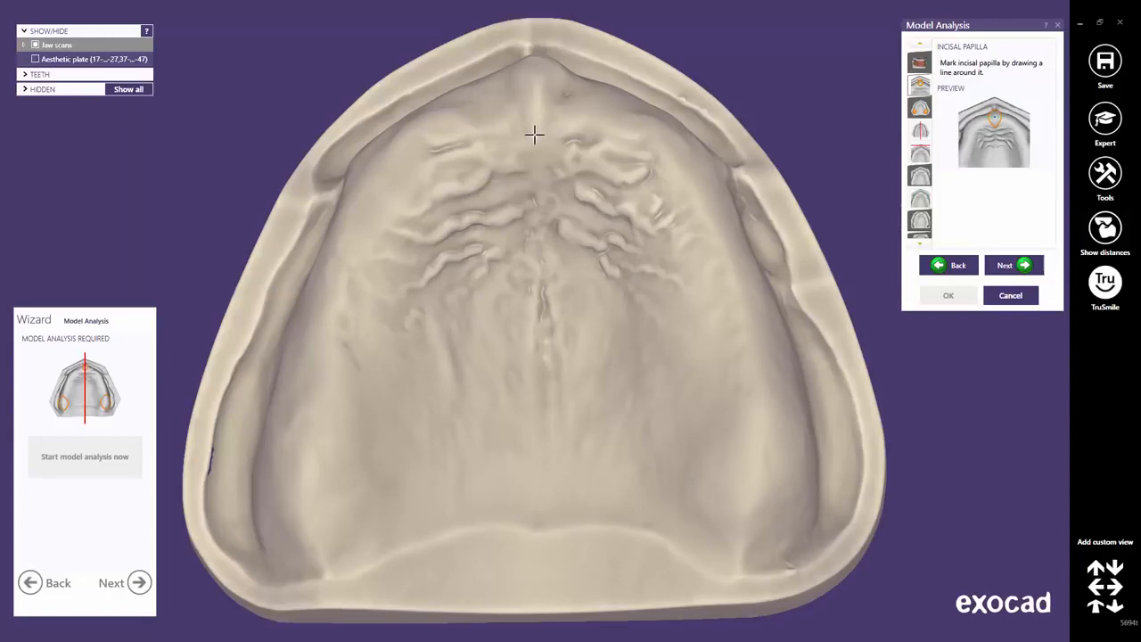
Close a three-point loop around the incisal papilla, reshape it, shift its centre marker left.
click(534, 136)
click(507, 86)
click(568, 88)
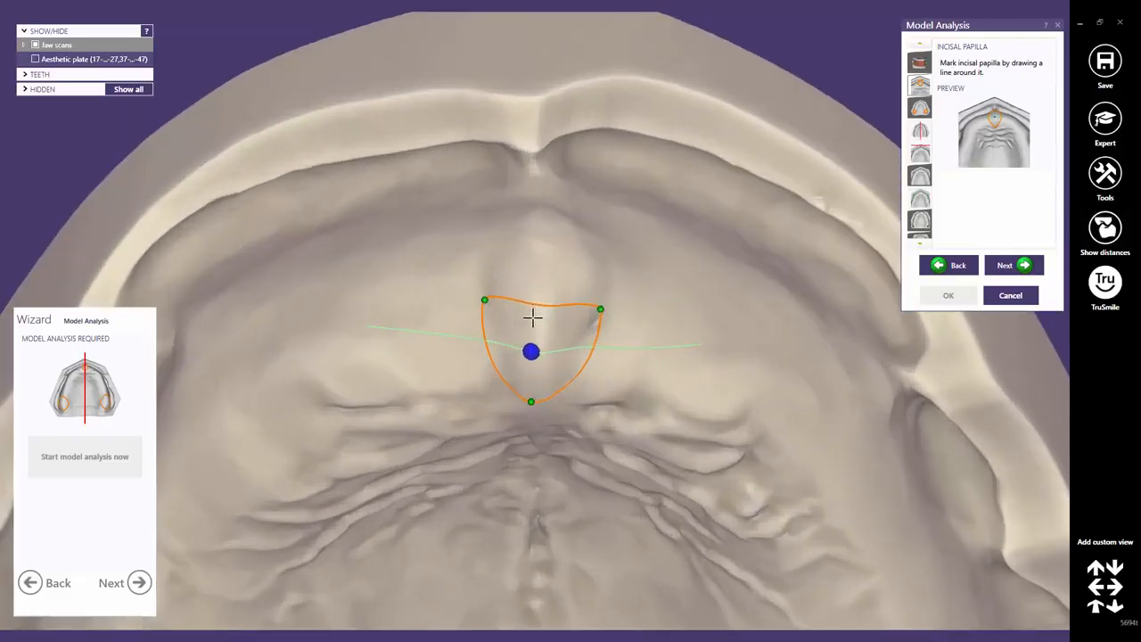
drag(540, 301, 547, 196)
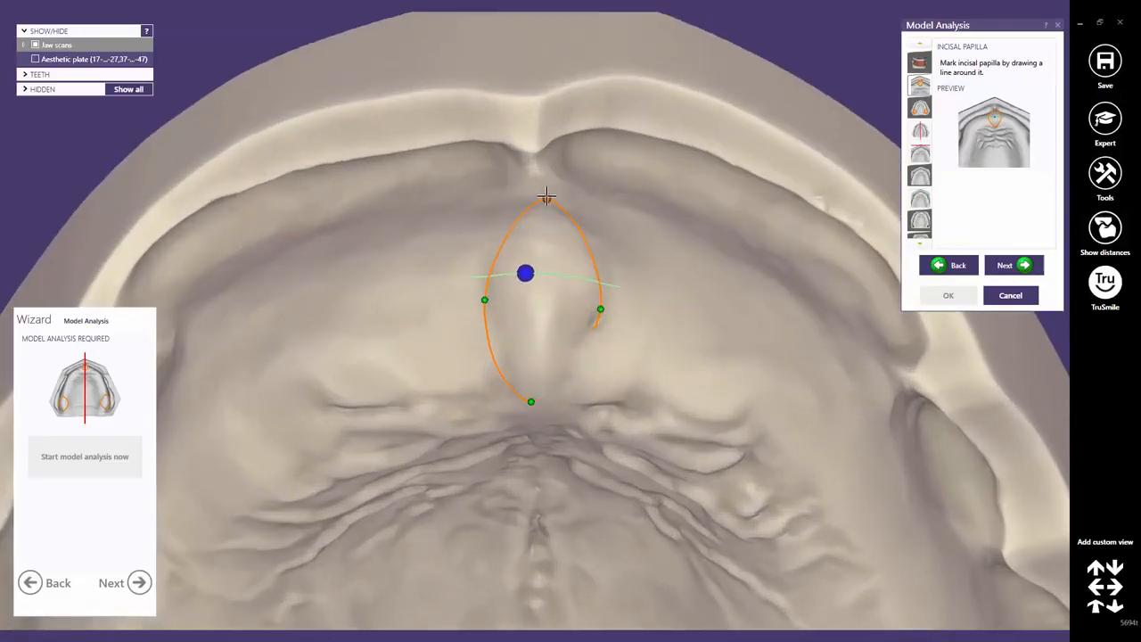
drag(601, 309, 606, 301)
scroll(554, 346, up, 5)
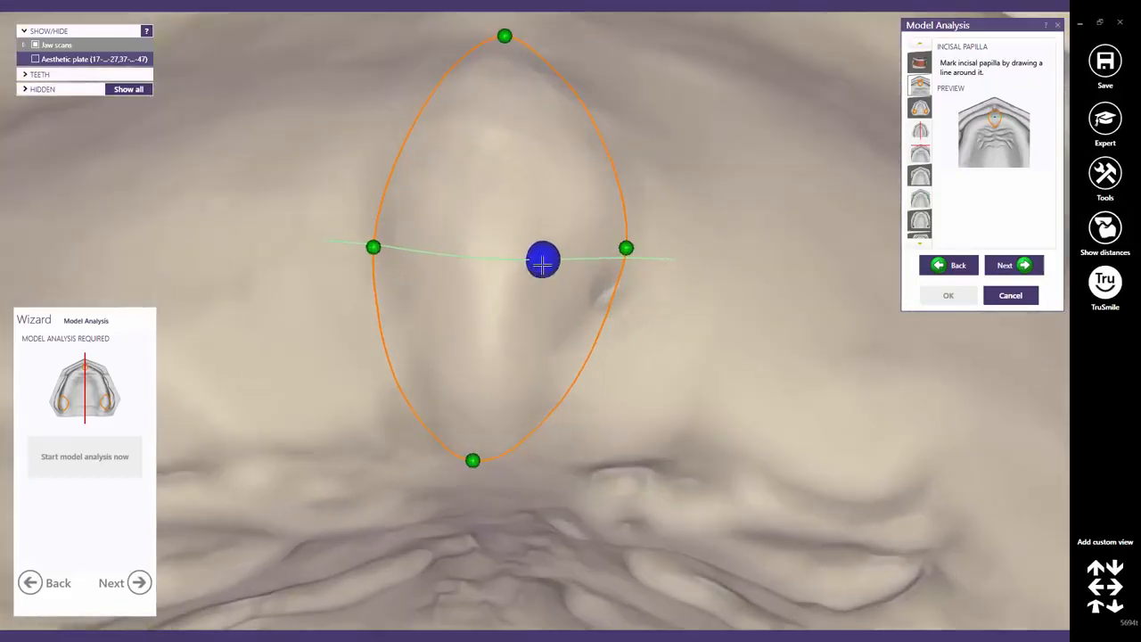
drag(543, 260, 494, 267)
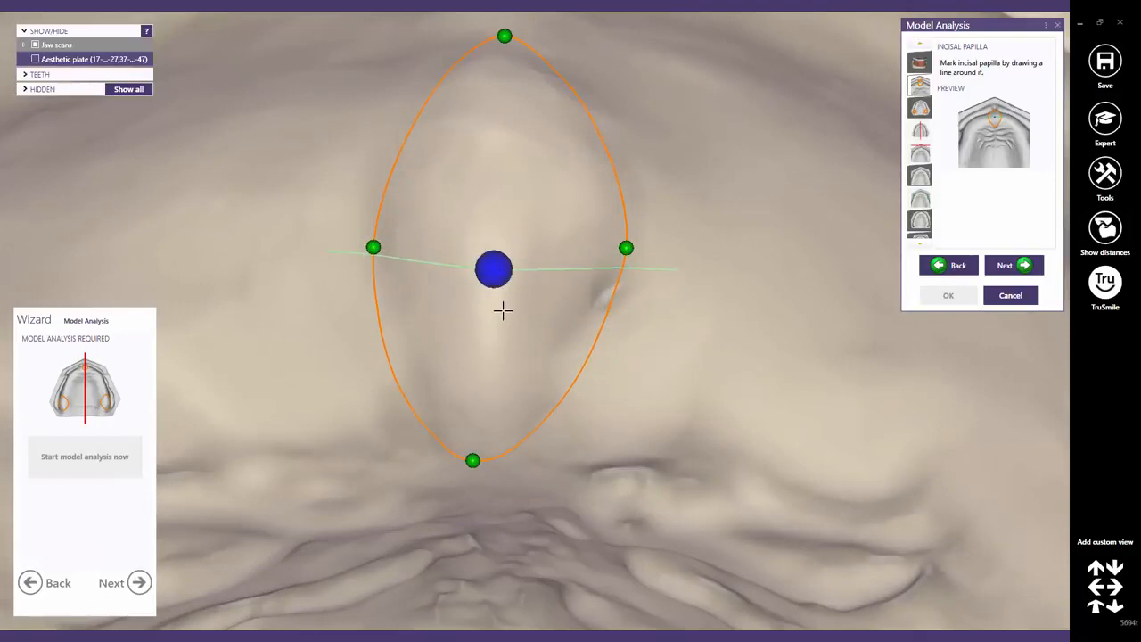
scroll(510, 315, down, 6)
scroll(521, 424, down, 4)
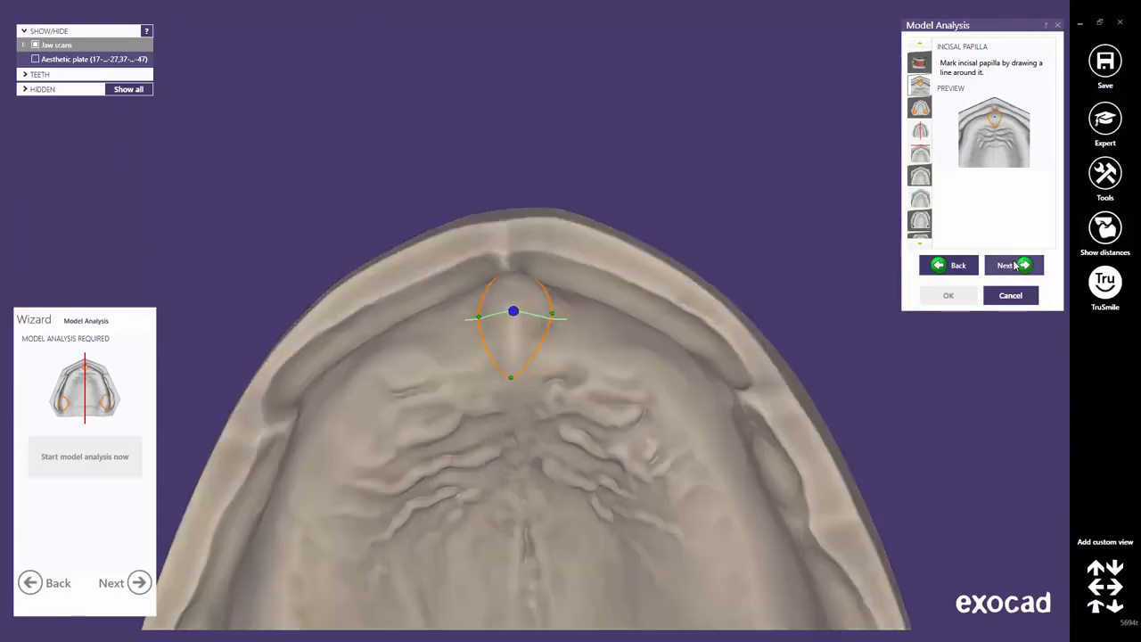
click(1015, 264)
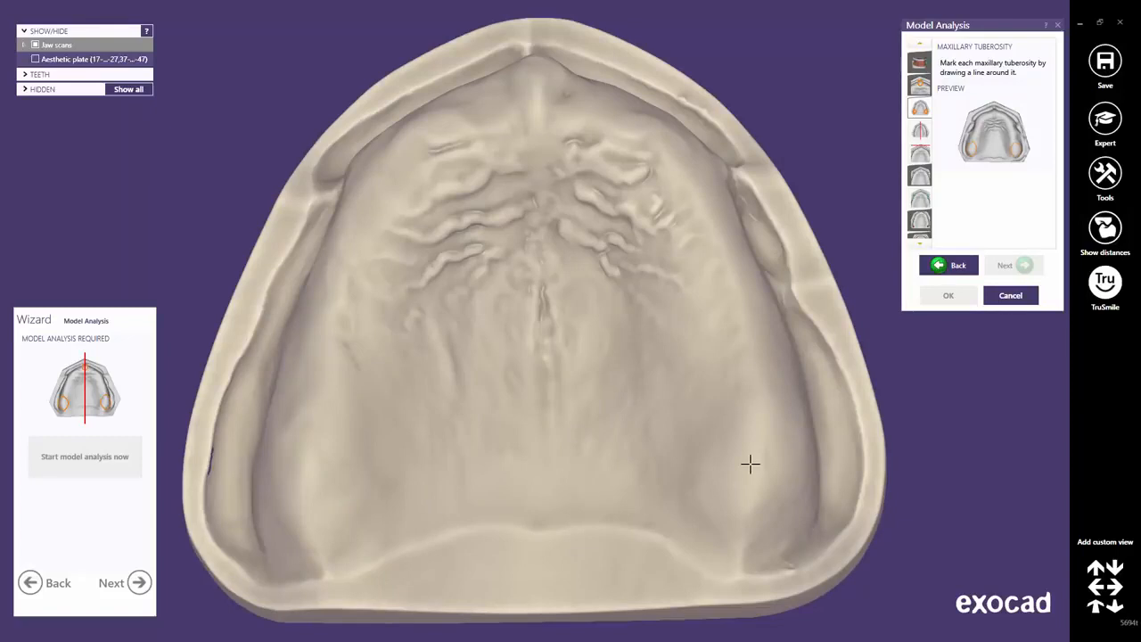
Outline the first maxillary tuberosity with a closed loop reshaped into an oval.
double_click(749, 464)
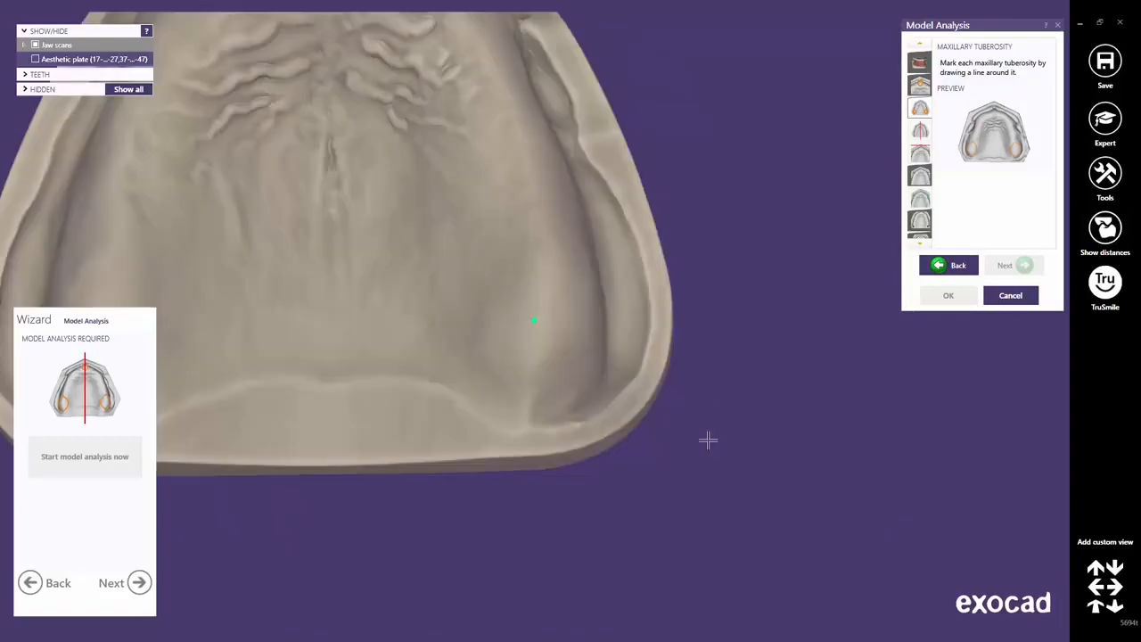
scroll(519, 321, up, 3)
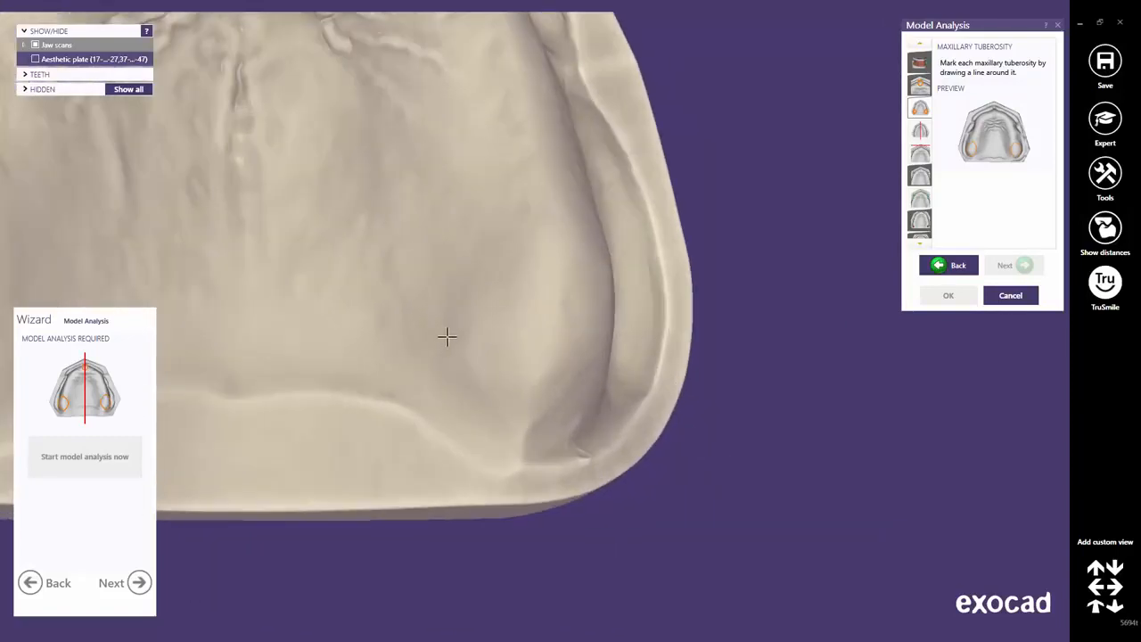
click(524, 440)
right_drag(580, 365, 564, 327)
click(650, 330)
drag(565, 327, 568, 190)
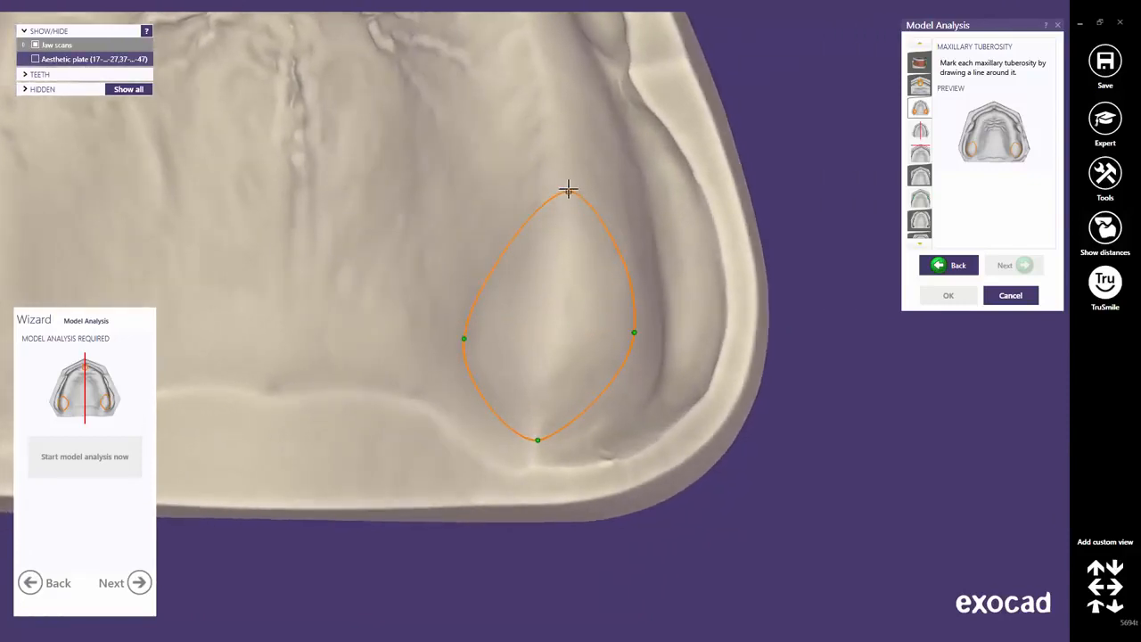
Outline the opposite tuberosity with an enlarged closed loop, then go to the raphe median plane step.
middle_click(444, 225)
scroll(400, 252, down, 5)
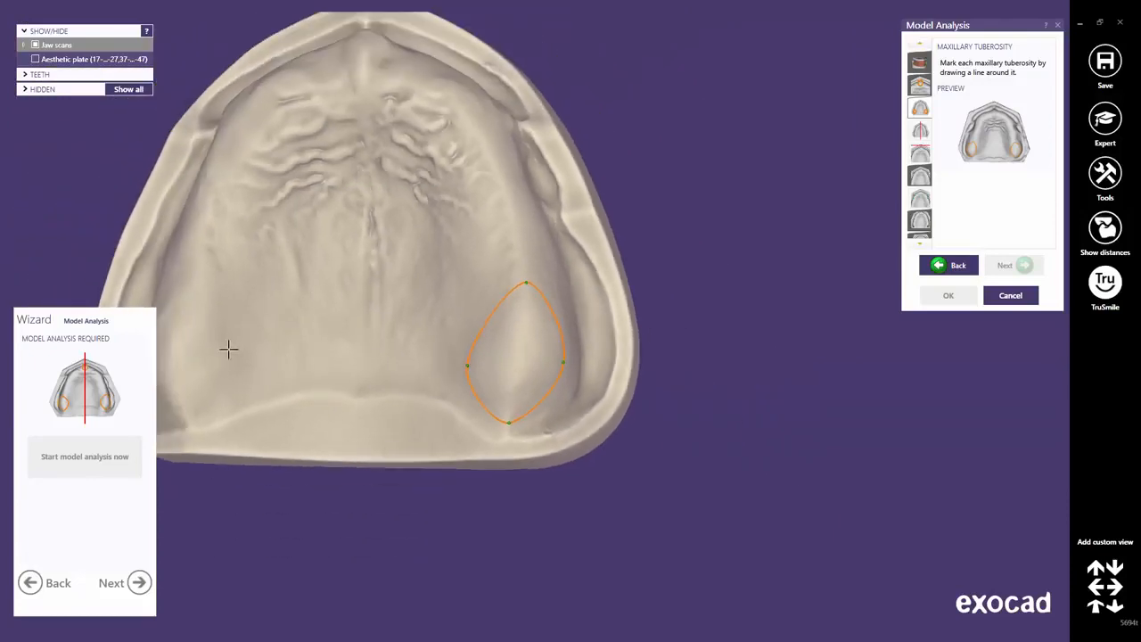
middle_click(184, 346)
scroll(517, 326, up, 5)
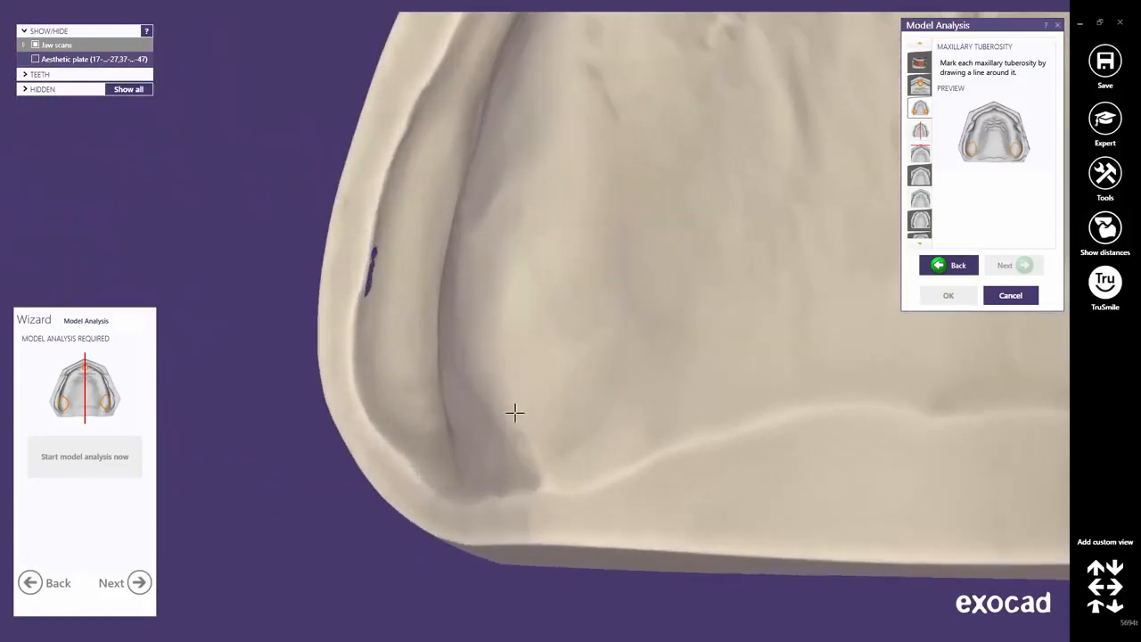
click(530, 450)
click(598, 342)
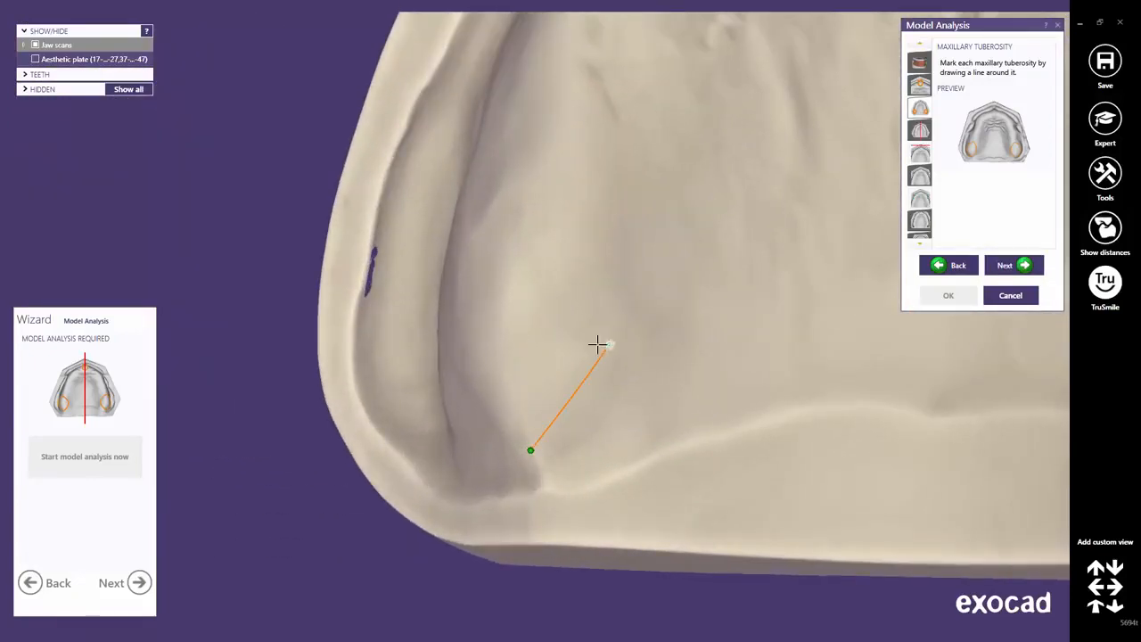
right_drag(598, 342, 443, 318)
click(390, 317)
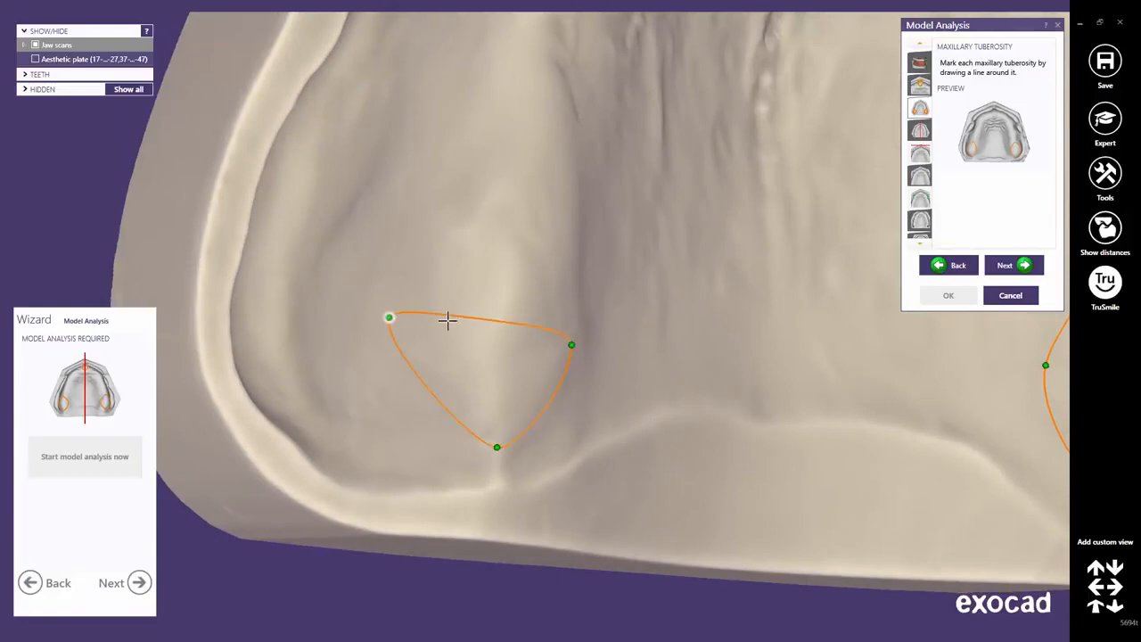
drag(488, 315, 530, 166)
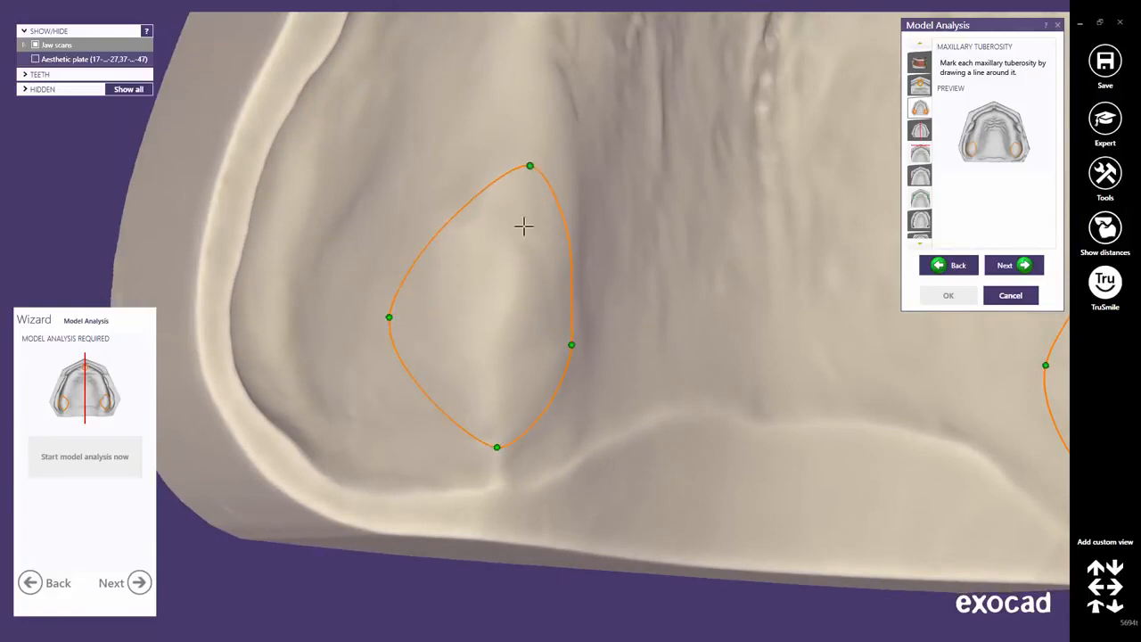
scroll(675, 320, down, 6)
right_drag(782, 313, 615, 381)
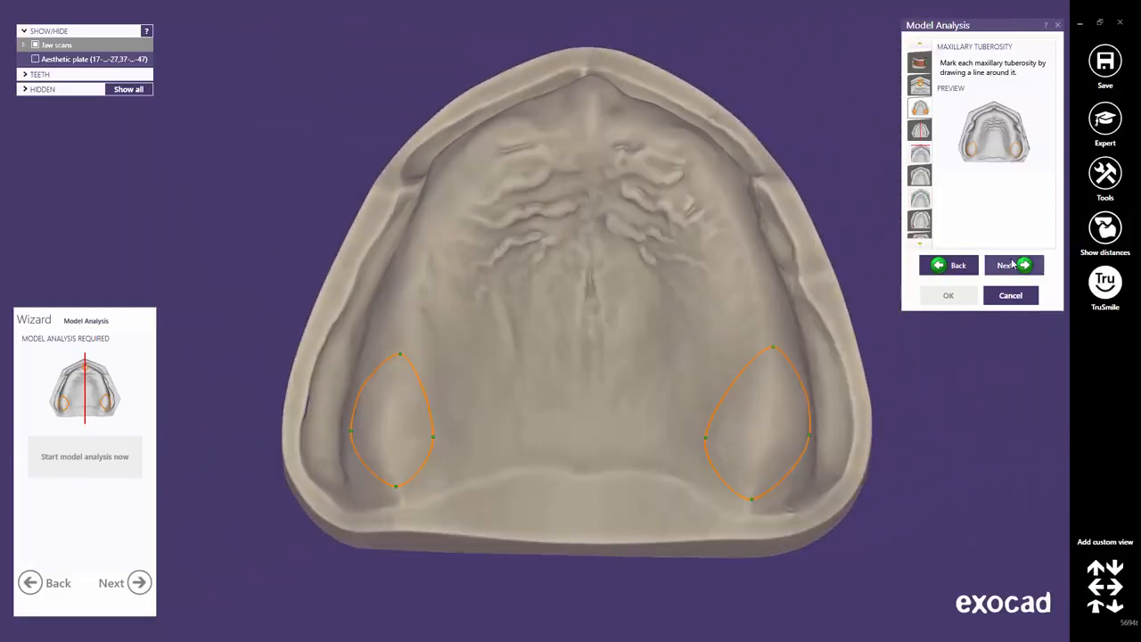
click(1012, 265)
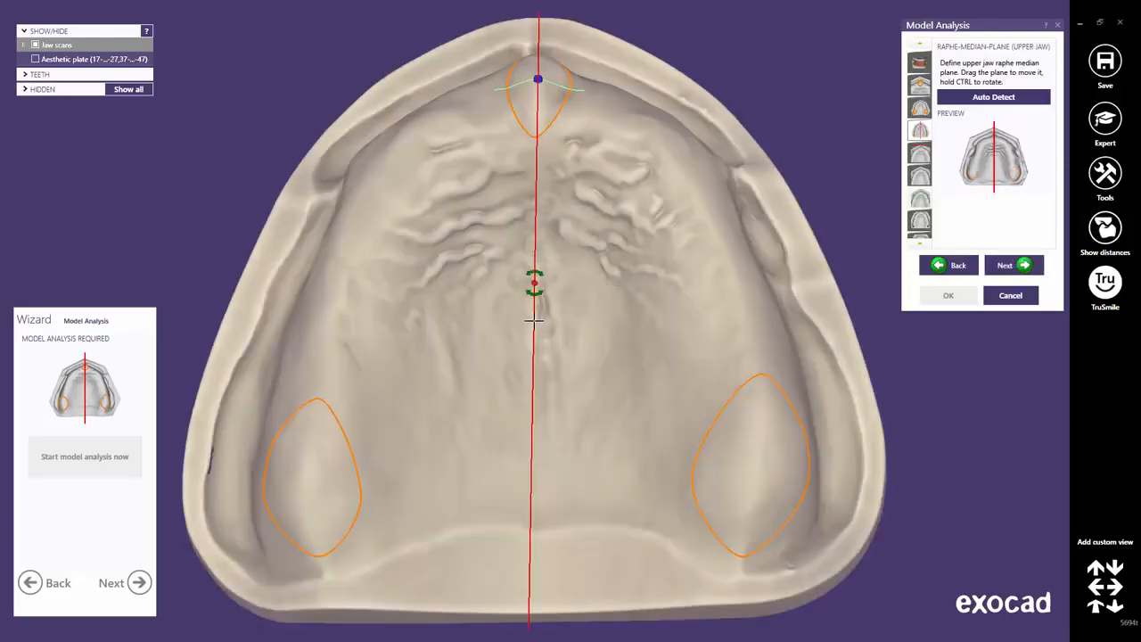
Move and rotate the red median plane along the palate midline, trying Auto Detect, then continue.
mouse_move(533, 321)
mouse_down()
mouse_move(451, 317)
mouse_move(586, 317)
mouse_move(487, 318)
mouse_move(534, 315)
mouse_up()
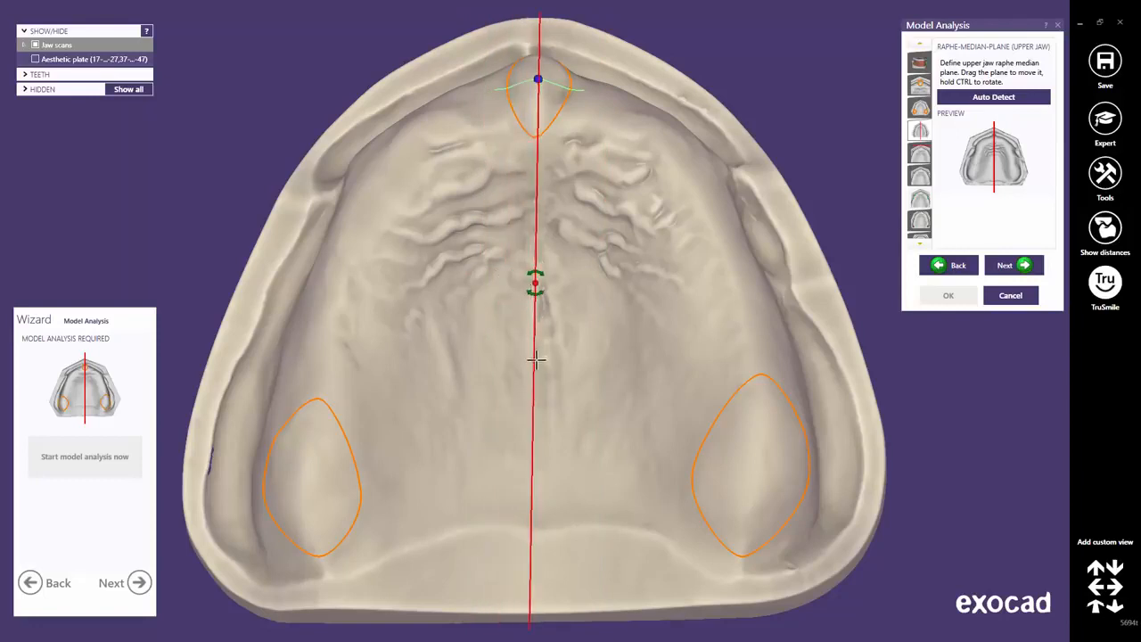
mouse_move(535, 359)
ctrl+mouse_down()
mouse_move(517, 349)
mouse_move(543, 351)
mouse_move(517, 352)
mouse_move(532, 349)
ctrl+mouse_up()
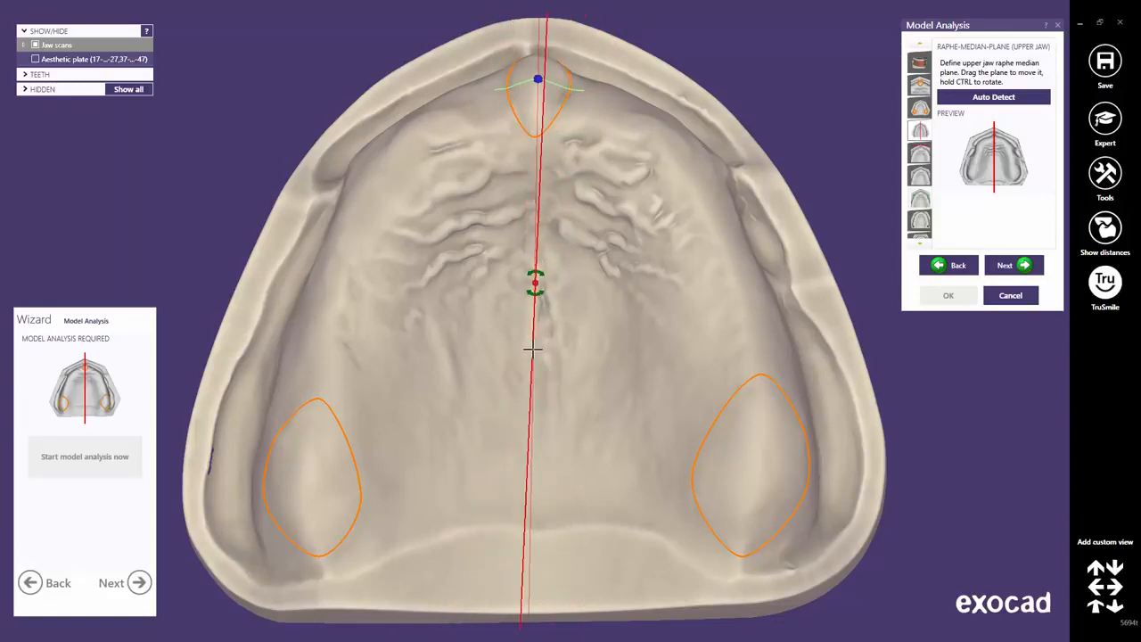
drag(535, 285, 540, 145)
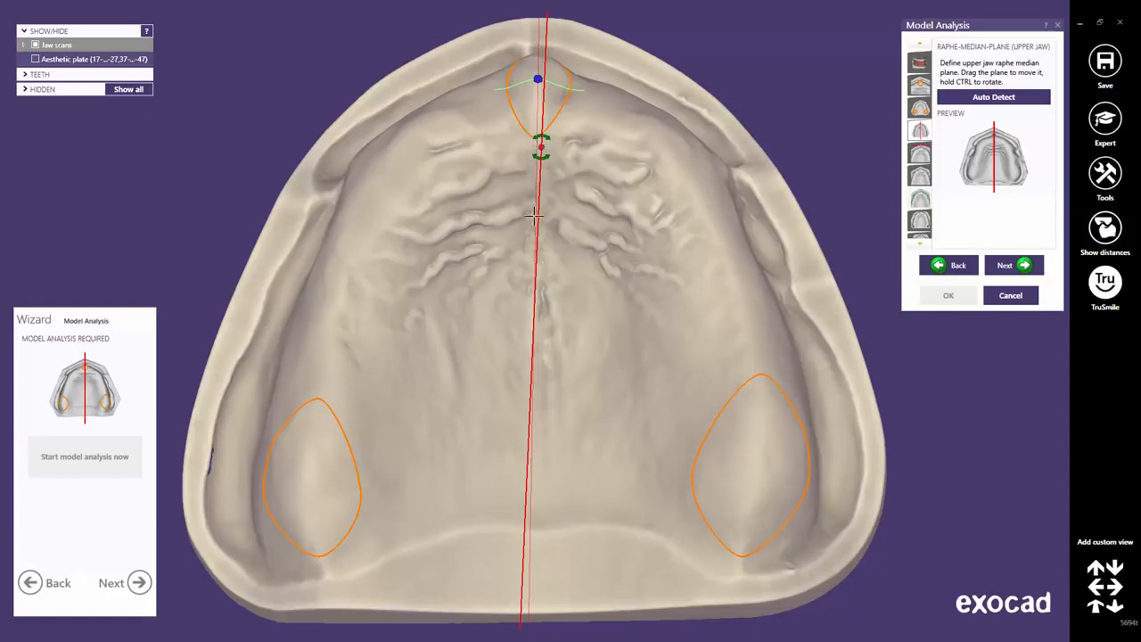
mouse_move(533, 384)
ctrl+mouse_down()
mouse_move(598, 374)
mouse_move(481, 377)
mouse_move(594, 374)
mouse_move(538, 378)
ctrl+mouse_up()
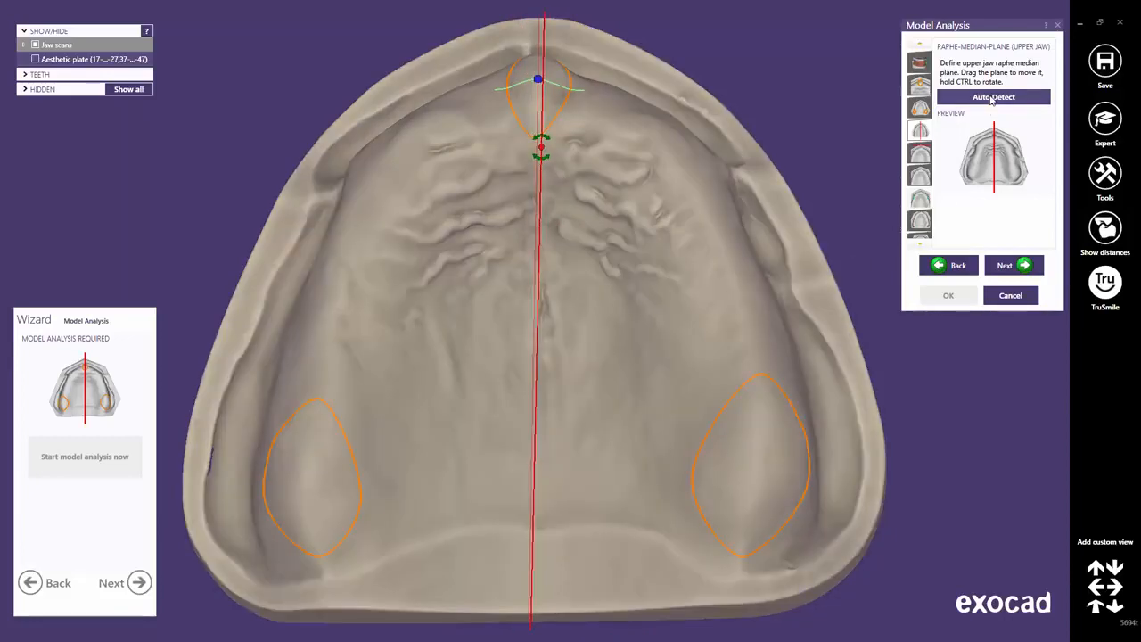
click(991, 97)
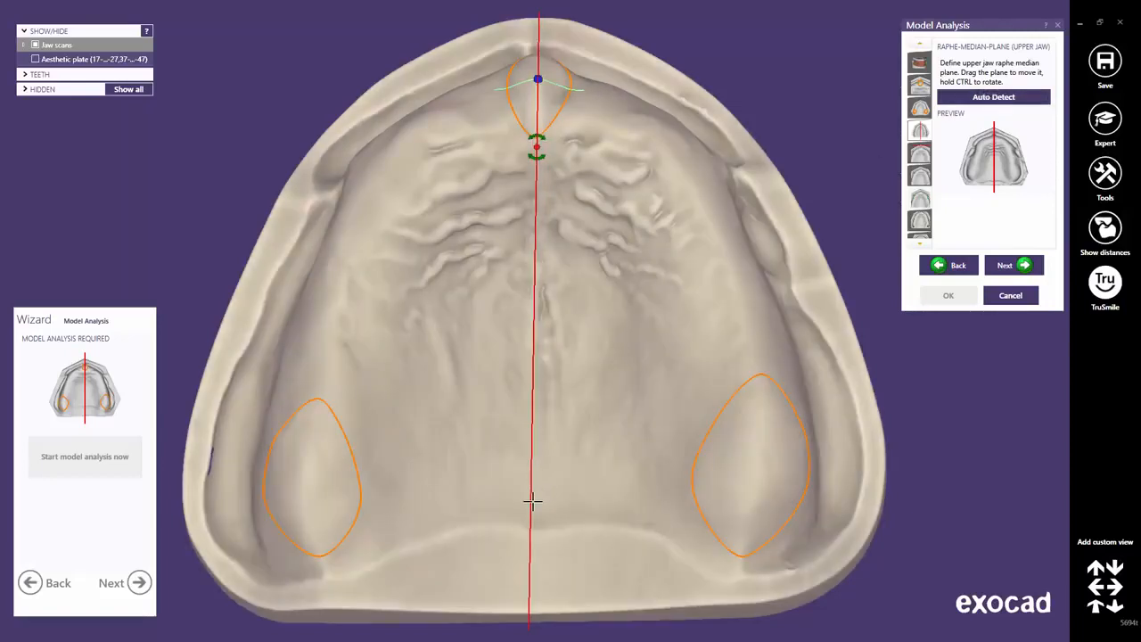
ctrl+drag(531, 506, 533, 506)
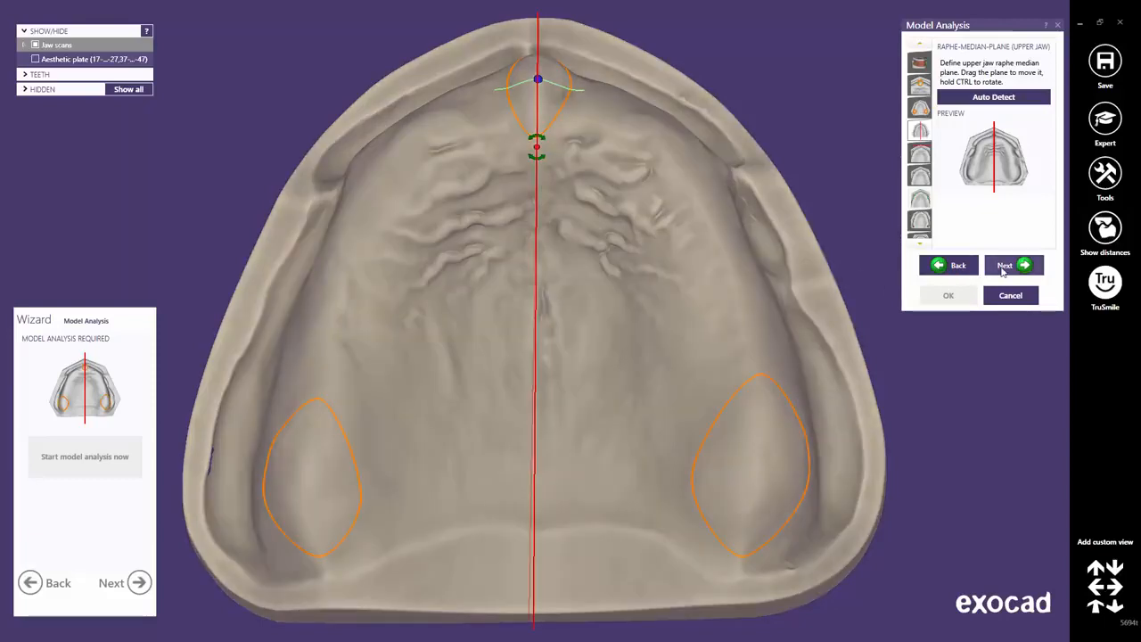
click(1004, 269)
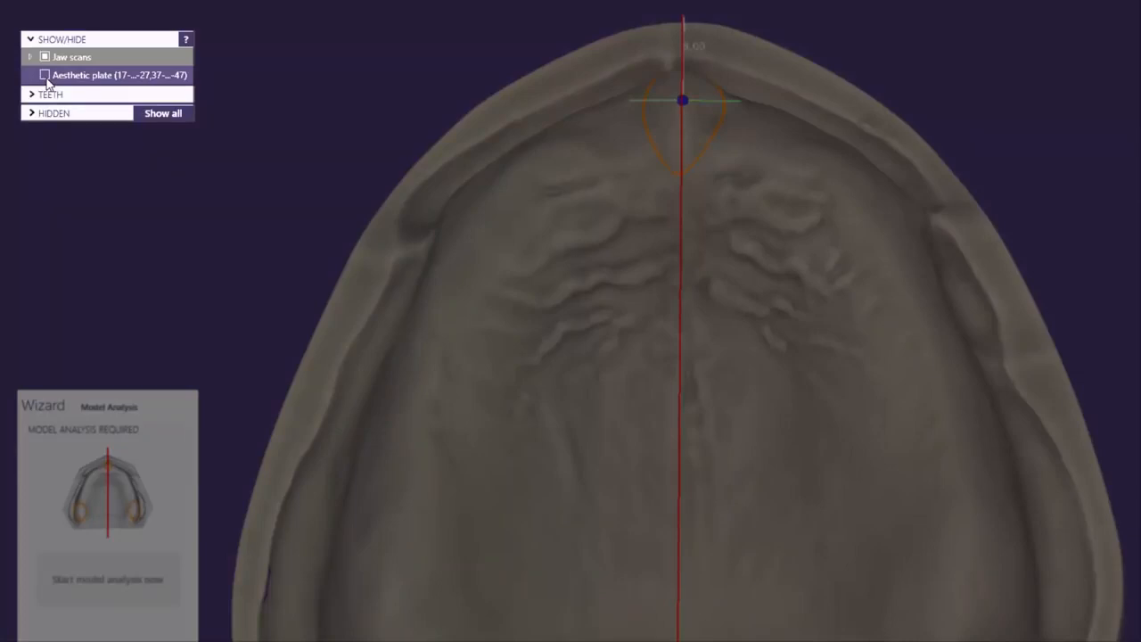
Show the aesthetic plate, position the labial limit plane in front of it, then go to rugae laterals.
click(45, 76)
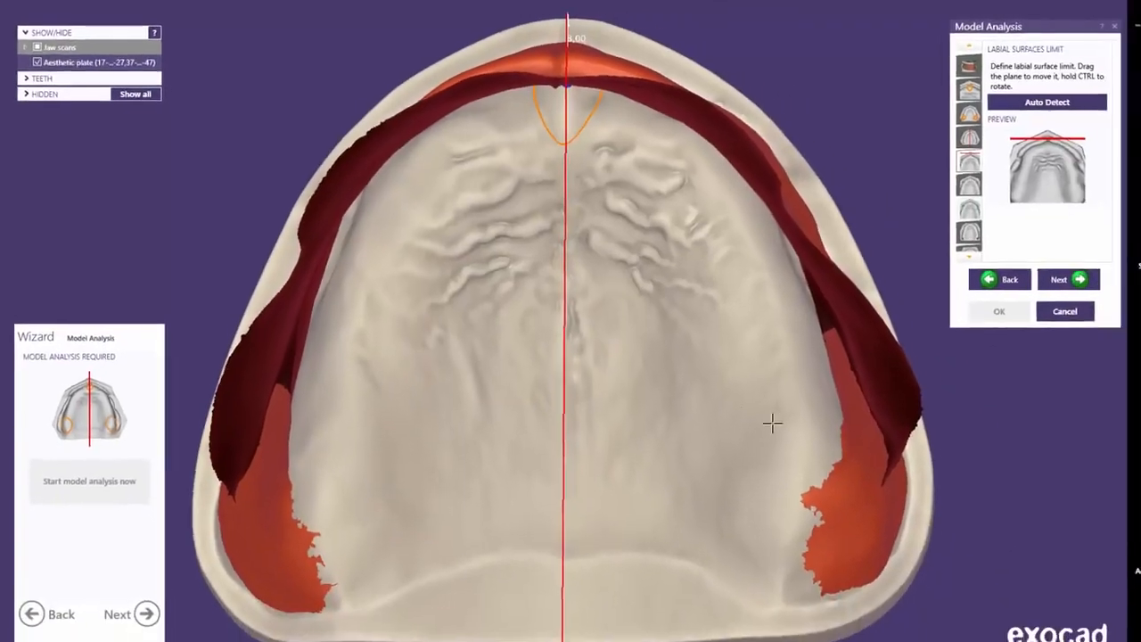
click(1089, 606)
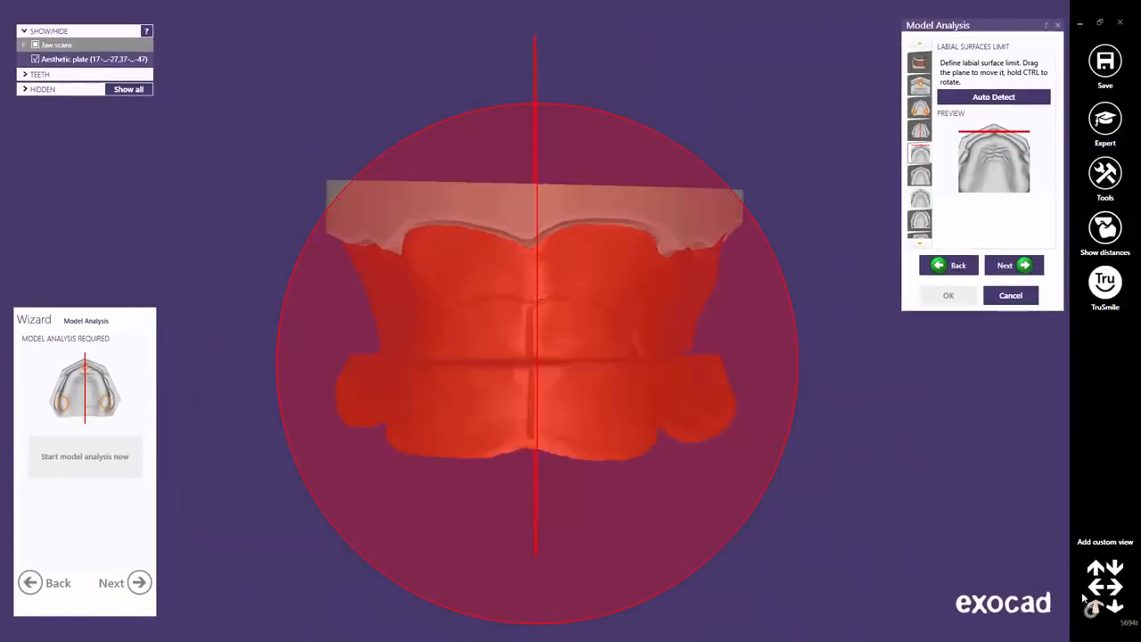
right_drag(712, 360, 460, 322)
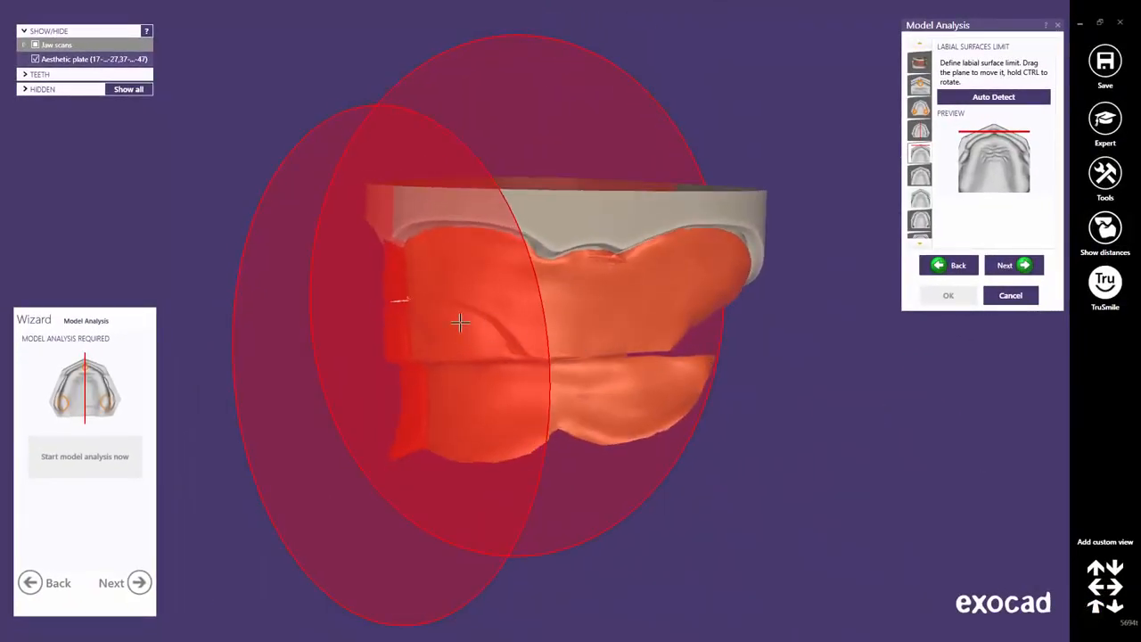
drag(444, 313, 413, 313)
right_drag(439, 325, 441, 326)
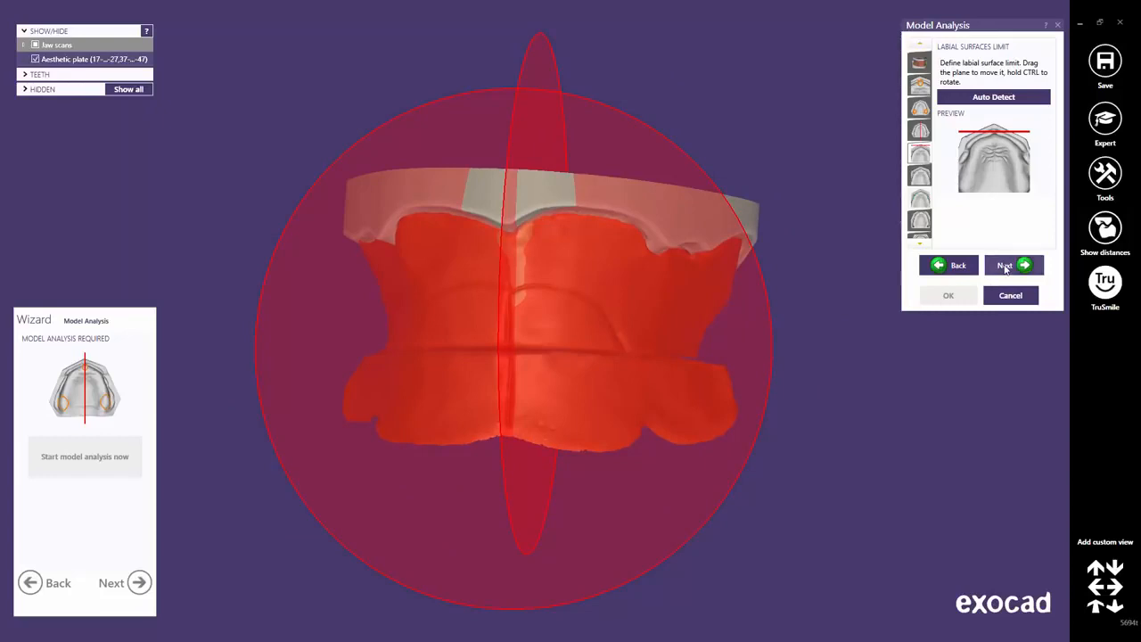
click(1005, 266)
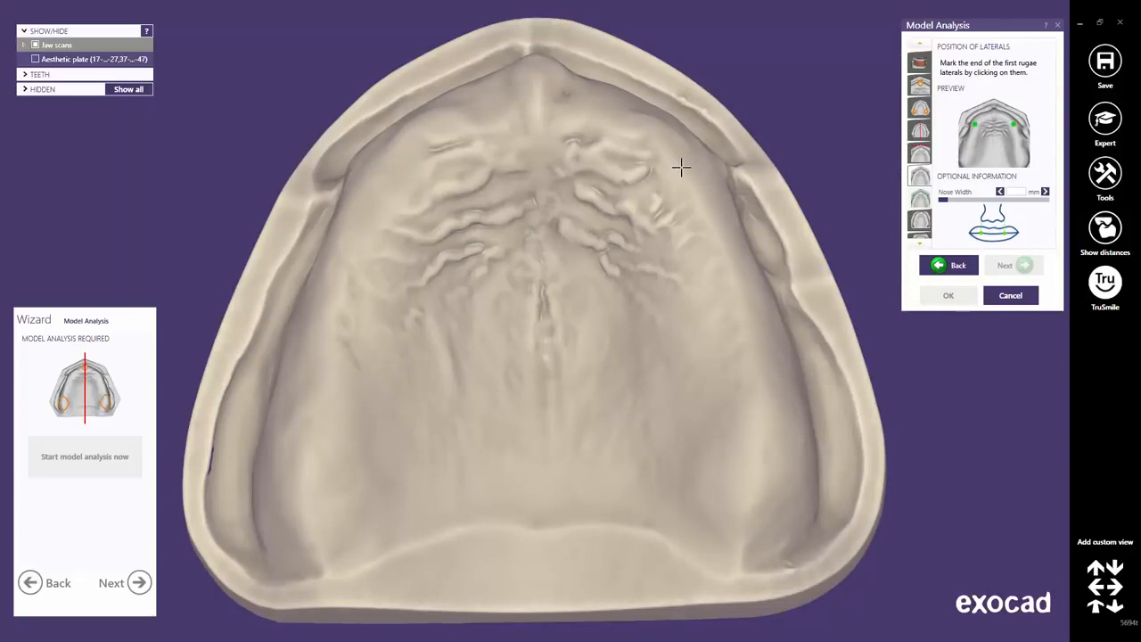
Mark both lateral ends of the first palatal rugae.
click(681, 167)
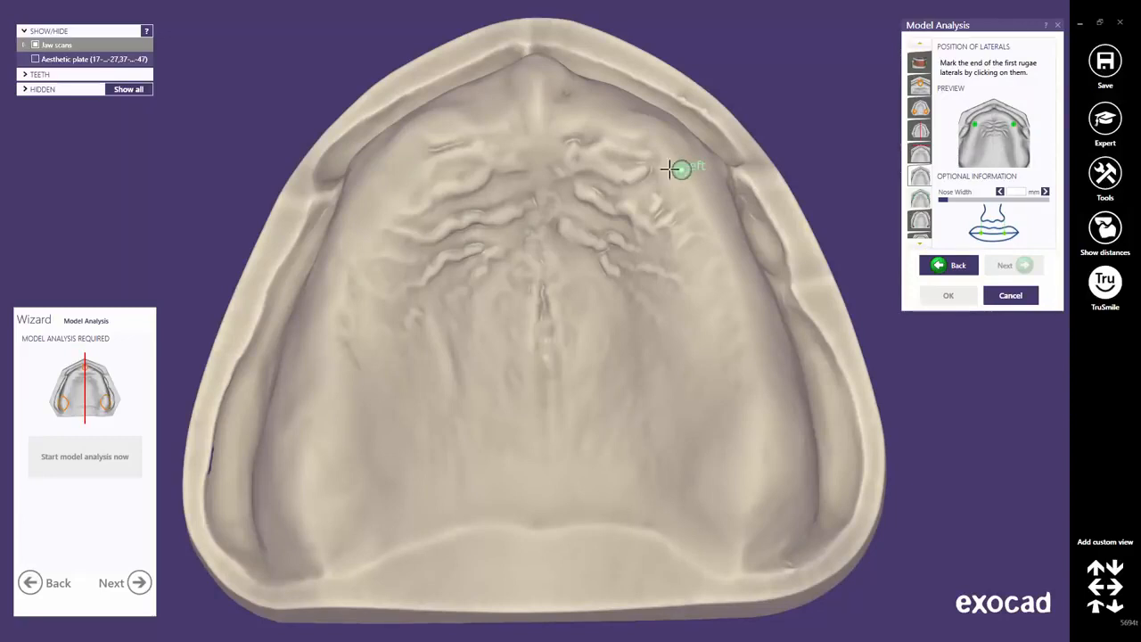
click(376, 174)
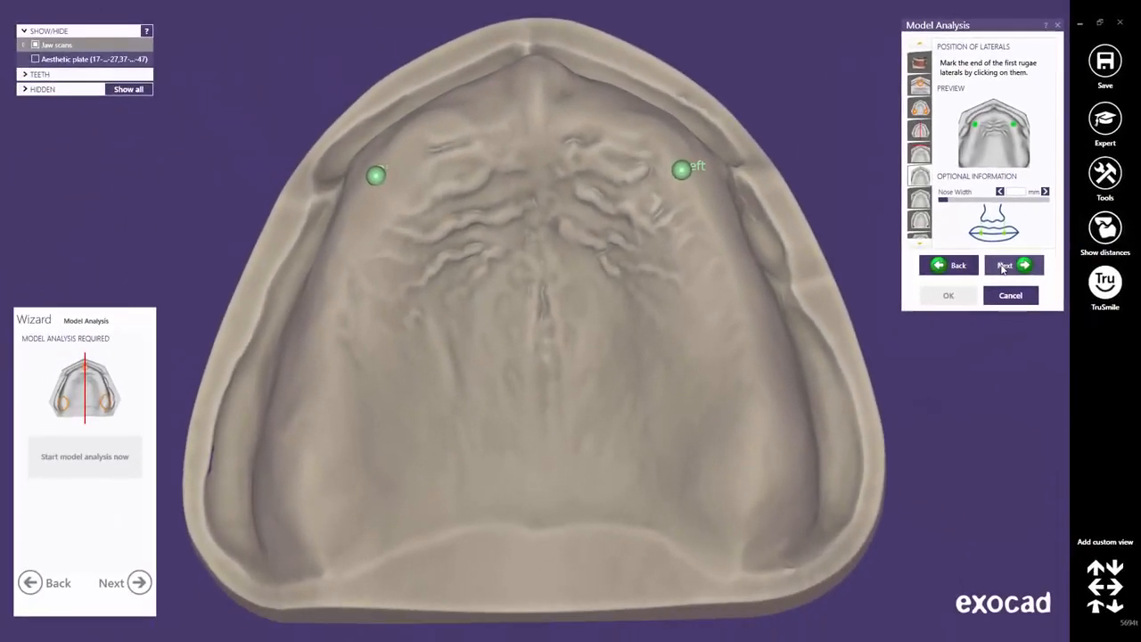
click(1004, 266)
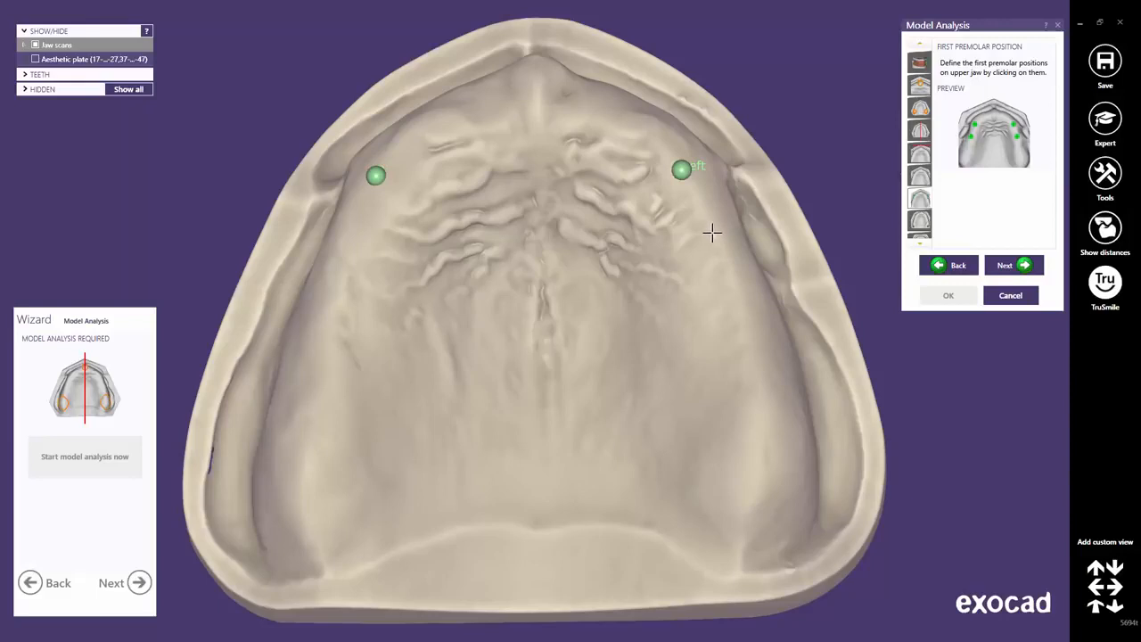
Place the left and right upper first premolar positions on the palate.
click(712, 234)
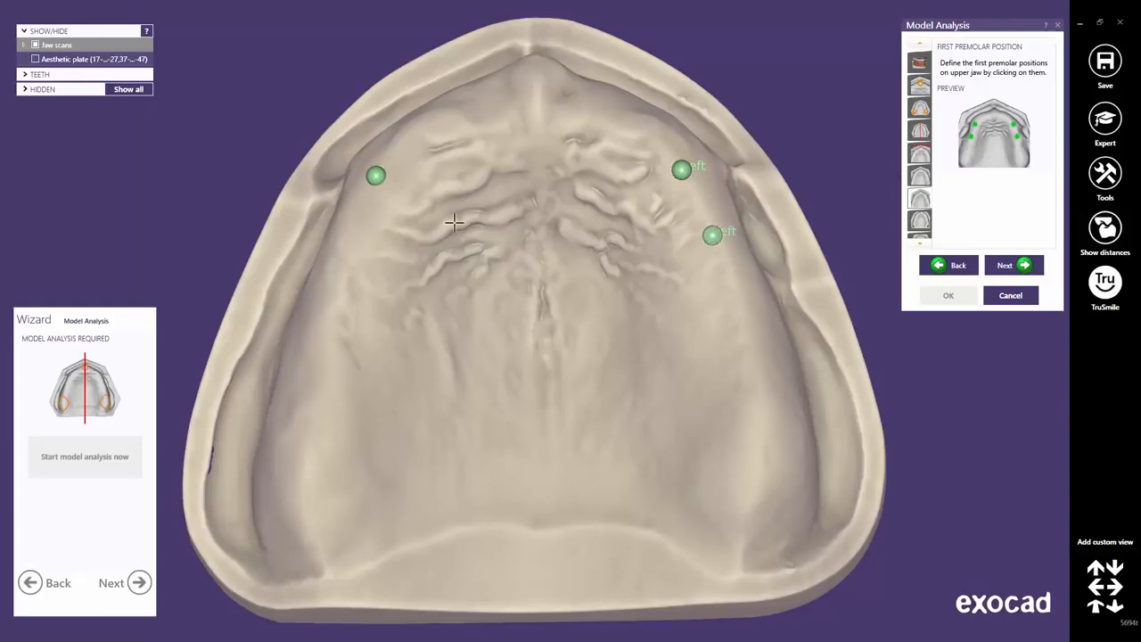
click(348, 237)
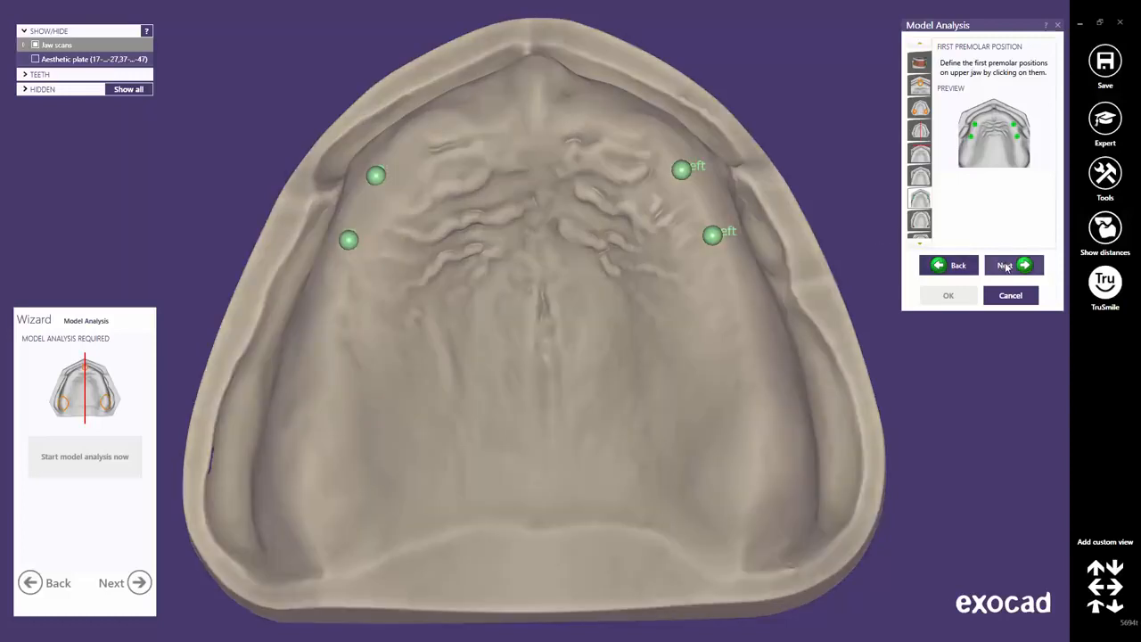
click(1006, 265)
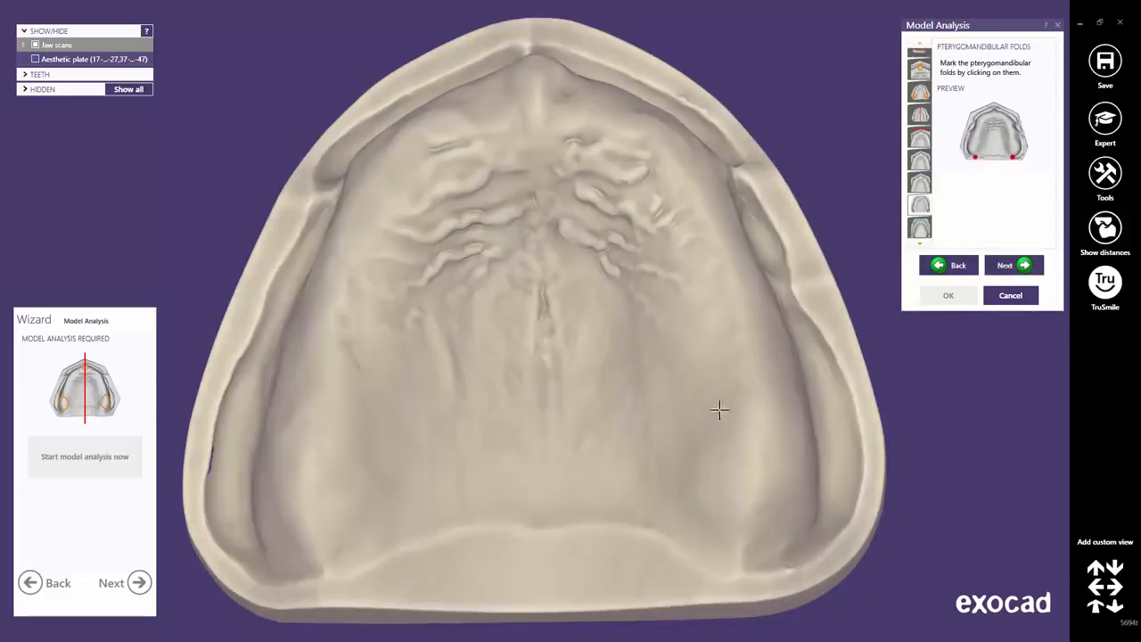
Mark the left and right pterygomandibular folds.
click(740, 566)
click(320, 564)
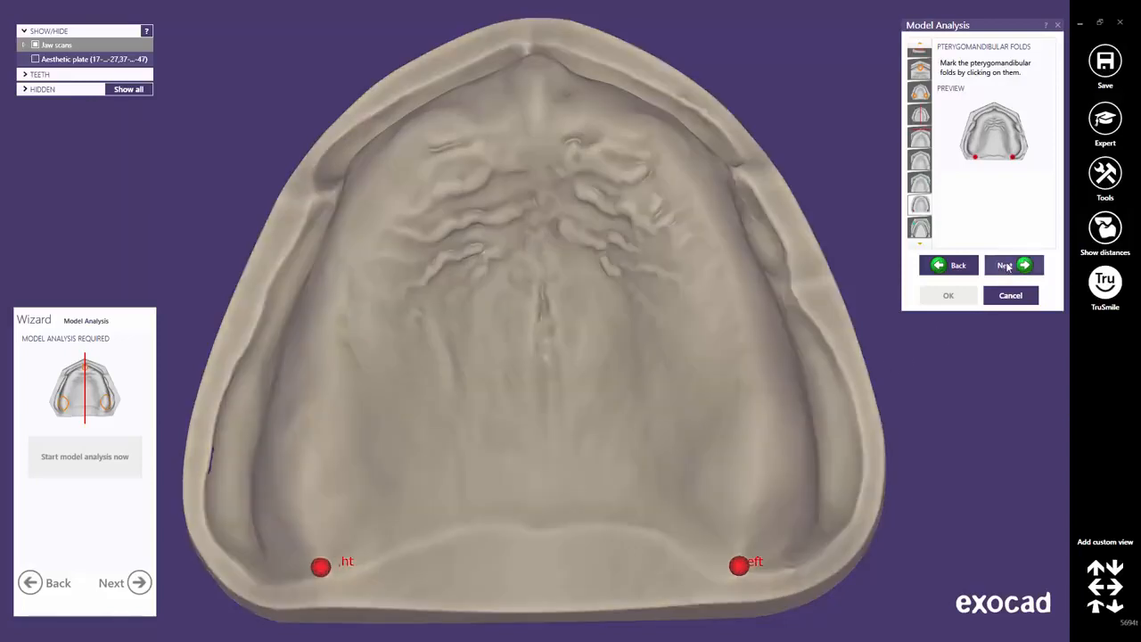
click(1005, 266)
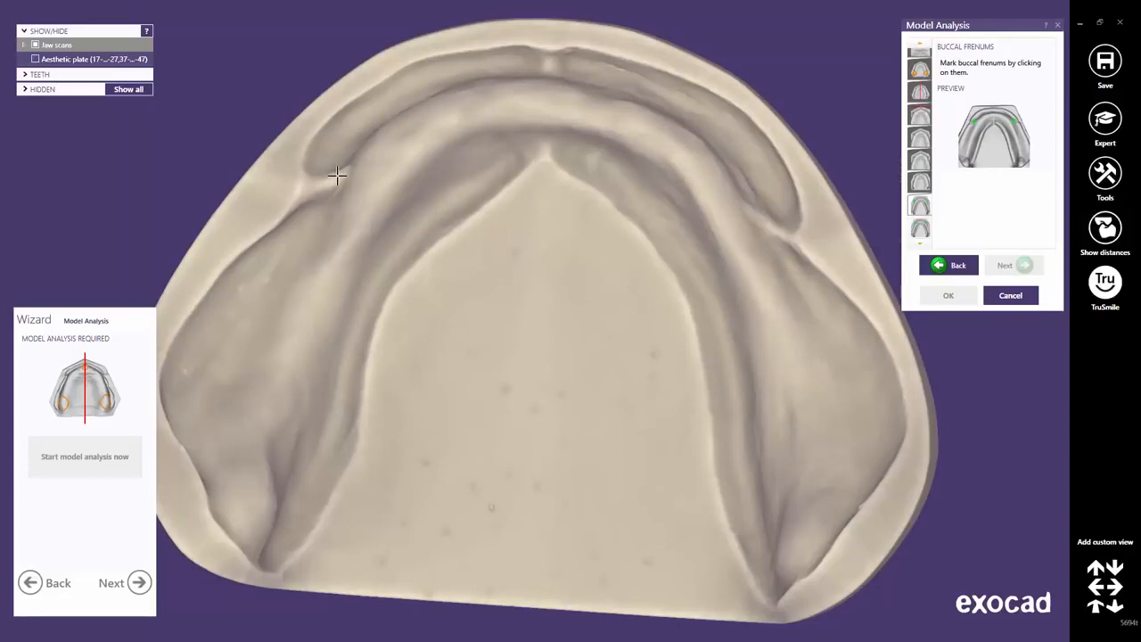
Mark both lower buccal frenums.
click(337, 177)
click(754, 217)
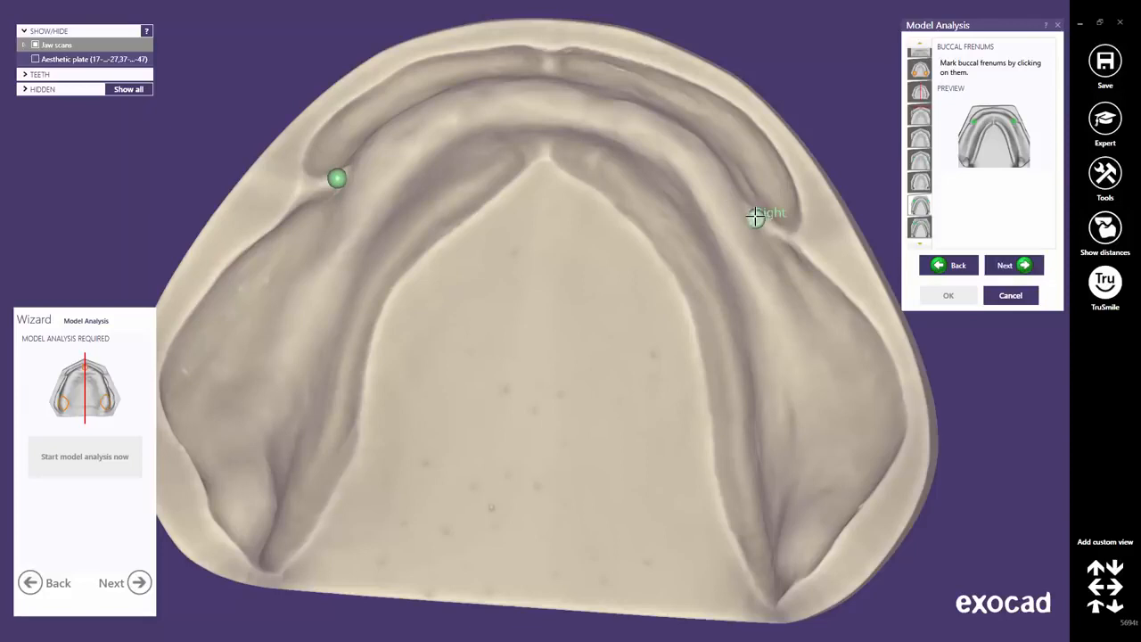
click(1021, 270)
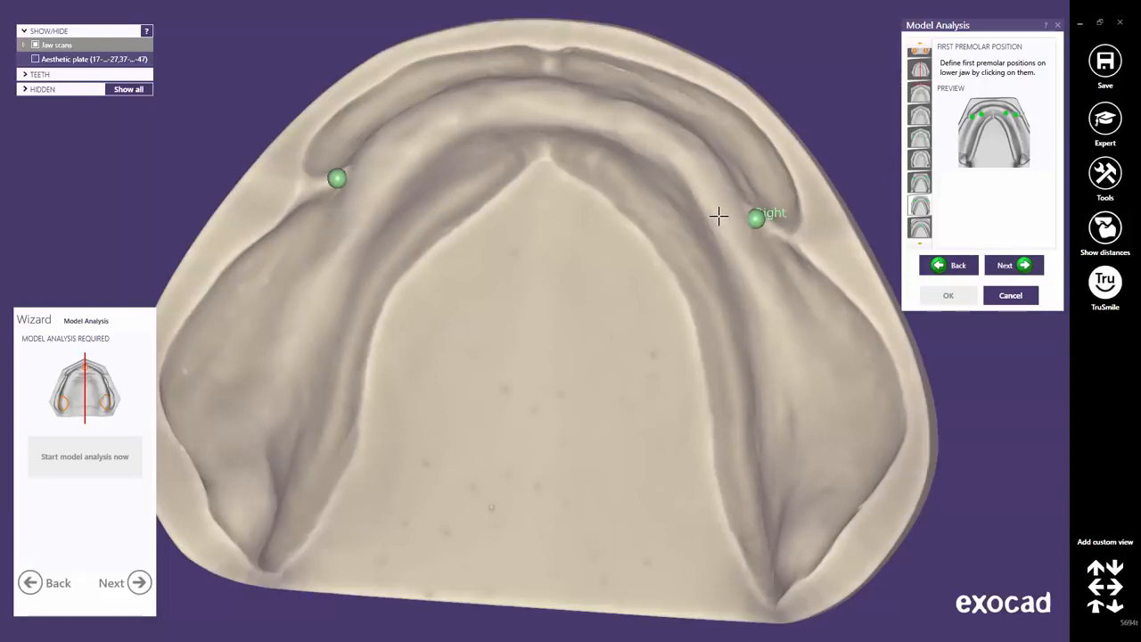
Place the left and right lower first premolar positions.
click(719, 217)
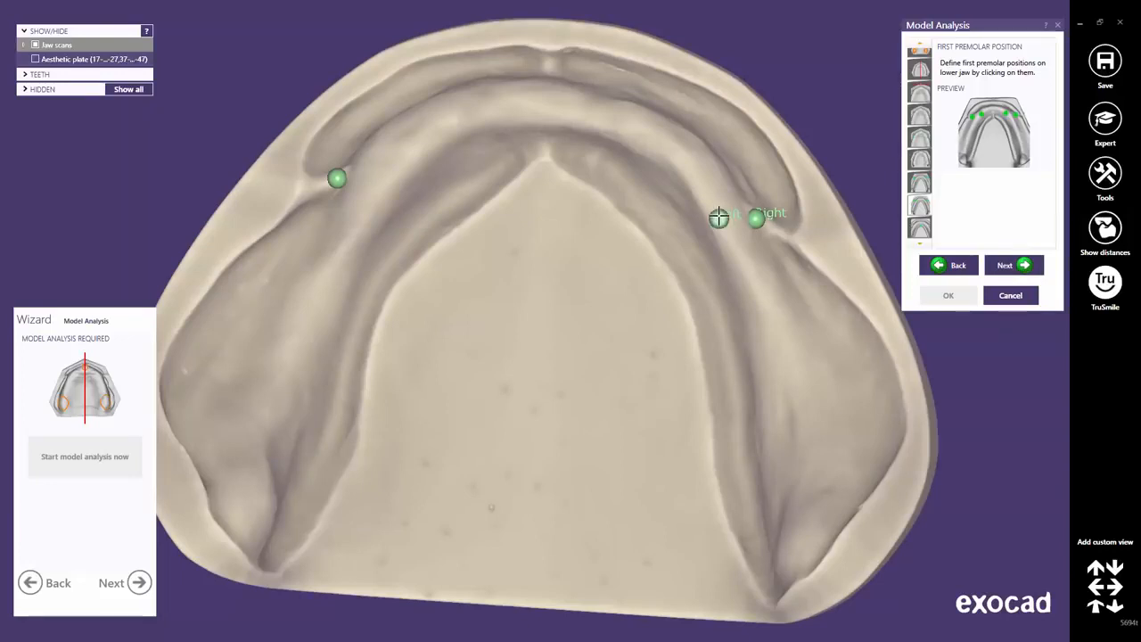
click(370, 184)
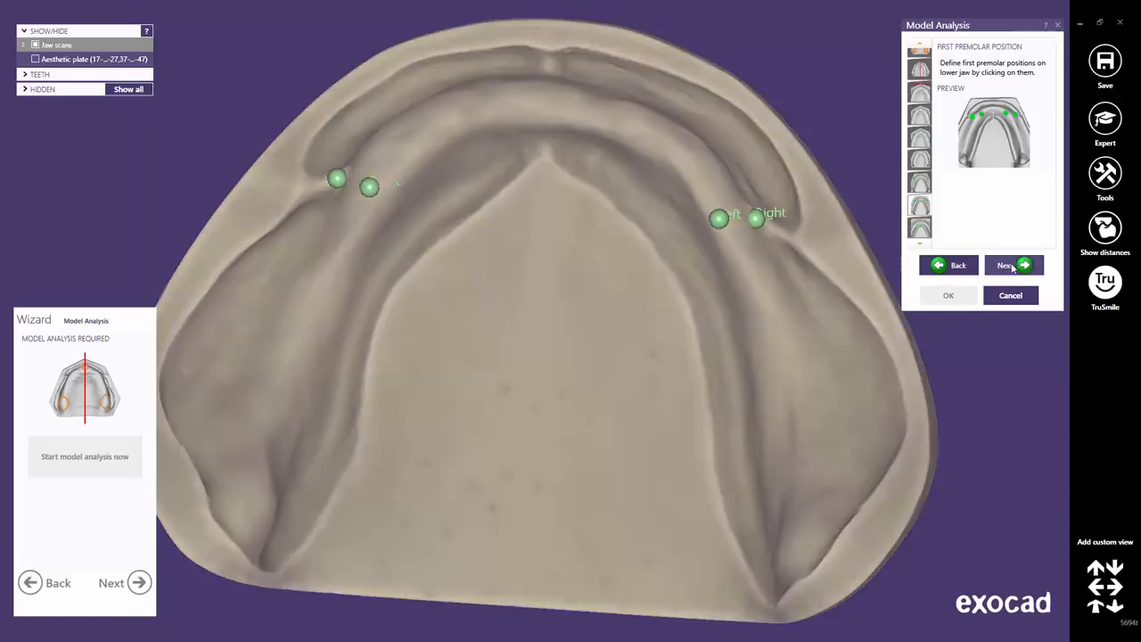
click(1013, 266)
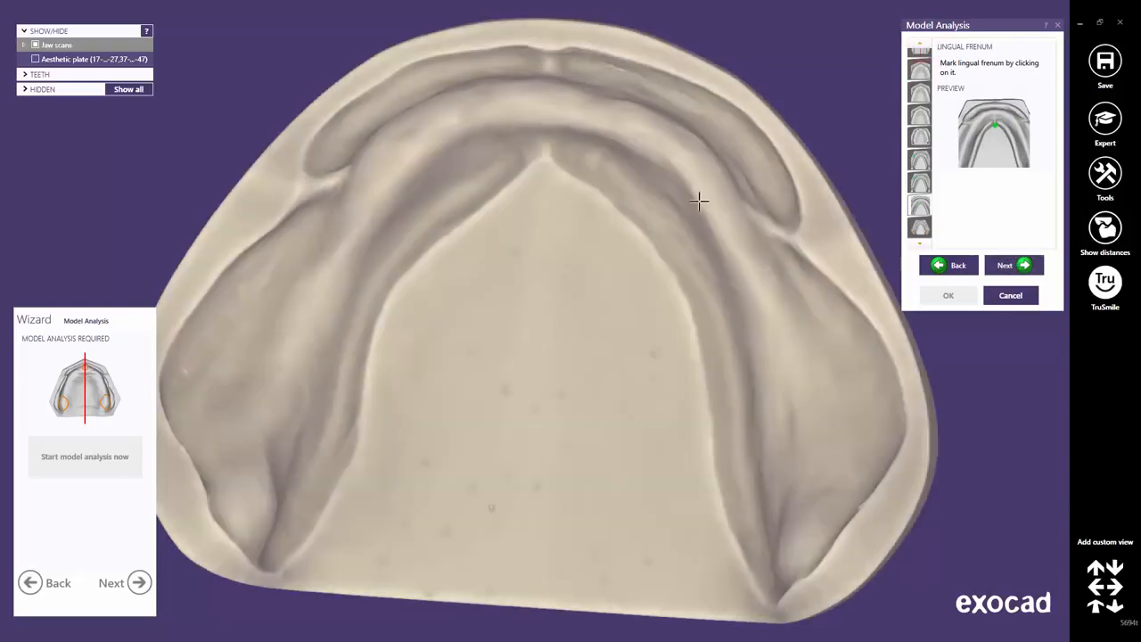
Mark the lingual frenum and outline the first retromolar pad with a closed loop.
click(545, 152)
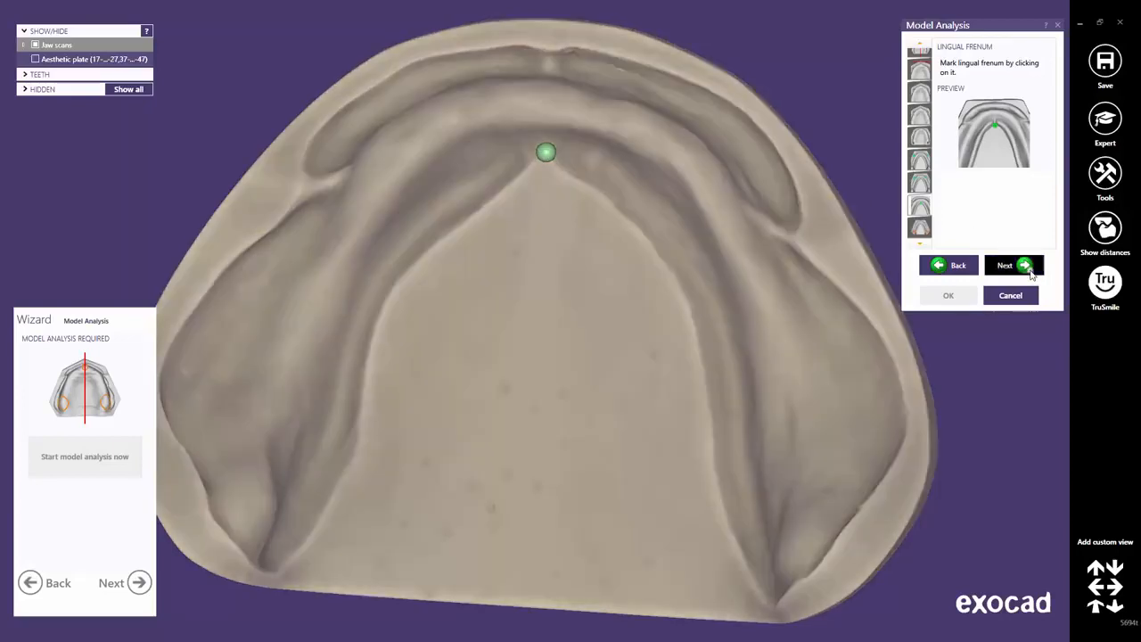
click(1027, 270)
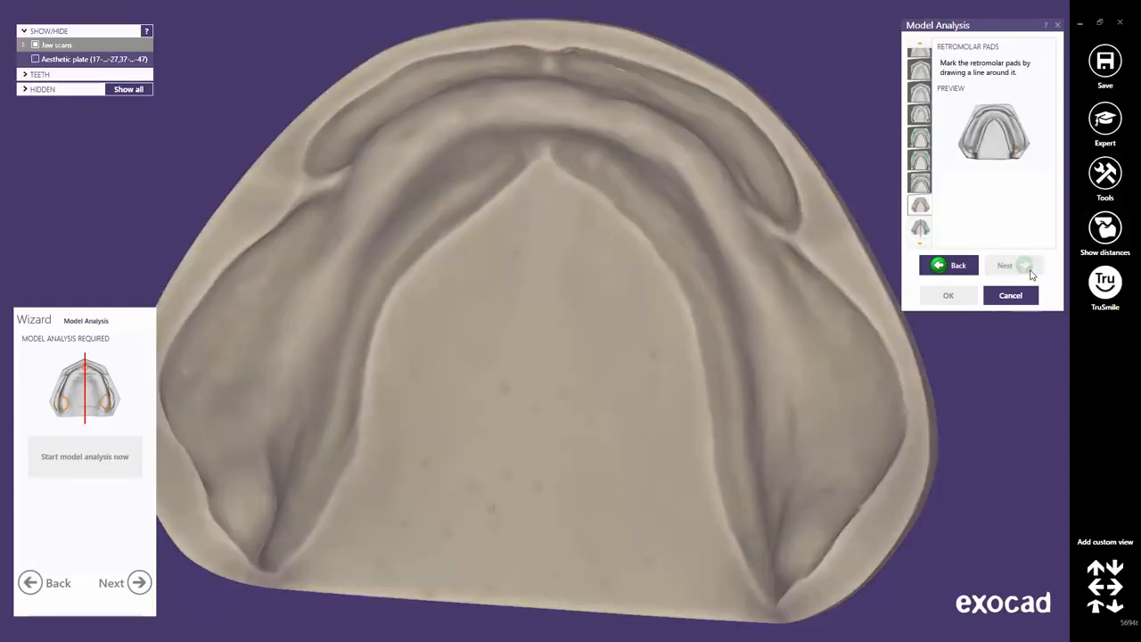
scroll(806, 513, up, 5)
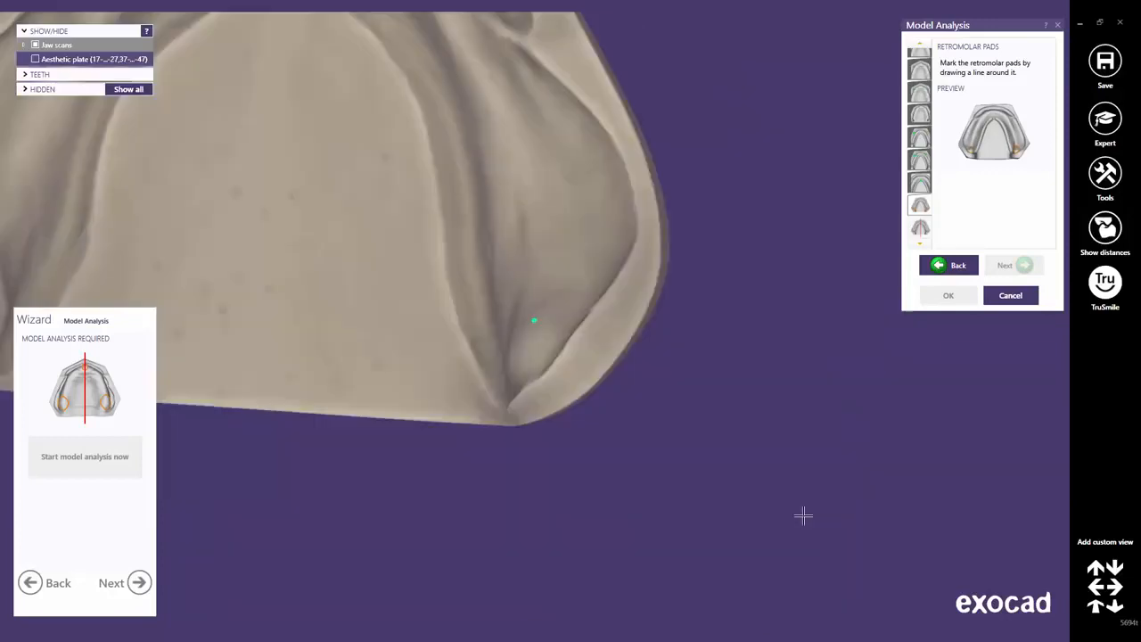
right_drag(601, 308, 599, 307)
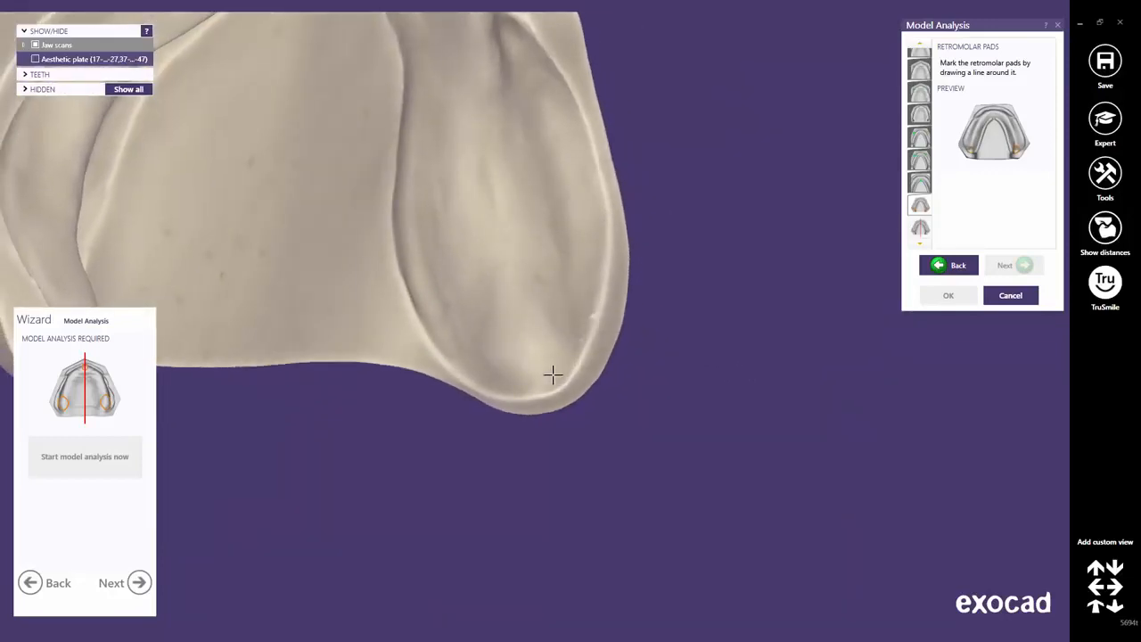
click(544, 383)
click(573, 314)
click(467, 335)
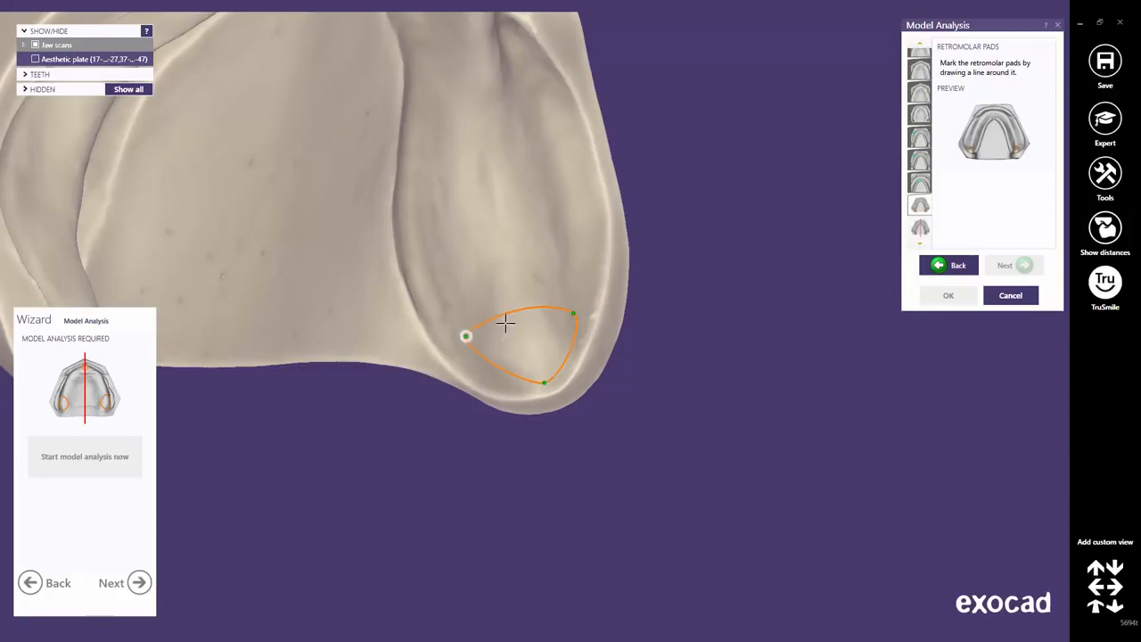
double_click(505, 243)
Outline the second retromolar pad and check both pad outlines.
middle_click(523, 281)
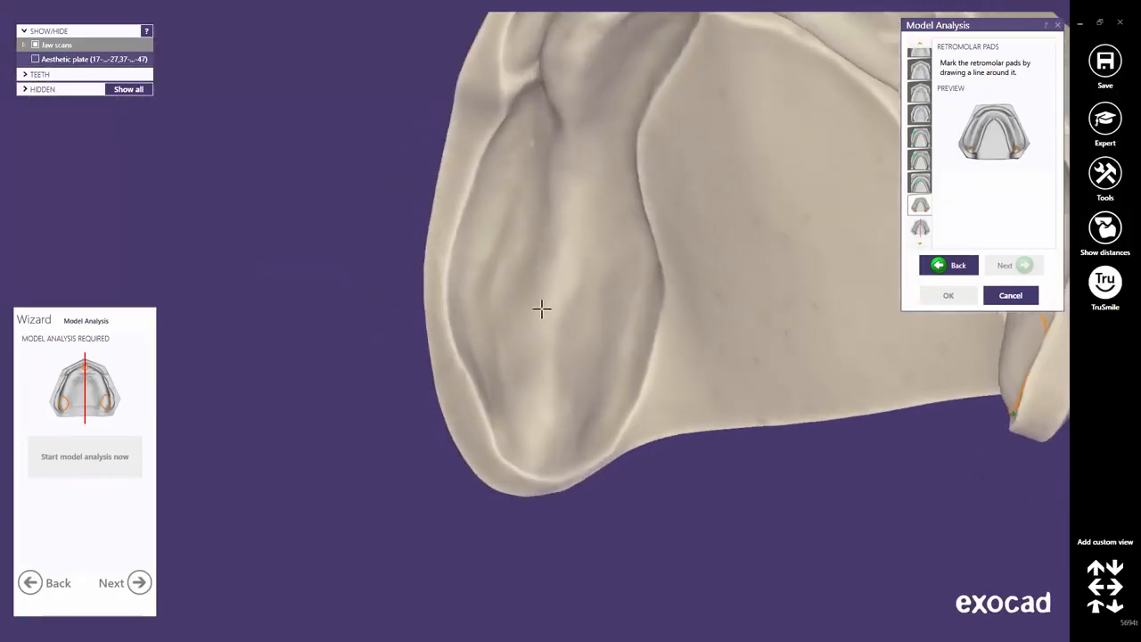
click(539, 456)
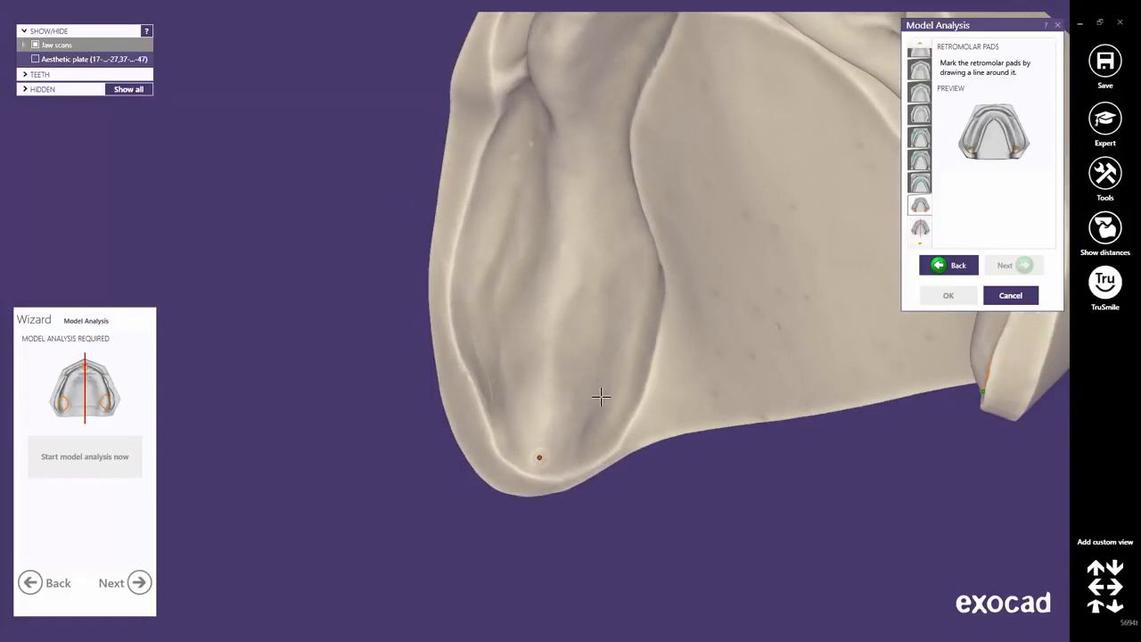
click(501, 372)
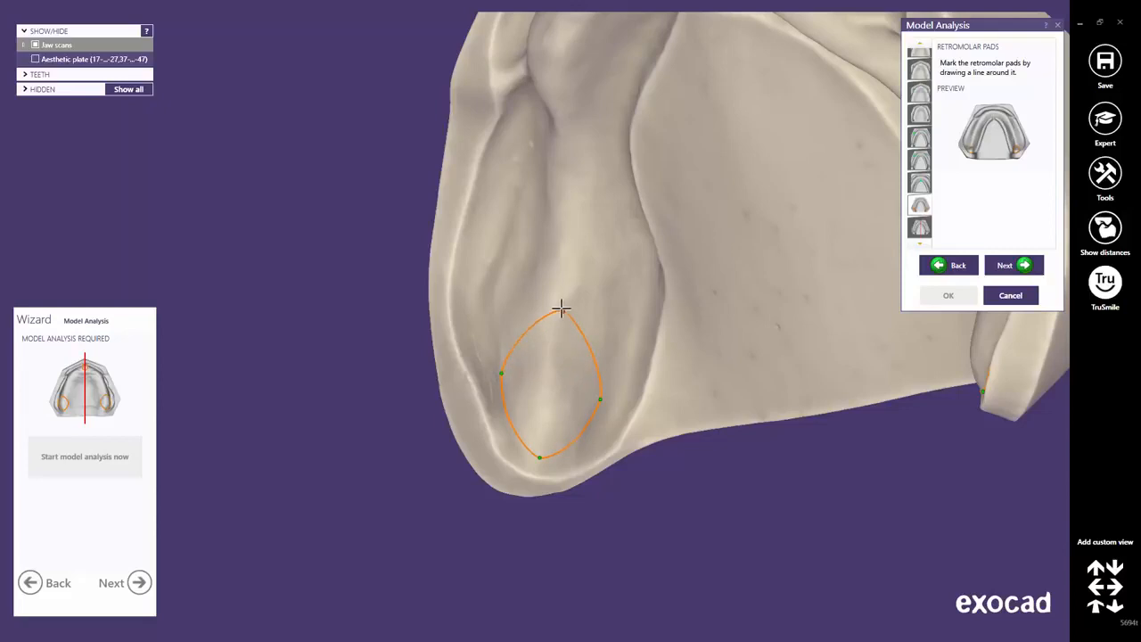
click(560, 309)
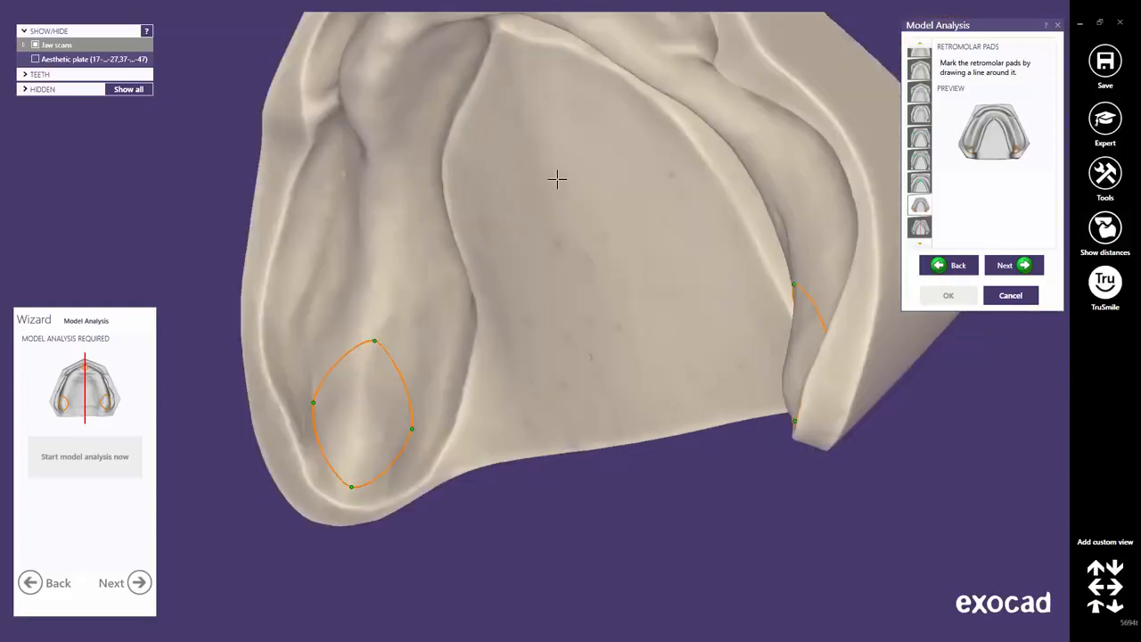
right_drag(557, 179, 561, 179)
middle_drag(595, 318, 561, 329)
right_drag(561, 329, 562, 329)
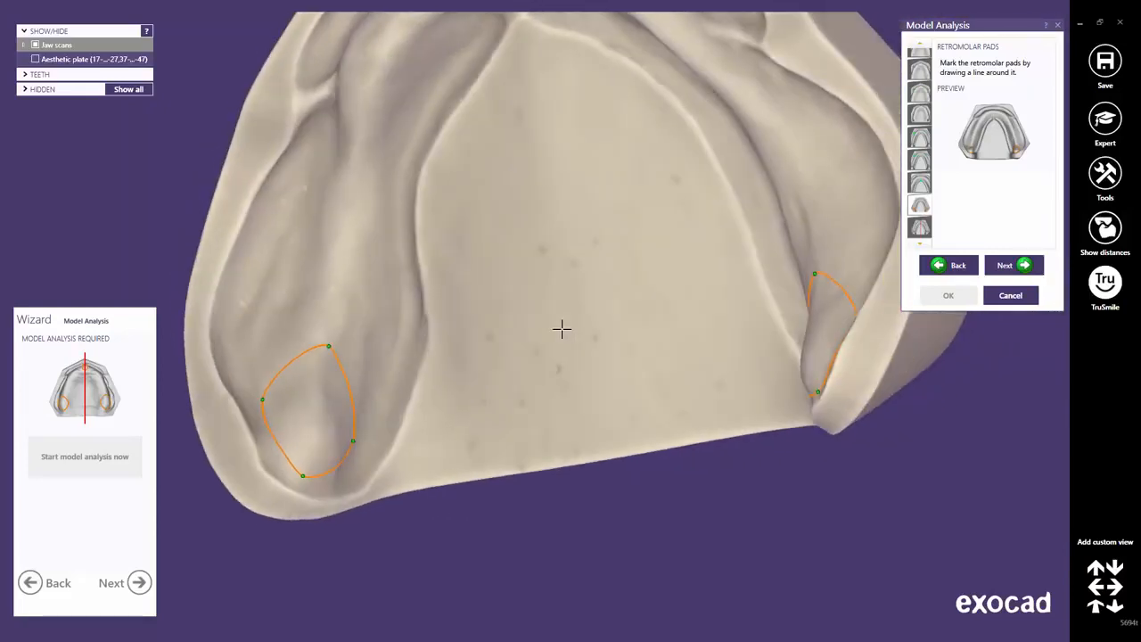
click(1000, 265)
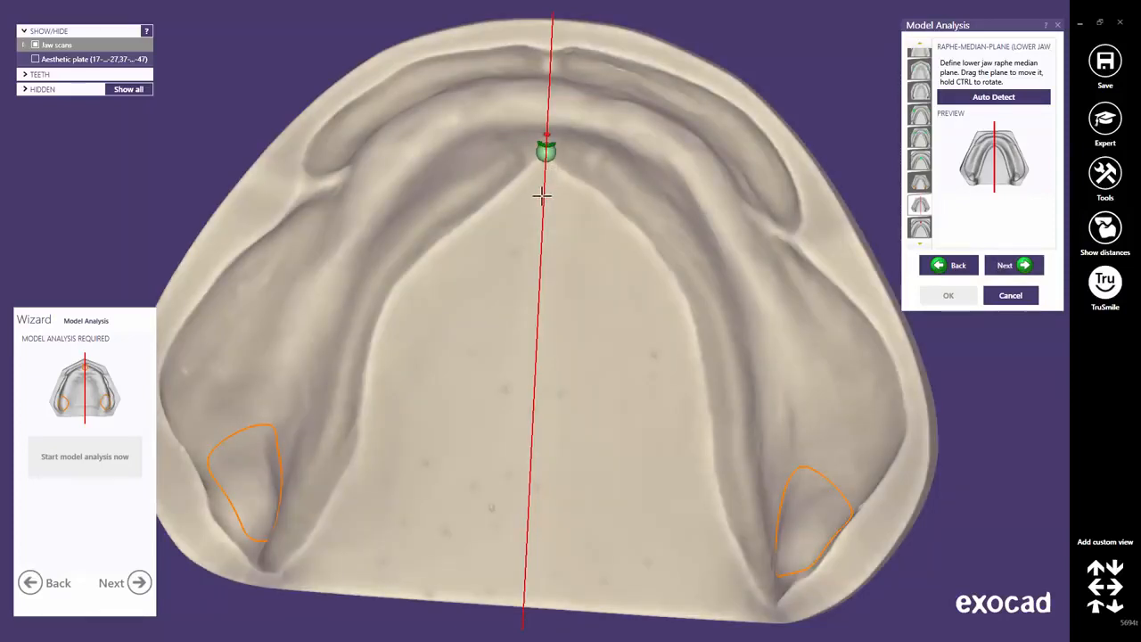
Align the lower median plane to the raphe with Auto Detect and lift the ridge midline point onto the crest.
mouse_move(542, 195)
mouse_down()
mouse_move(523, 194)
mouse_move(569, 202)
mouse_move(543, 203)
mouse_up()
ctrl+drag(541, 260, 542, 257)
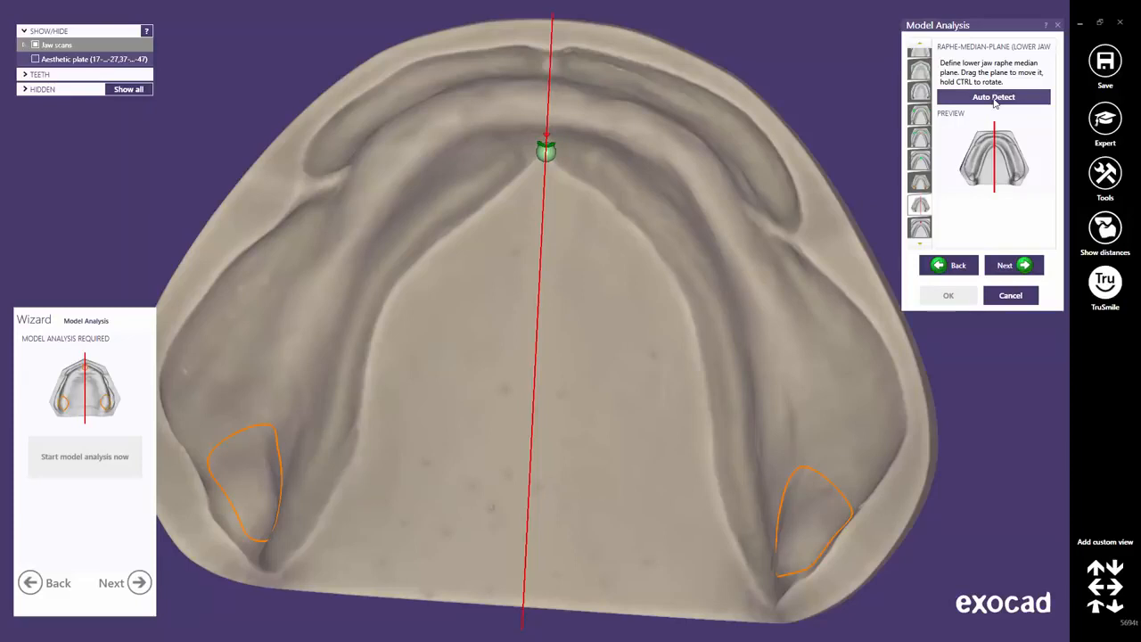
click(995, 98)
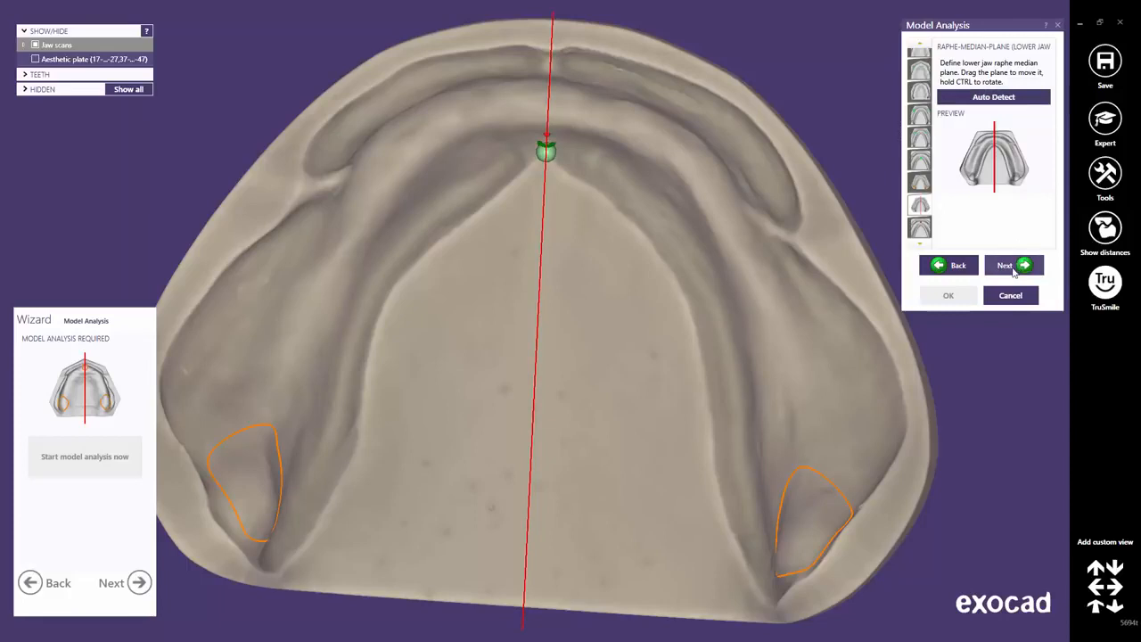
click(1014, 267)
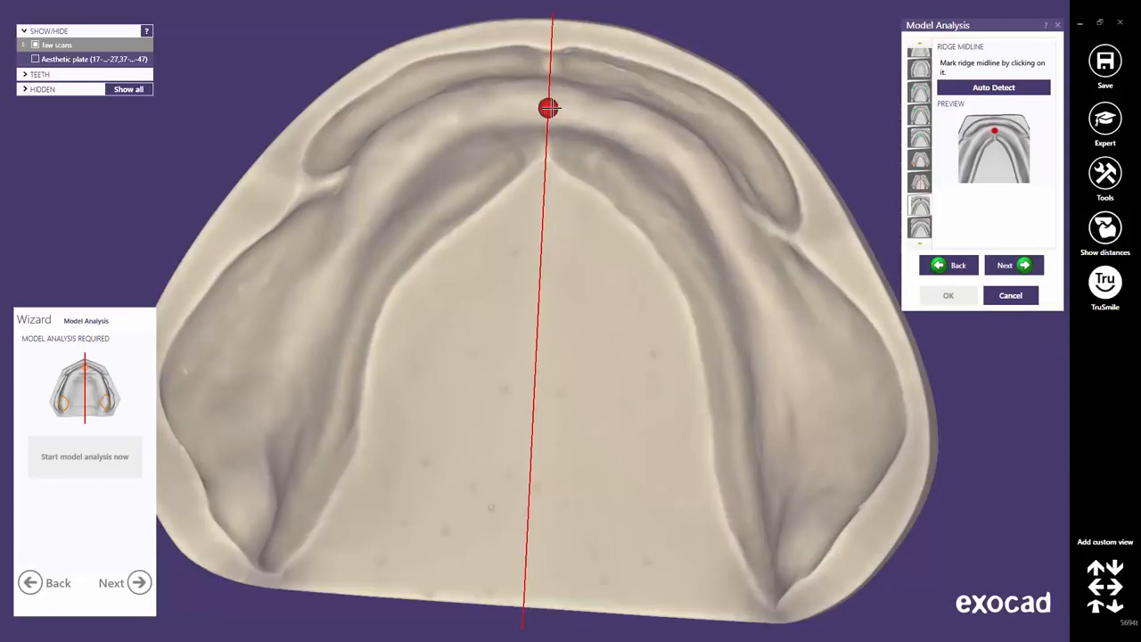
drag(549, 108, 548, 101)
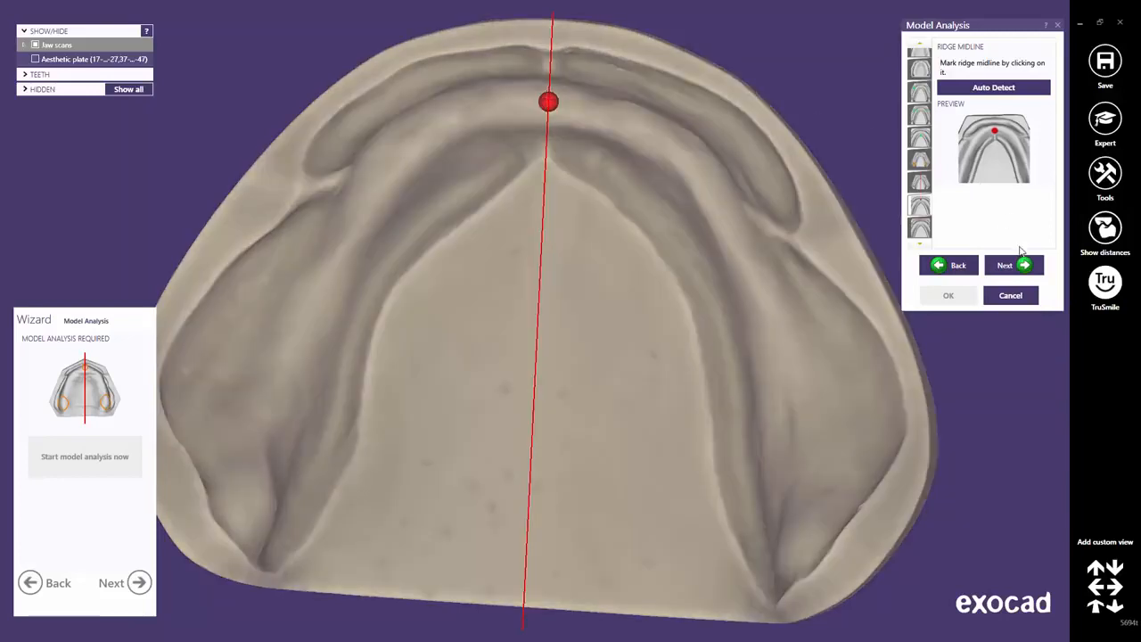
click(1019, 266)
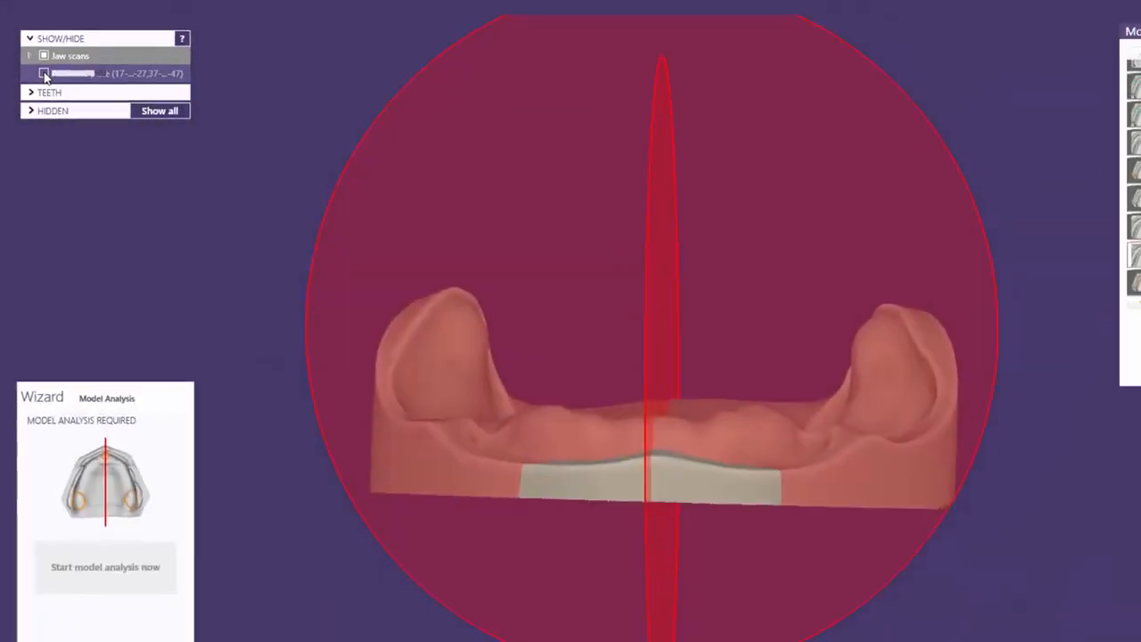
Show the aesthetic plate and inspect the lower labial surfaces limit from oblique angles.
click(46, 76)
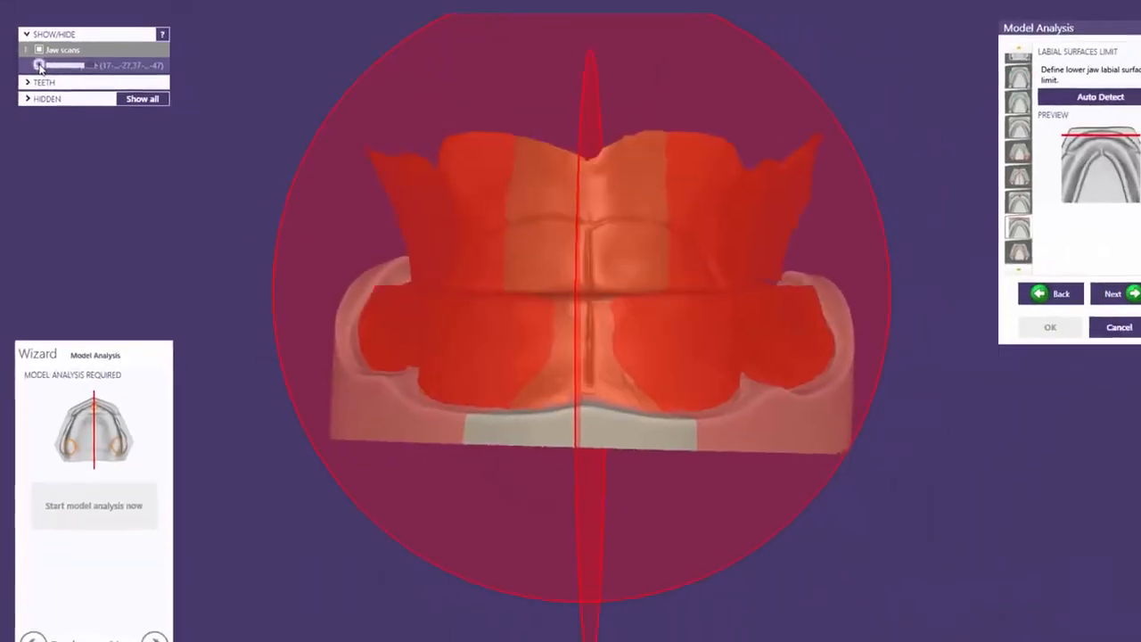
right_drag(451, 356, 466, 344)
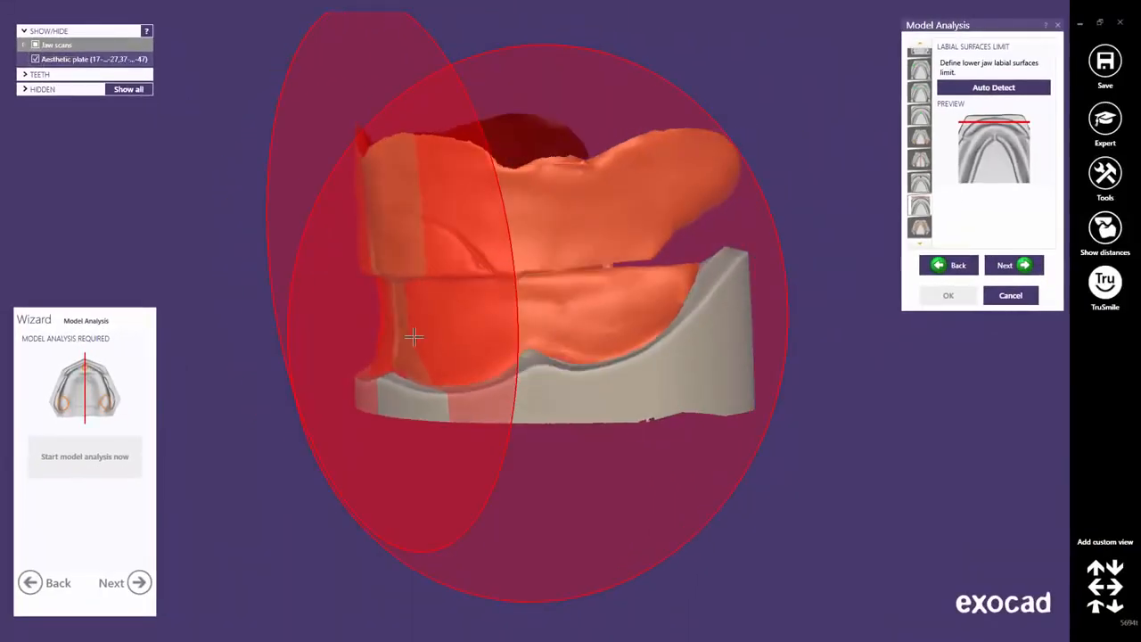
scroll(423, 321, up, 3)
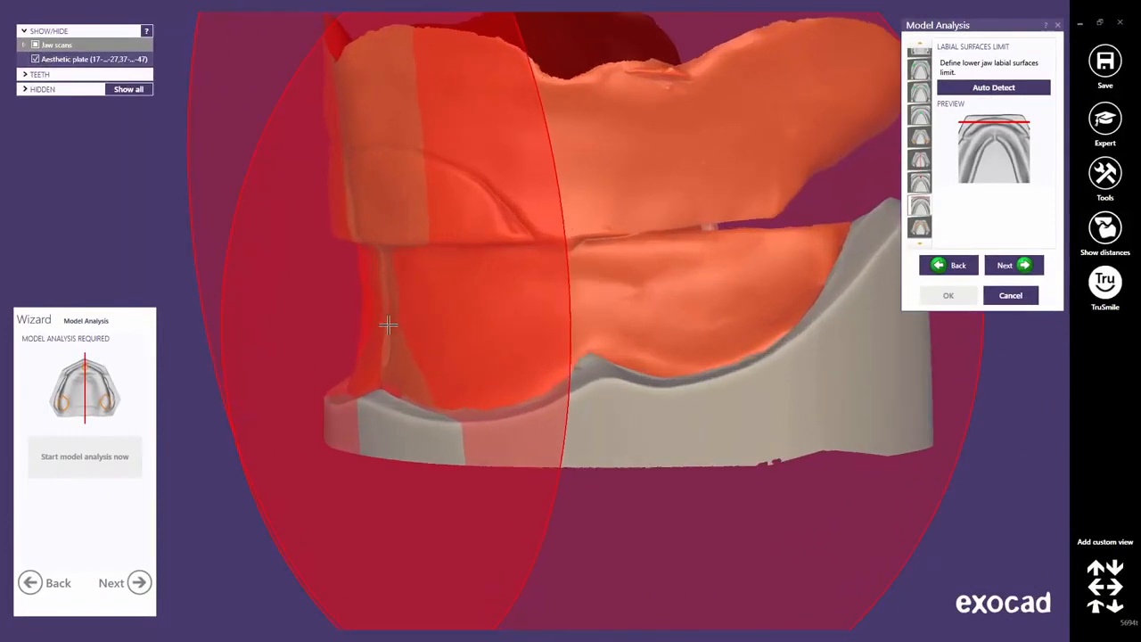
right_drag(426, 333, 451, 339)
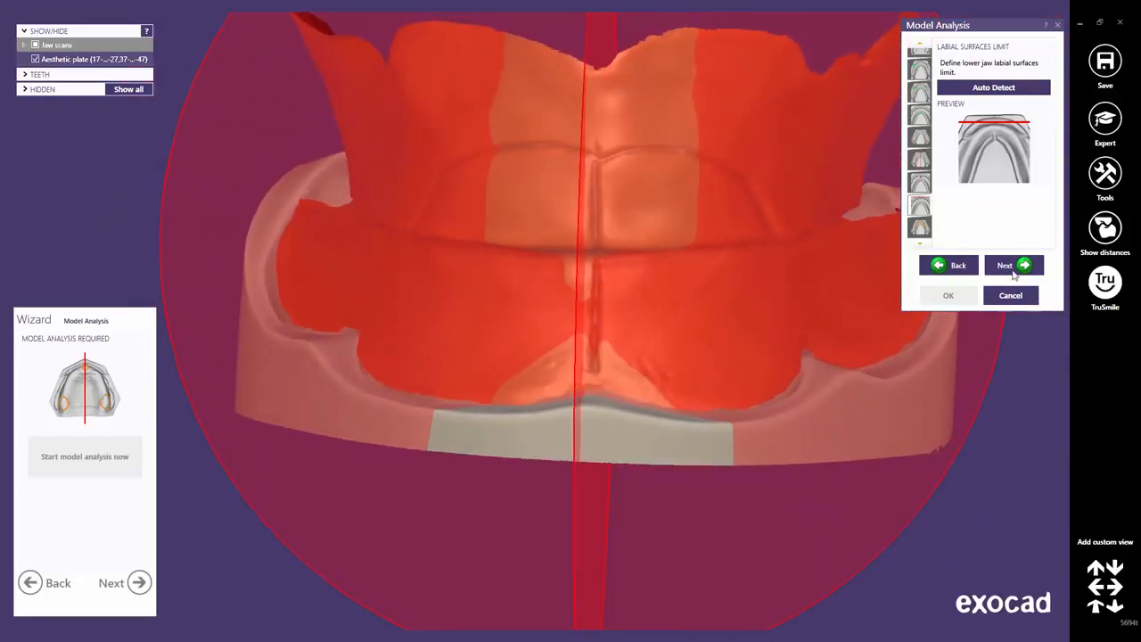
click(1023, 266)
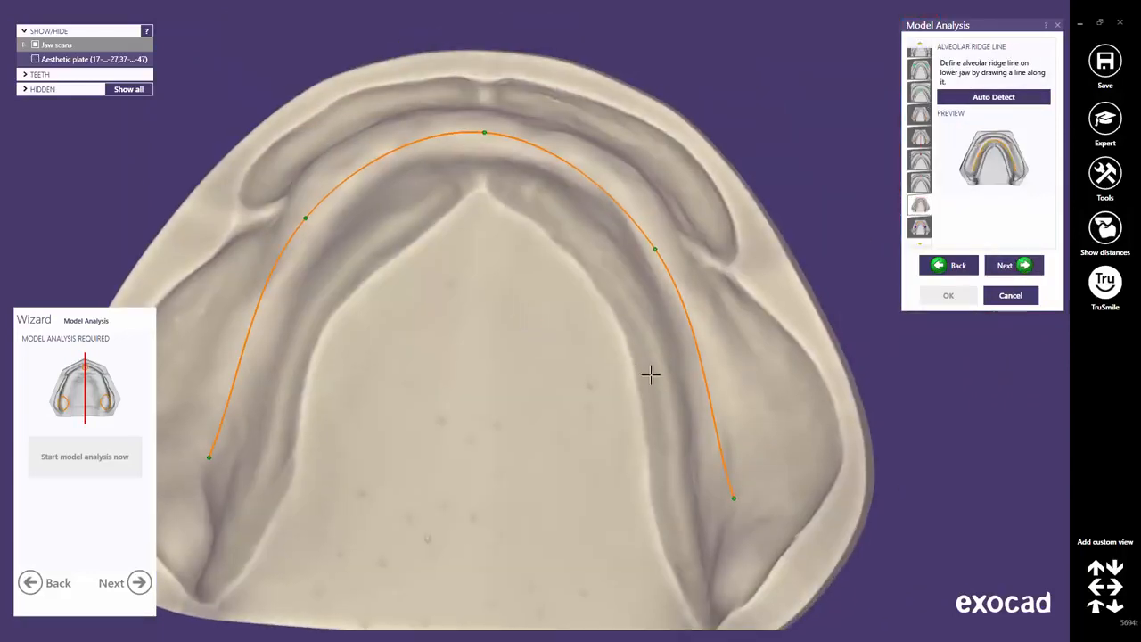
Fit the lower ridge line to the crest, extending both ends back and adding two control points.
middle_drag(557, 362, 635, 368)
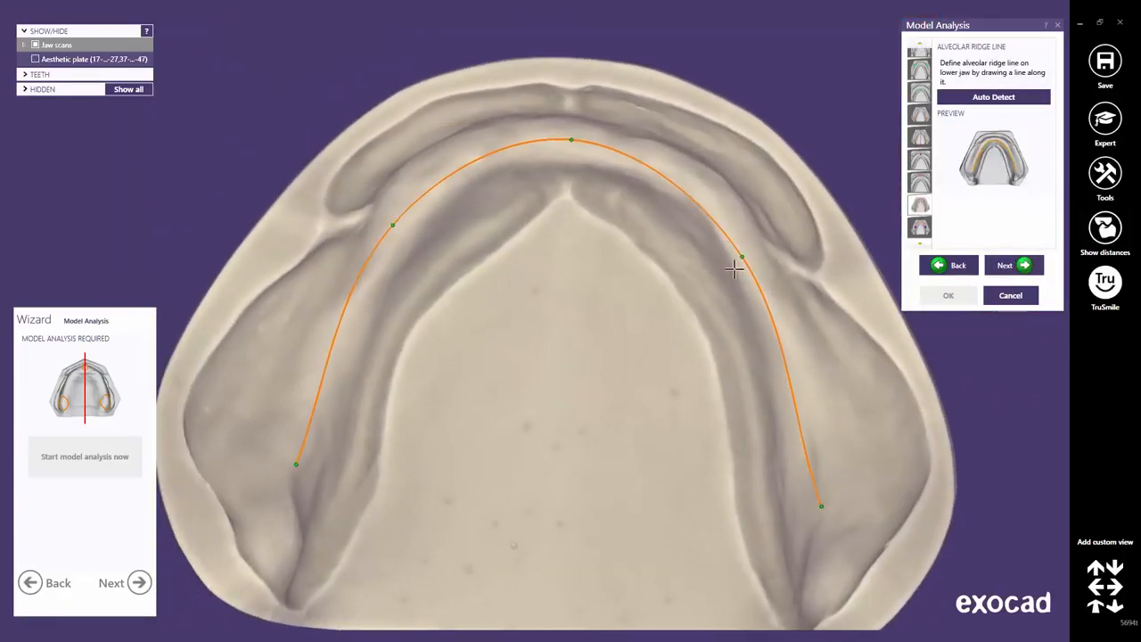
drag(739, 255, 710, 205)
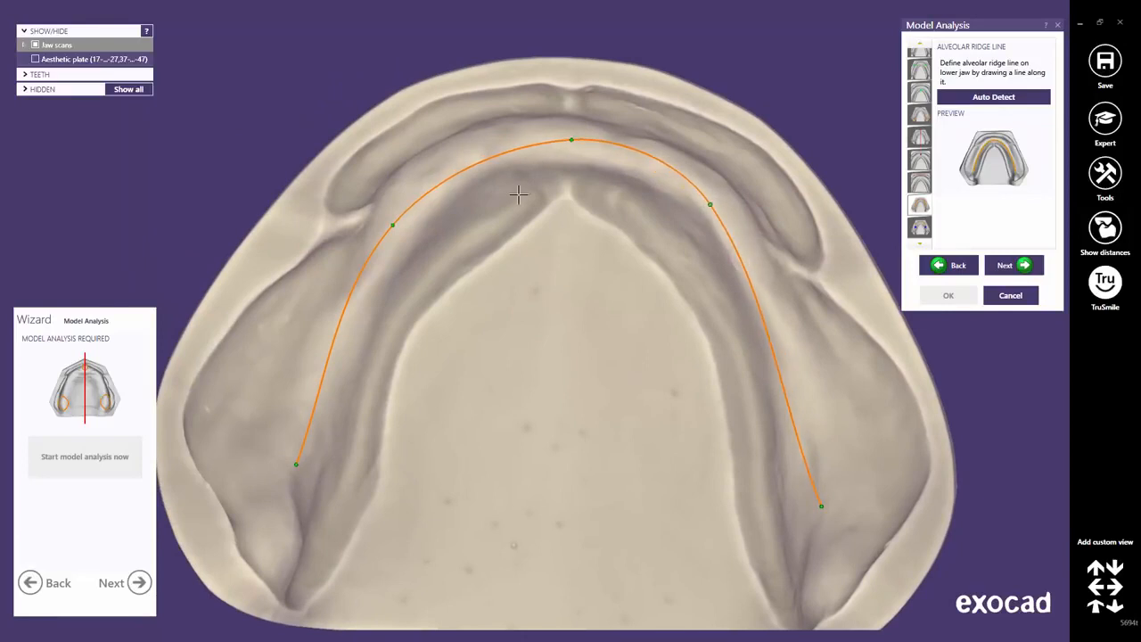
drag(390, 223, 410, 192)
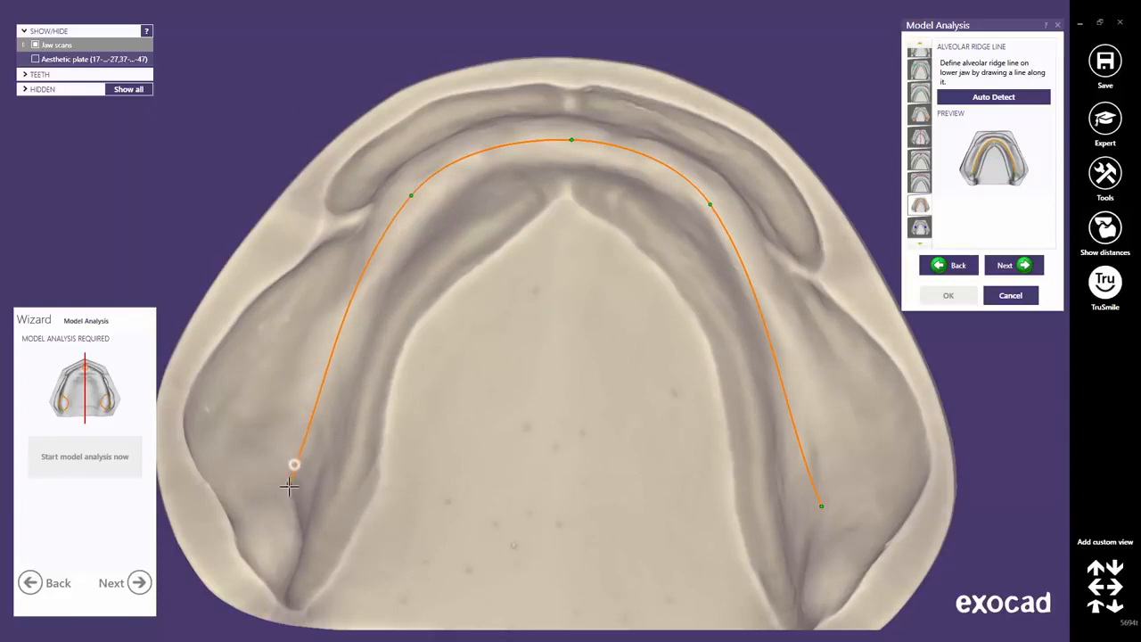
drag(288, 485, 285, 517)
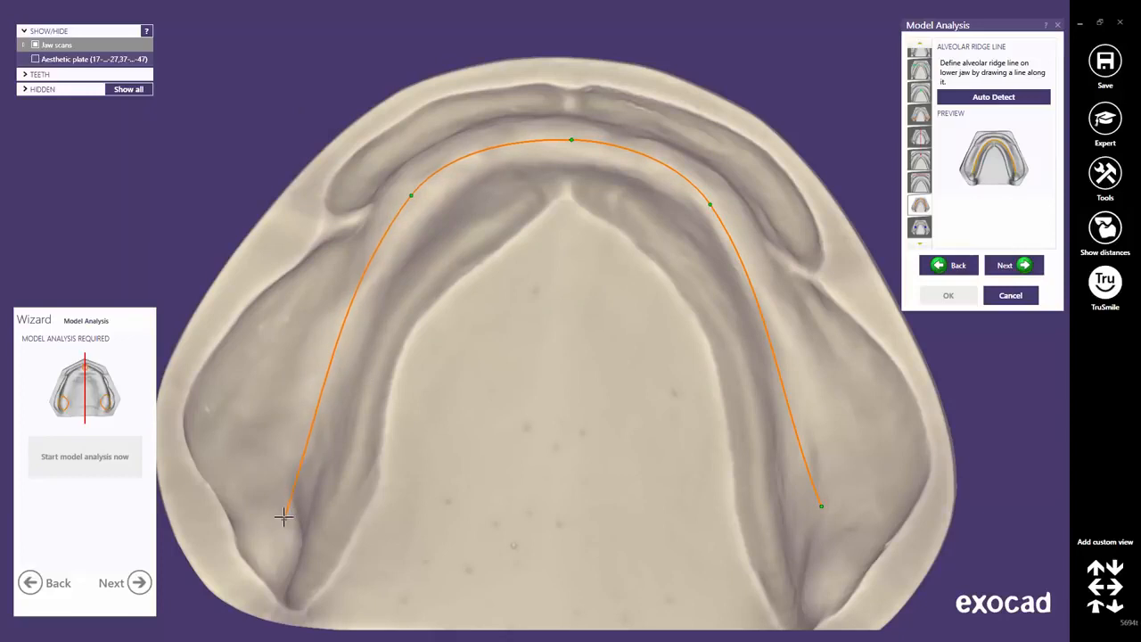
click(299, 435)
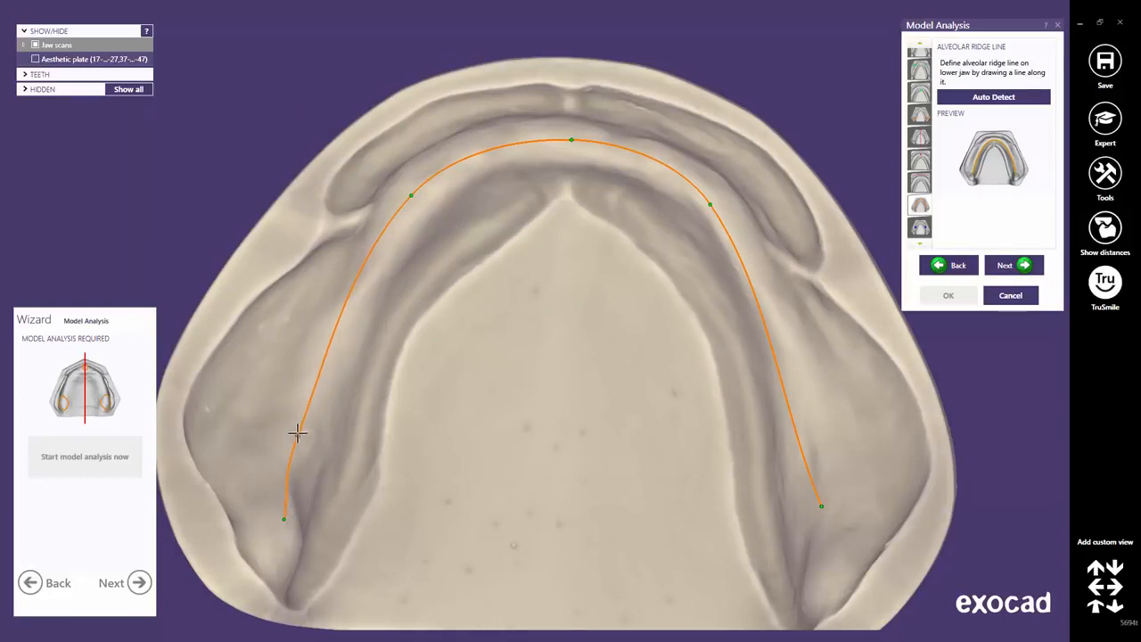
click(348, 317)
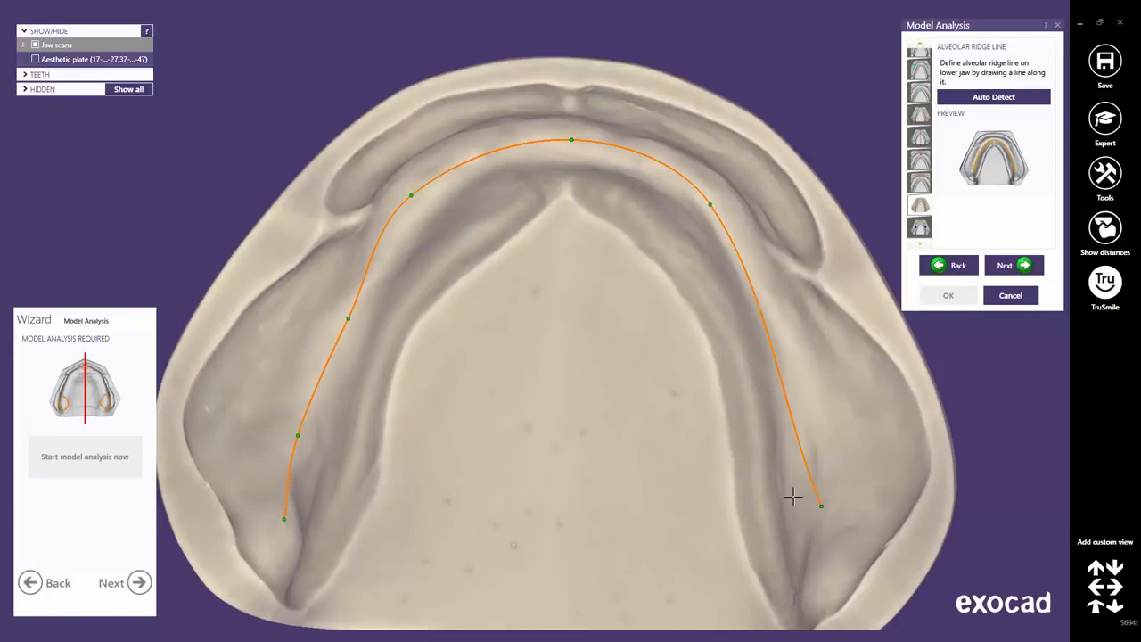
drag(822, 506, 827, 556)
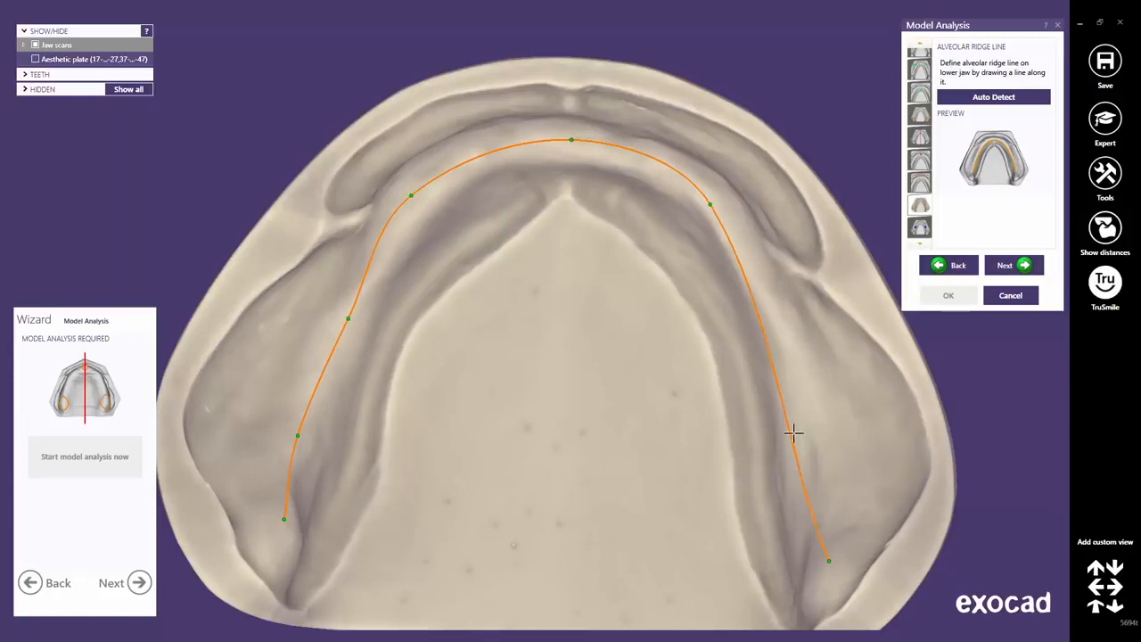
drag(787, 434, 811, 434)
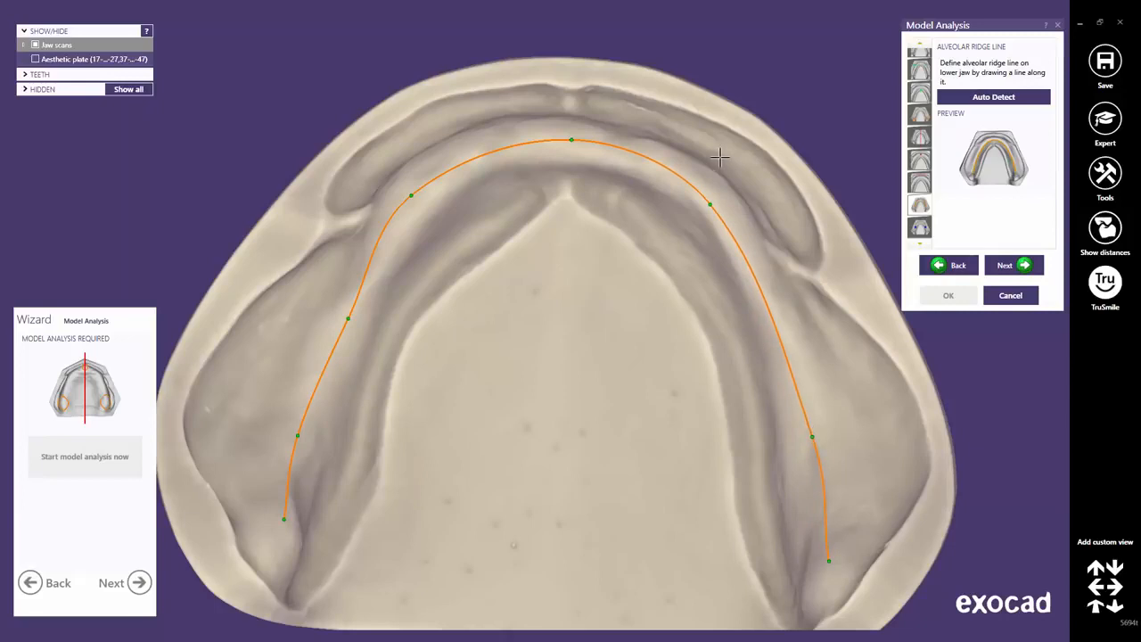
drag(711, 204, 714, 198)
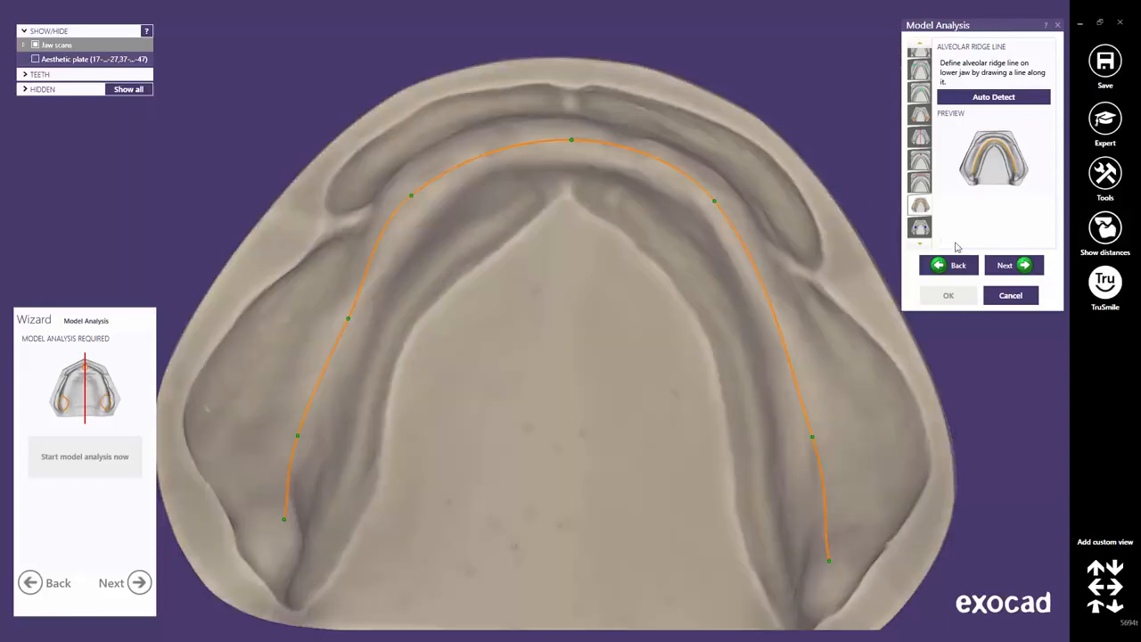
click(1019, 266)
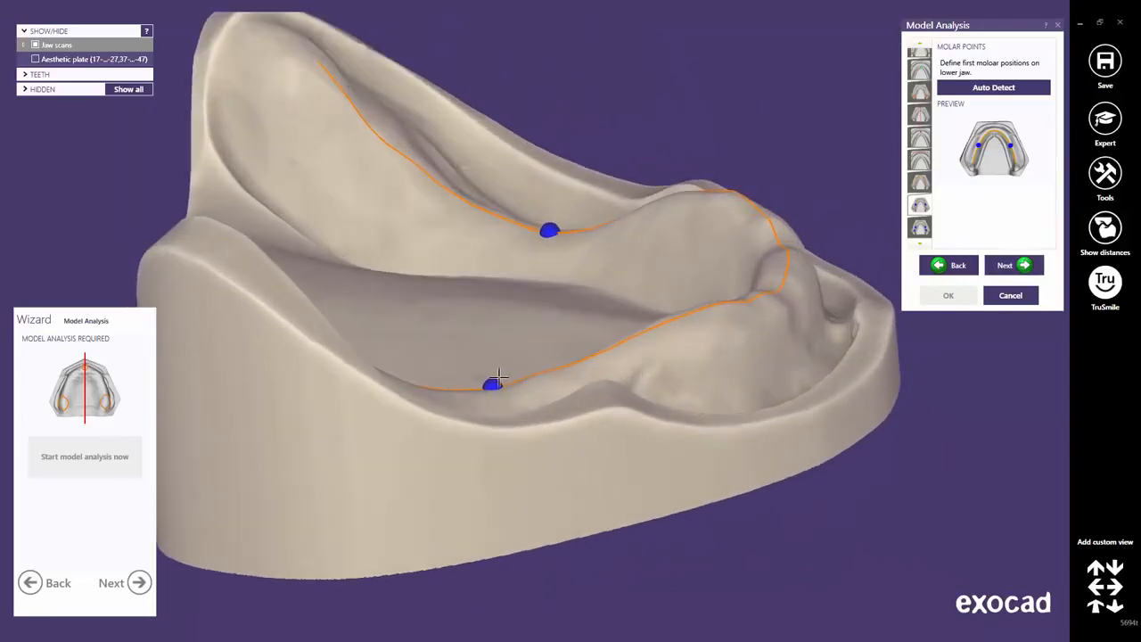
Slide both lower first molar points along the ridge line into position.
drag(498, 376, 457, 393)
mouse_move(559, 269)
right_down()
mouse_move(568, 262)
mouse_move(558, 262)
right_up()
drag(586, 381, 610, 384)
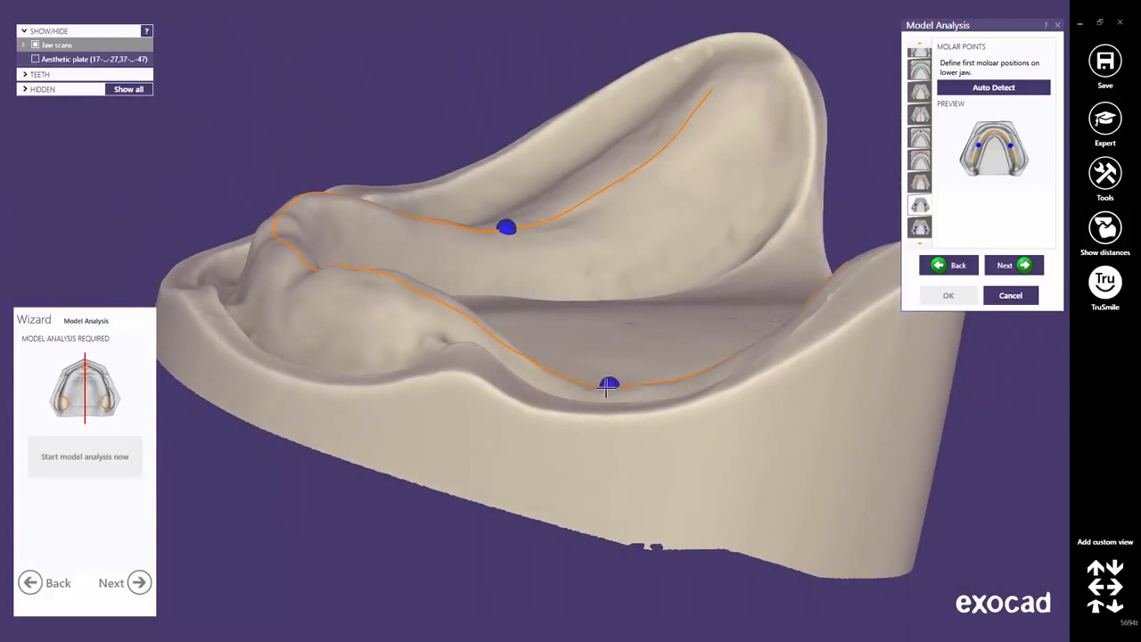
right_drag(575, 352, 580, 317)
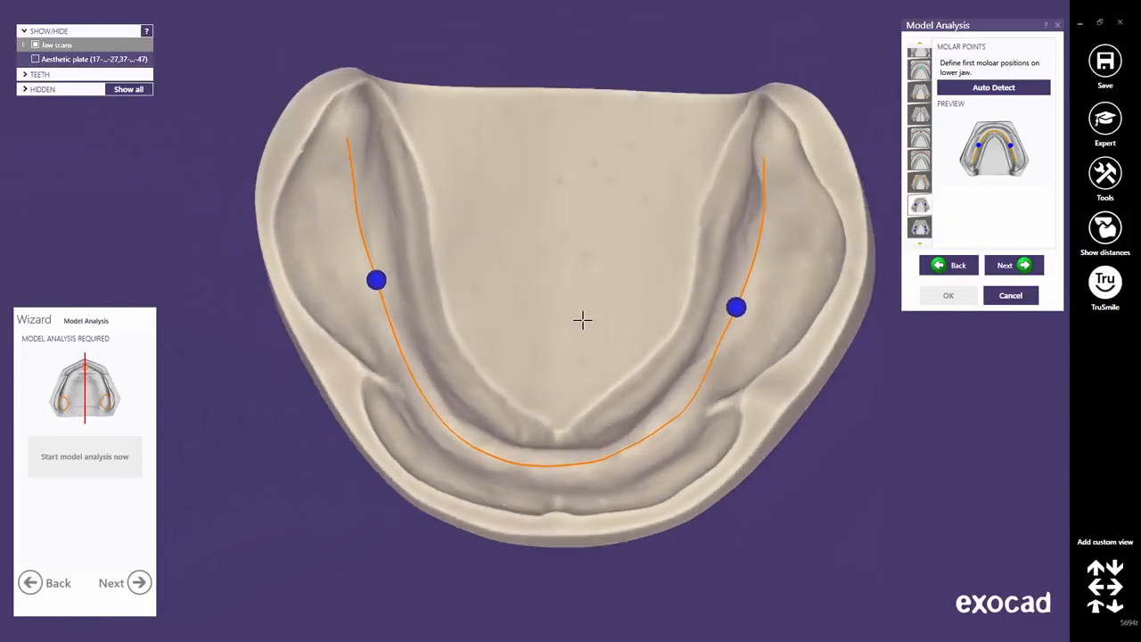
drag(736, 311, 742, 300)
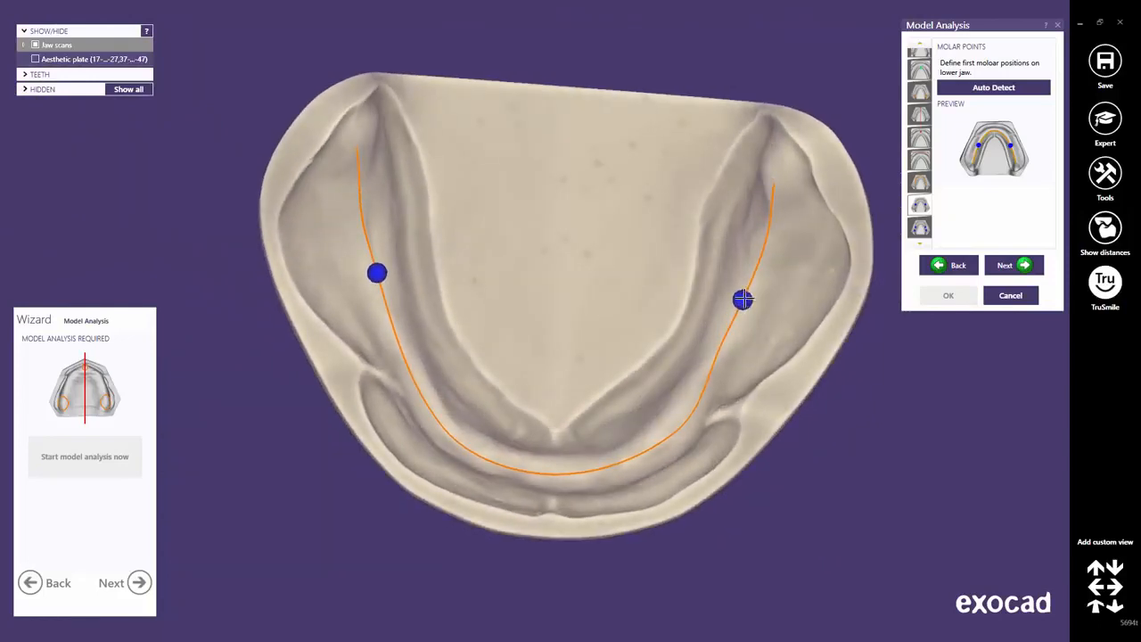
click(1005, 266)
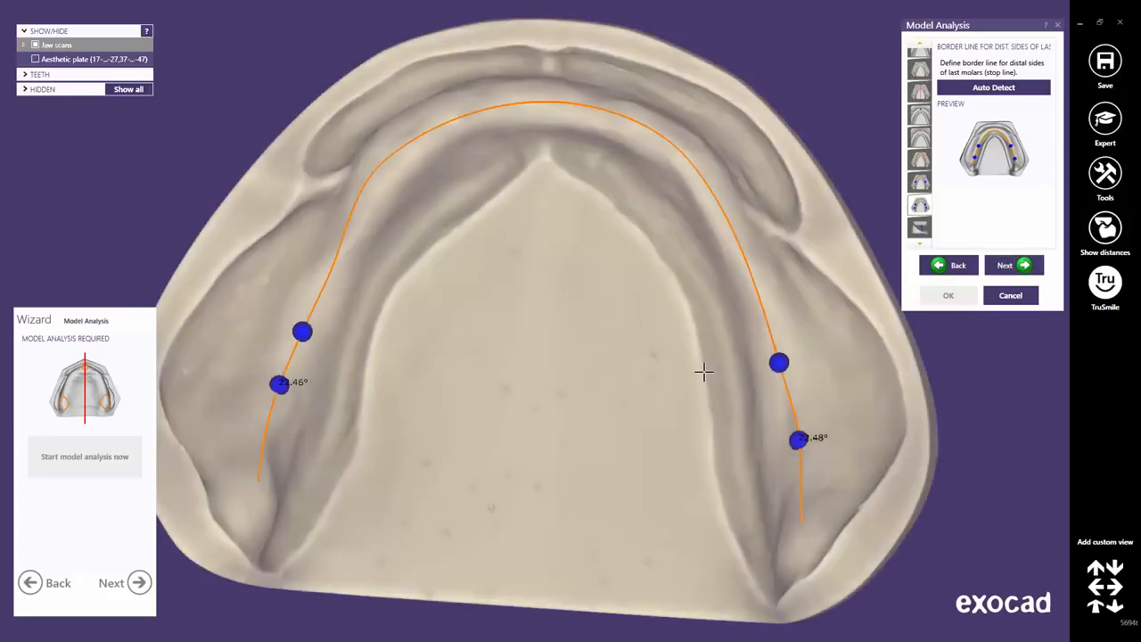
Adjust the distal border points, then restore the auto-detected 22.48° and 22.46° stop lines.
right_drag(703, 372, 700, 358)
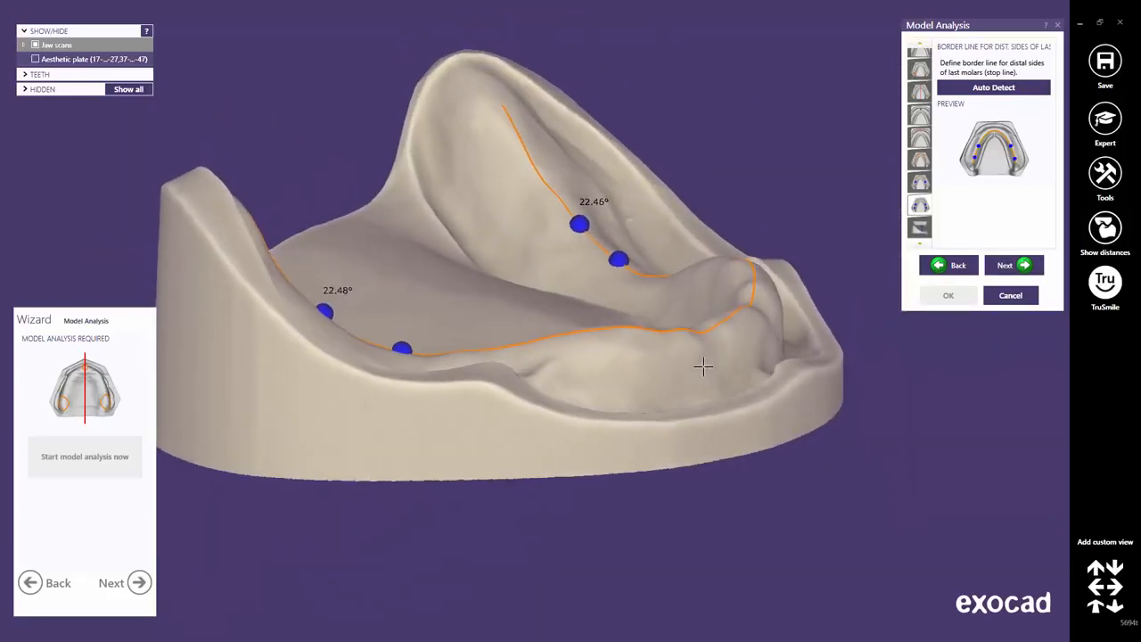
mouse_move(580, 224)
mouse_down()
mouse_move(548, 188)
mouse_move(577, 222)
mouse_up()
right_drag(359, 305, 333, 308)
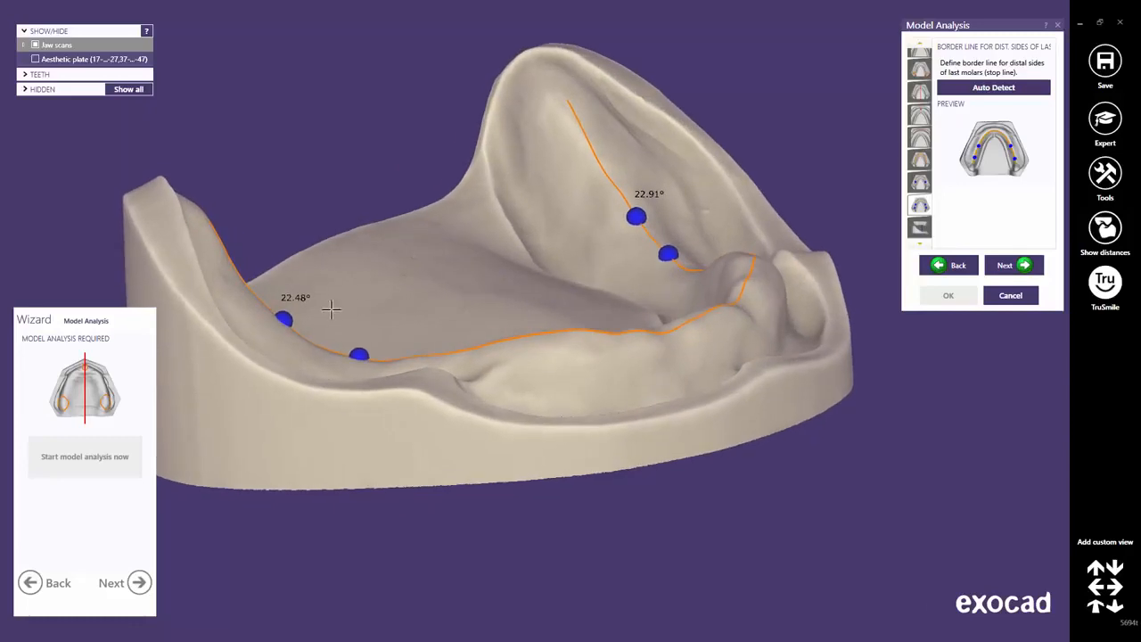
mouse_move(285, 317)
mouse_down()
mouse_move(255, 286)
mouse_move(298, 334)
mouse_move(279, 314)
mouse_up()
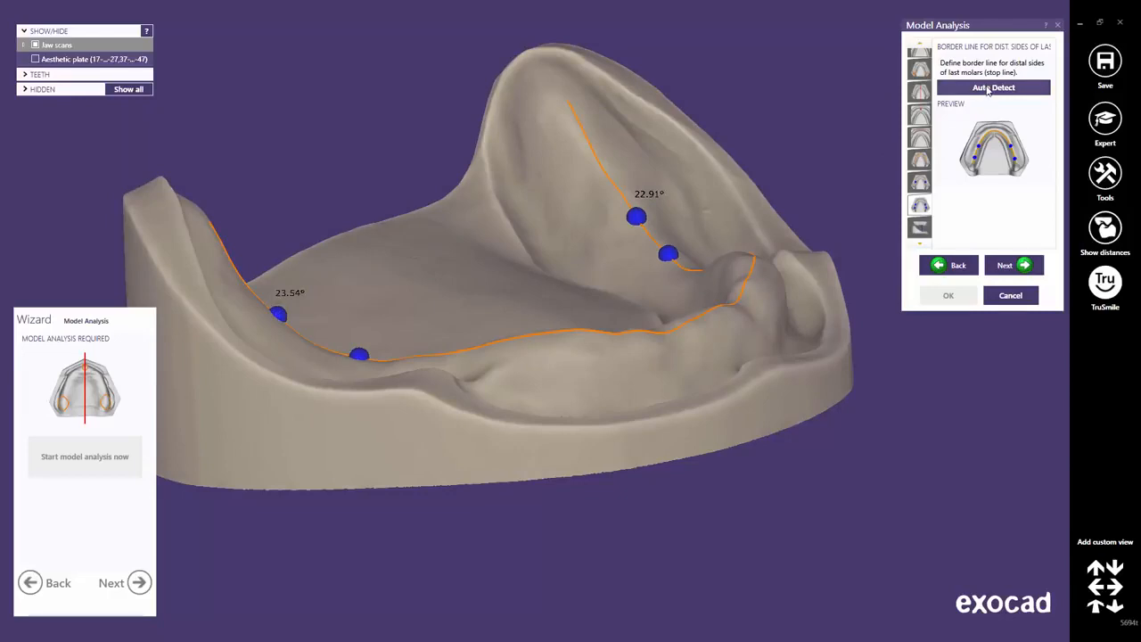
click(988, 90)
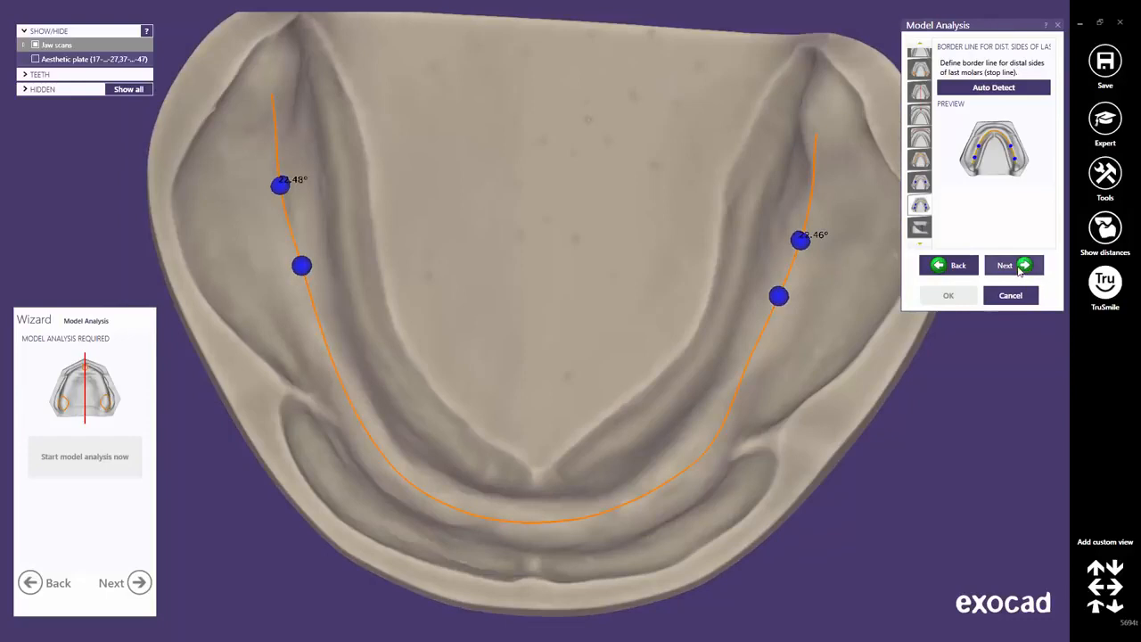
click(1014, 266)
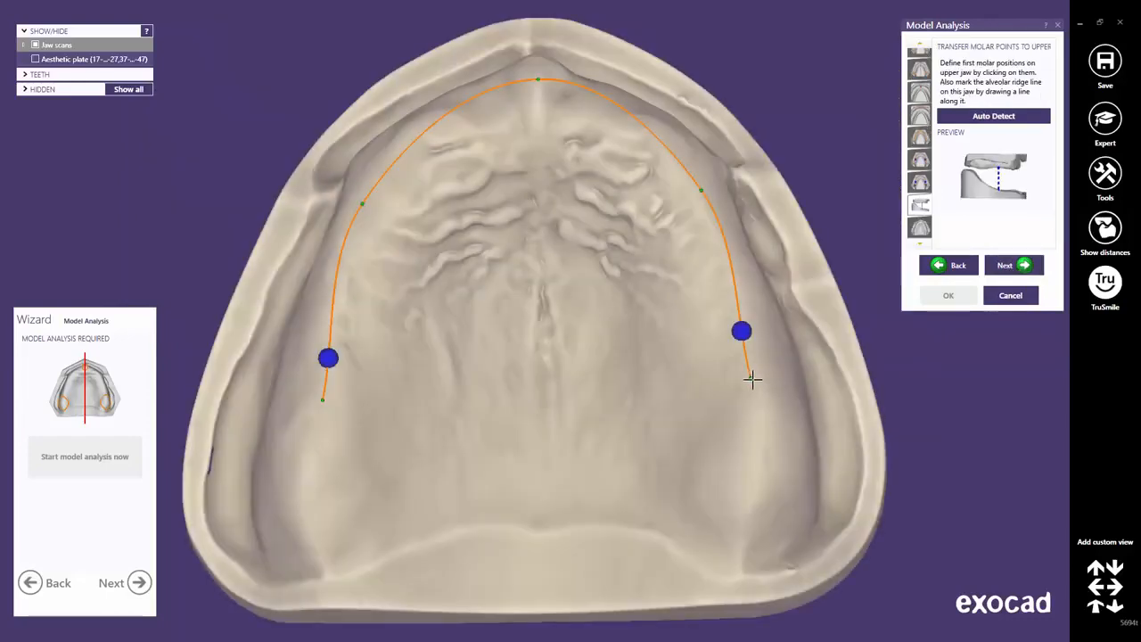
Extend the upper ridge line back on both sides and bend its curve onto the ridge crest.
drag(749, 379, 760, 475)
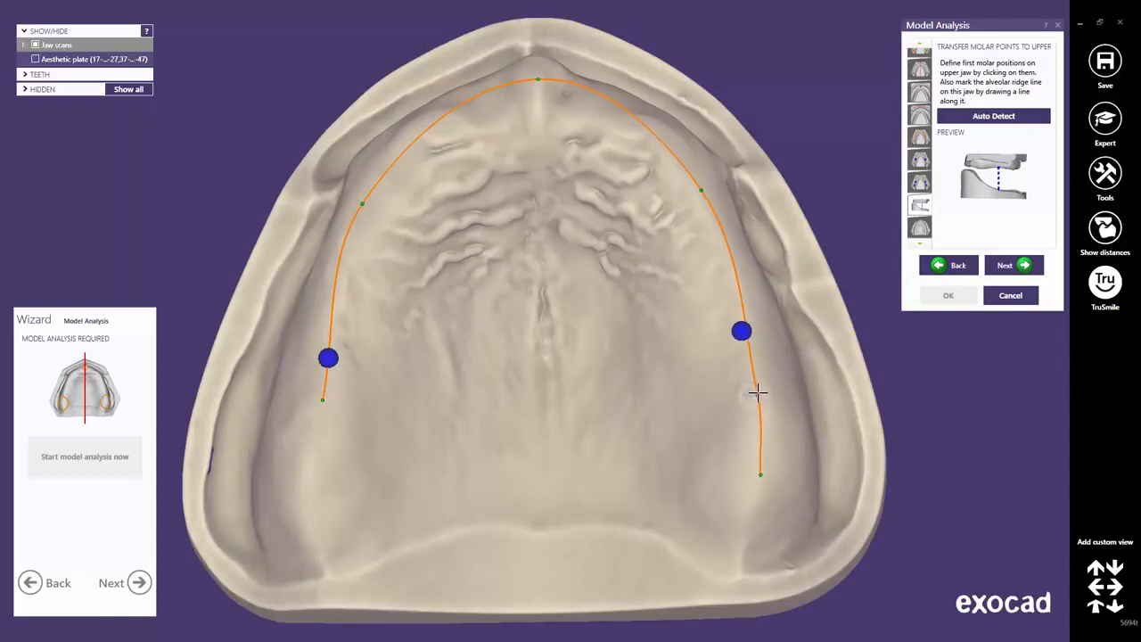
drag(702, 189, 678, 157)
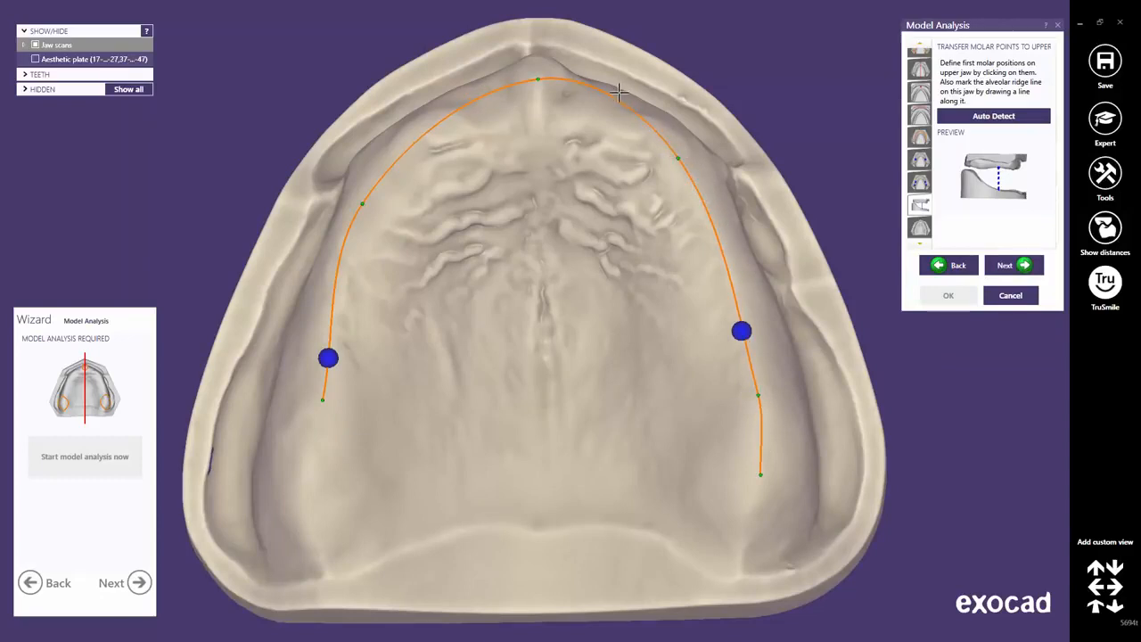
drag(611, 93, 604, 105)
drag(539, 78, 534, 82)
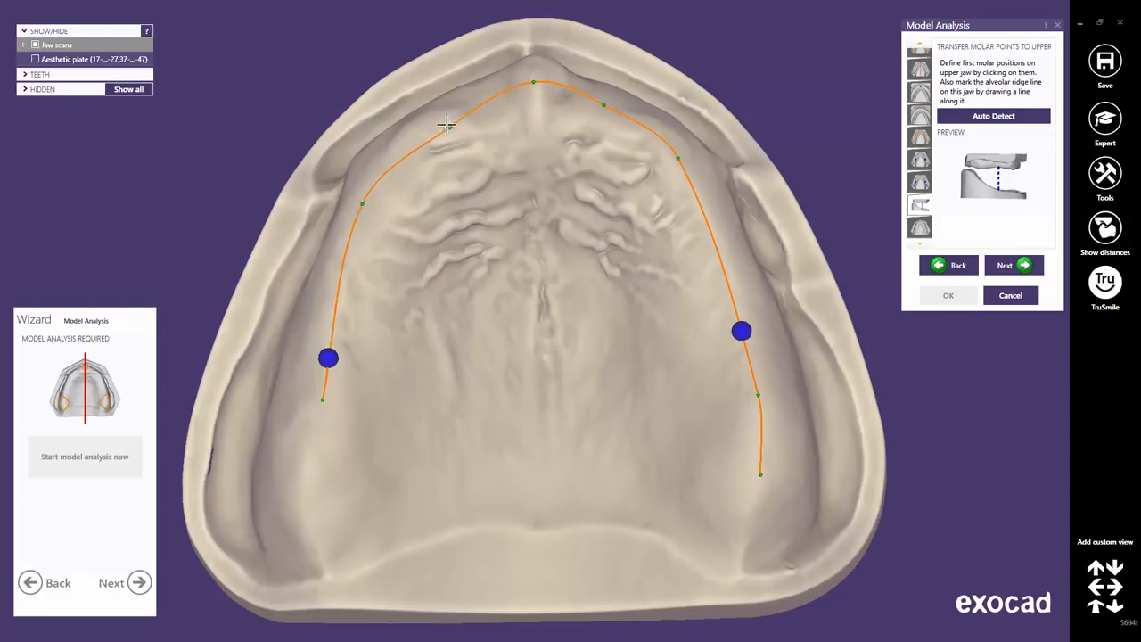
drag(450, 117, 453, 119)
drag(322, 399, 300, 506)
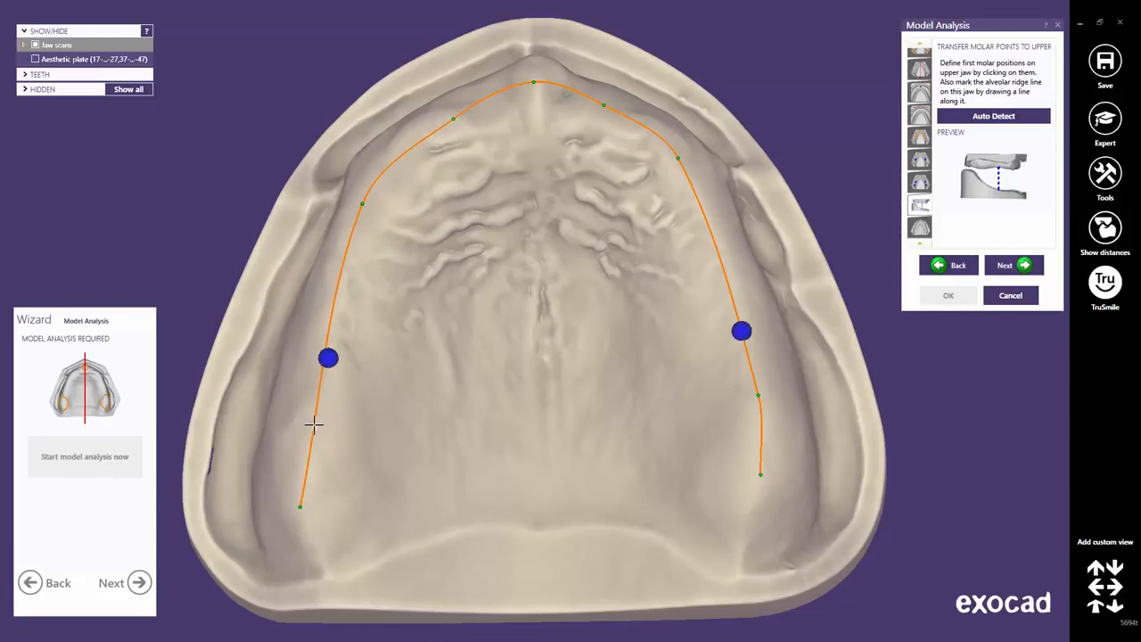
drag(314, 425, 302, 426)
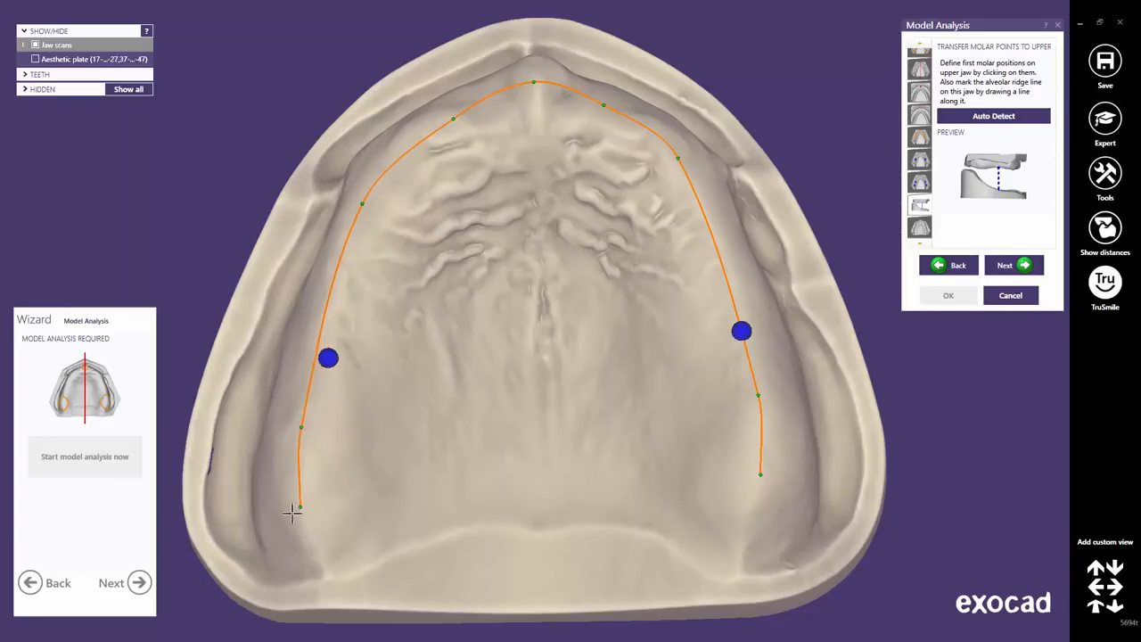
drag(300, 506, 296, 510)
drag(761, 474, 762, 491)
drag(759, 394, 762, 392)
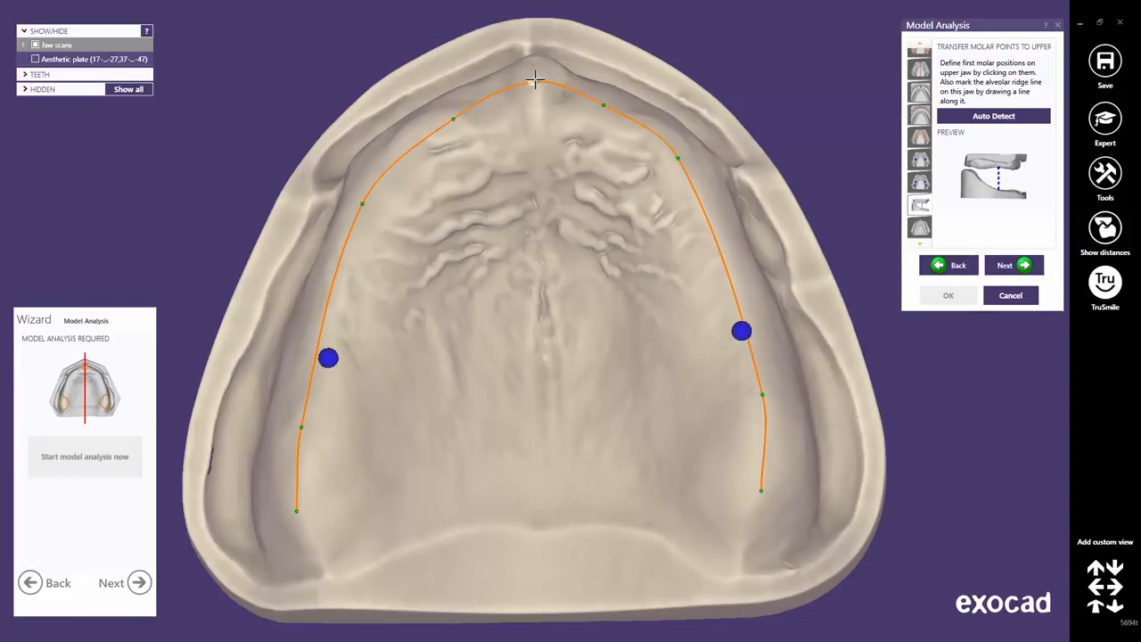
drag(534, 80, 537, 84)
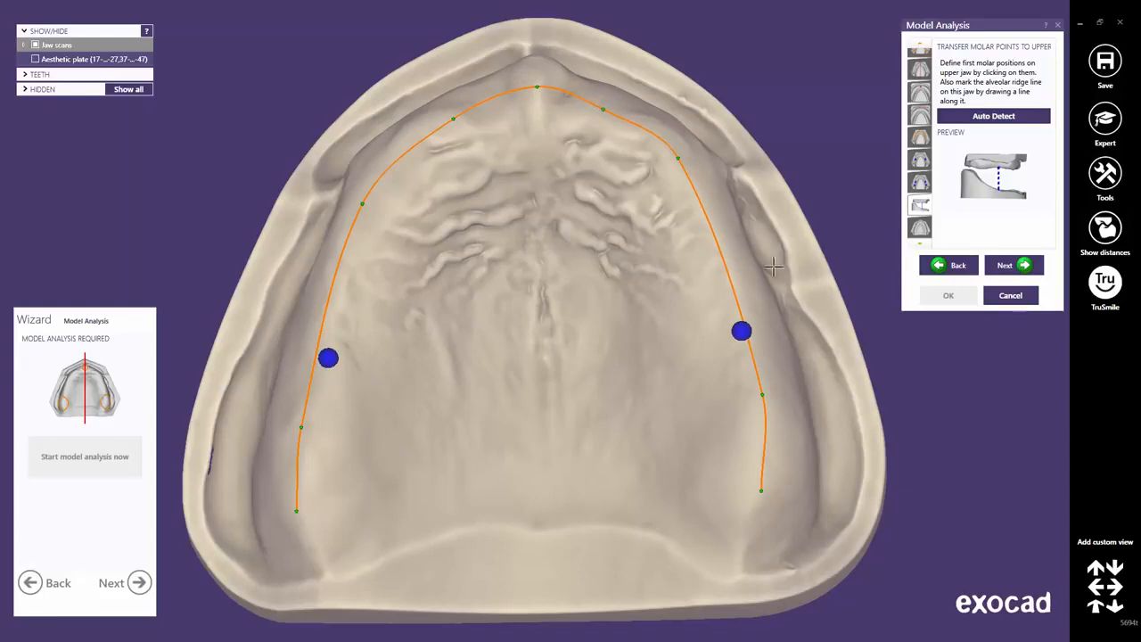
Reposition the left and right upper first molar points along the ridge.
drag(741, 330, 747, 331)
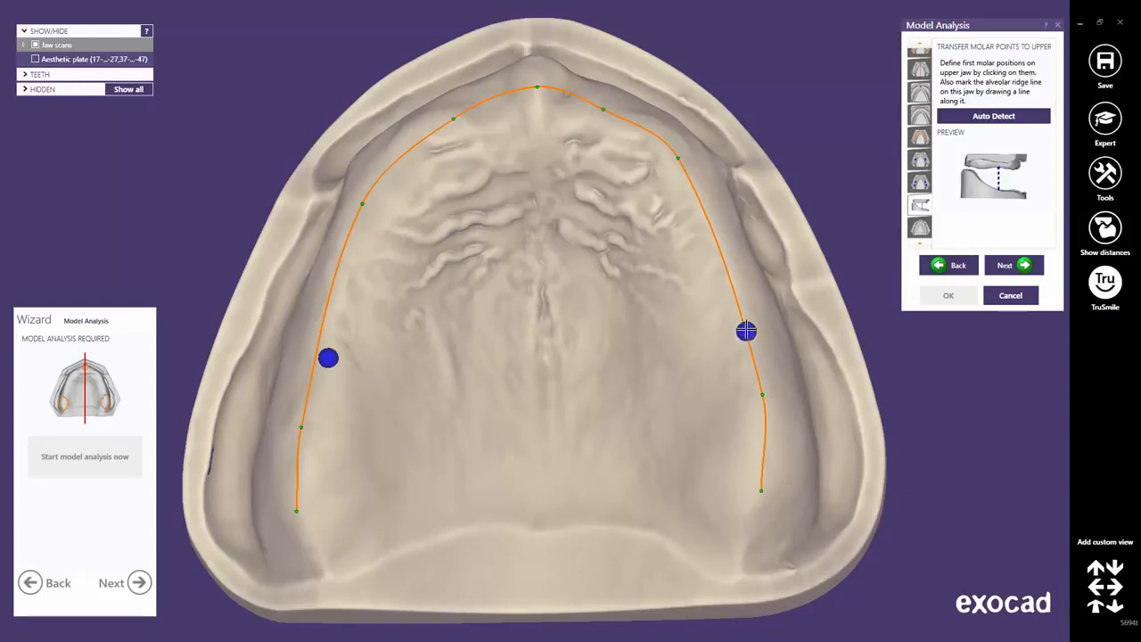
drag(328, 356, 317, 356)
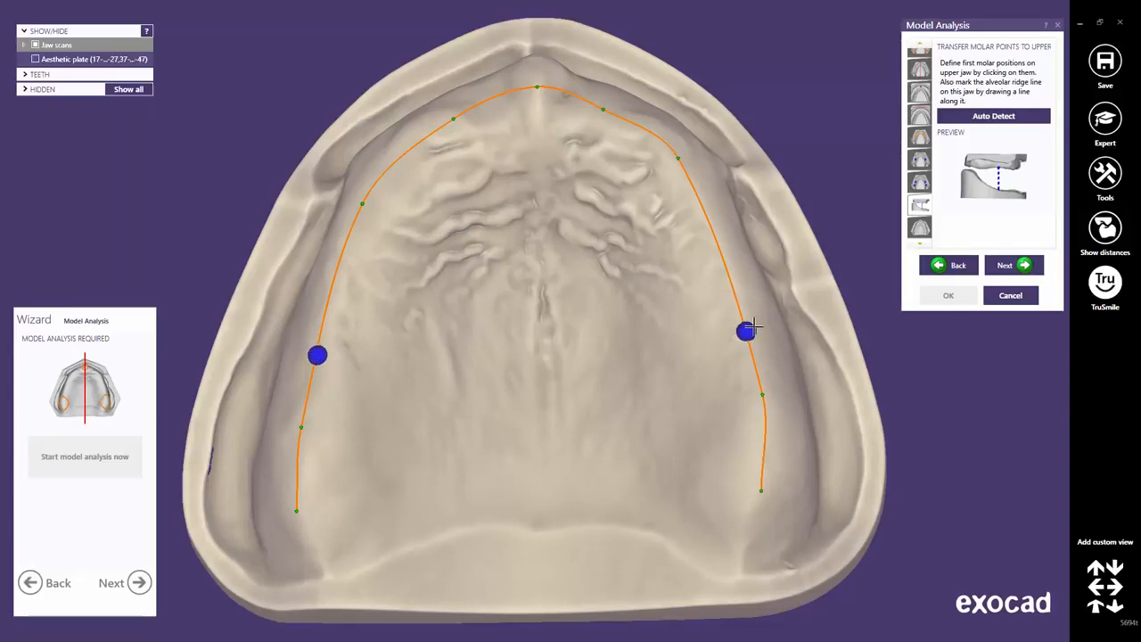
drag(753, 328, 752, 338)
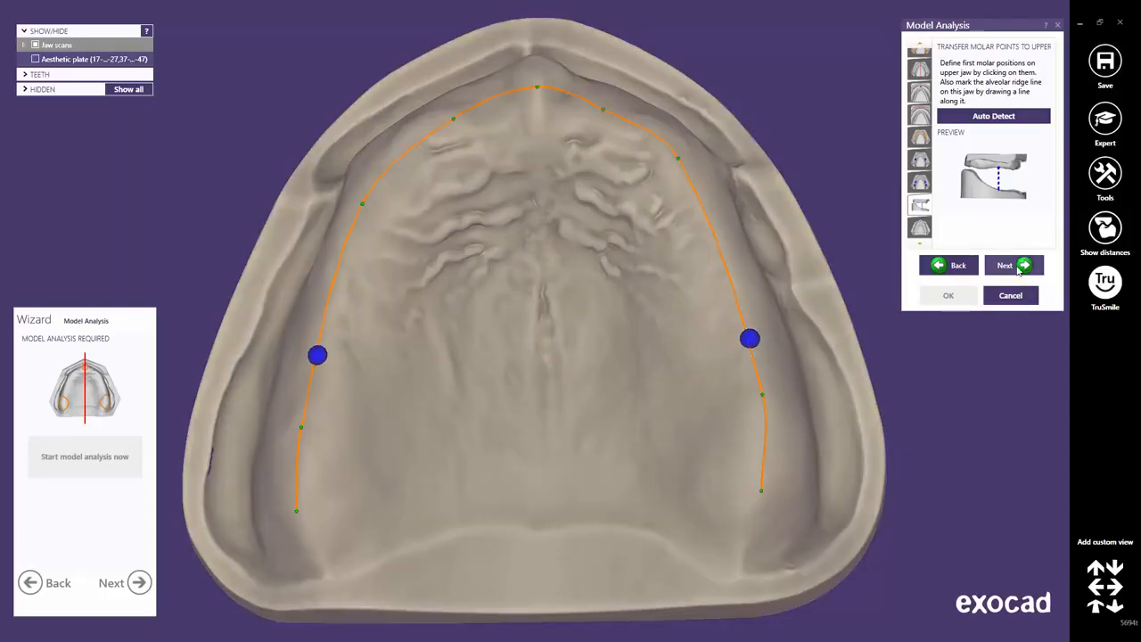
click(1019, 265)
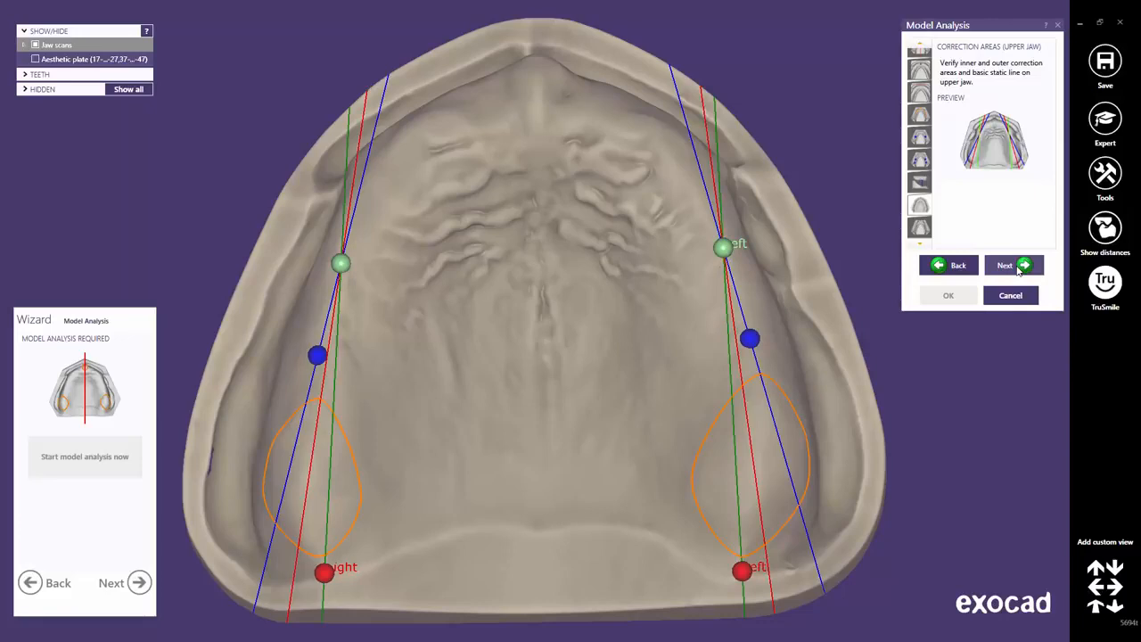
Accept the upper-jaw correction areas, then the lower-jaw ones, without changes.
click(1019, 270)
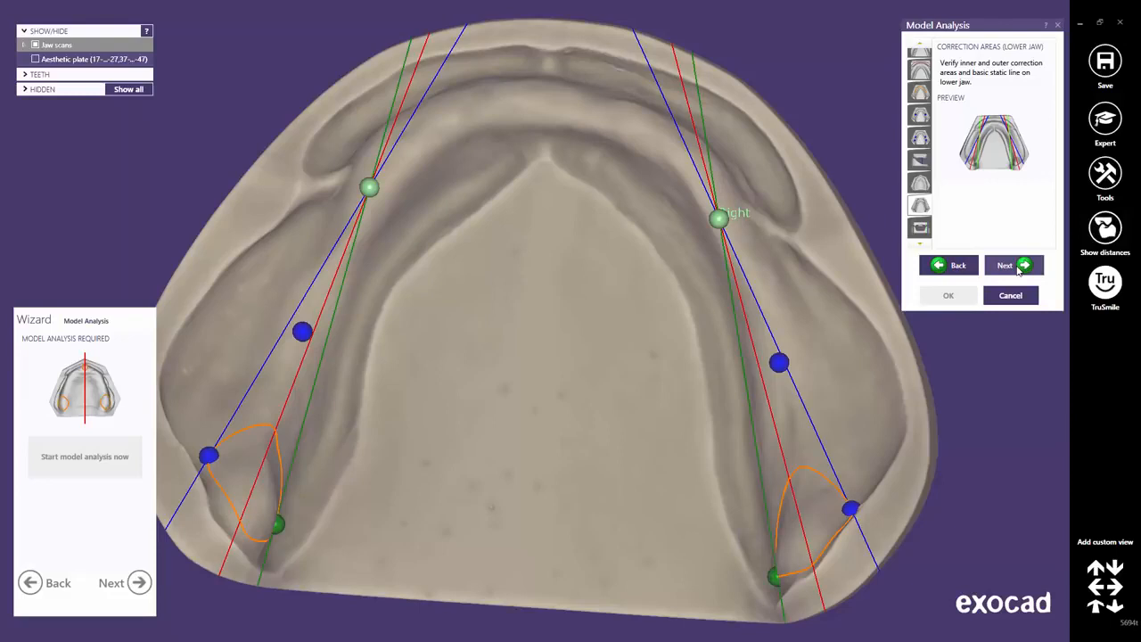
click(1019, 268)
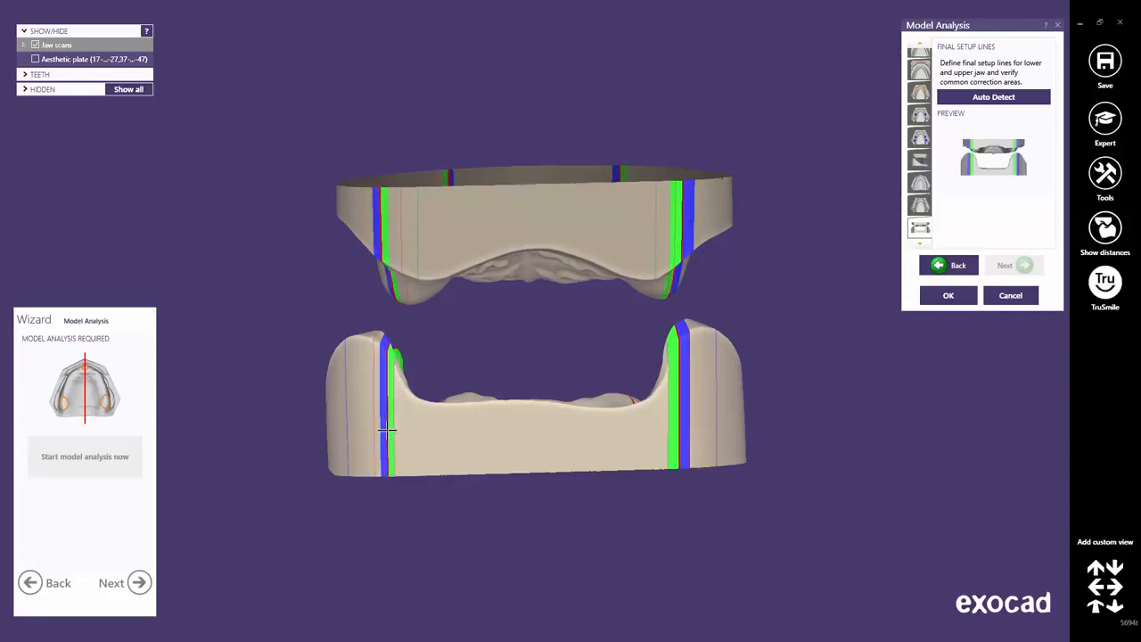
Hide the upper jaw scan and move the lower left setup line beside the green line.
click(24, 47)
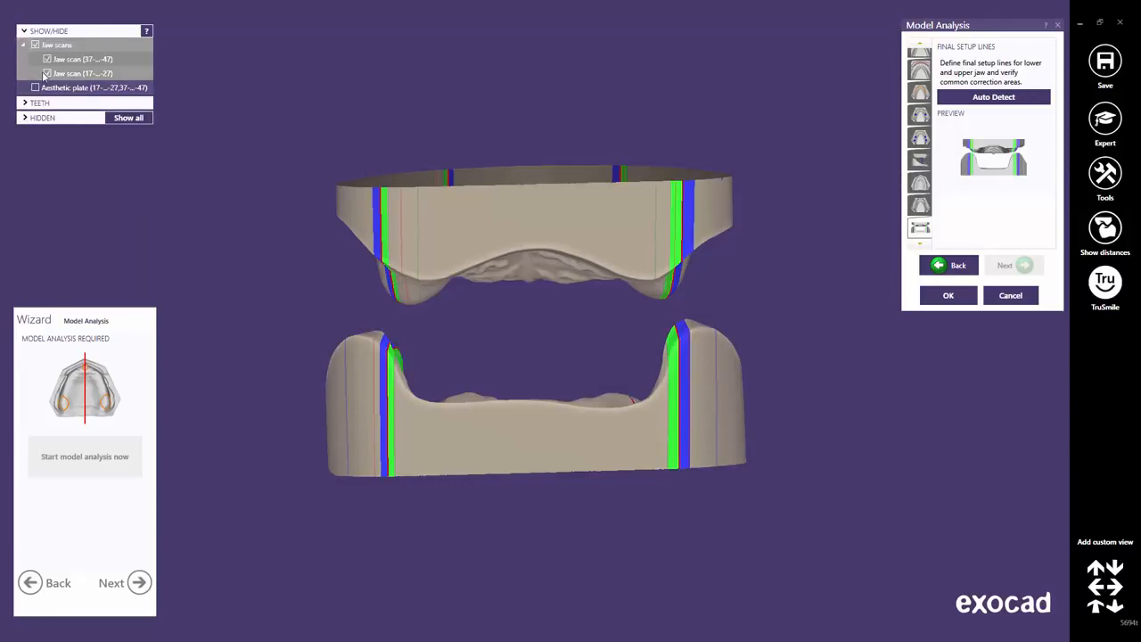
click(47, 74)
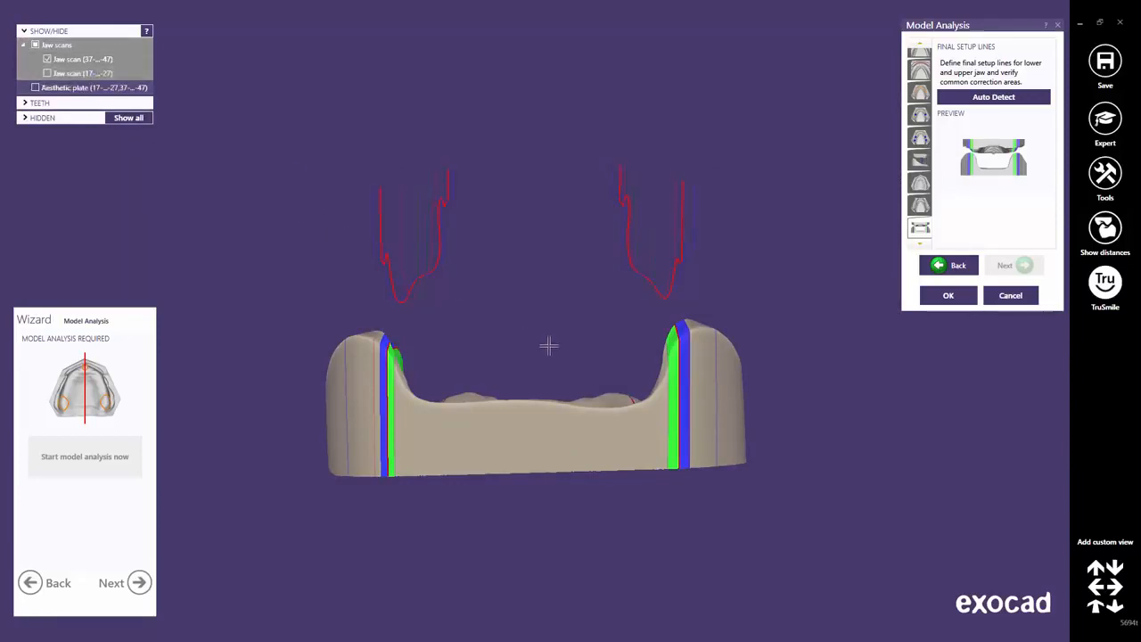
right_drag(547, 345, 548, 351)
scroll(548, 351, up, 4)
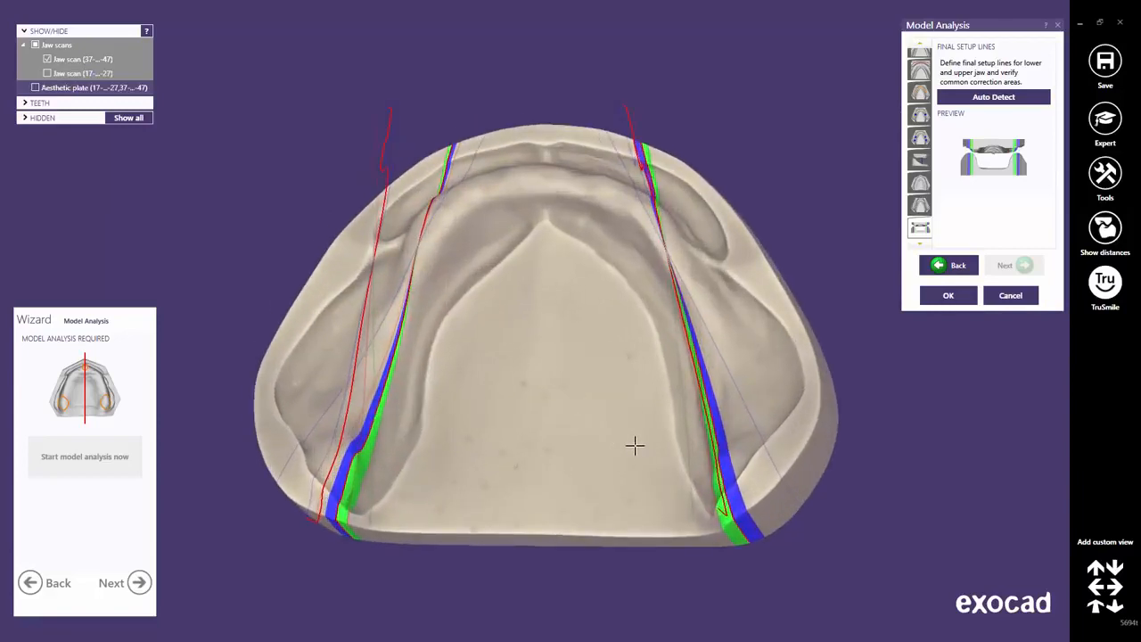
right_drag(635, 445, 635, 446)
right_drag(676, 521, 676, 522)
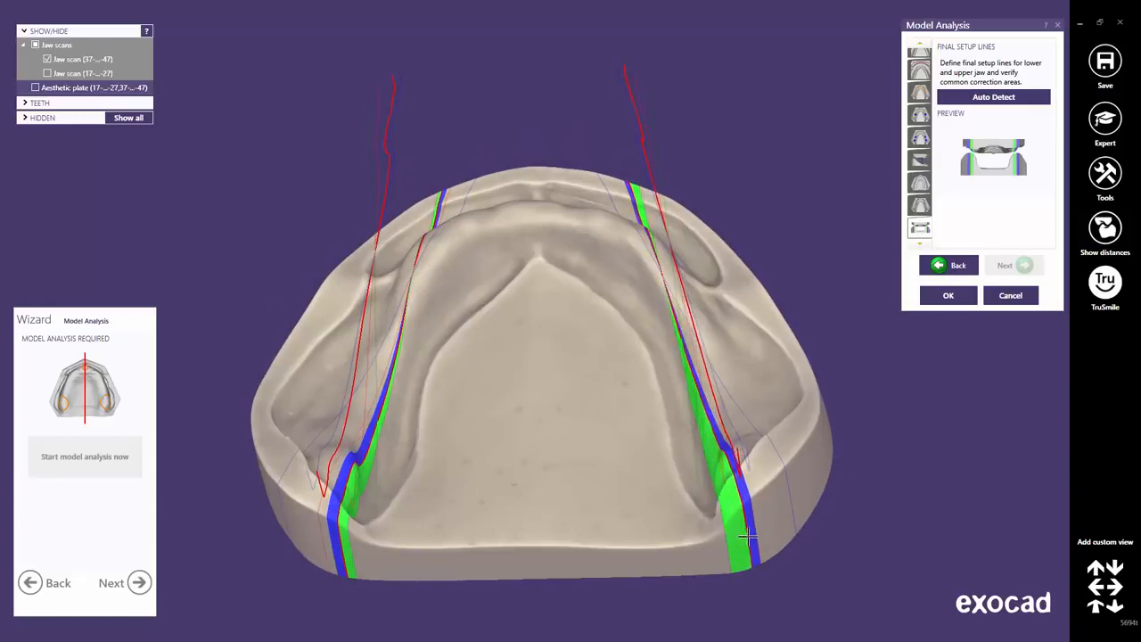
click(332, 533)
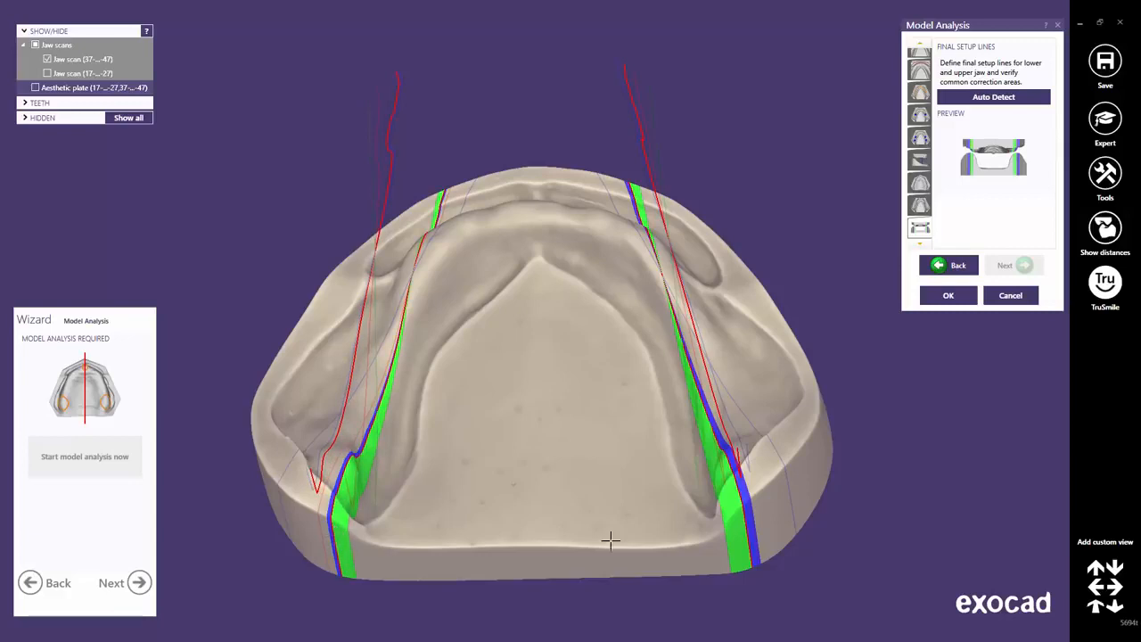
click(1095, 607)
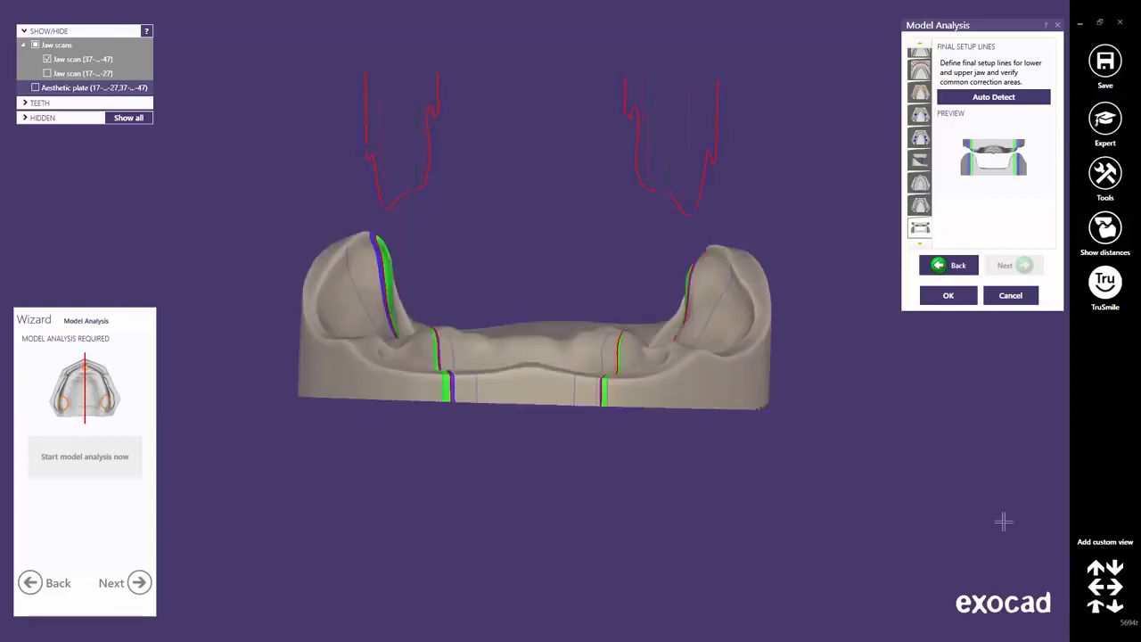
Show only the upper jaw scan, inspect its setup lines, and finish the model analysis.
click(47, 74)
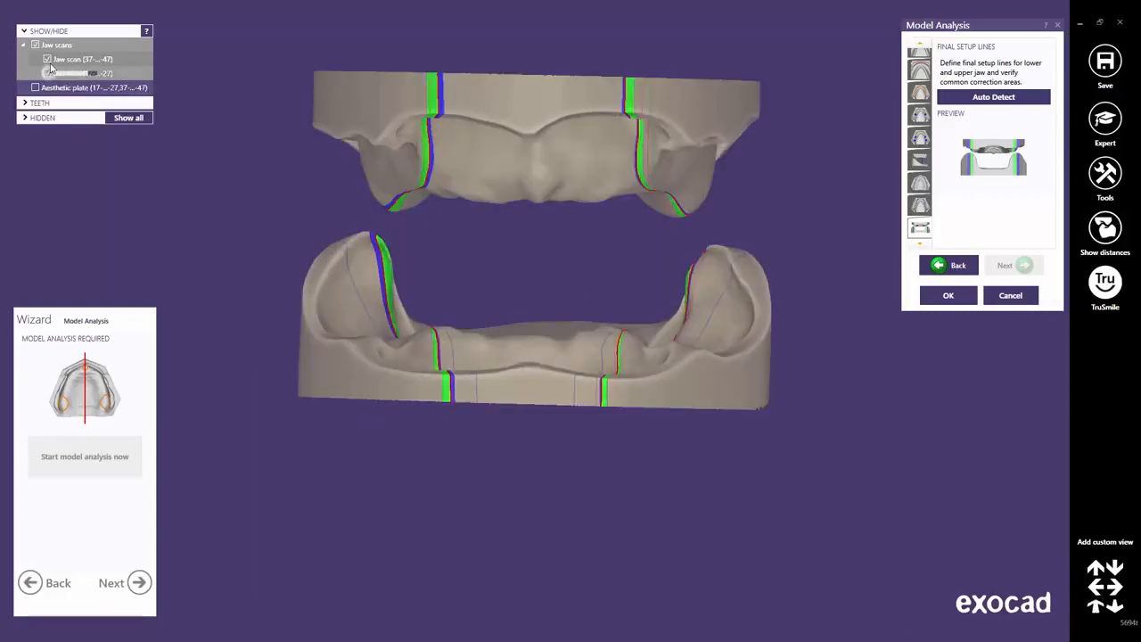
click(47, 59)
right_drag(497, 249, 469, 391)
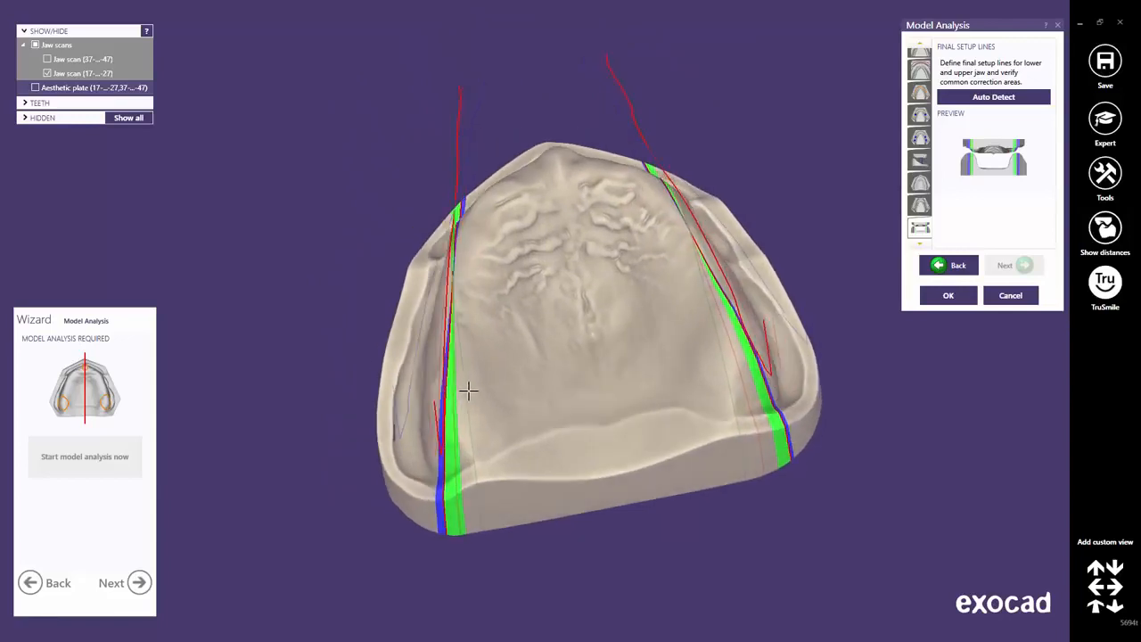
scroll(467, 489, up, 2)
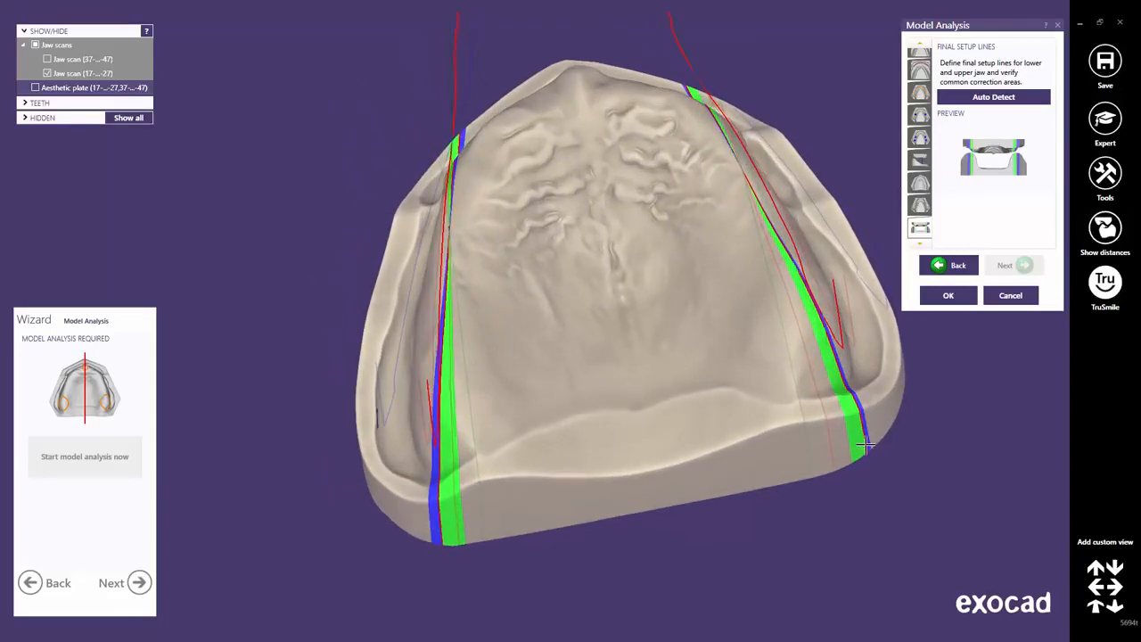
middle_click(721, 382)
scroll(667, 353, down, 3)
middle_drag(593, 333, 664, 407)
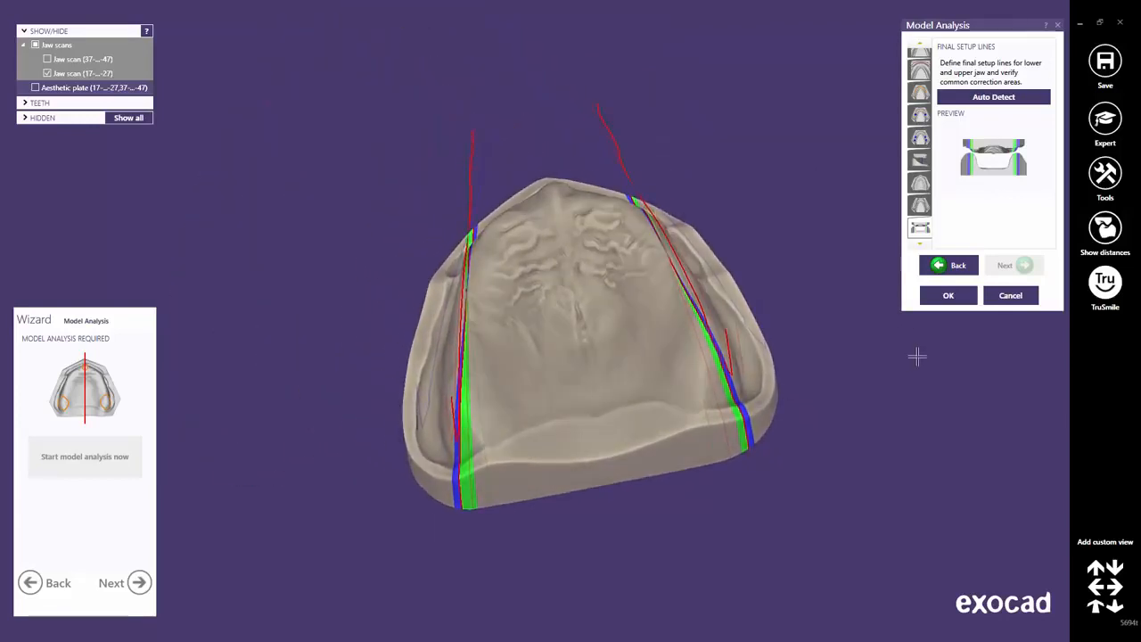
click(949, 297)
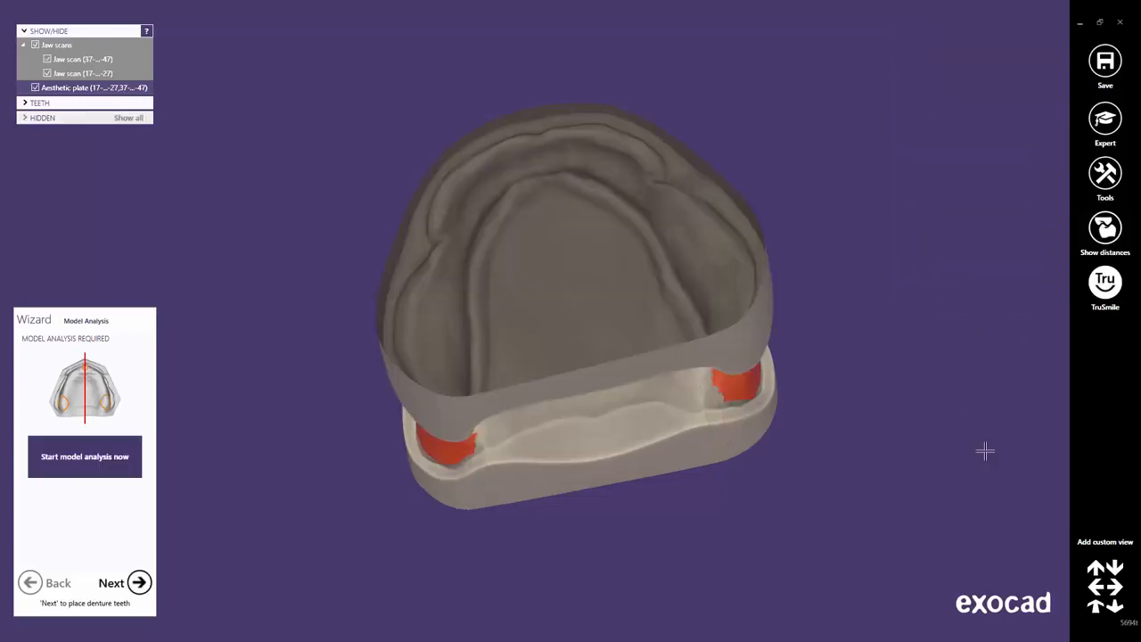
Switch to the front view and advance the wizard to Denture Tooth Placement.
click(1095, 608)
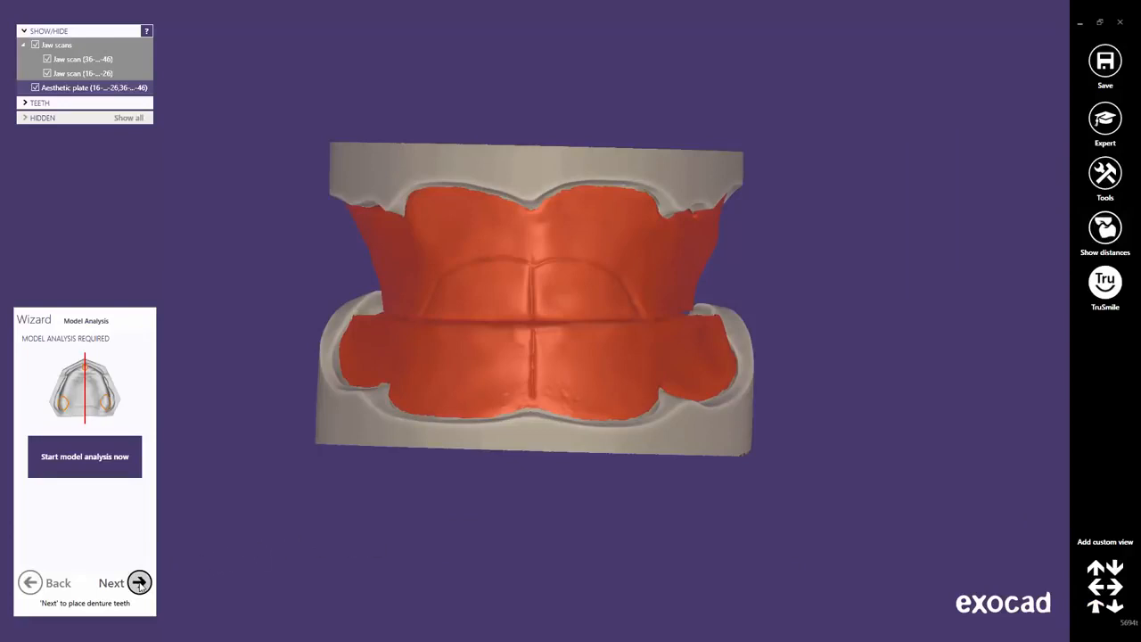
click(139, 583)
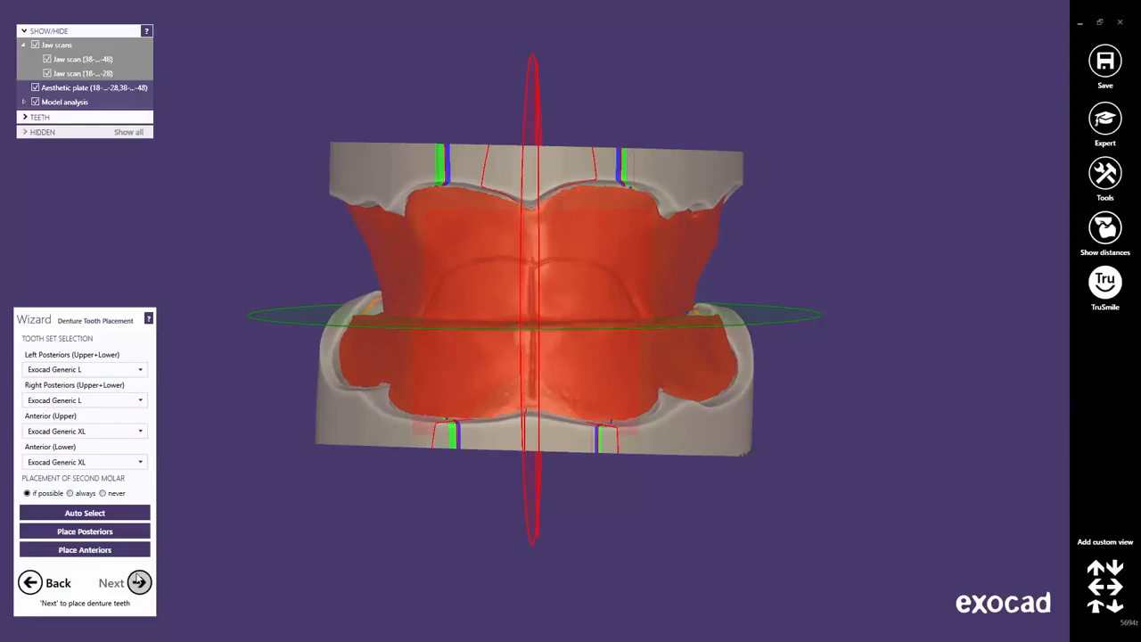
Hide the aesthetic plate and pick Exocad Generic XL posteriors and Generic XXL upper anteriors.
click(36, 87)
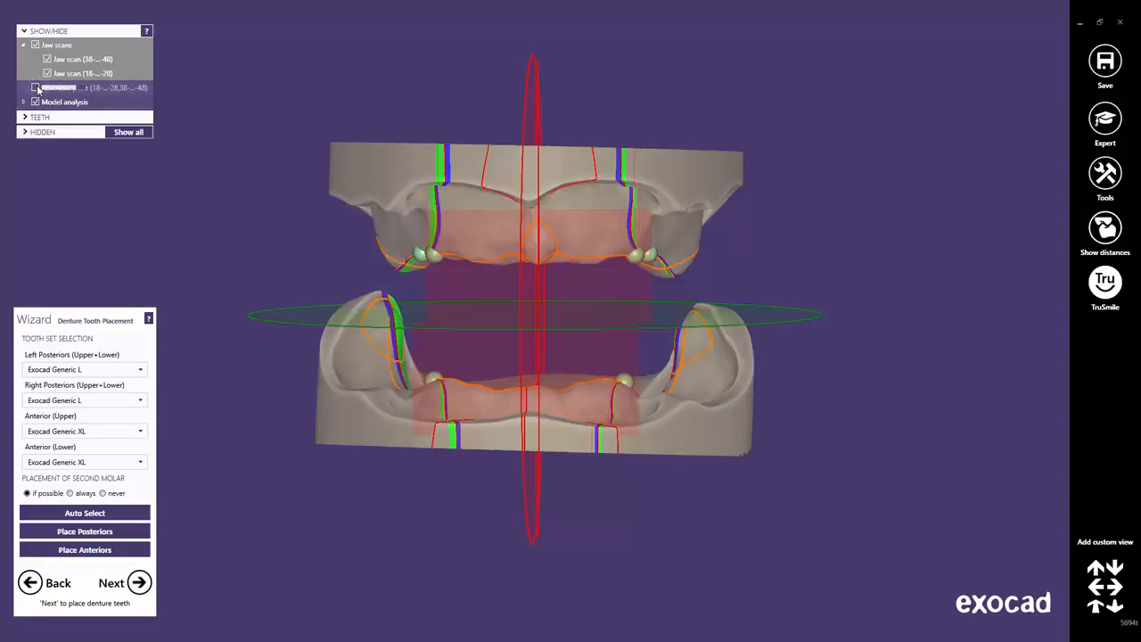
click(140, 370)
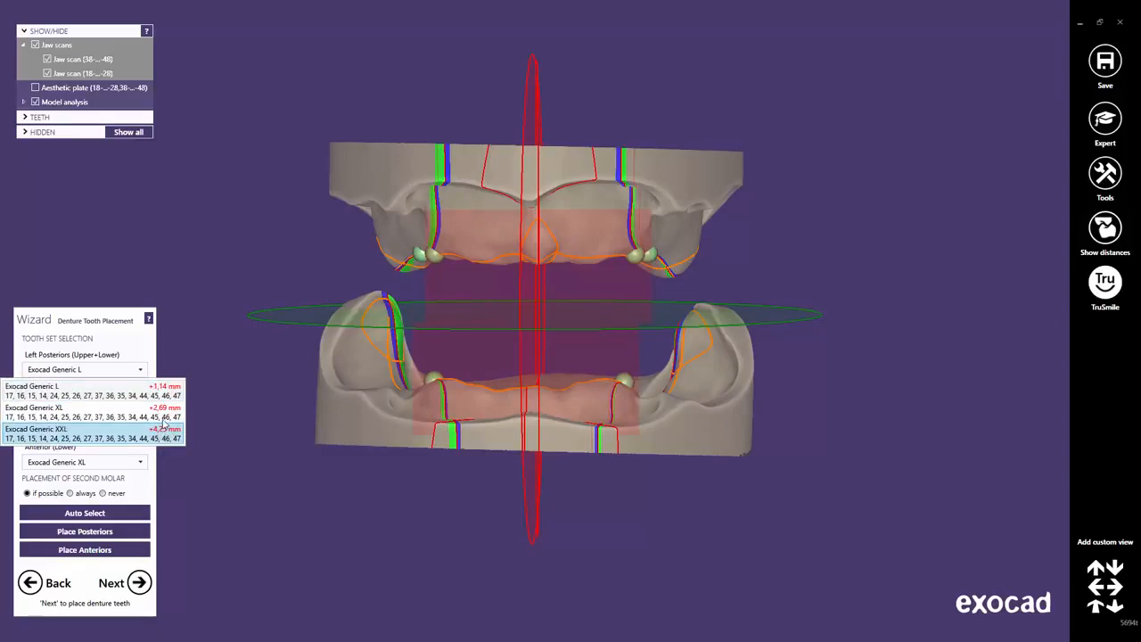
click(163, 412)
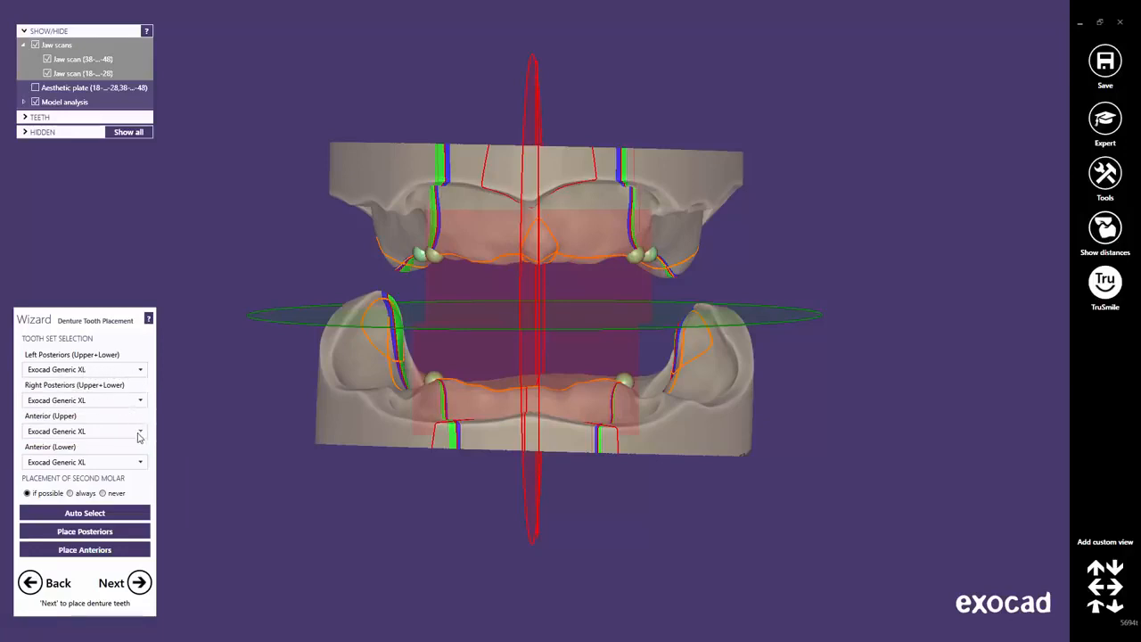
click(139, 433)
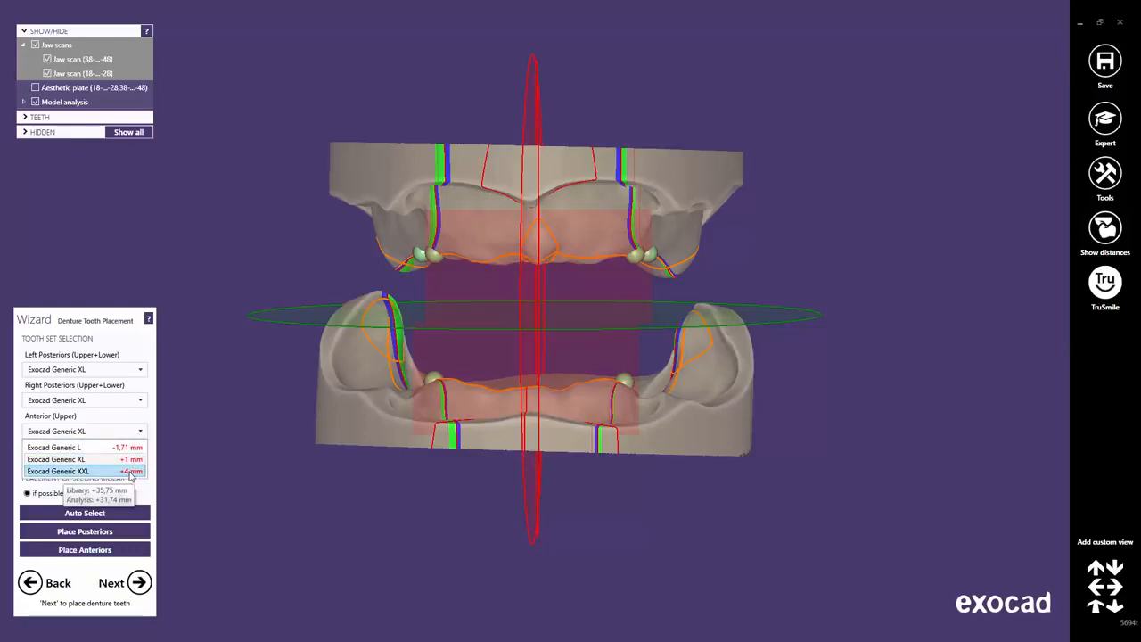
click(130, 471)
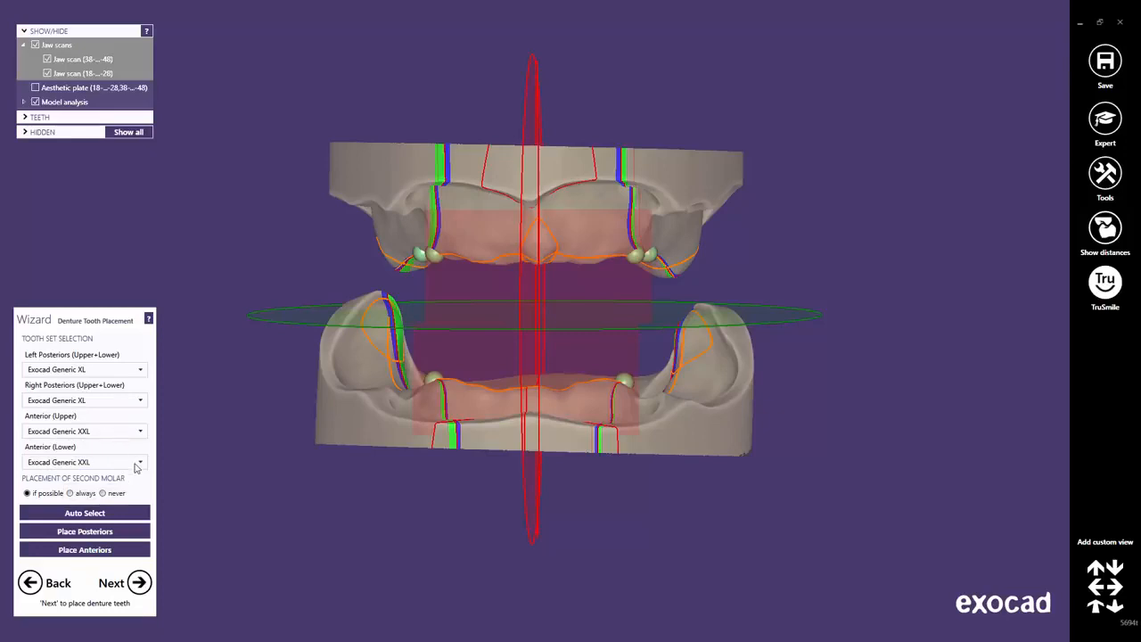
Set lower anteriors to Exocad Generic L, auto-select the tooth sets, and place the posteriors.
click(137, 463)
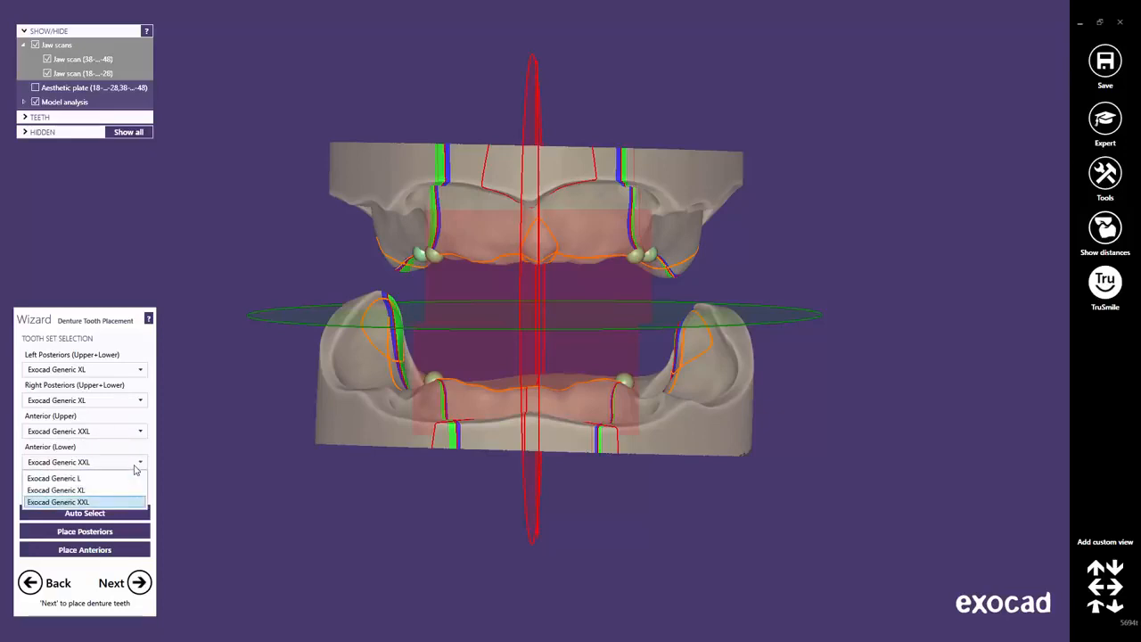
click(115, 479)
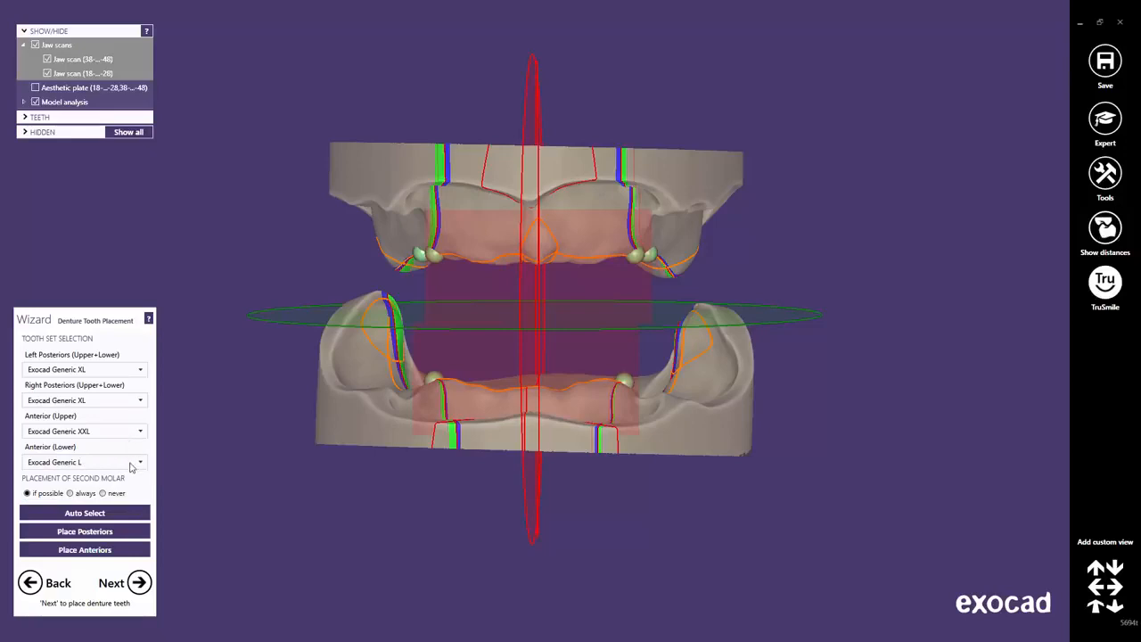
click(96, 514)
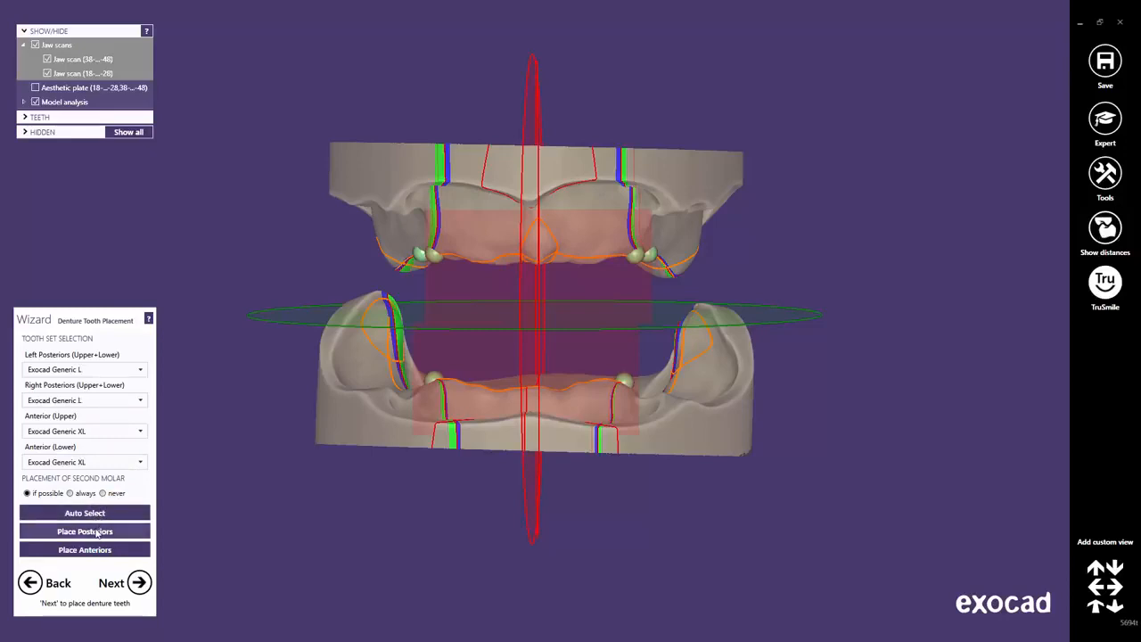
click(96, 532)
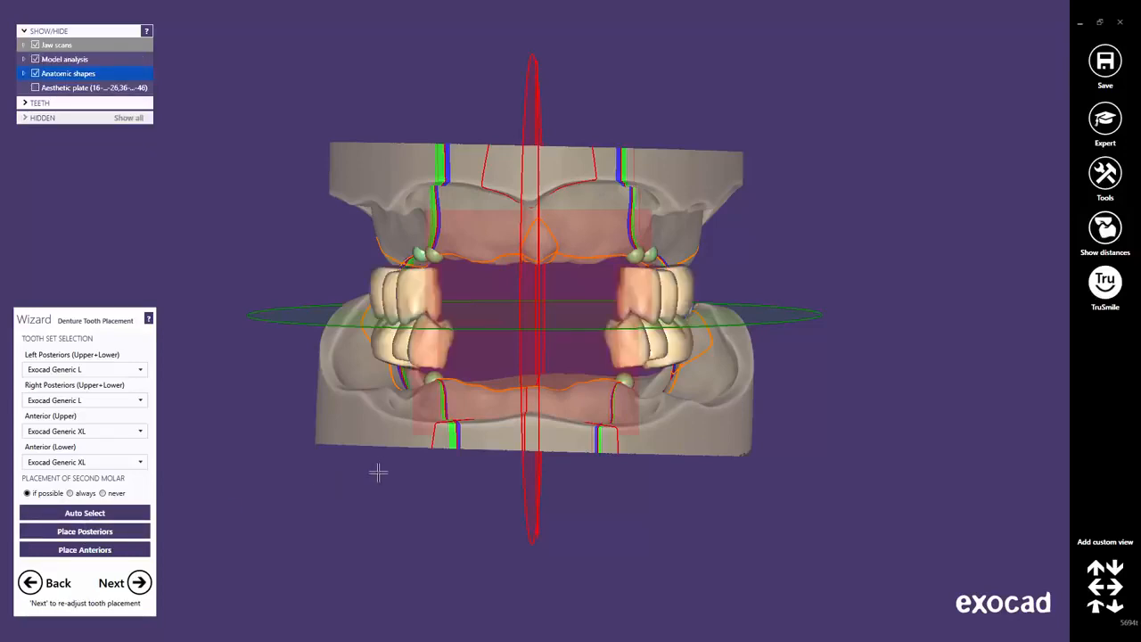
right_drag(377, 471, 434, 419)
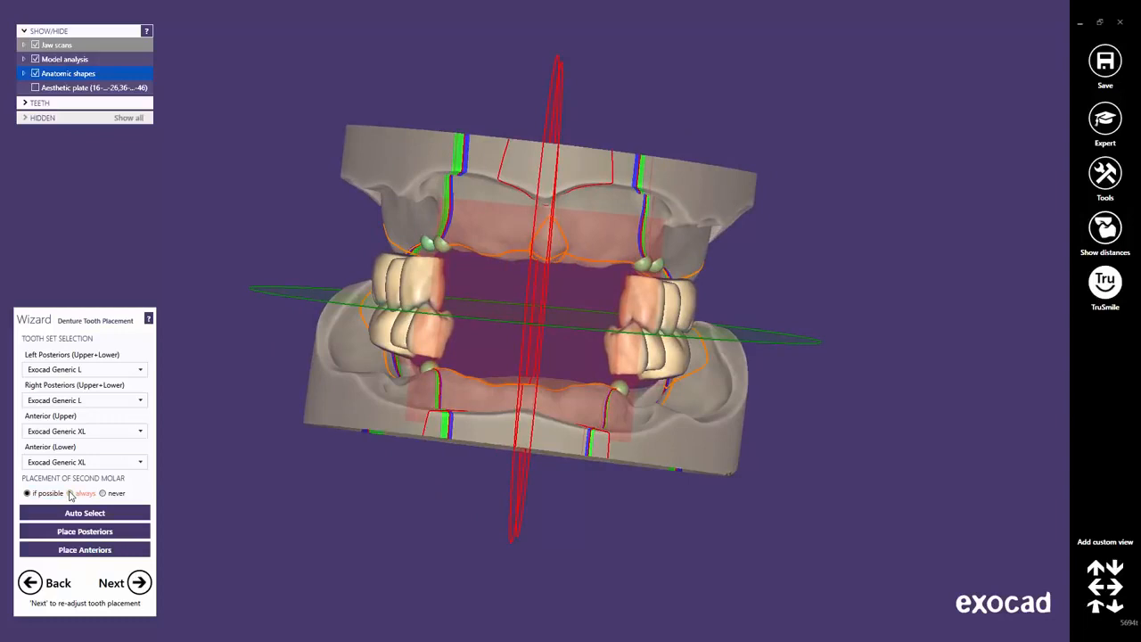
click(69, 493)
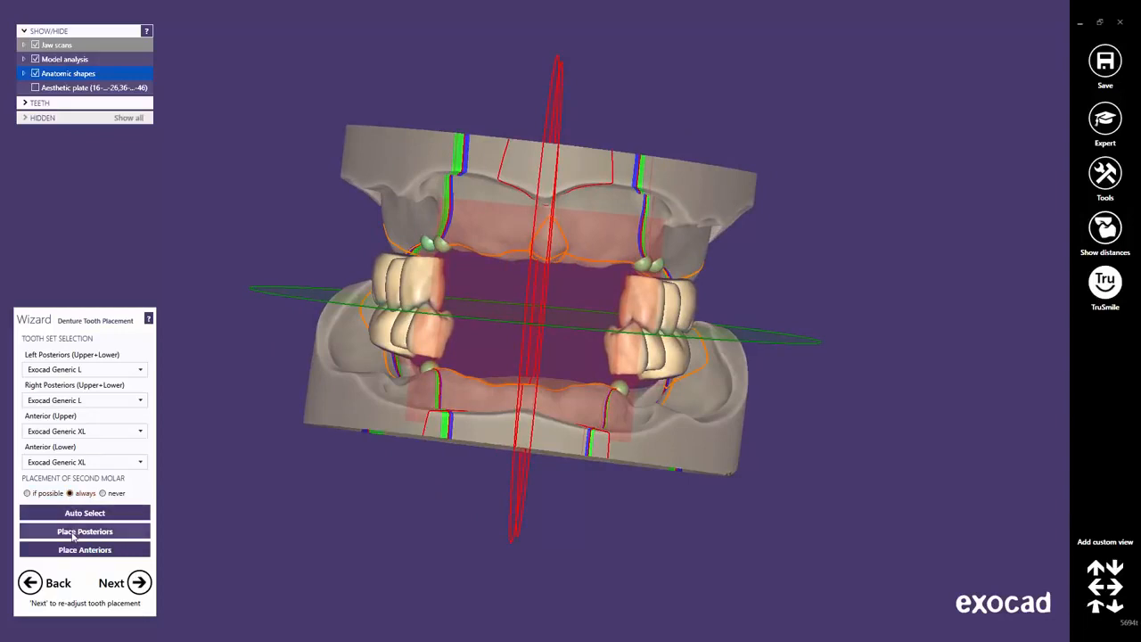
click(73, 533)
mouse_move(503, 407)
right_down()
mouse_move(517, 405)
mouse_move(498, 408)
right_up()
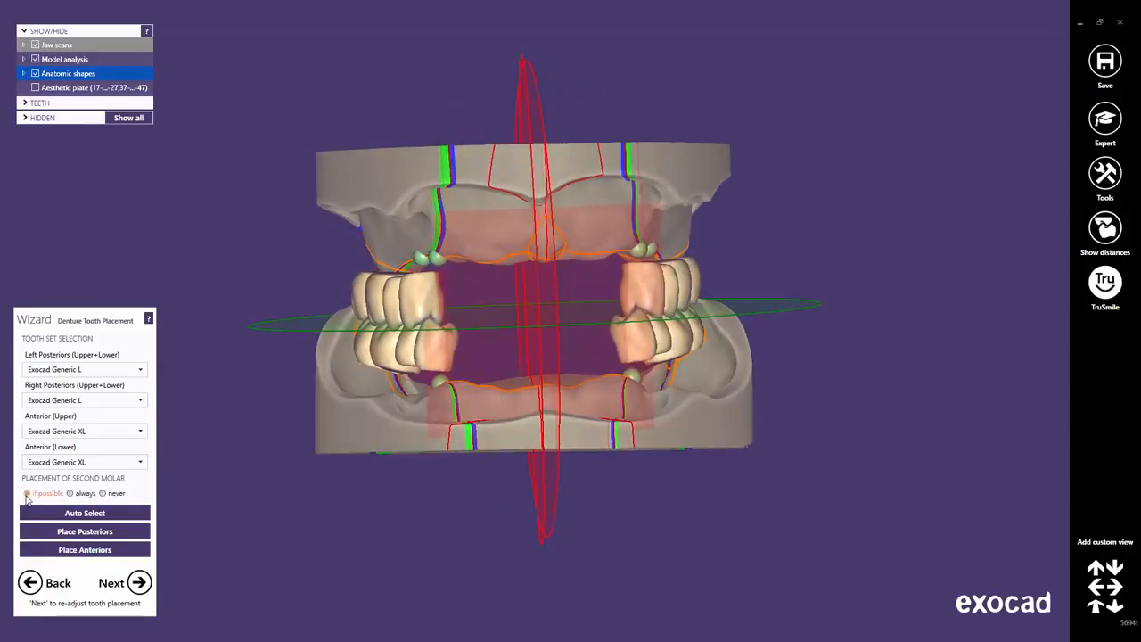
click(26, 494)
click(87, 533)
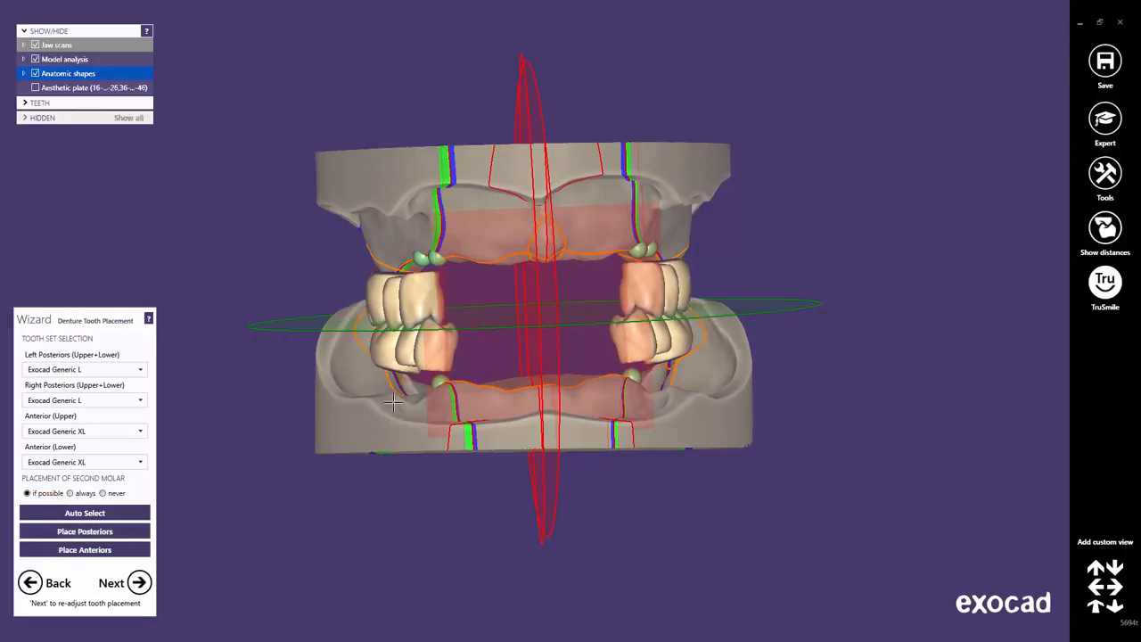
right_drag(393, 403, 453, 385)
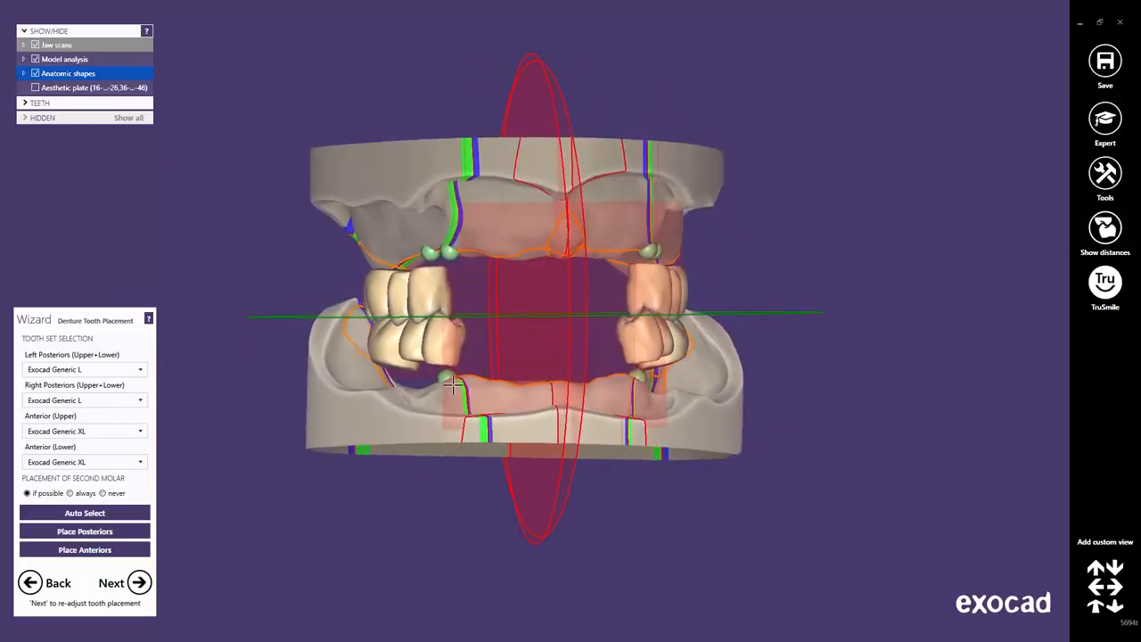
Place the anterior teeth on both jaws and inspect them, ending in the frontal view.
click(95, 551)
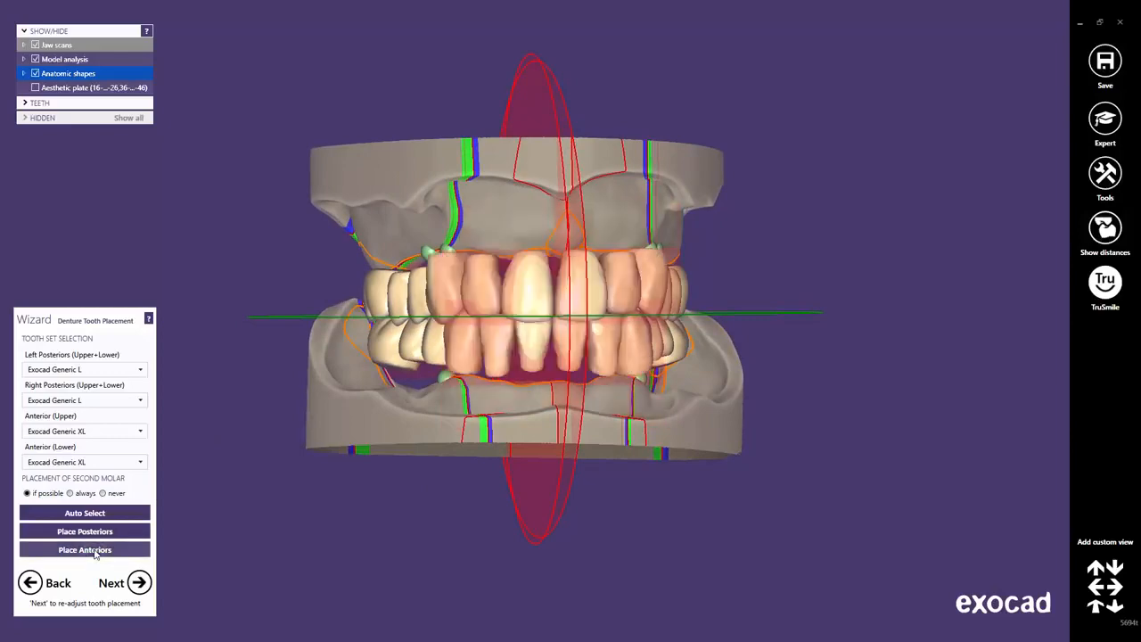
right_drag(532, 410, 530, 406)
scroll(552, 352, up, 4)
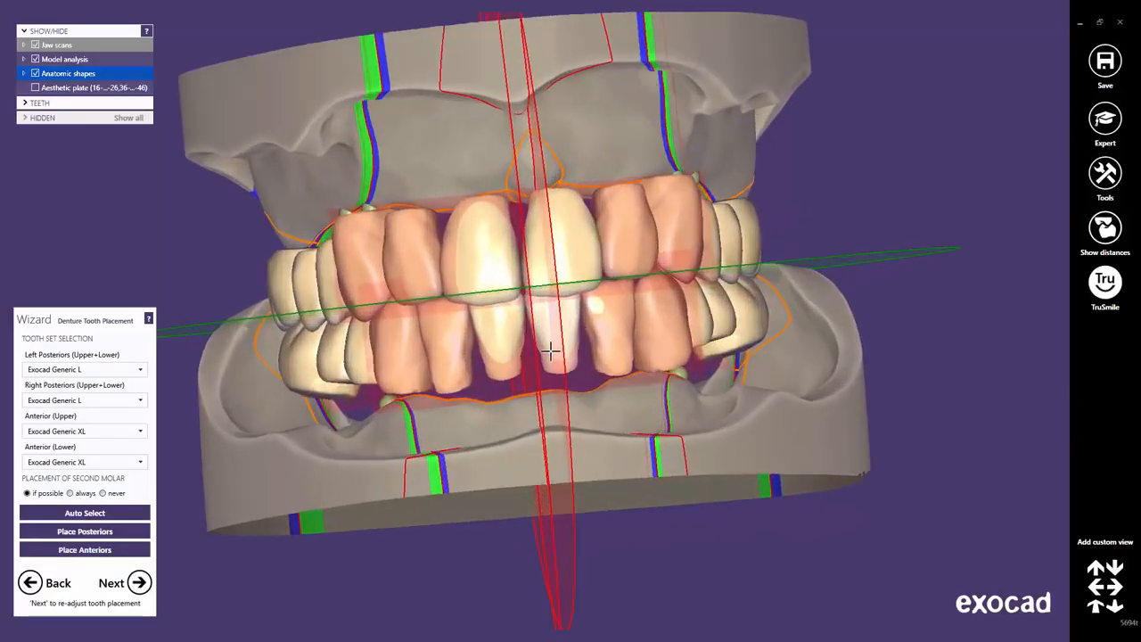
right_drag(552, 336, 540, 334)
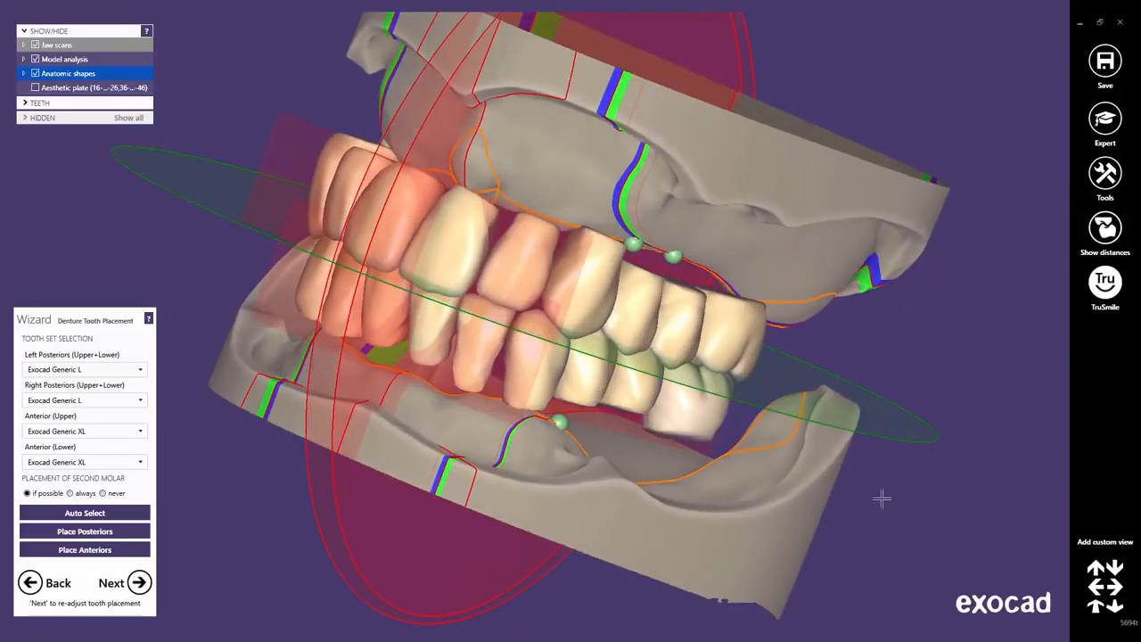
click(1096, 608)
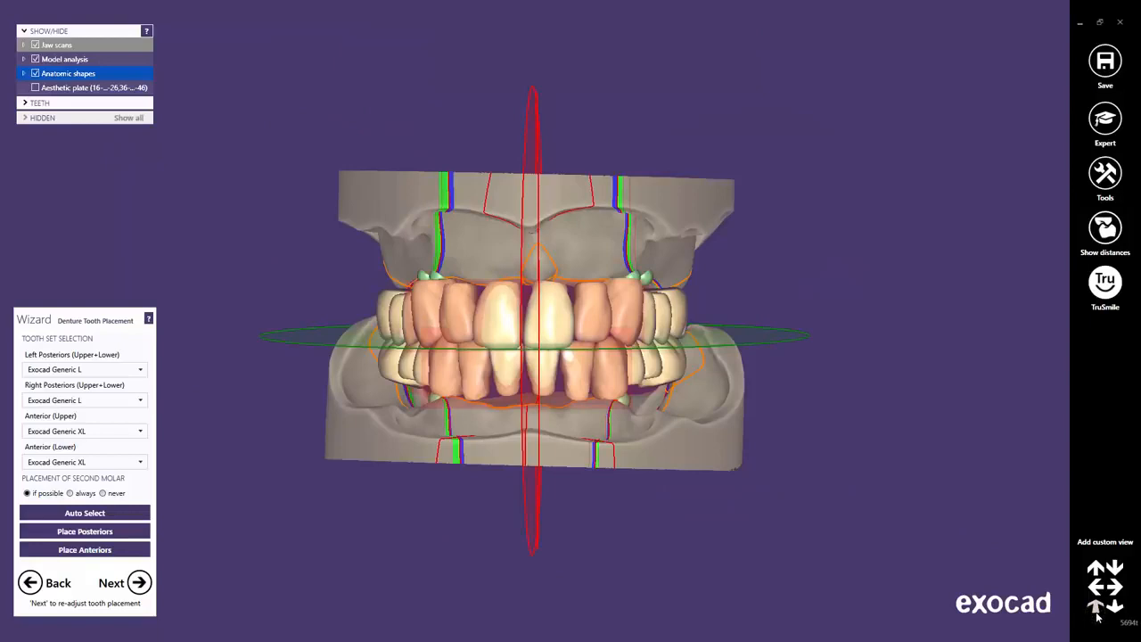
Advance to individual Tooth placement and hide the aesthetic gum plate and model analysis guides.
click(138, 584)
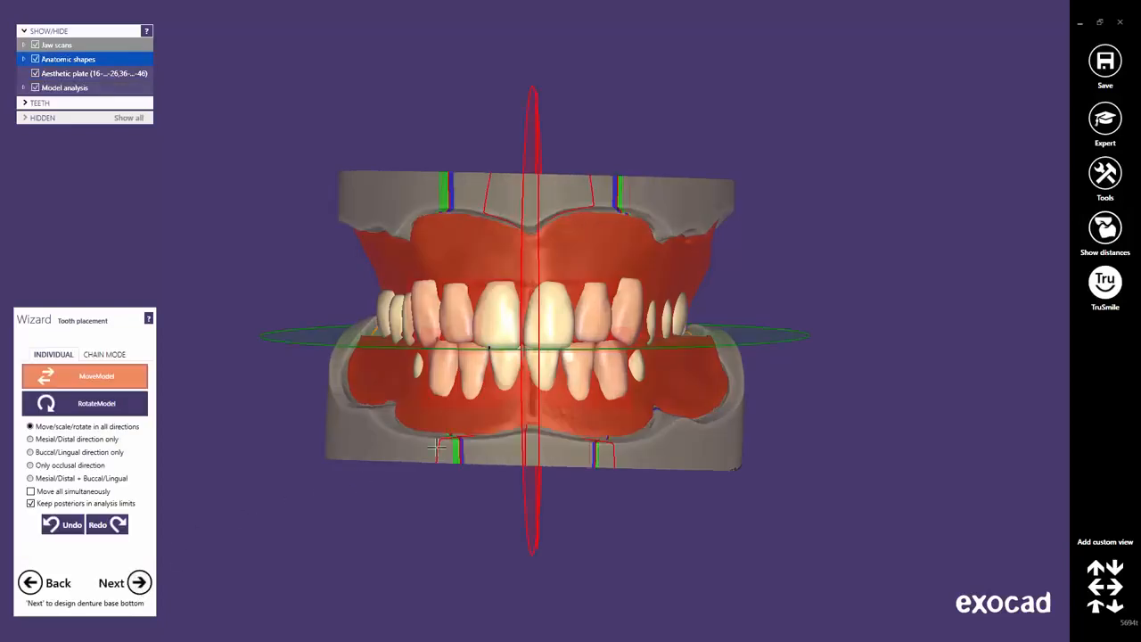
mouse_move(486, 430)
right_down()
mouse_move(477, 428)
mouse_move(486, 431)
mouse_move(488, 412)
right_up()
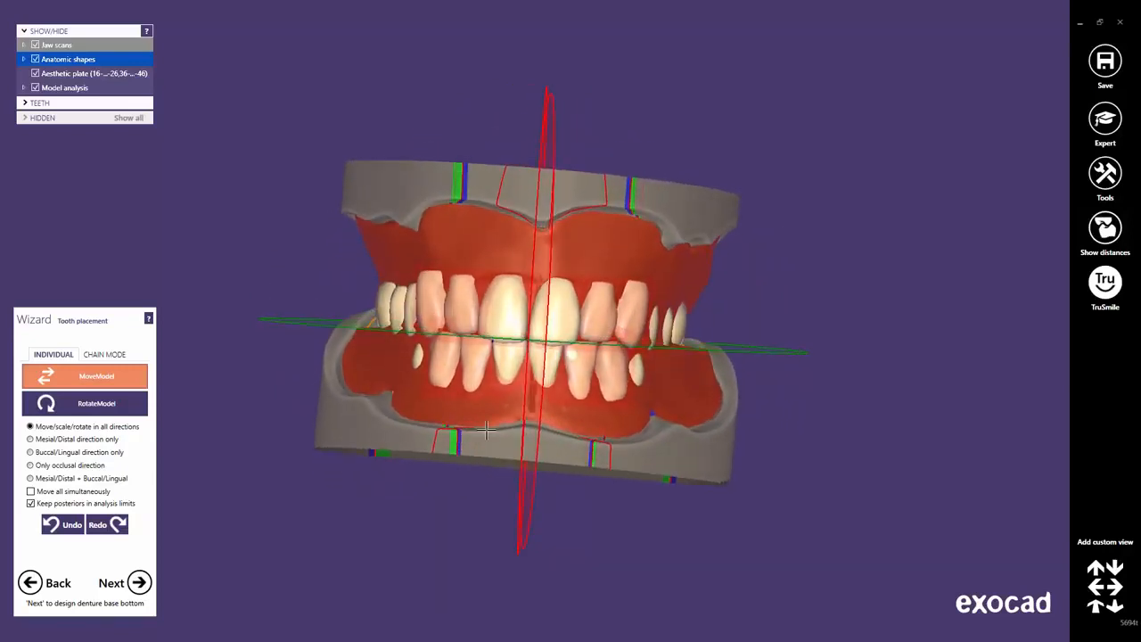
scroll(489, 406, up, 5)
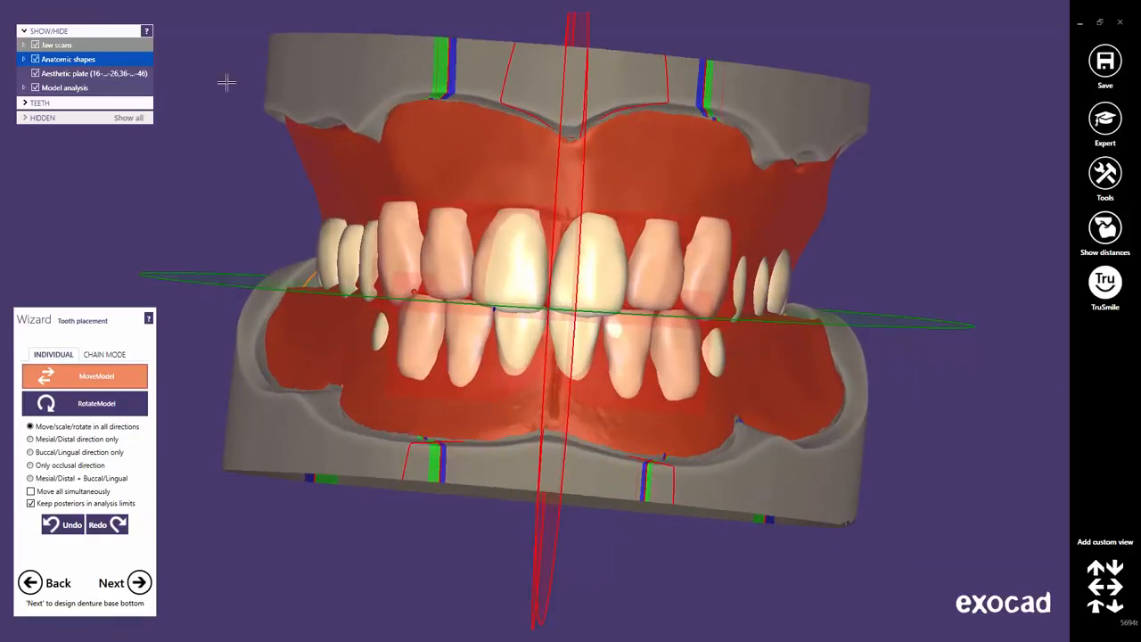
click(36, 74)
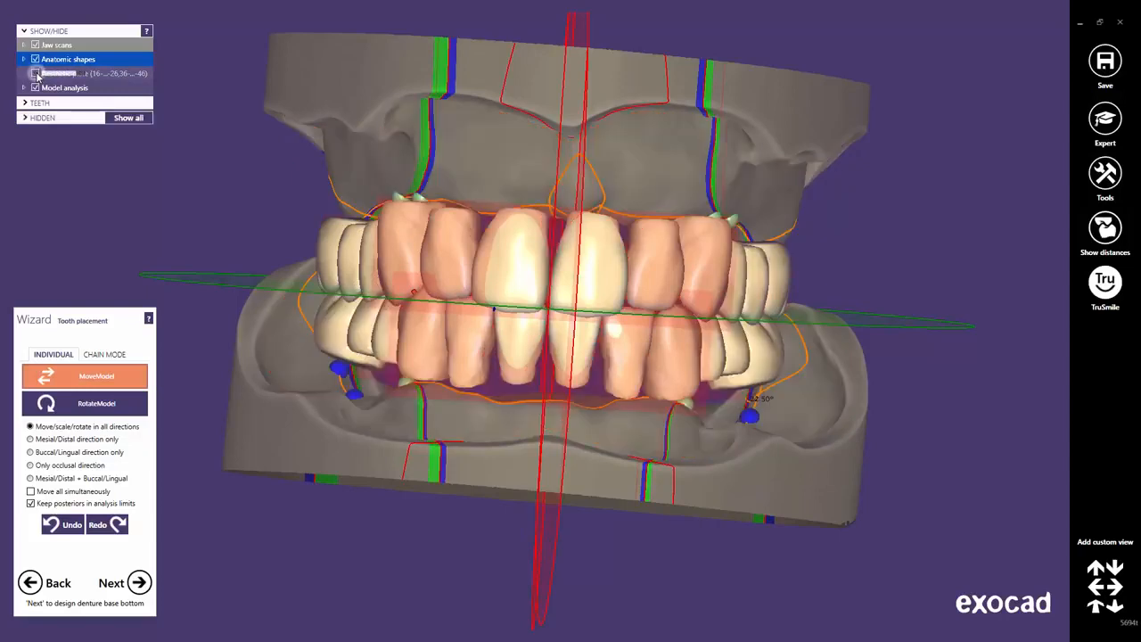
click(36, 88)
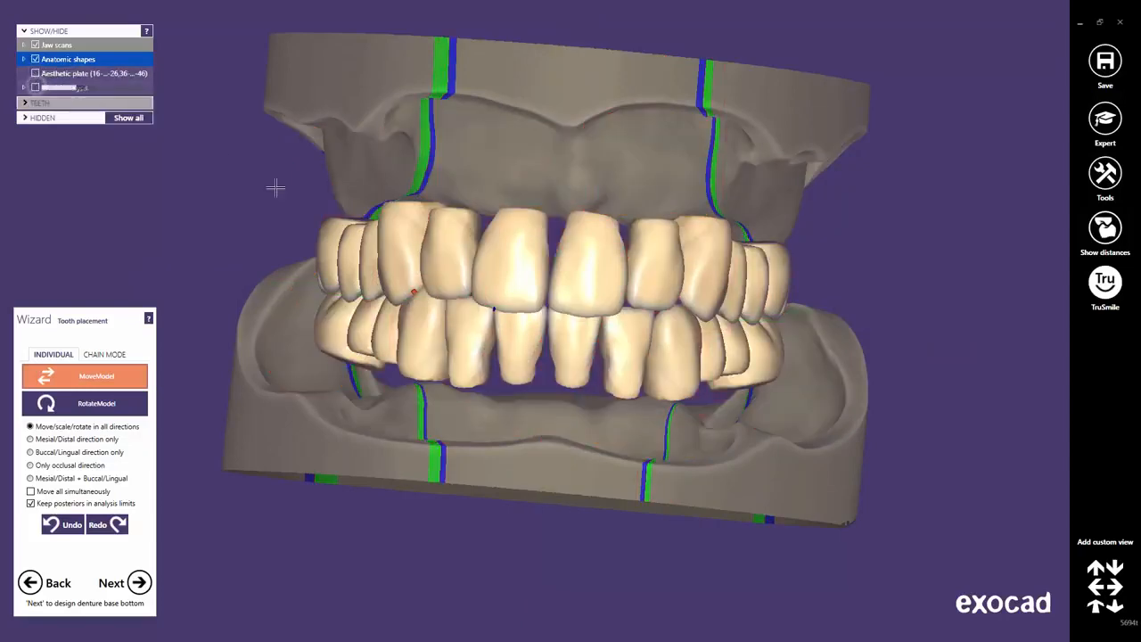
right_drag(596, 328, 621, 338)
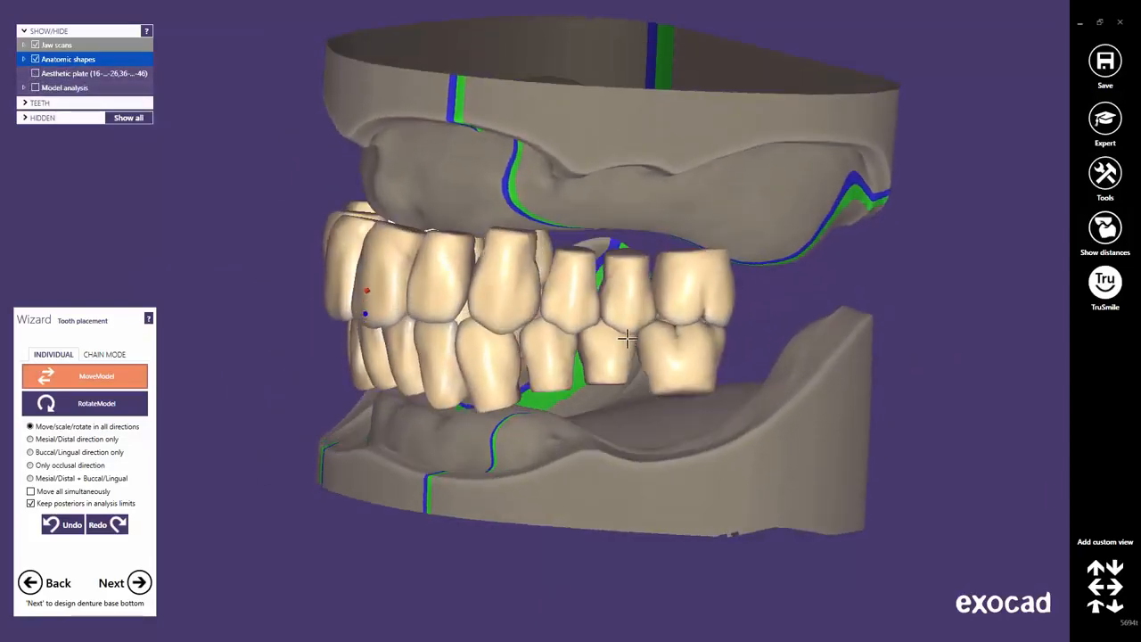
scroll(624, 324, up, 2)
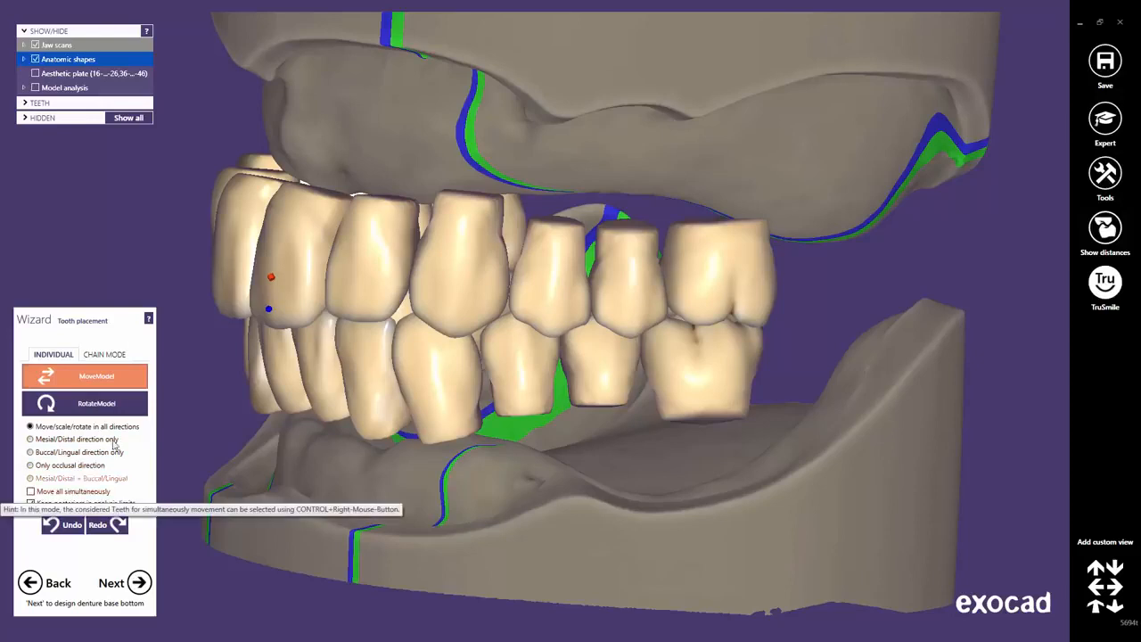
Trial-move the upper canine and the posterior group, undoing each change.
click(466, 282)
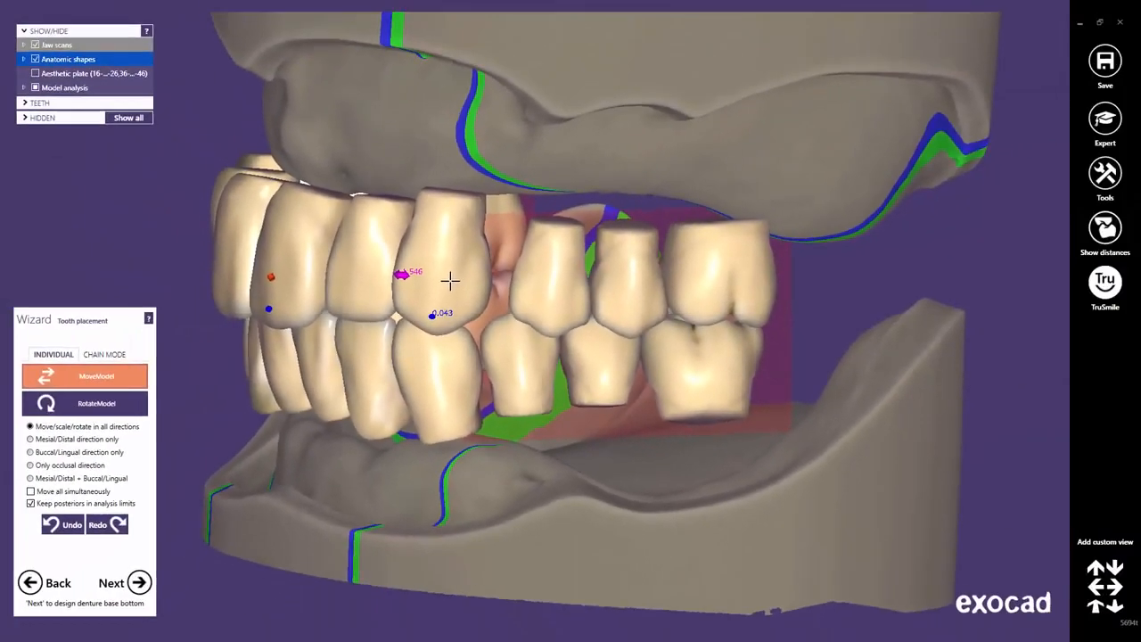
mouse_move(450, 281)
mouse_down()
mouse_move(491, 285)
mouse_move(453, 291)
mouse_up()
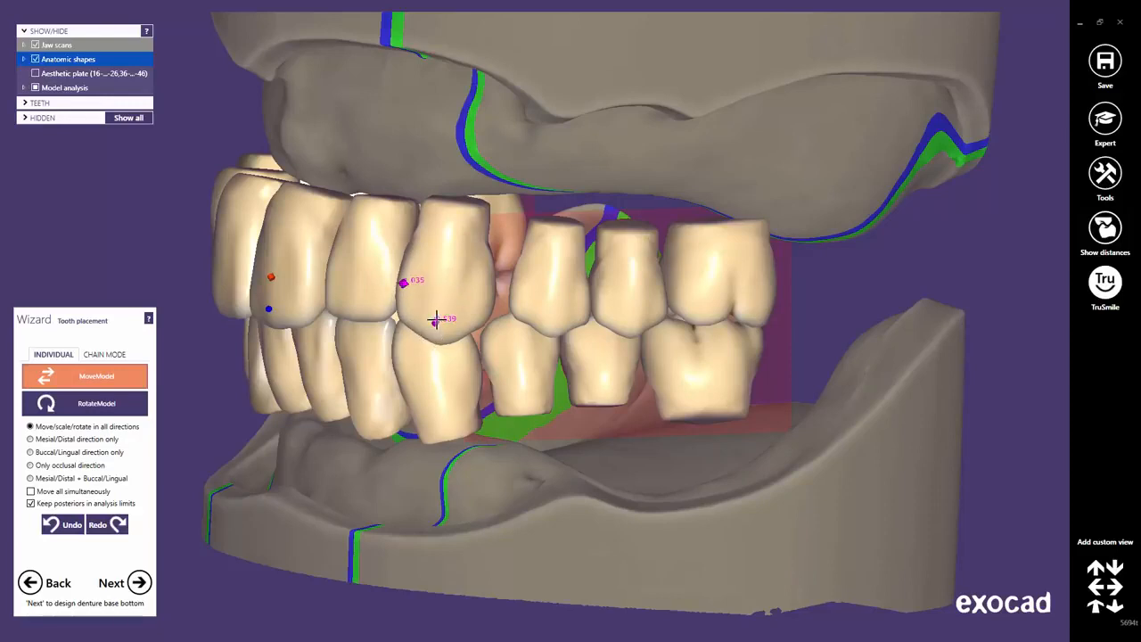
click(63, 525)
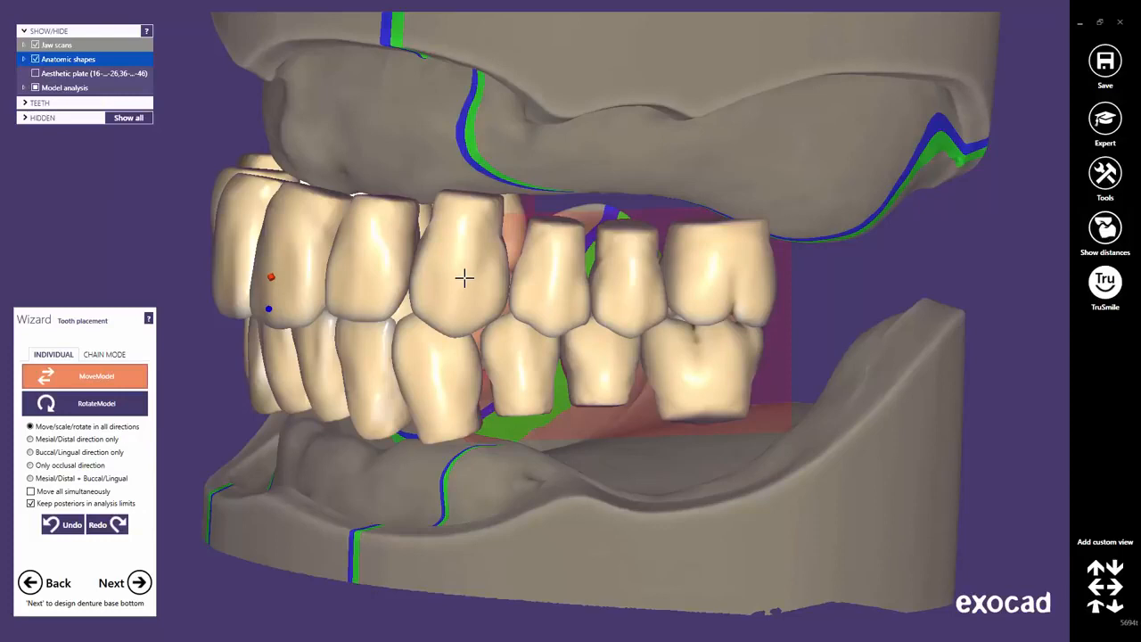
mouse_move(463, 277)
mouse_down()
mouse_move(461, 292)
mouse_move(467, 255)
mouse_move(461, 286)
mouse_up()
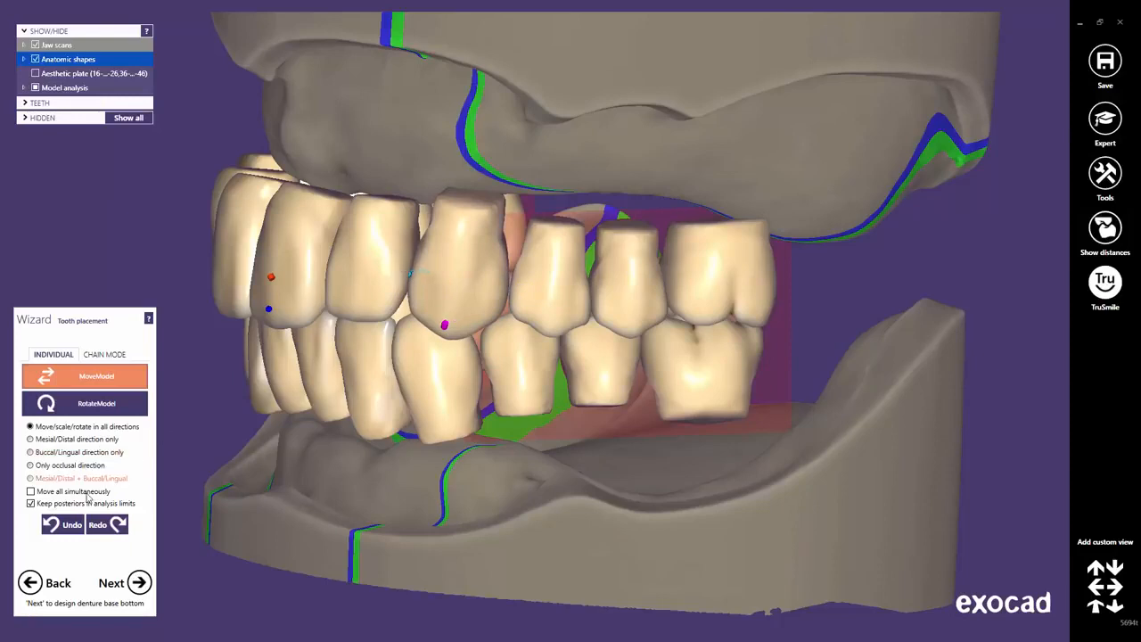
click(71, 526)
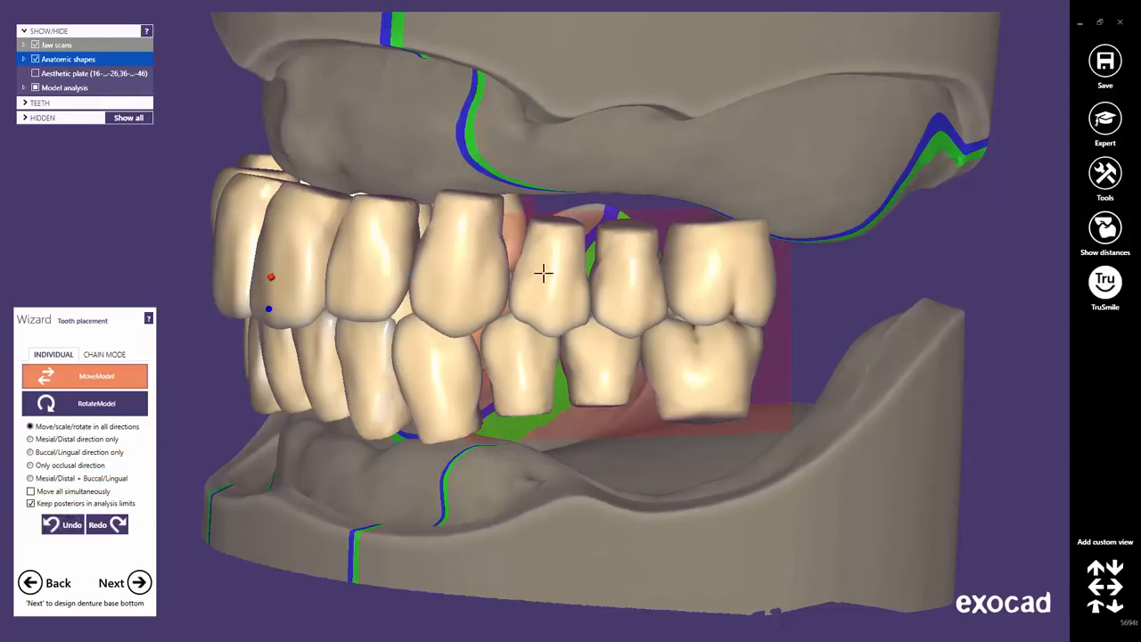
mouse_move(543, 283)
mouse_down()
mouse_move(596, 285)
mouse_move(548, 282)
mouse_up()
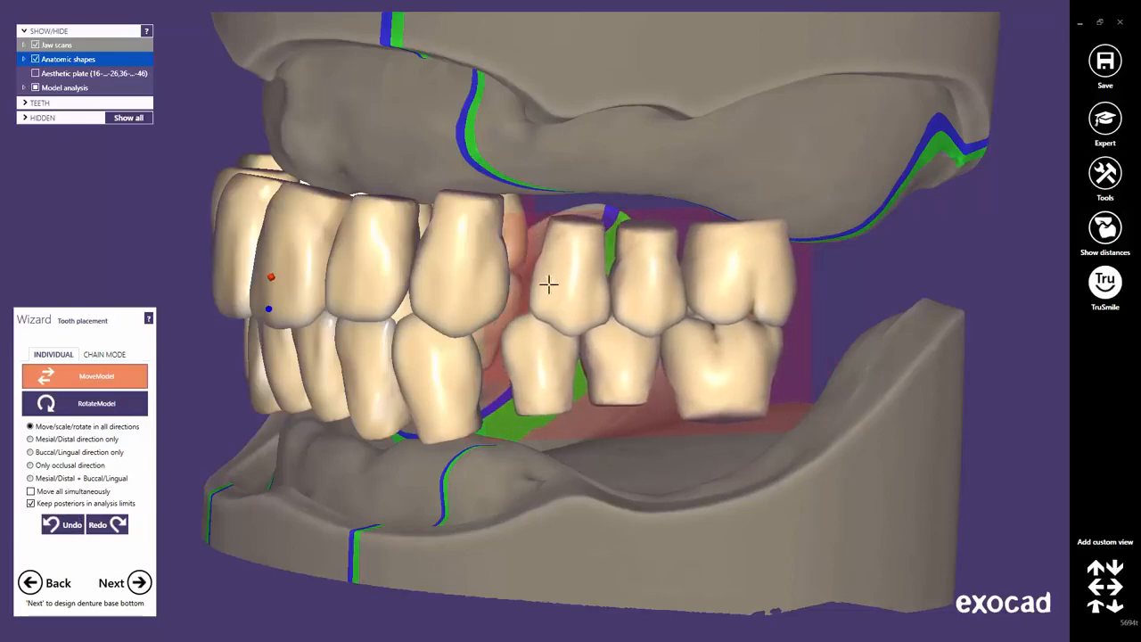
click(64, 531)
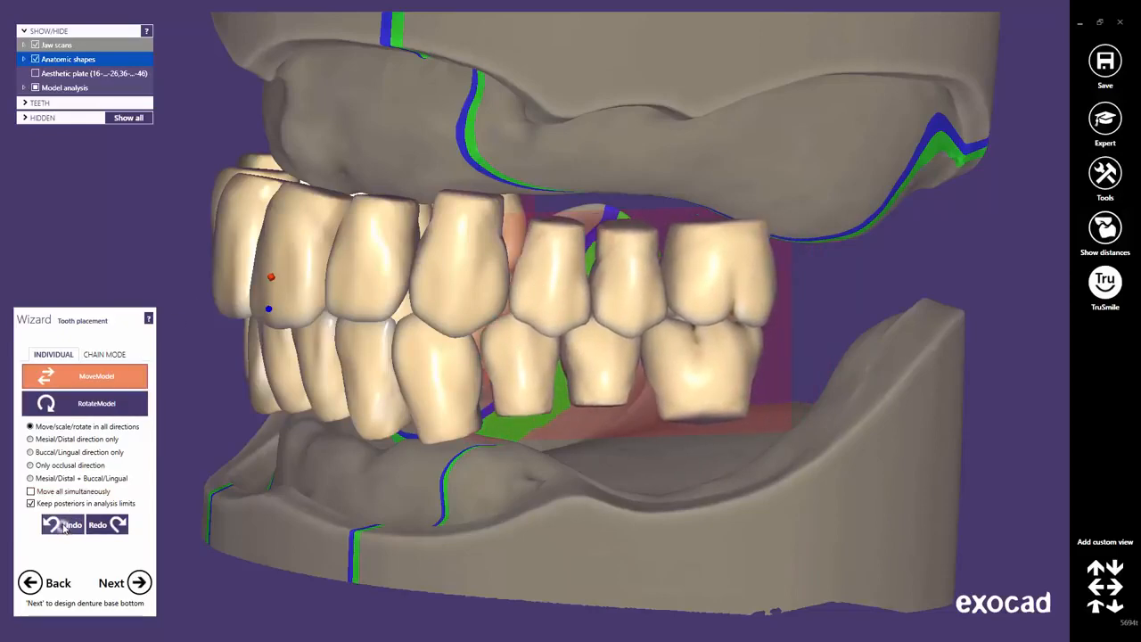
Trial-shift the right posterior teeth outward, undo it, and keep posteriors within analysis limits.
right_drag(456, 437, 455, 437)
scroll(739, 364, up, 5)
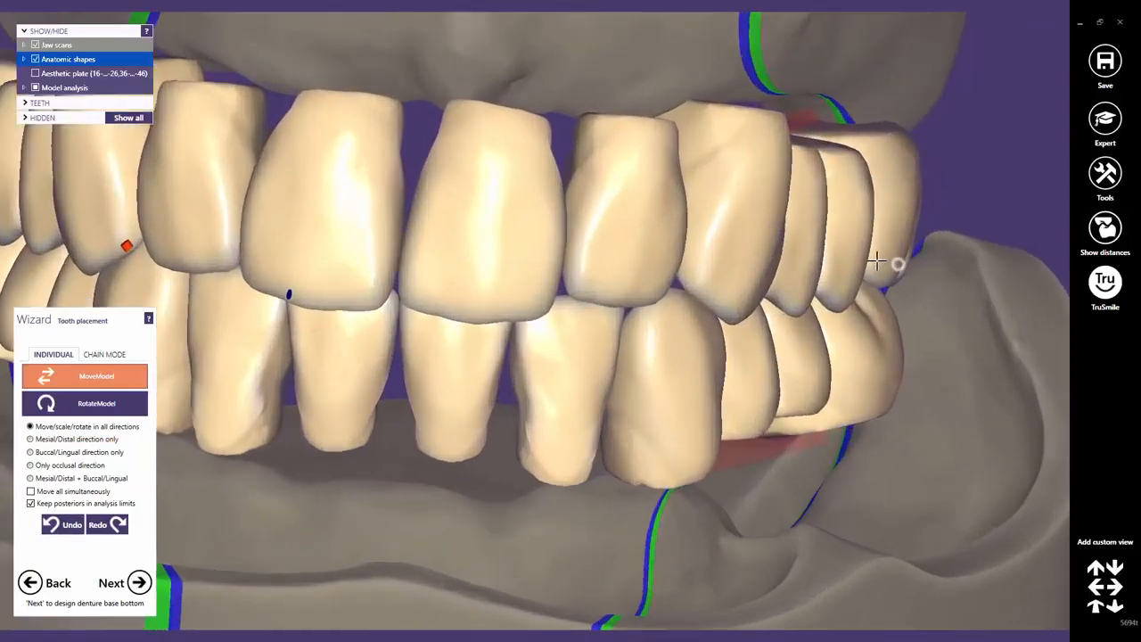
mouse_move(877, 261)
mouse_down()
mouse_move(921, 272)
mouse_move(867, 265)
mouse_move(927, 273)
mouse_up()
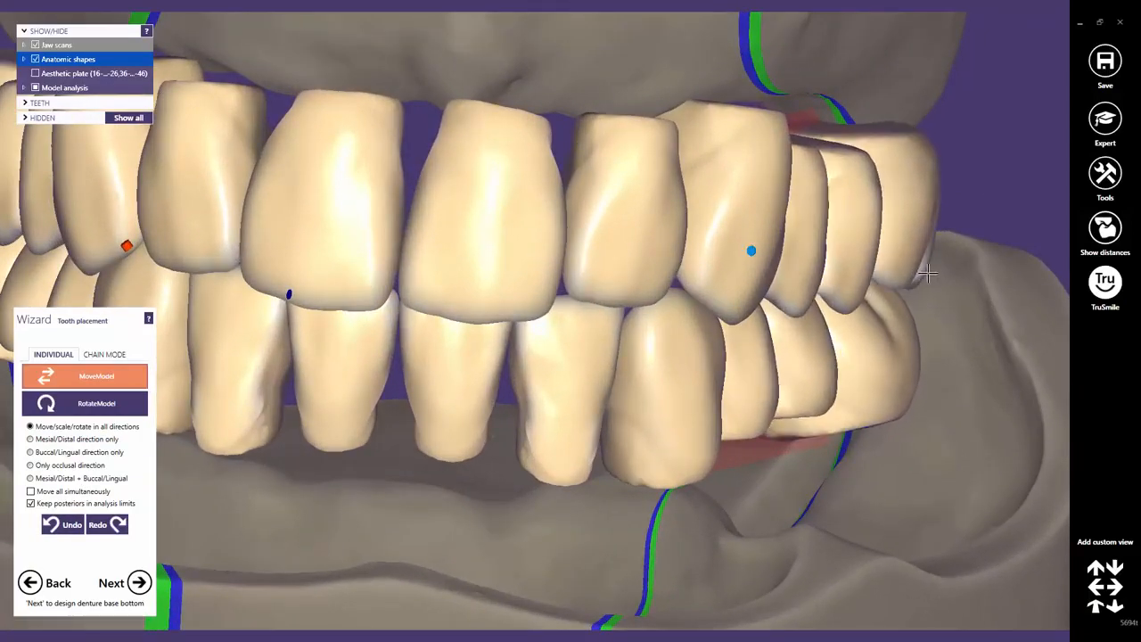
click(64, 525)
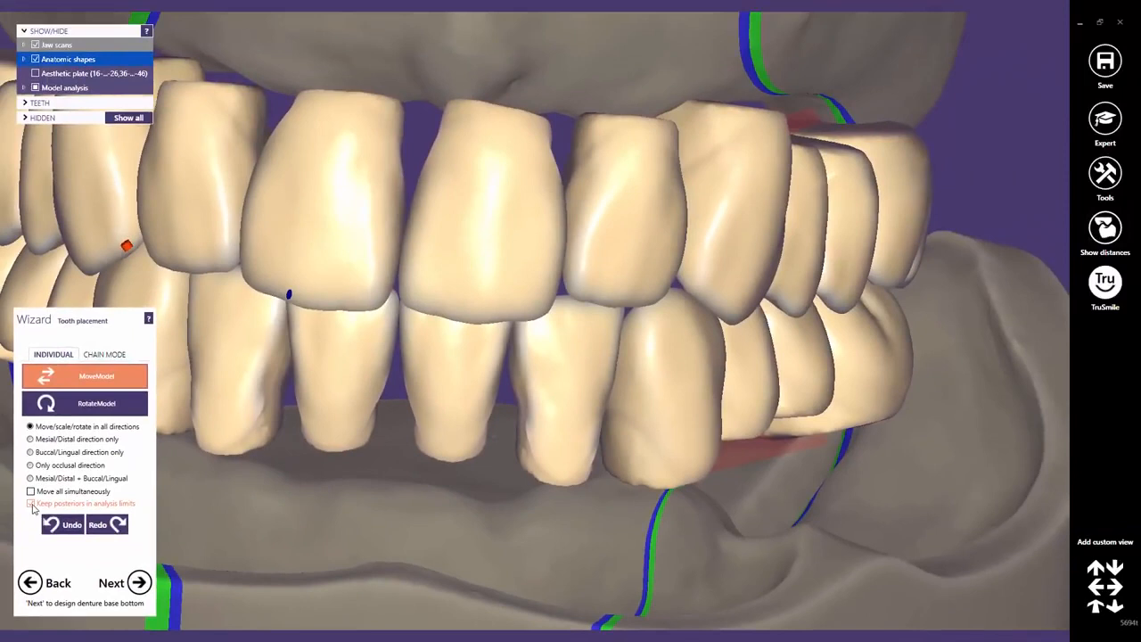
drag(779, 370, 817, 376)
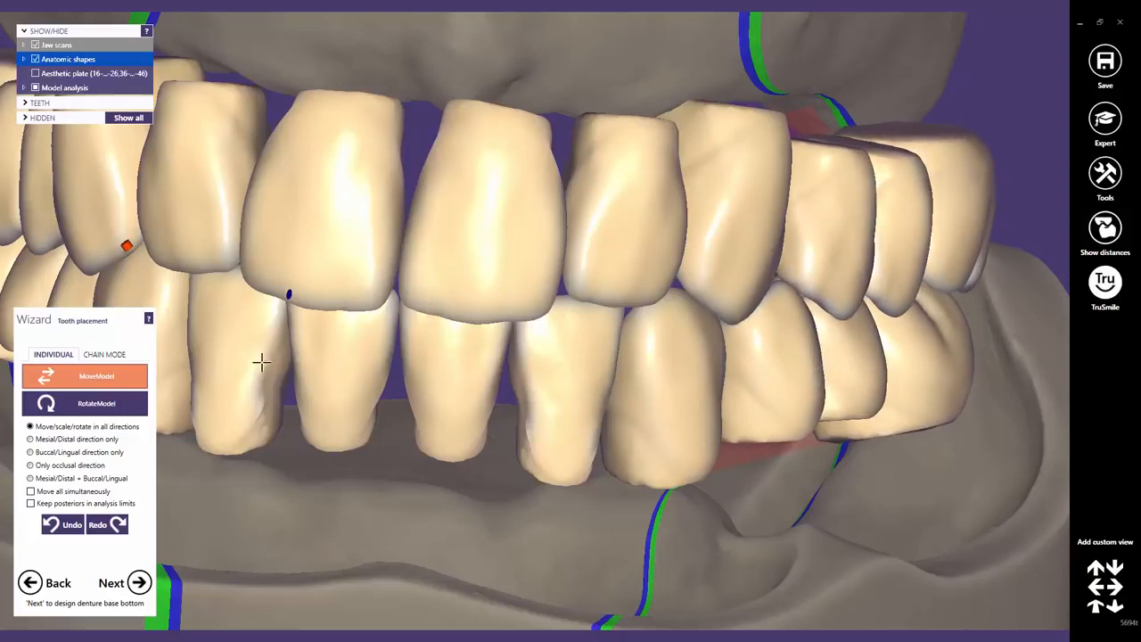
click(61, 525)
click(61, 525)
click(61, 526)
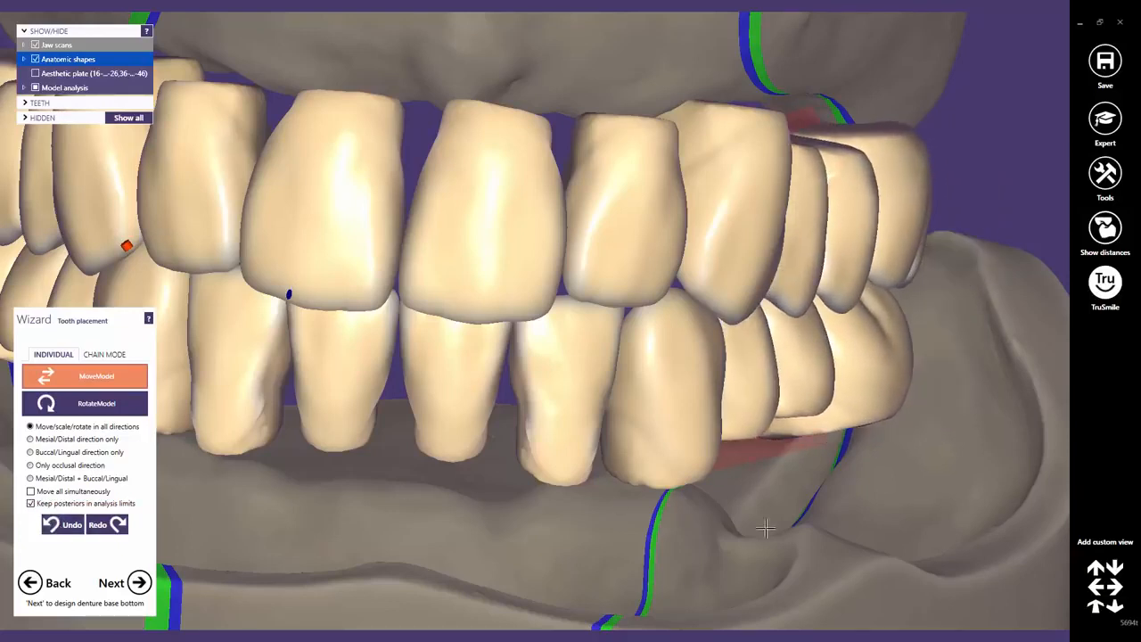
click(1095, 607)
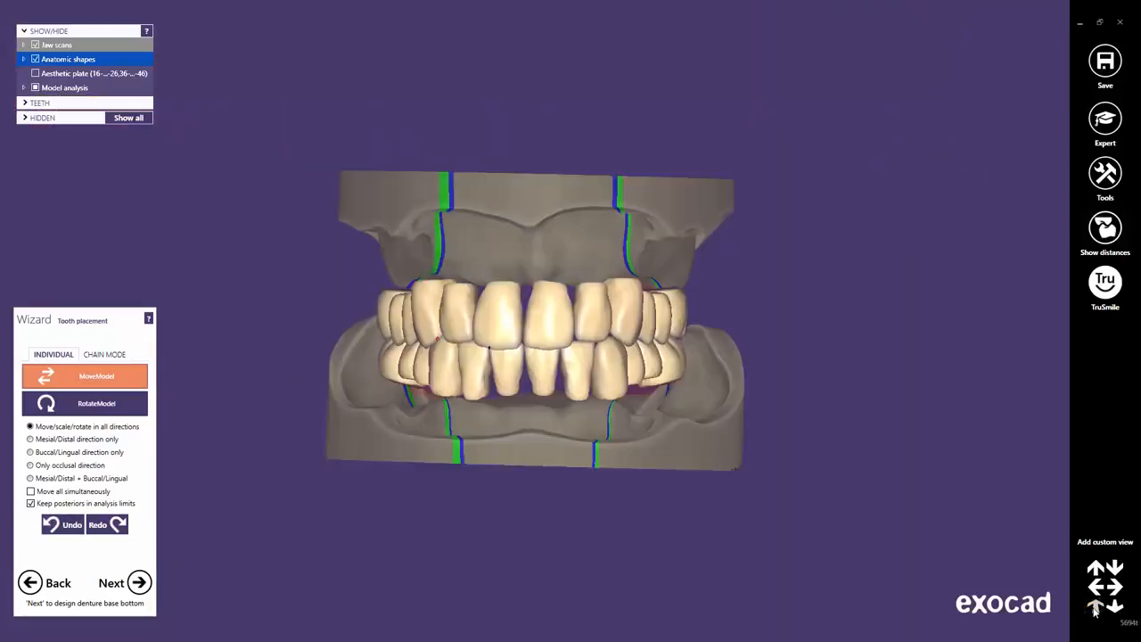
Switch to Chain Mode, hide the lower teeth, and turn to an occlusal view of the upper arch.
click(92, 355)
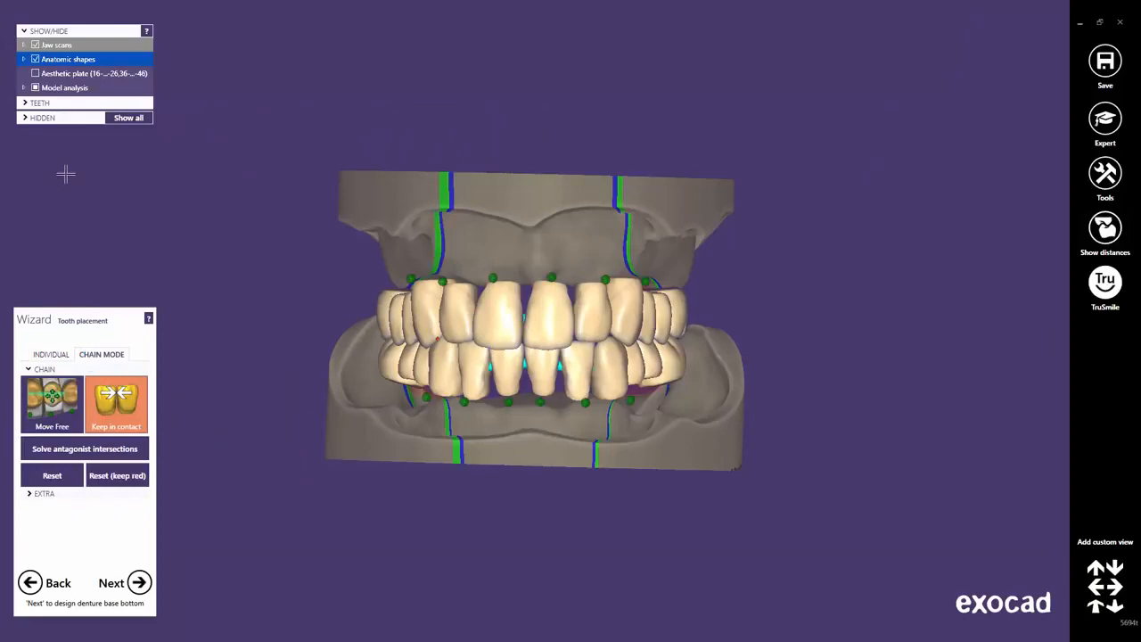
click(24, 103)
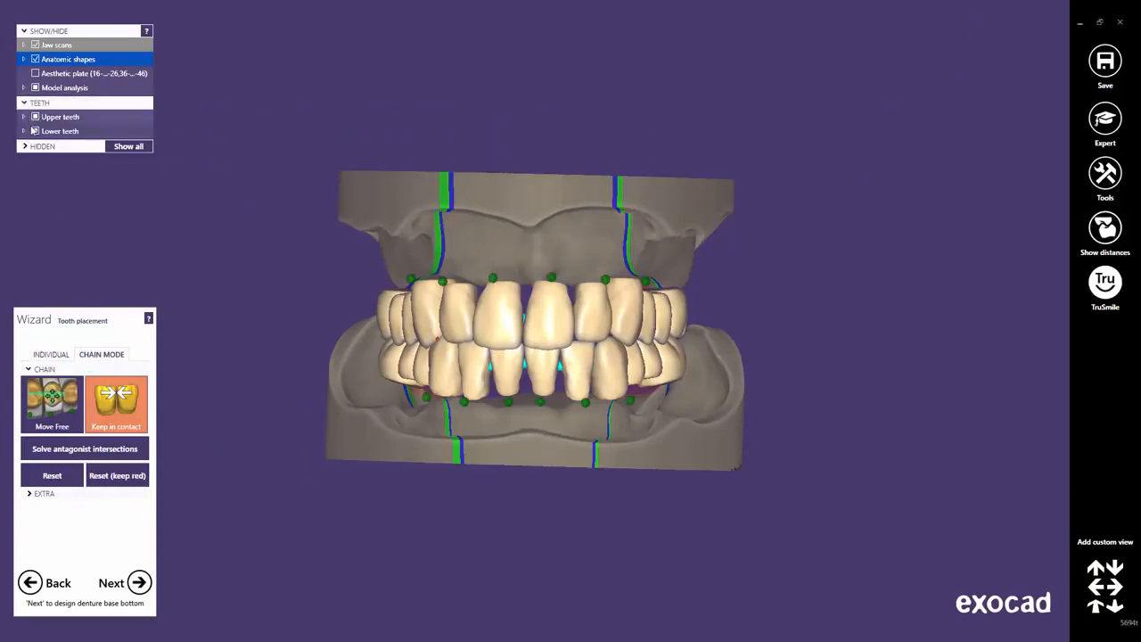
click(36, 131)
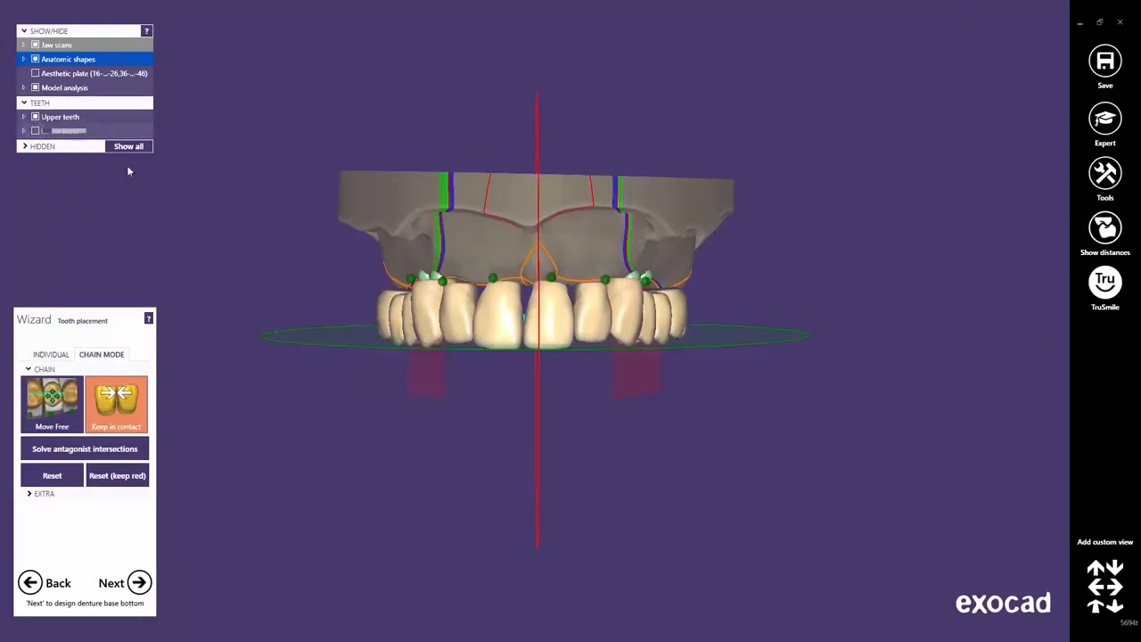
right_drag(494, 454, 494, 454)
middle_drag(564, 343, 624, 370)
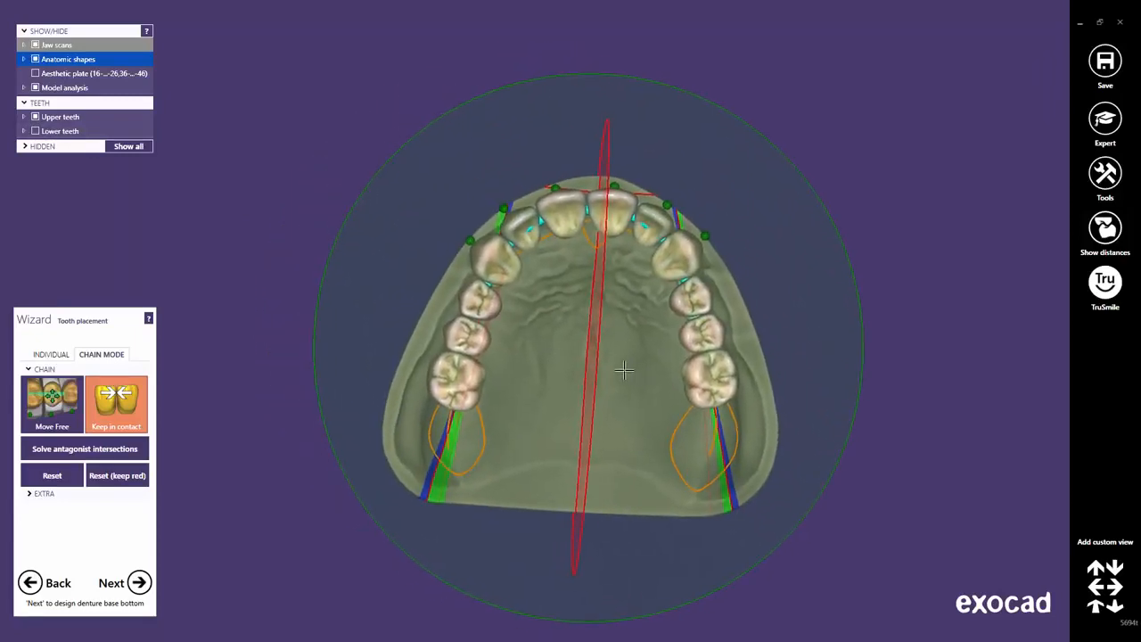
scroll(624, 370, up, 2)
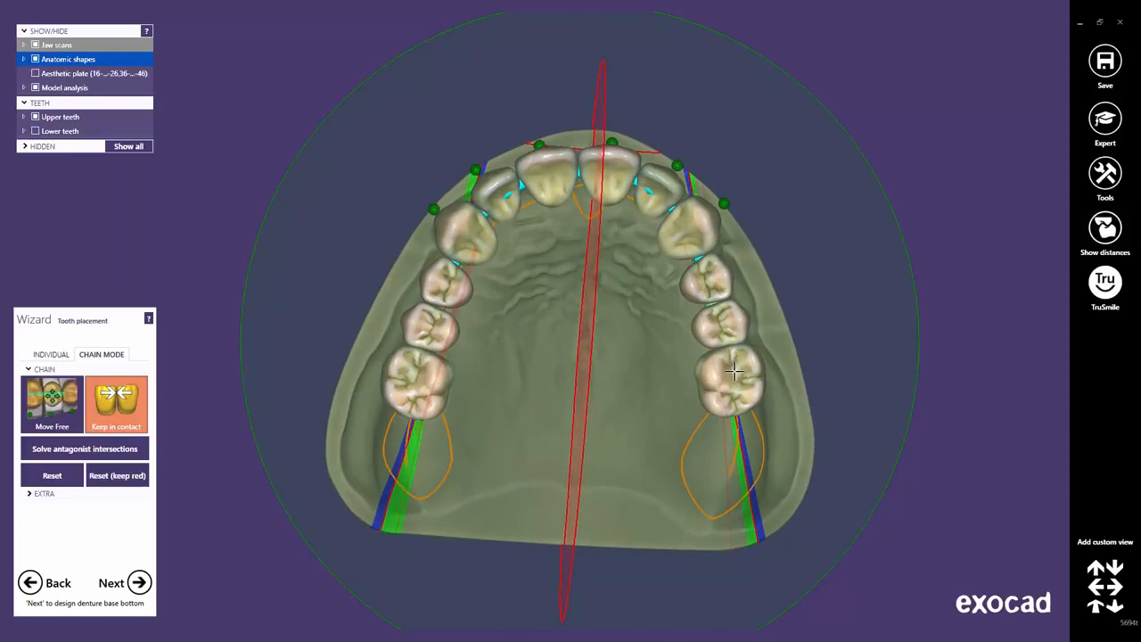
Nudge the canine and premolar chains on both sides to fit the upper arch to the ridge.
drag(734, 370, 739, 387)
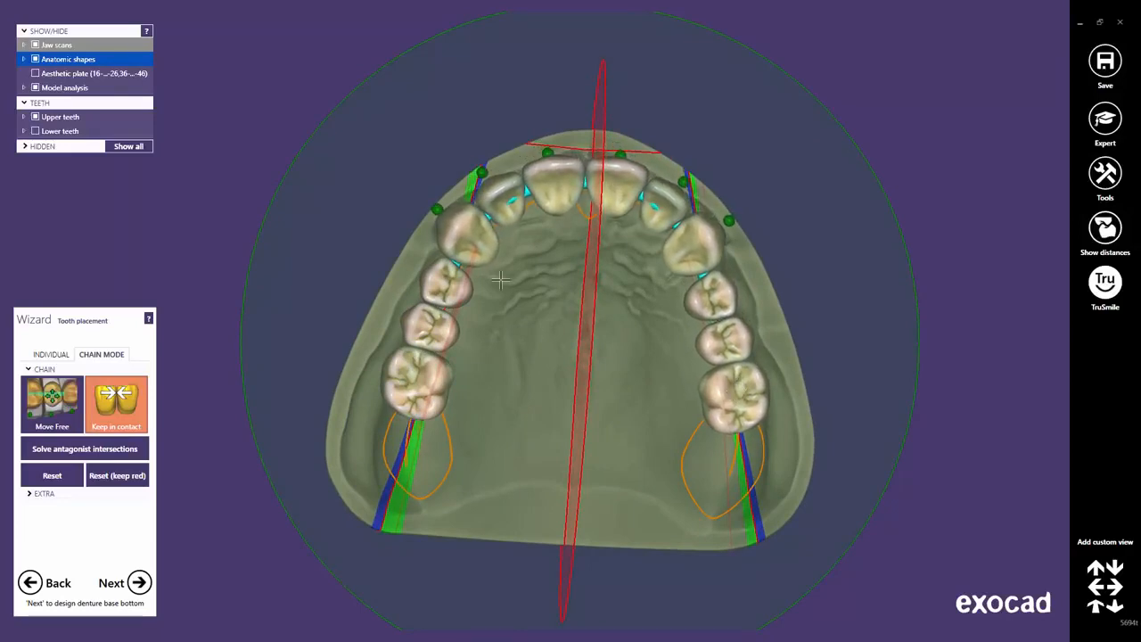
drag(472, 222, 477, 222)
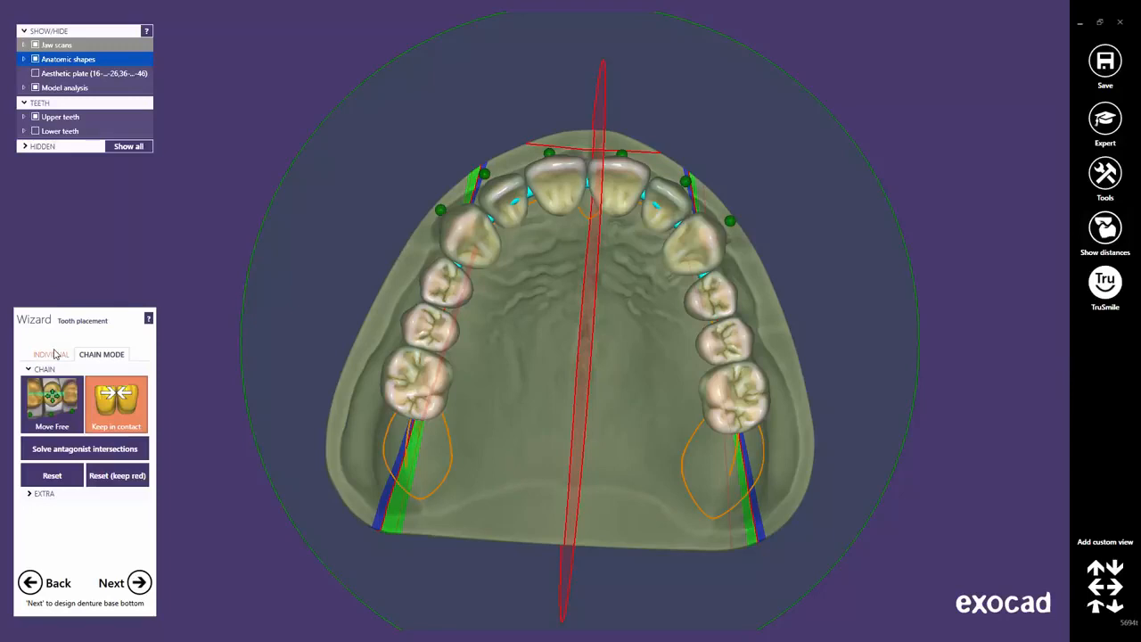
click(55, 354)
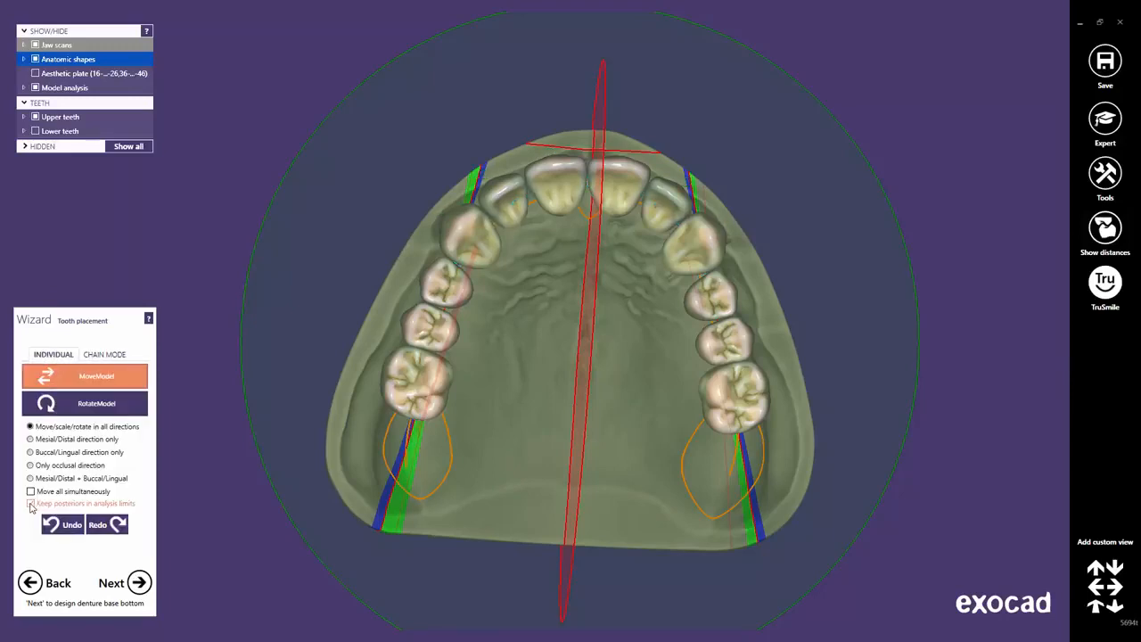
click(101, 354)
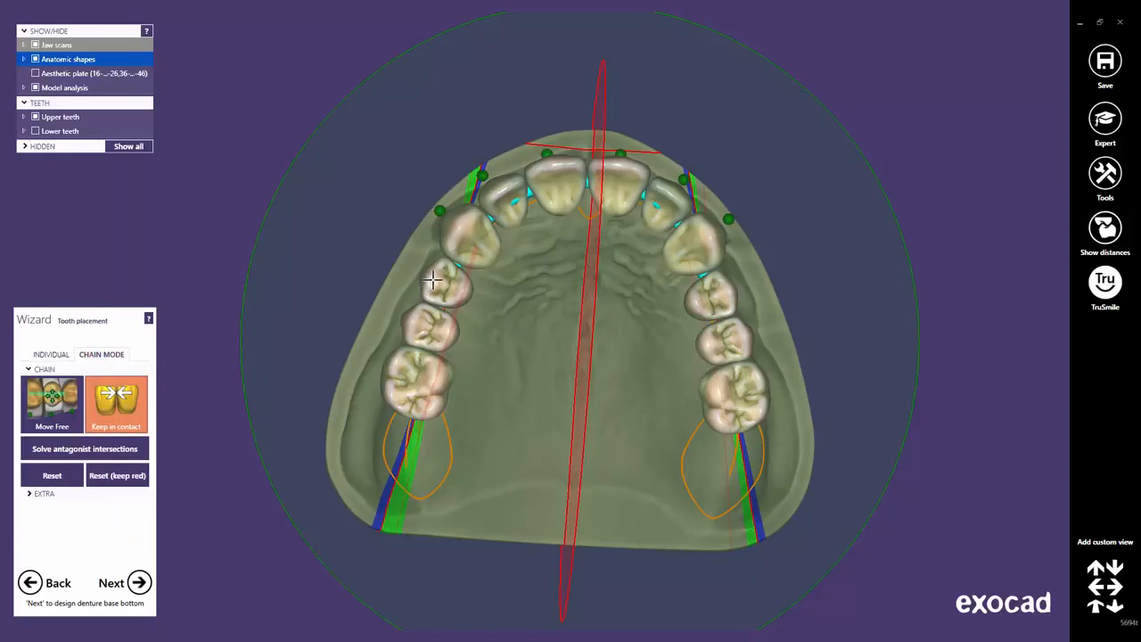
drag(433, 280, 434, 280)
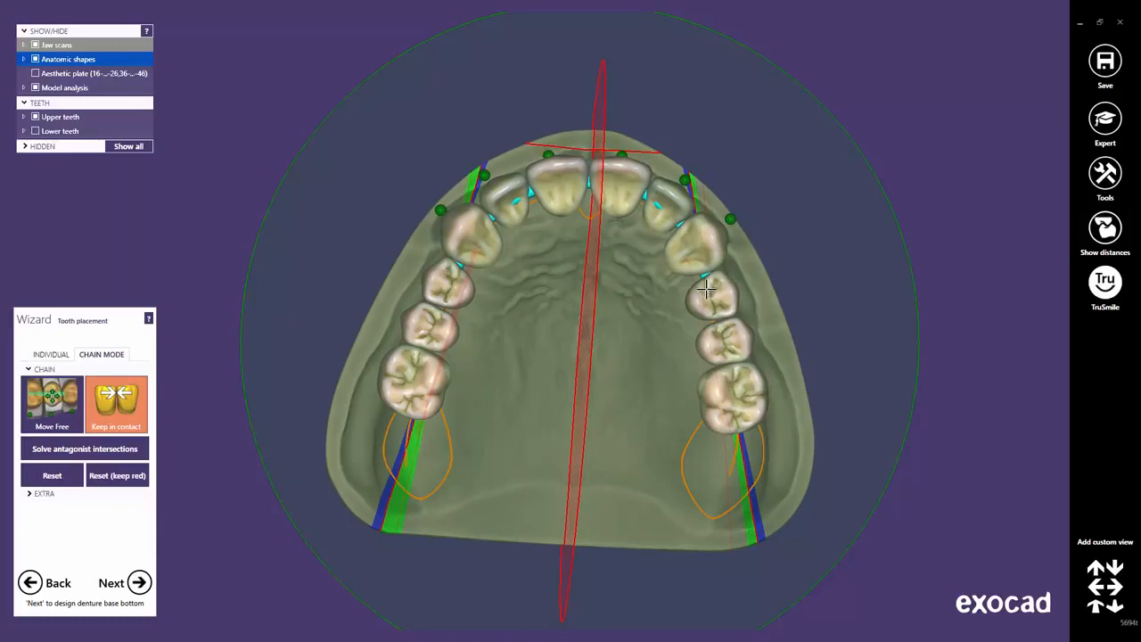
drag(706, 288, 708, 300)
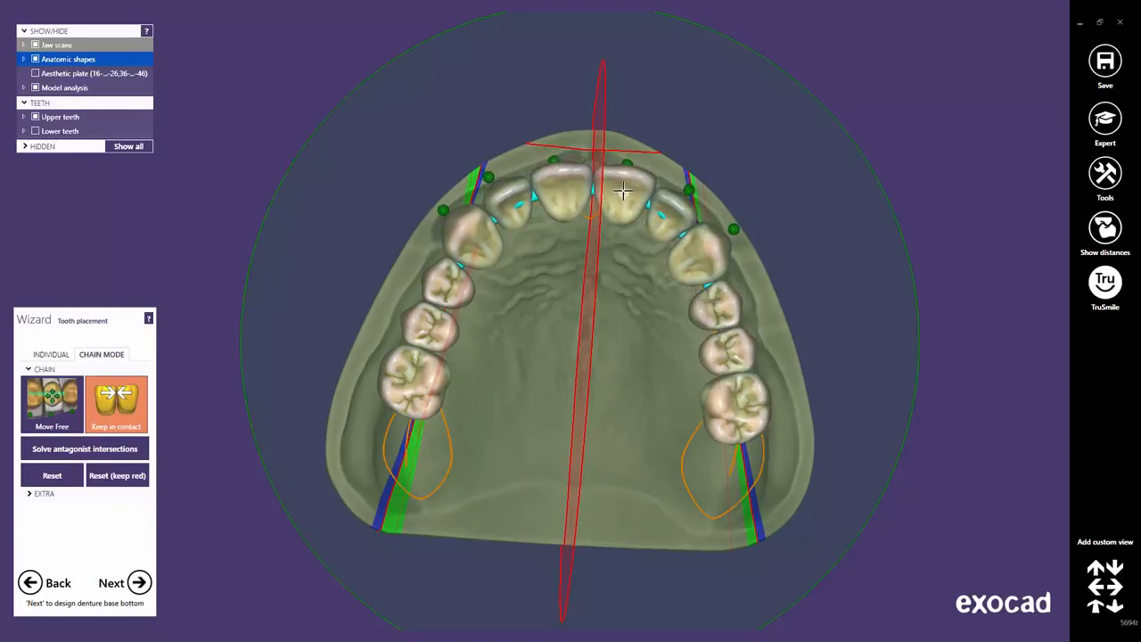
mouse_move(565, 235)
right_down()
mouse_move(549, 234)
mouse_move(558, 231)
right_up()
drag(477, 245, 479, 245)
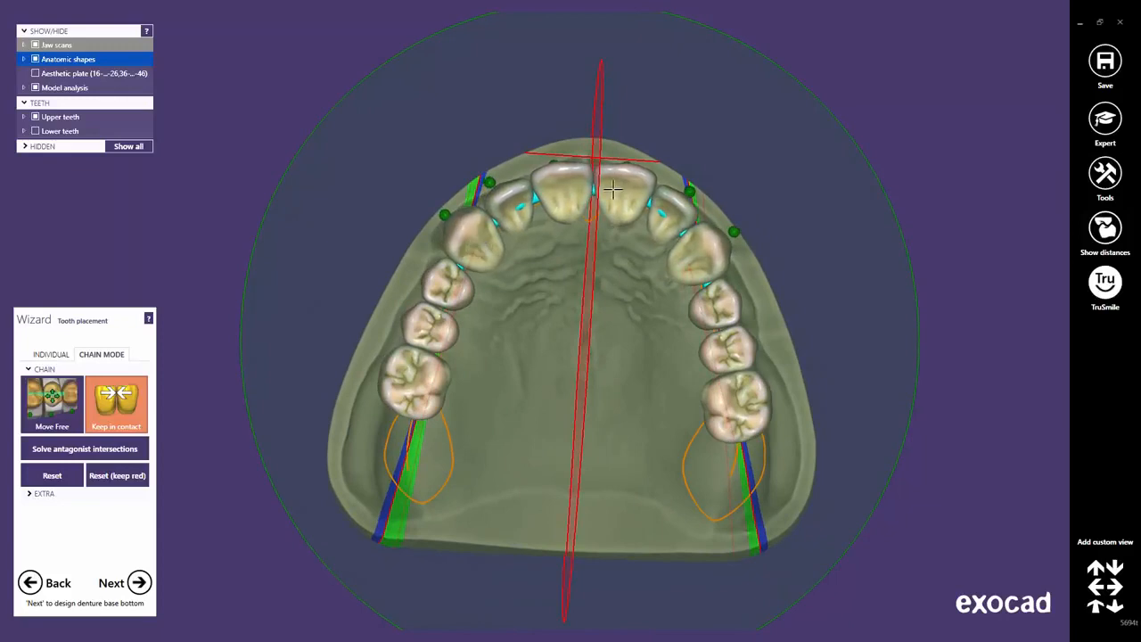
right_drag(613, 189, 614, 326)
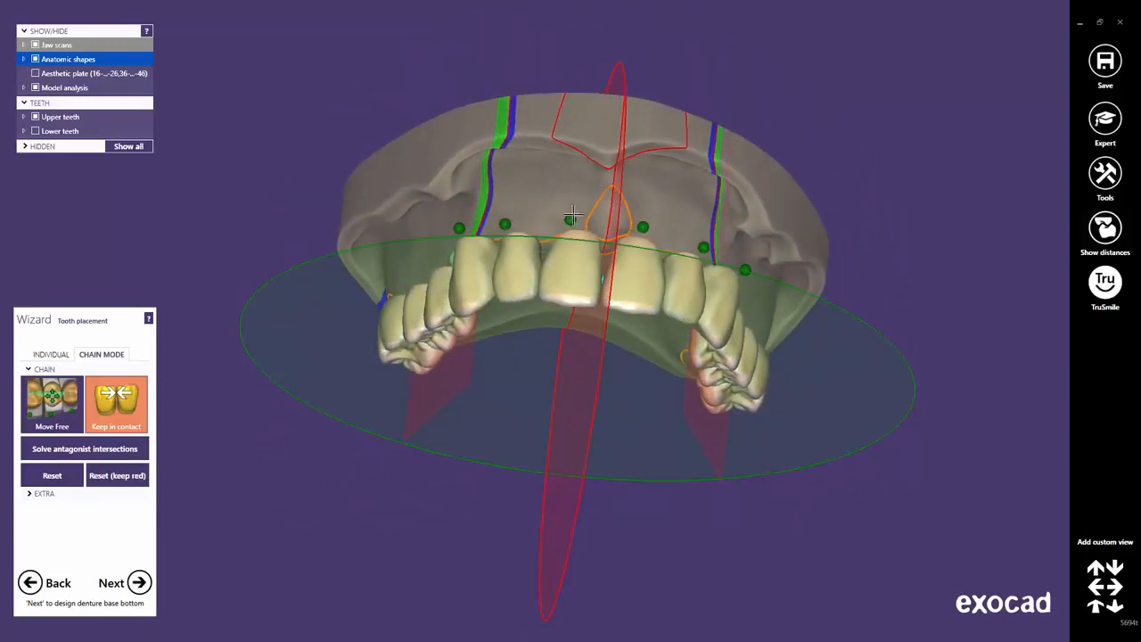
Pin both central incisor points and shift the left and right side tooth chains.
click(570, 220)
click(643, 226)
right_drag(575, 322, 552, 328)
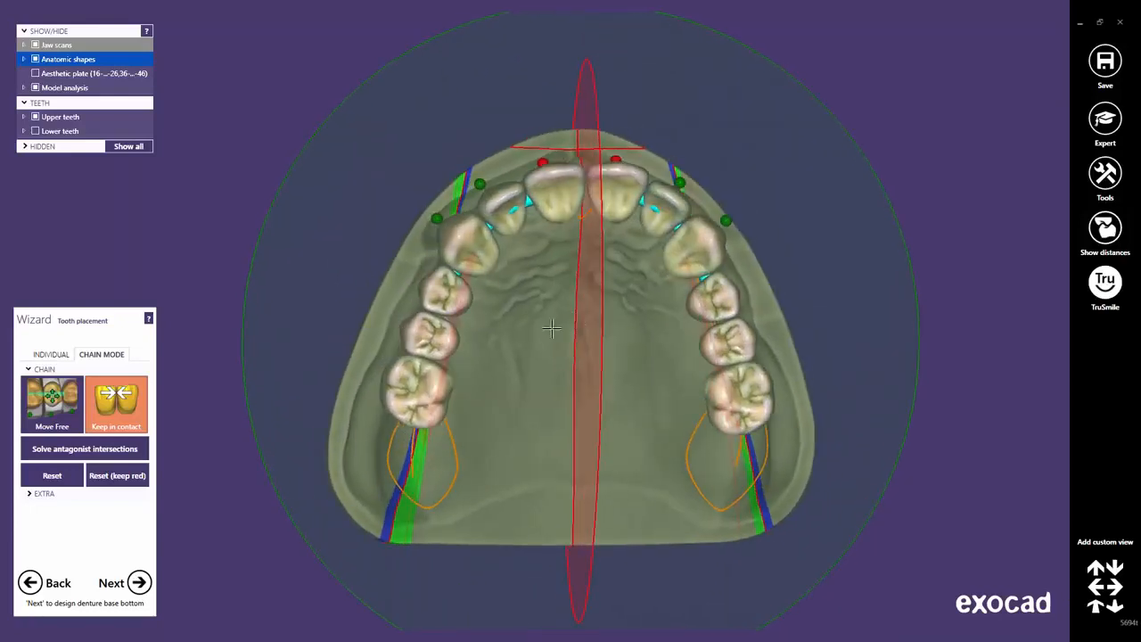
drag(441, 396, 445, 399)
drag(718, 398, 716, 403)
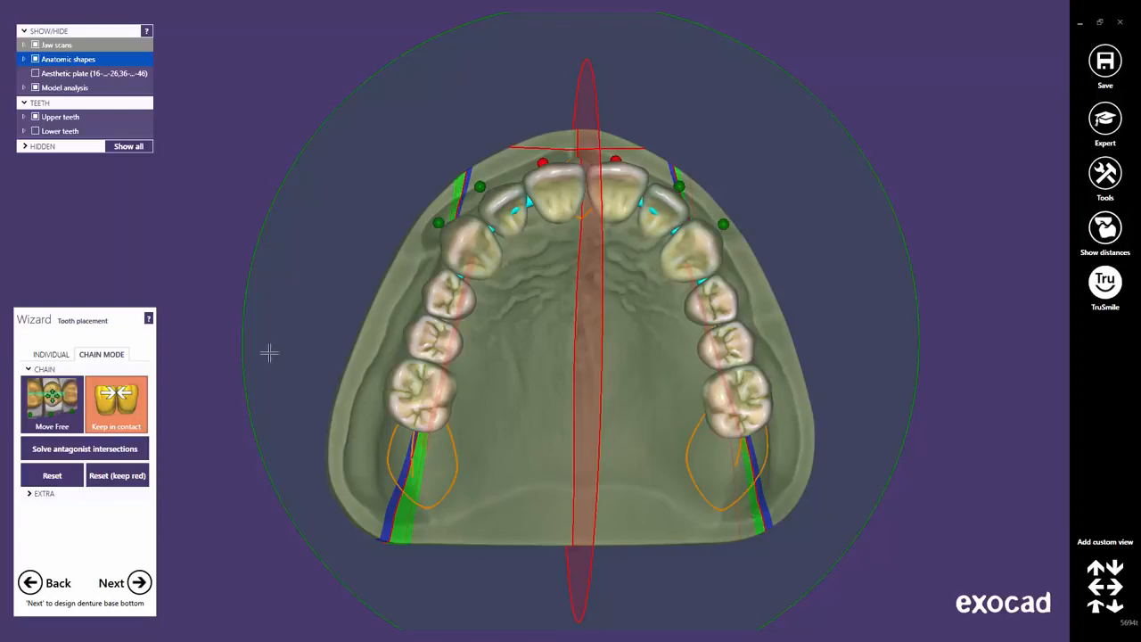
Refine the right-side molar chain with Keep in contact toggled off and back on.
click(124, 407)
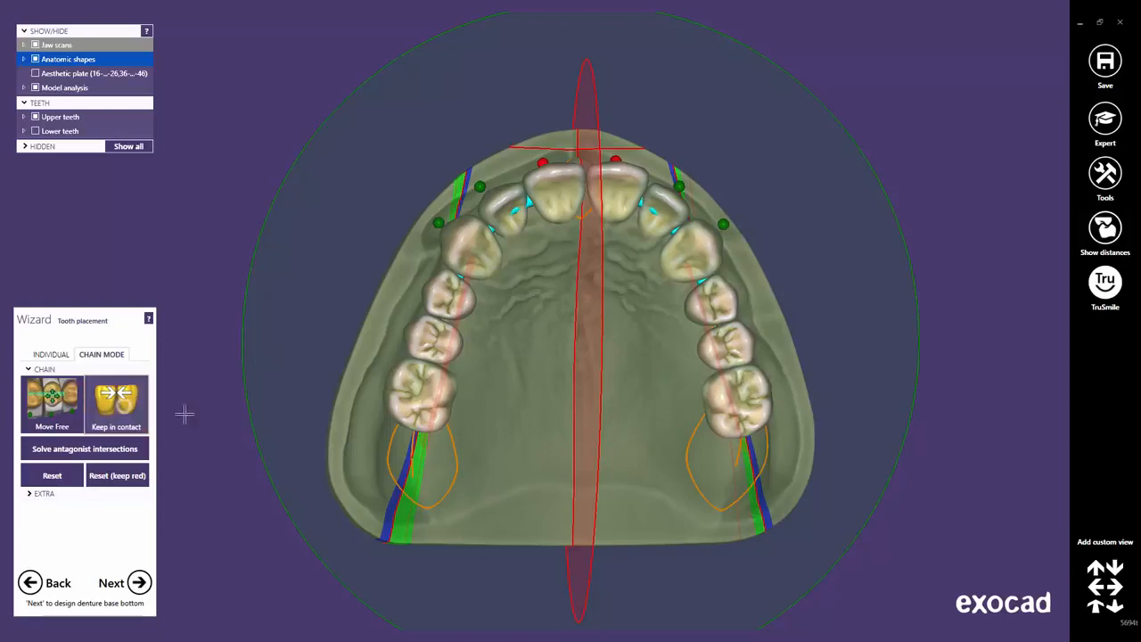
click(125, 408)
middle_click(721, 409)
scroll(501, 284, up, 3)
scroll(570, 307, up, 1)
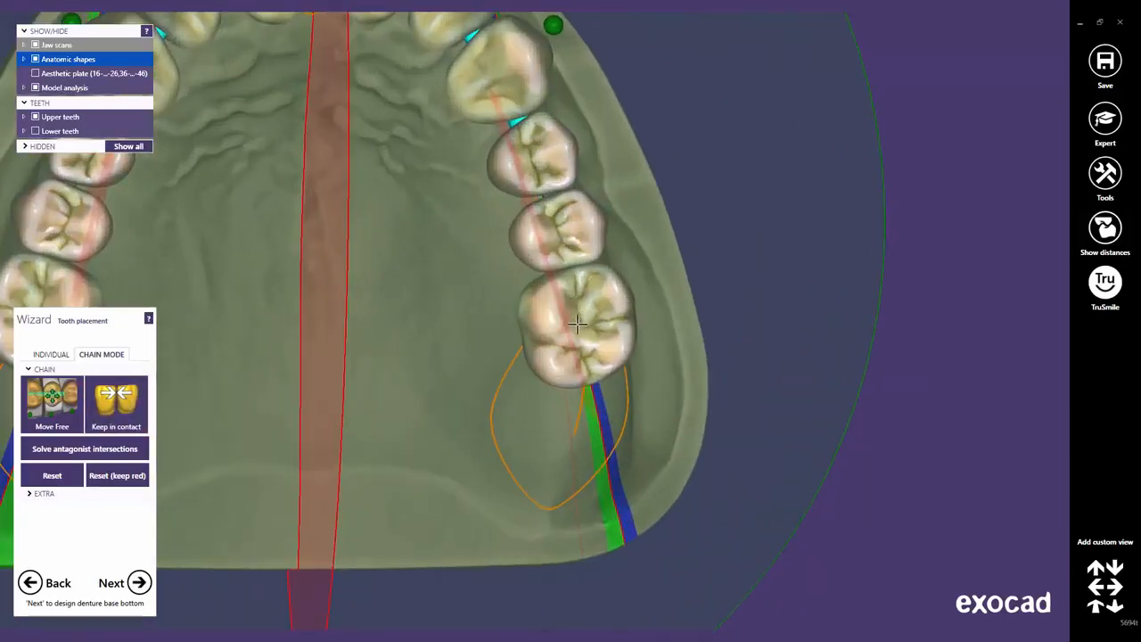
drag(580, 323, 576, 336)
middle_click(511, 95)
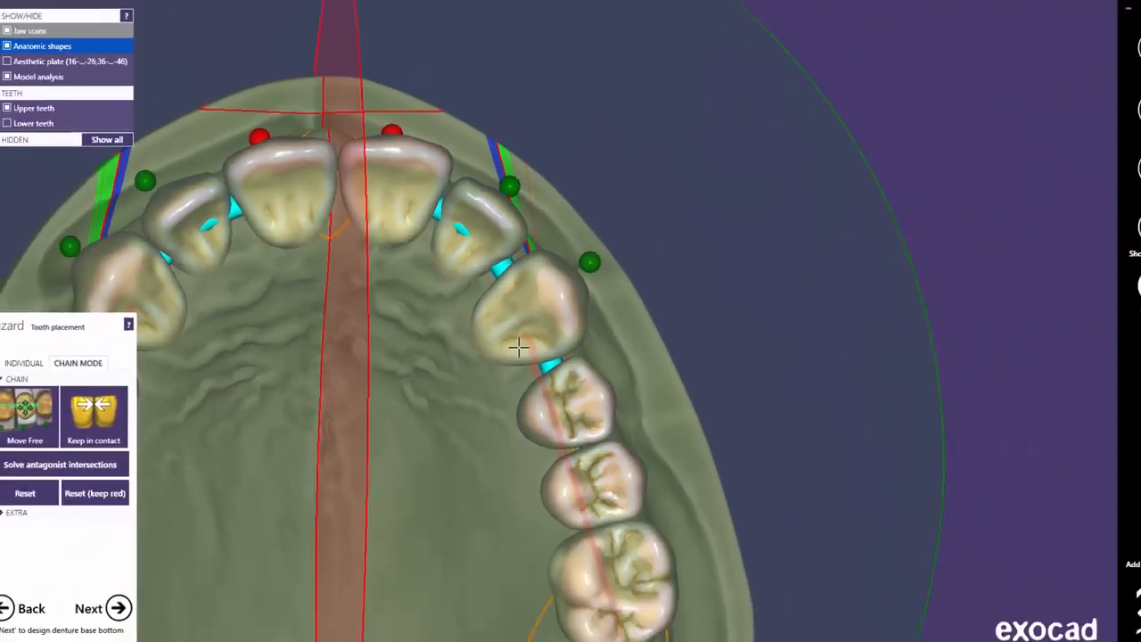
click(128, 407)
drag(584, 557, 576, 545)
middle_click(470, 494)
scroll(470, 494, down, 6)
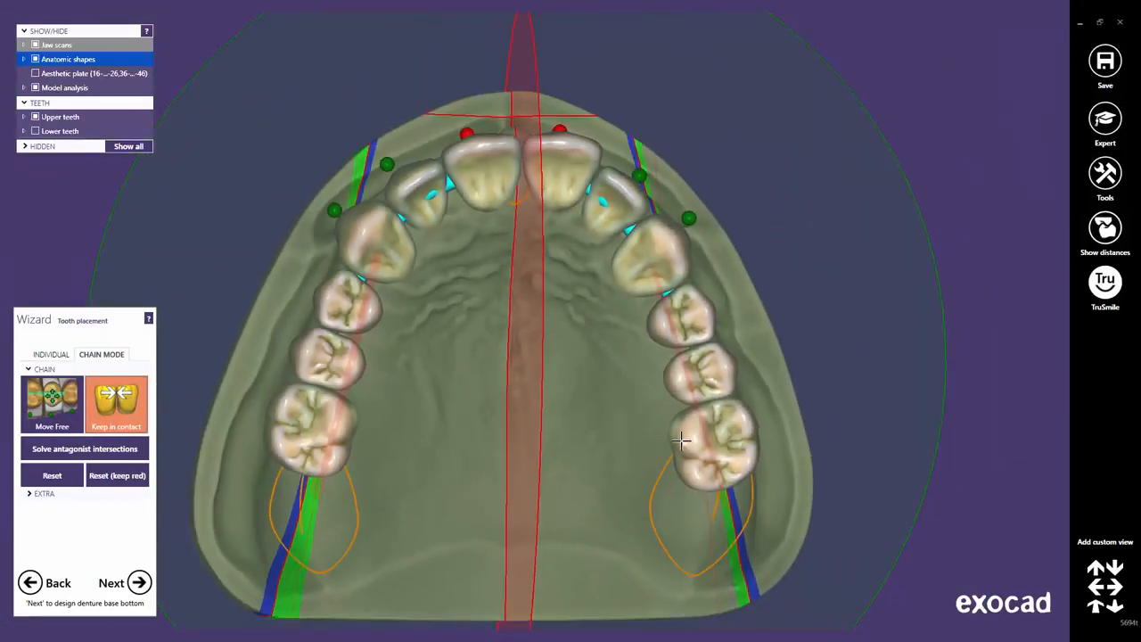
drag(680, 439, 680, 434)
right_drag(539, 314, 539, 314)
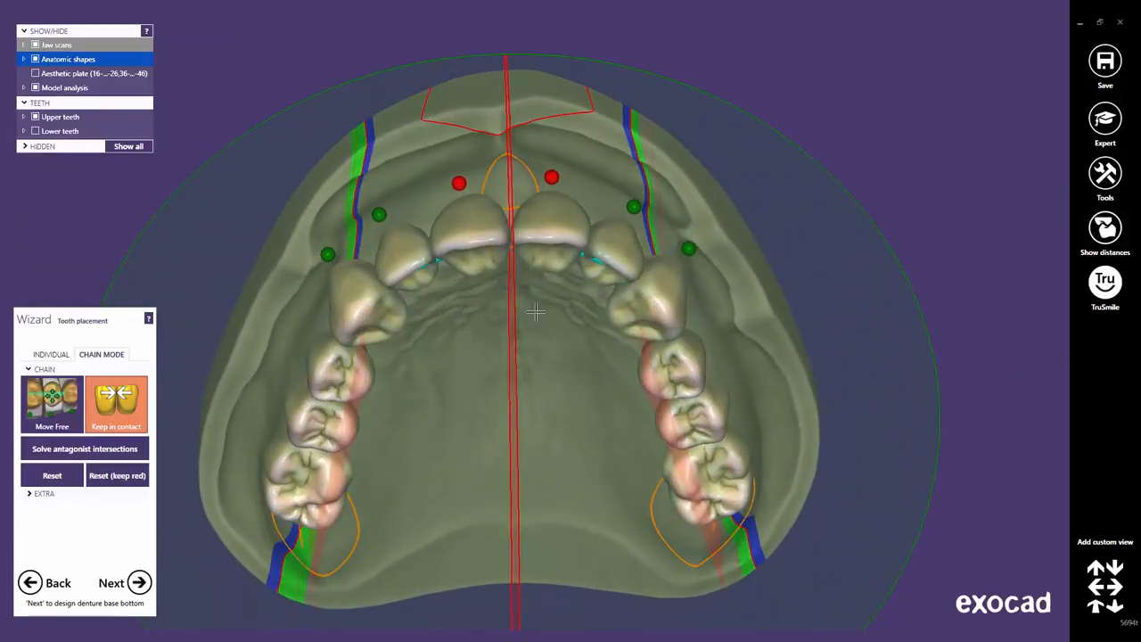
Switch to Move Free, return to the front view, and show the lower teeth again.
click(49, 413)
right_drag(394, 355, 638, 449)
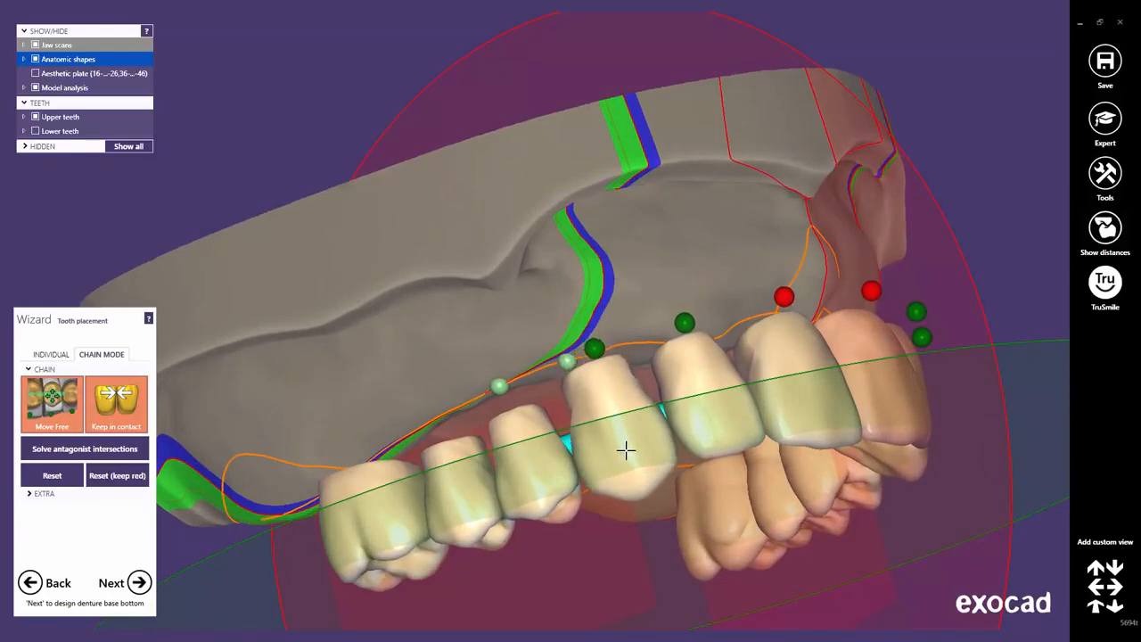
middle_click(705, 410)
scroll(705, 410, down, 3)
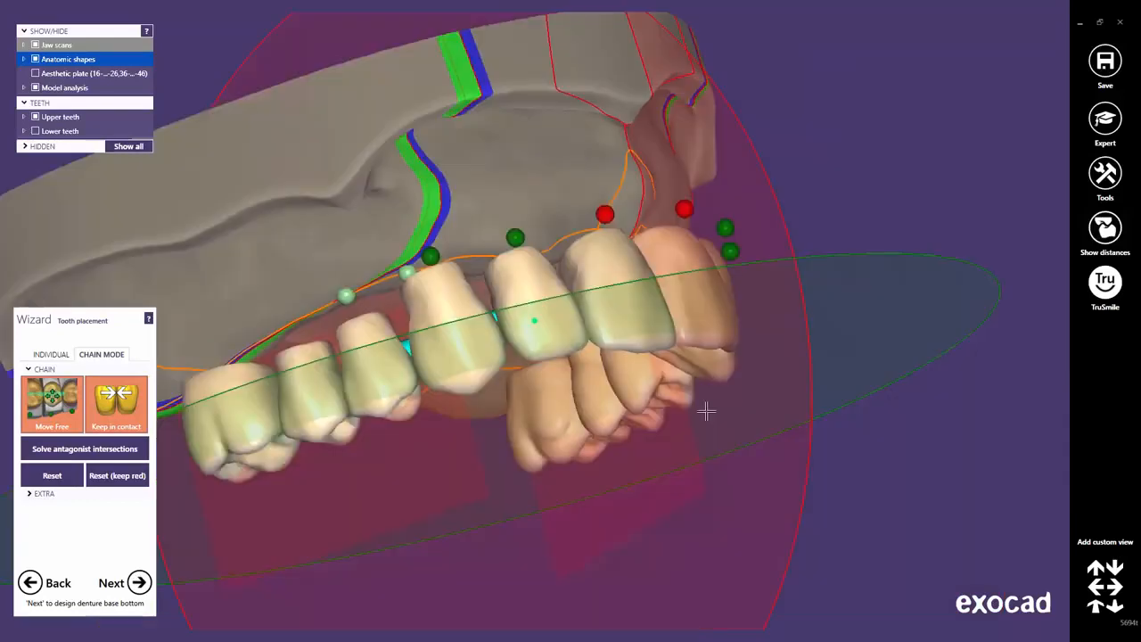
click(1097, 608)
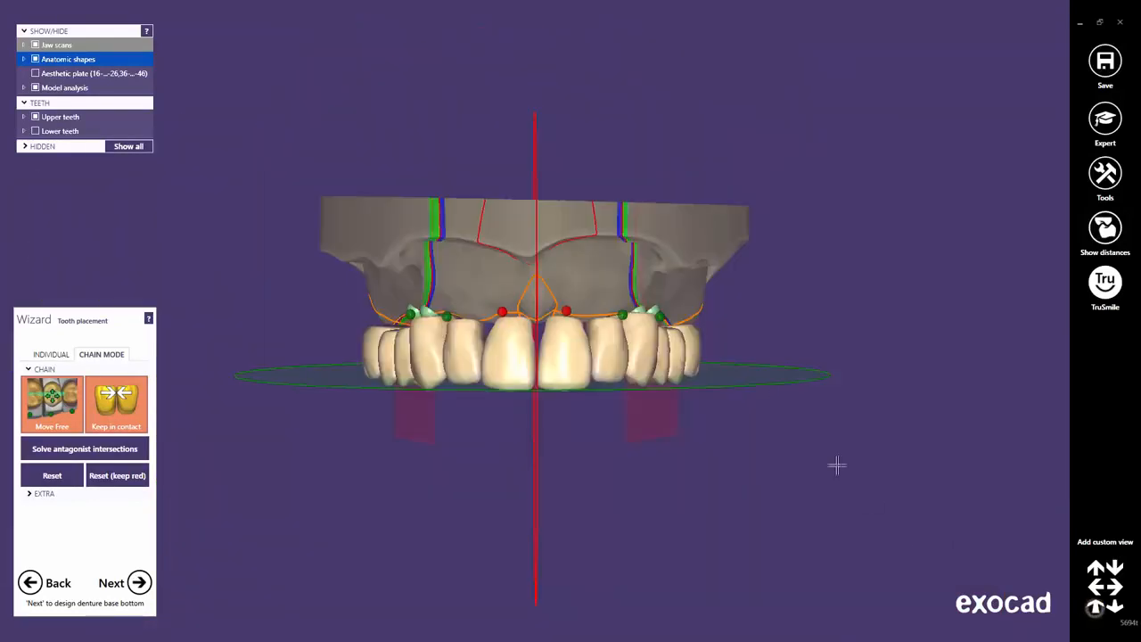
click(39, 132)
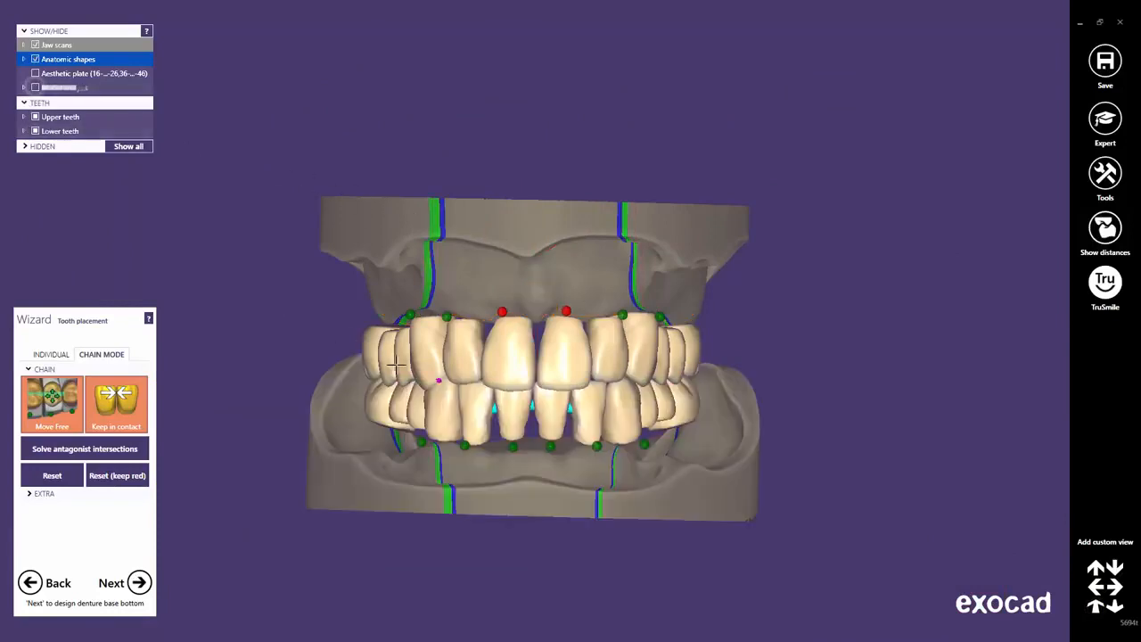
Hide the lower jaw scan and model analysis overlays for a close view of the teeth.
mouse_move(496, 421)
right_down()
mouse_move(497, 484)
mouse_move(494, 421)
right_up()
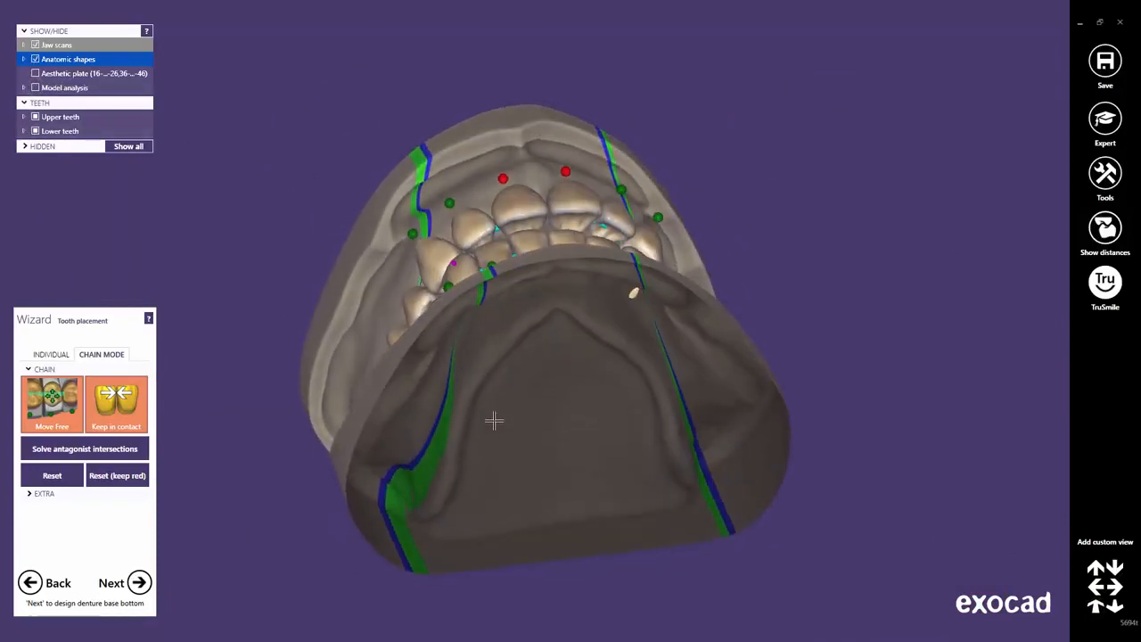
click(23, 44)
click(47, 59)
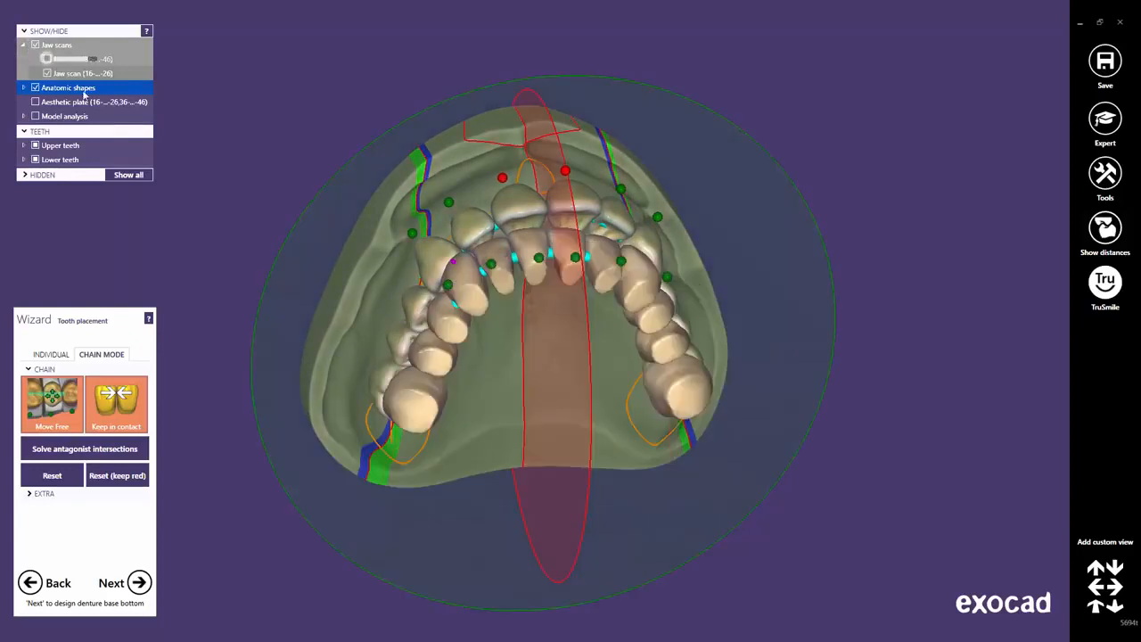
scroll(298, 276, up, 6)
right_drag(314, 335, 235, 192)
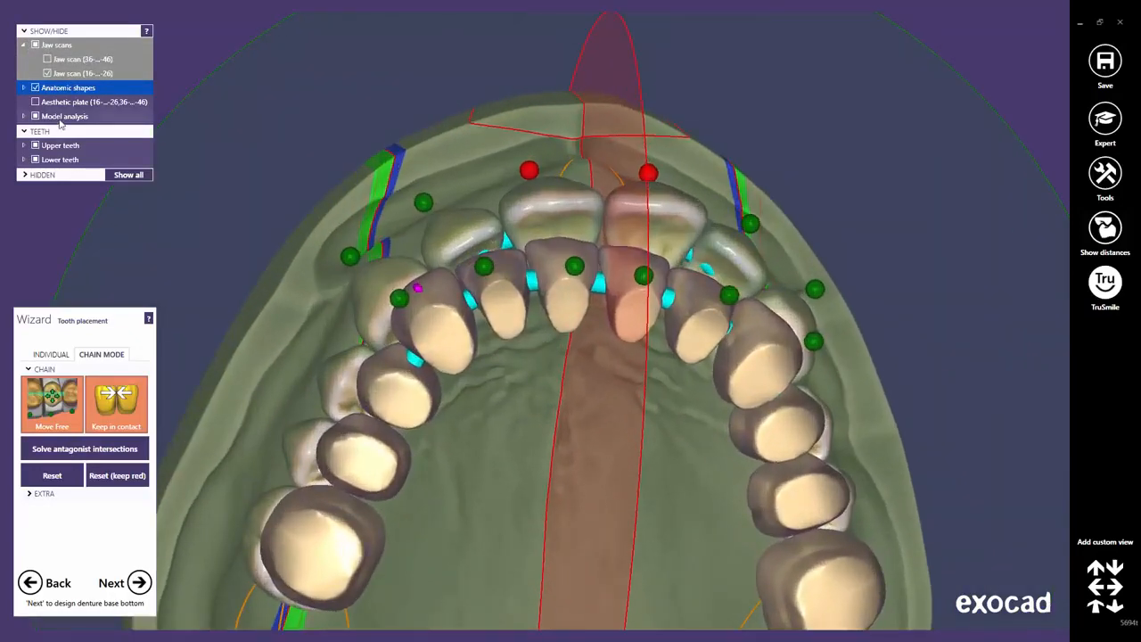
click(36, 116)
right_drag(726, 297, 623, 292)
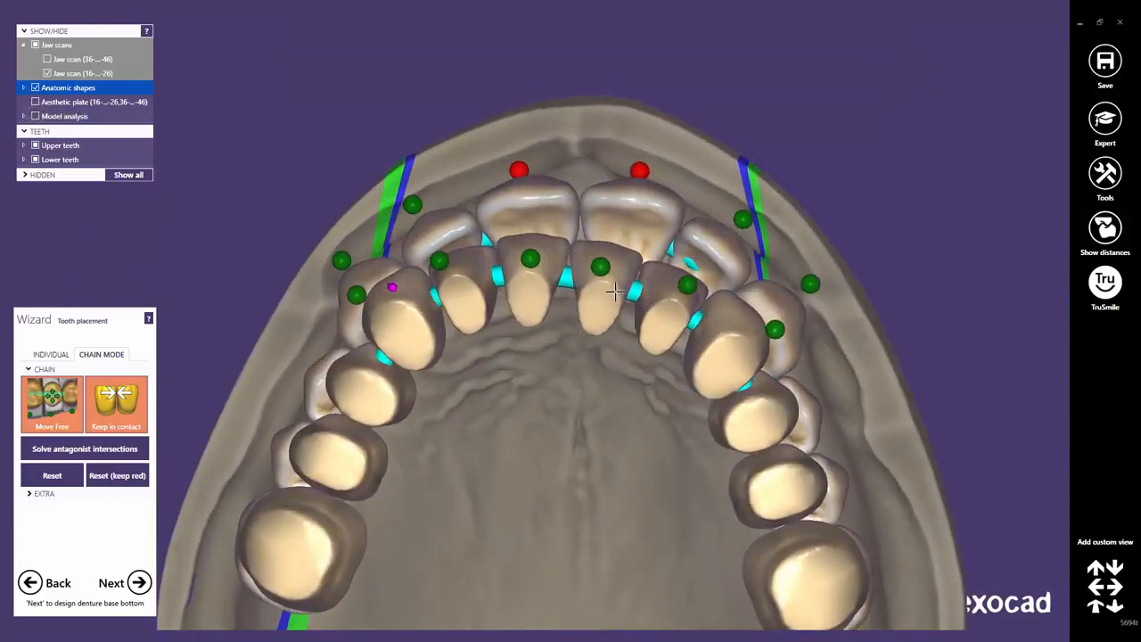
drag(608, 295, 608, 296)
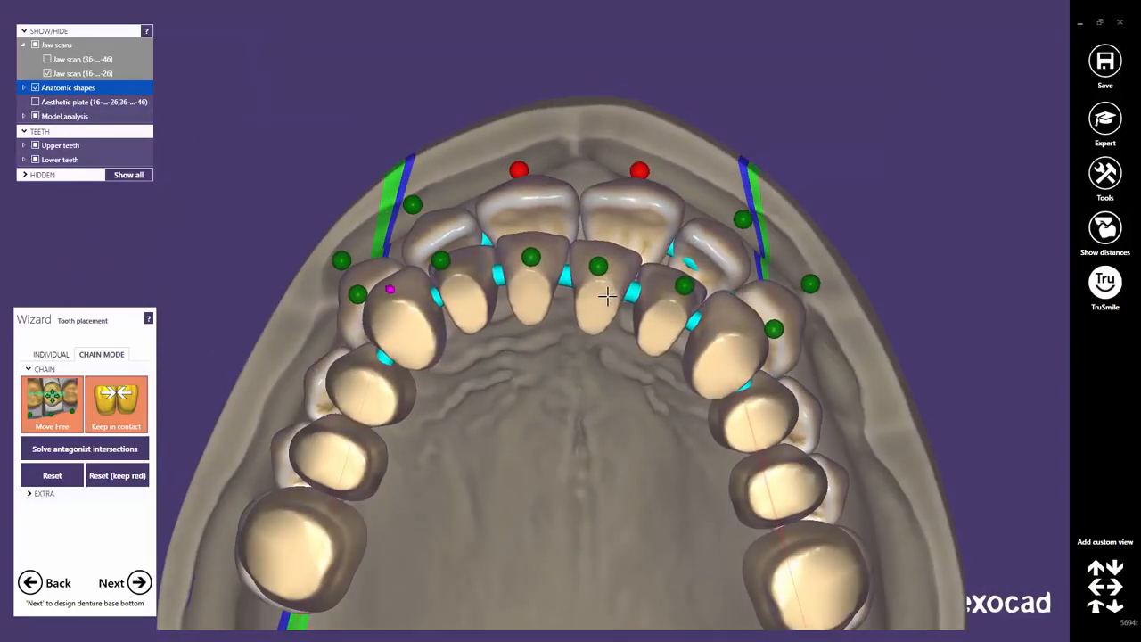
With Keep in contact on, shift the front teeth and canine chain along the arch.
click(41, 426)
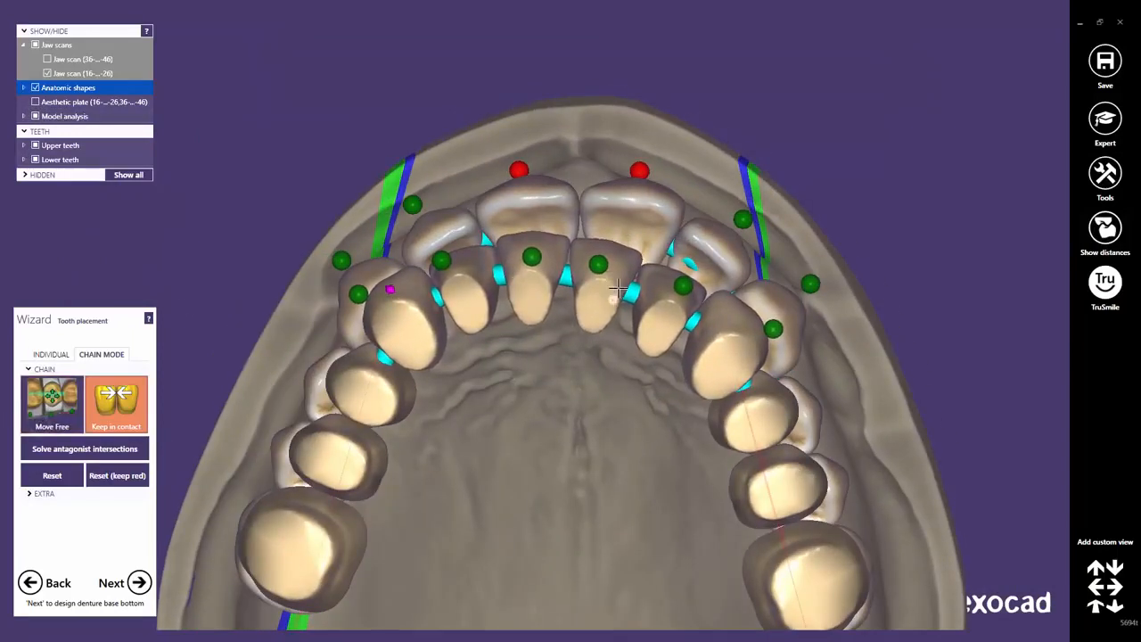
drag(619, 288, 624, 280)
drag(669, 311, 671, 309)
drag(404, 321, 413, 322)
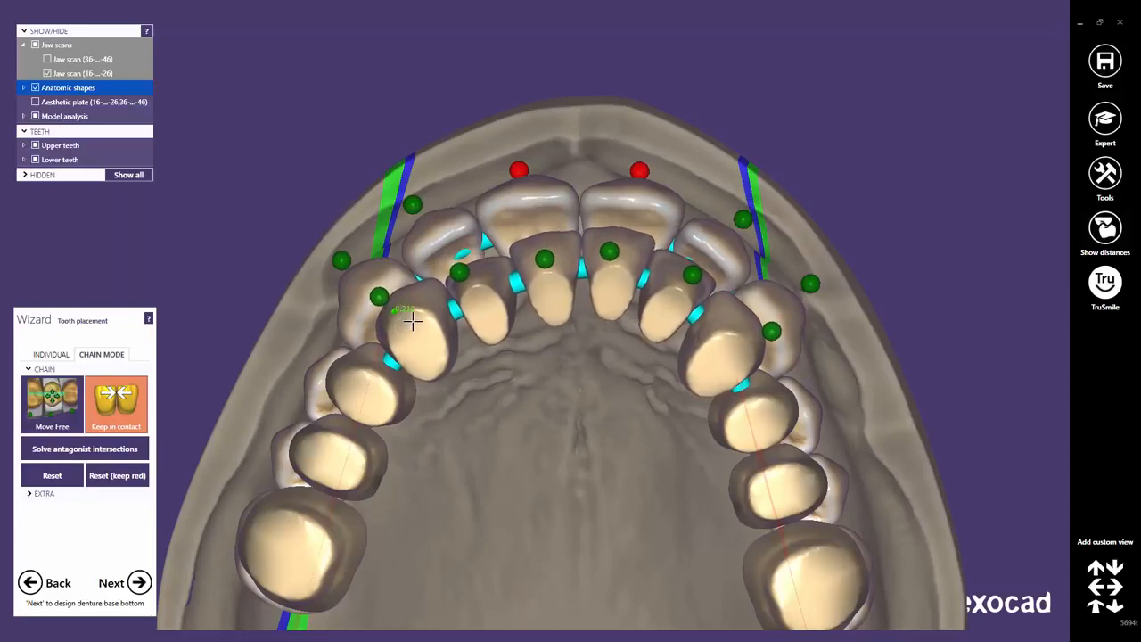
scroll(462, 323, down, 1)
scroll(462, 323, down, 2)
right_drag(461, 323, 508, 491)
scroll(601, 301, up, 4)
middle_drag(604, 405, 569, 488)
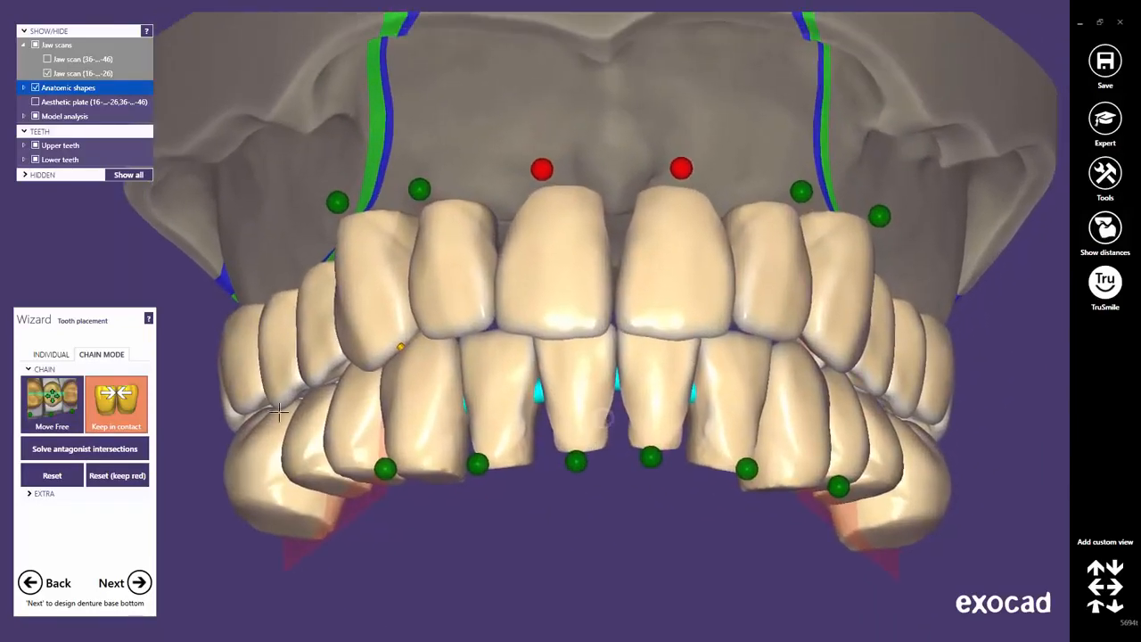
In Move Free mode, individually adjust the lower lateral and central incisors.
click(58, 404)
drag(498, 401, 498, 393)
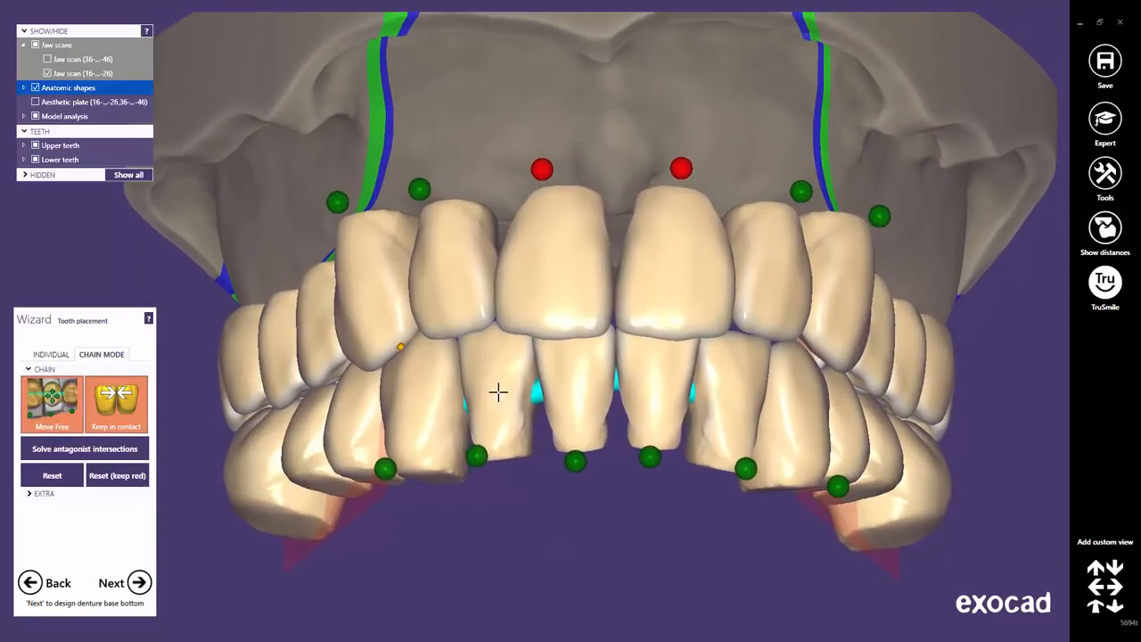
right_drag(692, 382, 499, 349)
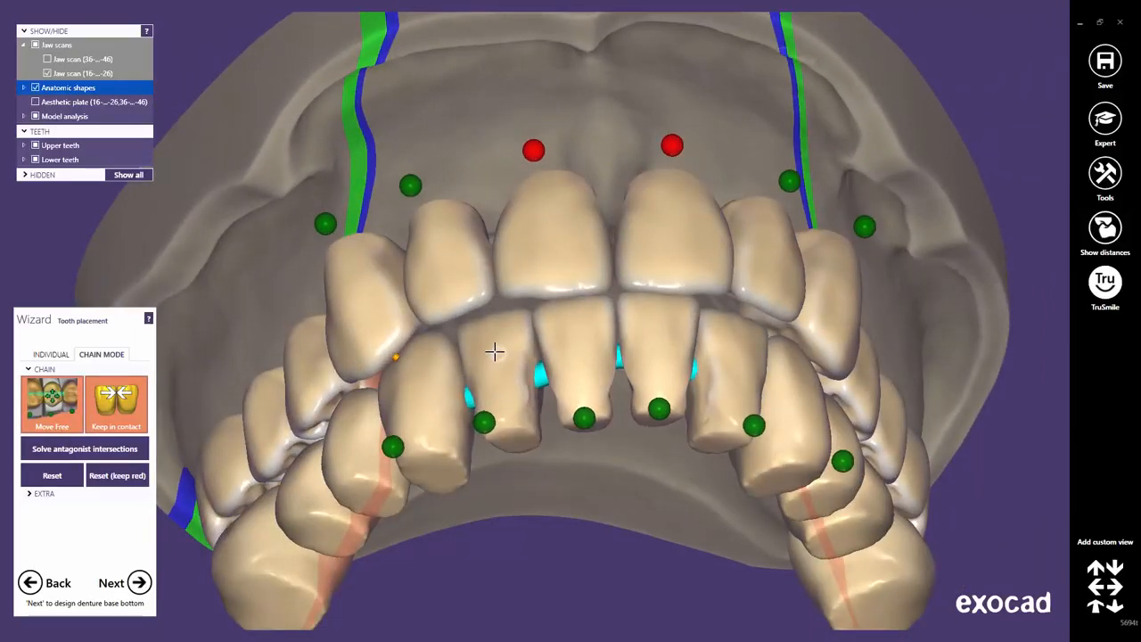
drag(493, 359, 494, 363)
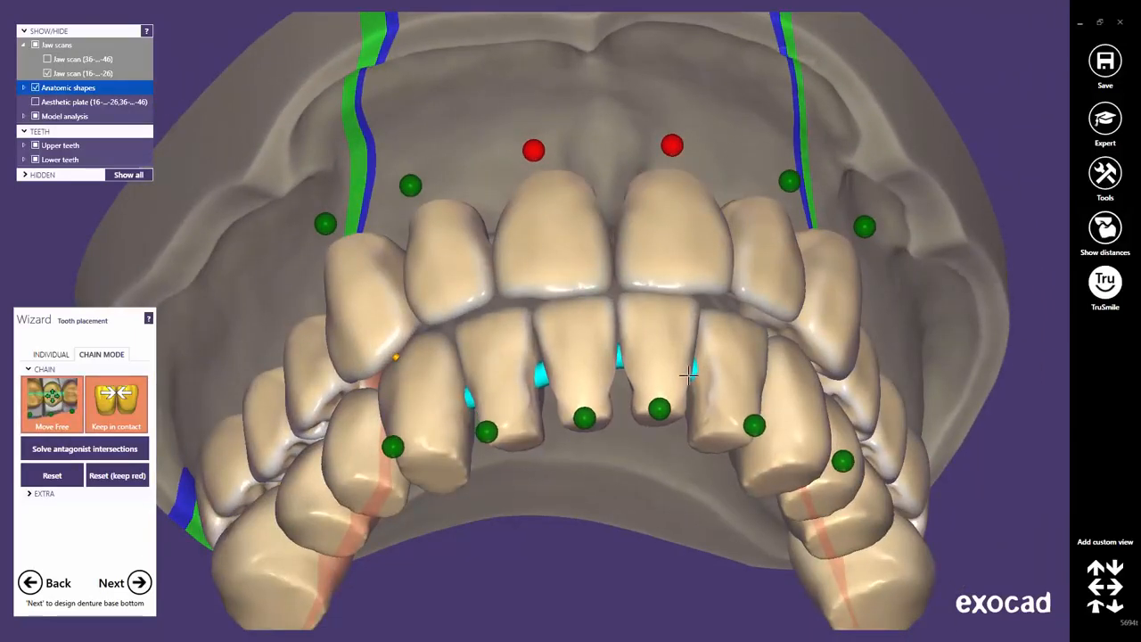
right_drag(688, 376, 716, 367)
drag(684, 306, 665, 307)
drag(722, 348, 722, 343)
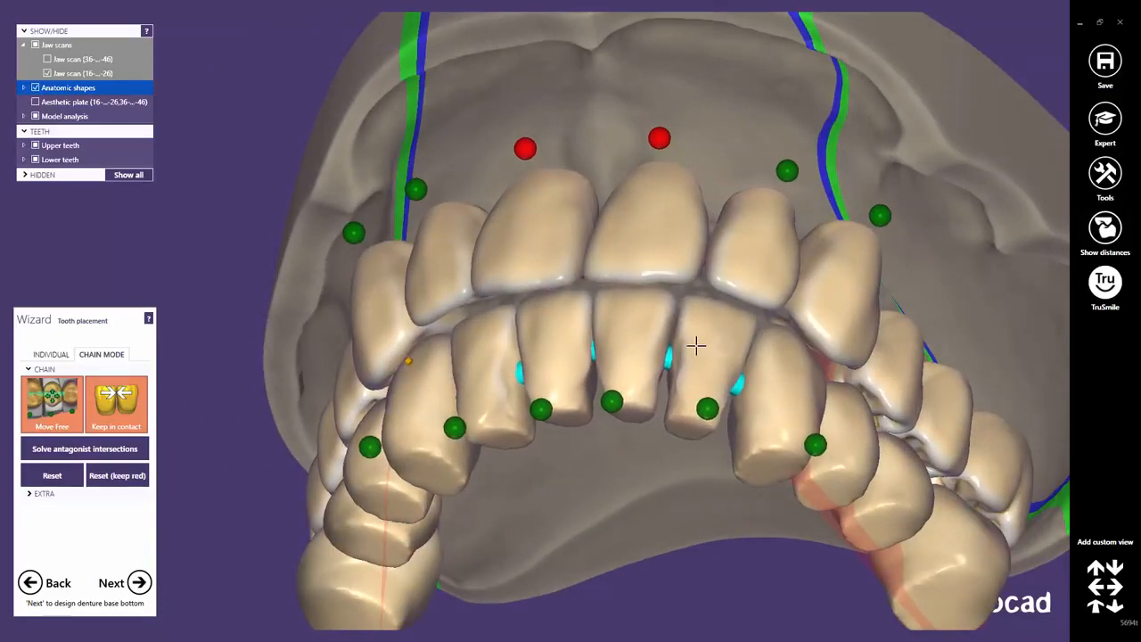
right_drag(706, 348, 737, 334)
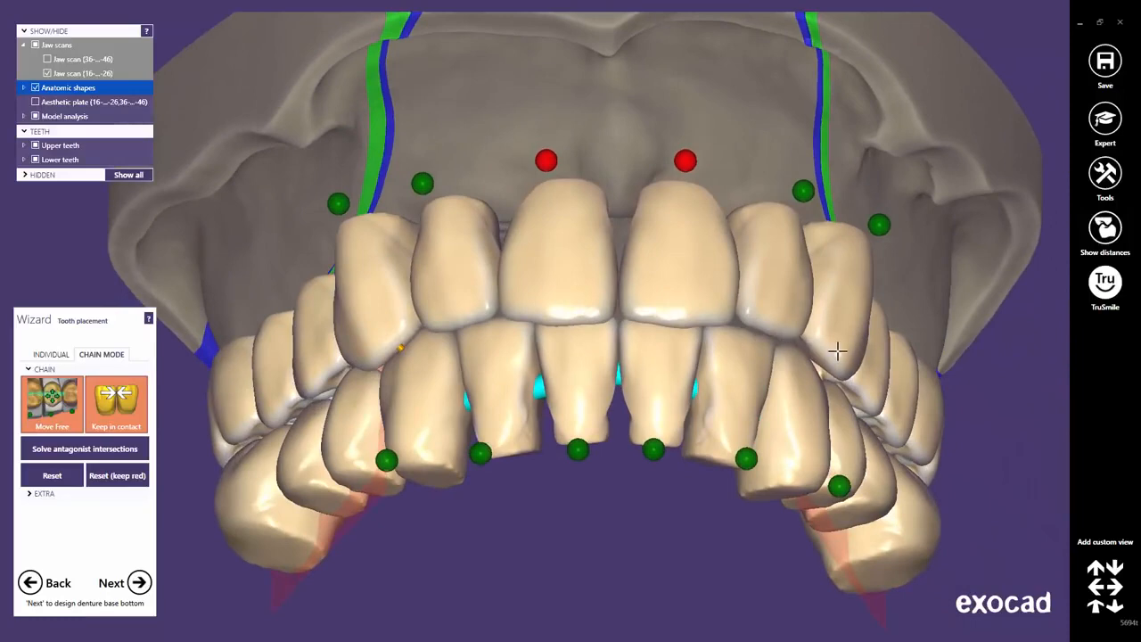
Adjust both upper canines and shift the lower front teeth slightly right.
mouse_move(836, 351)
mouse_down()
mouse_move(839, 342)
mouse_move(811, 339)
mouse_up()
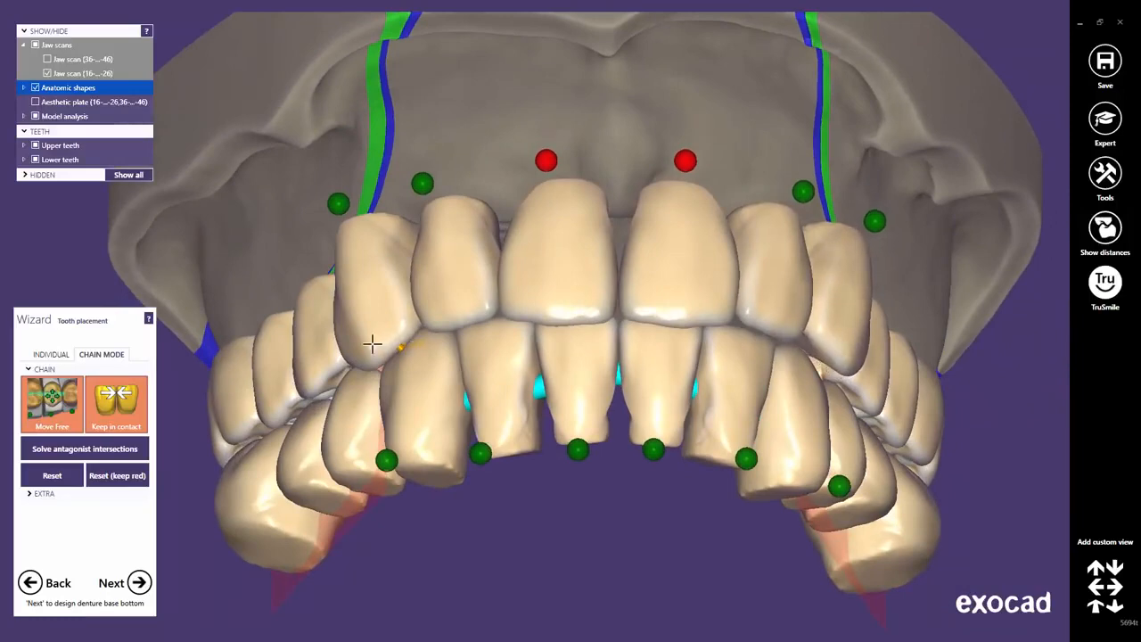
drag(372, 344, 366, 340)
drag(392, 382, 399, 378)
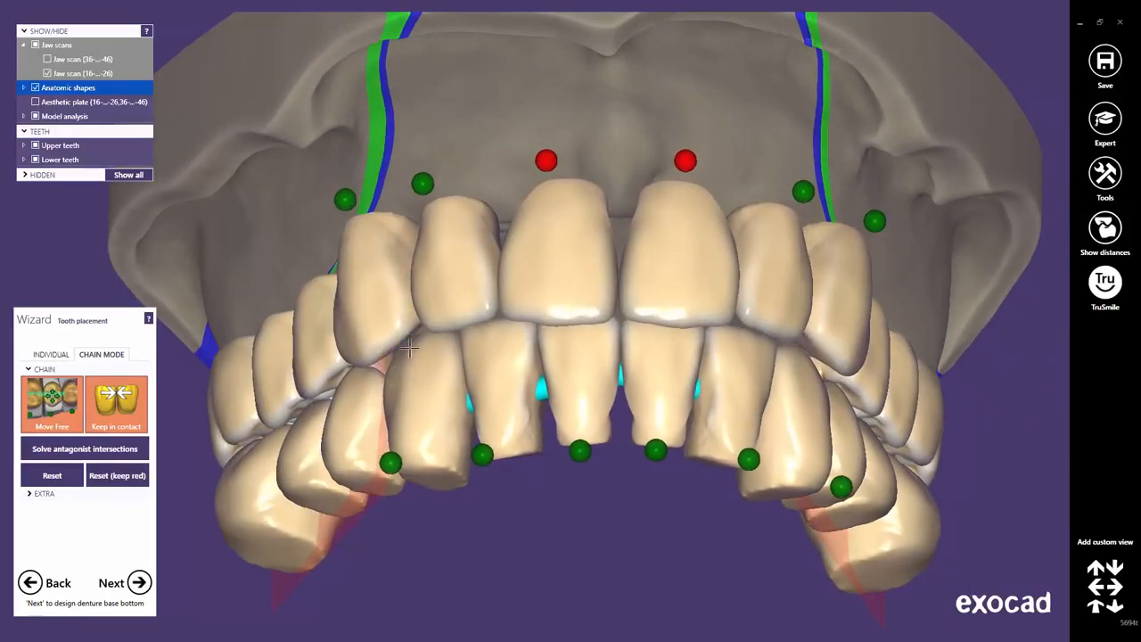
right_drag(410, 348, 412, 357)
scroll(544, 357, down, 4)
right_drag(546, 357, 596, 321)
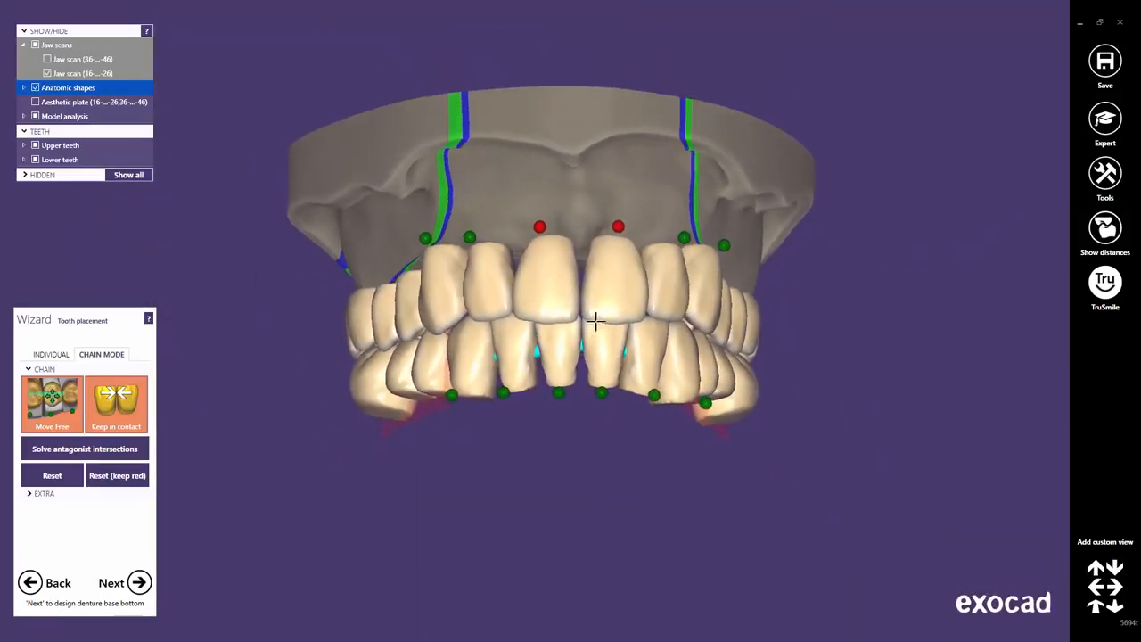
scroll(600, 307, up, 3)
Release the pinned upper central incisors and adjust the right central and left lateral incisors.
click(630, 176)
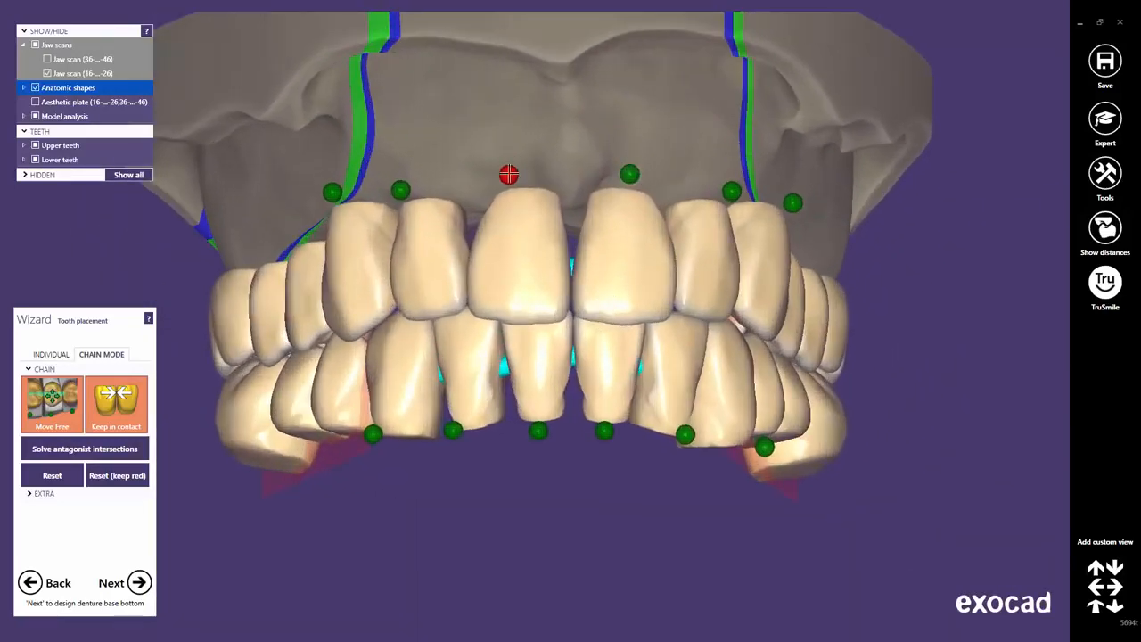
click(509, 176)
drag(609, 245, 600, 246)
right_drag(603, 308, 615, 226)
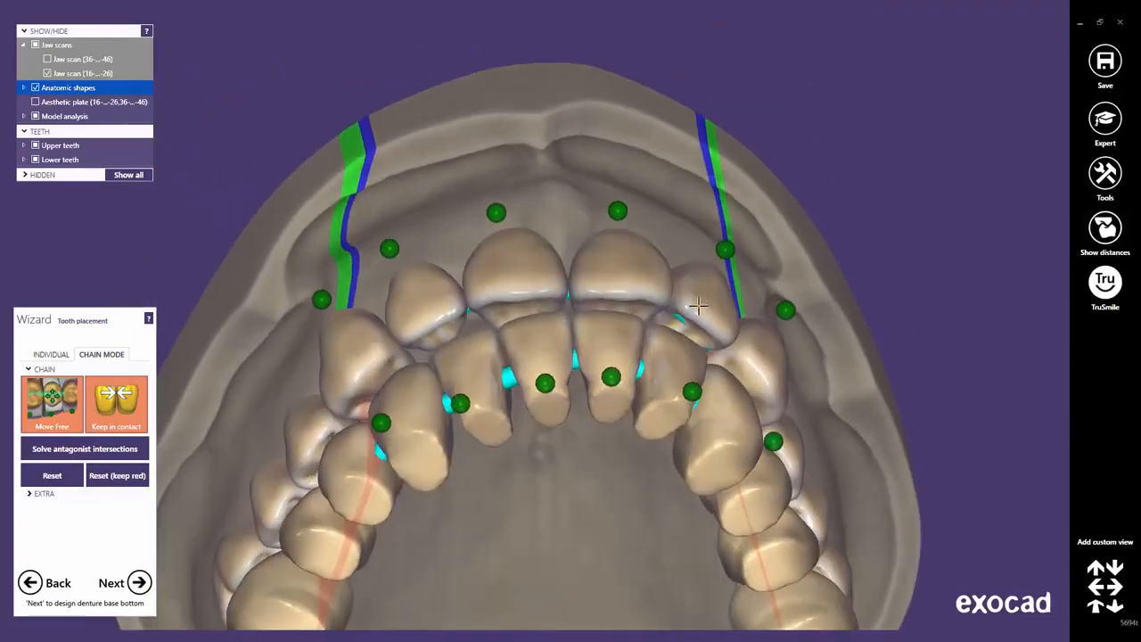
drag(700, 308, 702, 314)
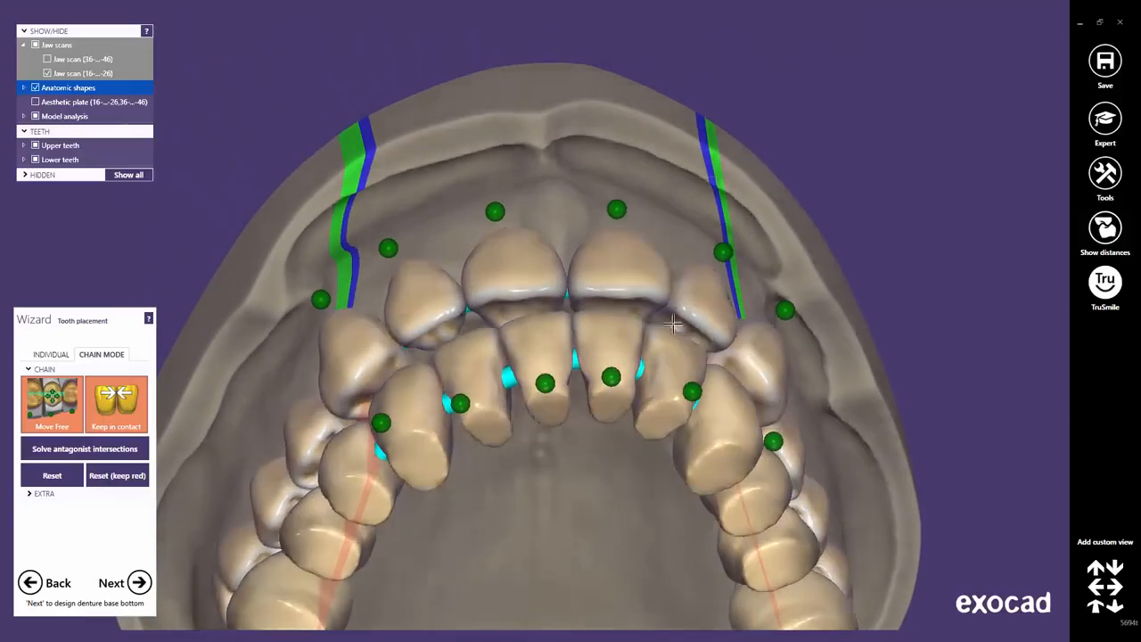
right_drag(675, 319, 667, 394)
drag(704, 288, 702, 286)
Fine-tune the upper right lateral incisor and return to the standard frontal view.
right_drag(650, 295, 641, 295)
drag(414, 270, 418, 269)
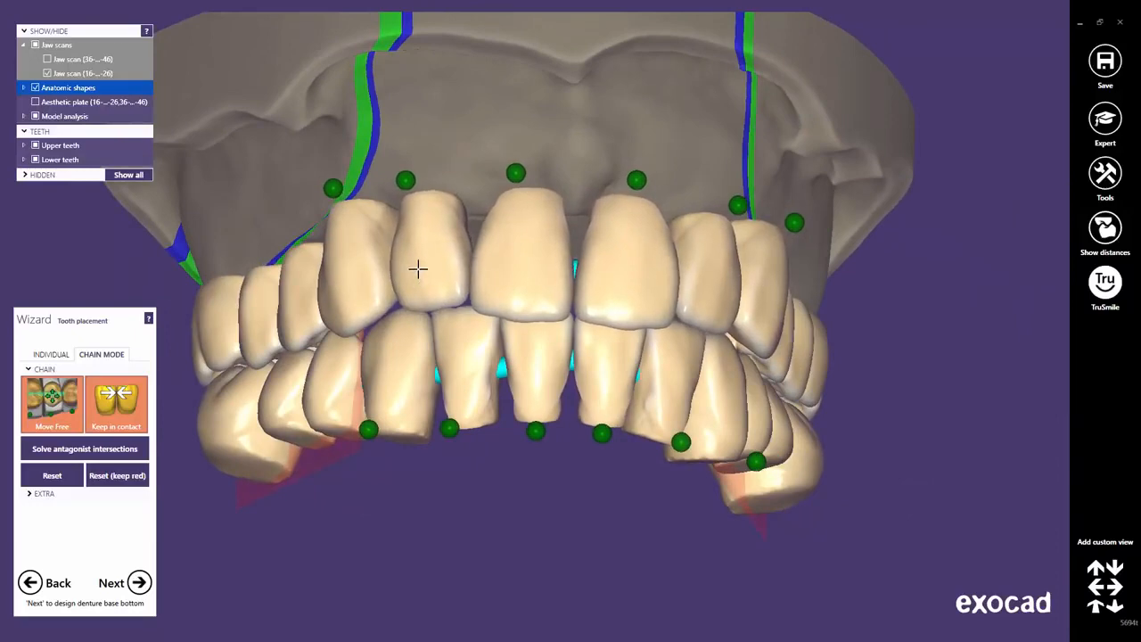
right_drag(413, 269, 412, 271)
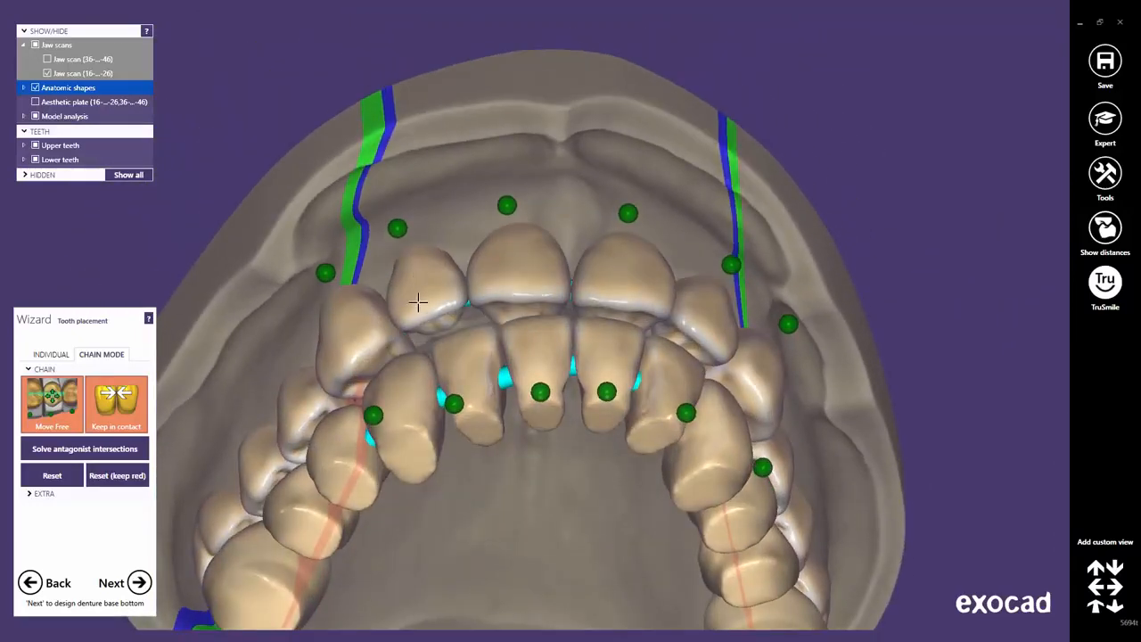
drag(419, 303, 419, 306)
right_drag(416, 304, 413, 300)
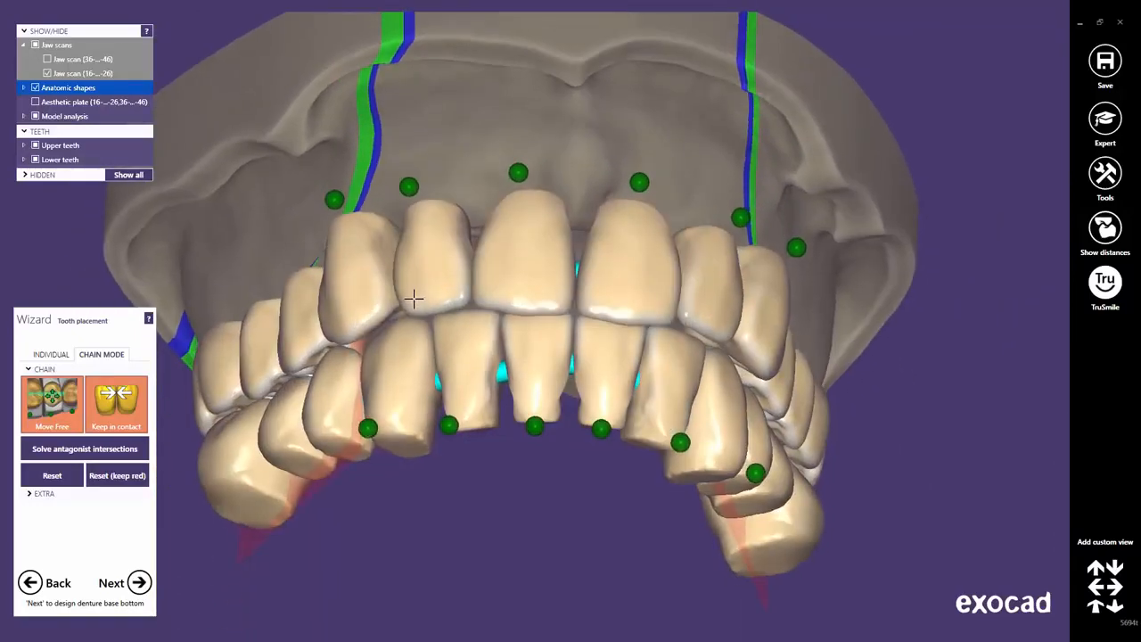
drag(410, 289, 413, 293)
right_drag(647, 285, 719, 300)
right_drag(656, 331, 643, 335)
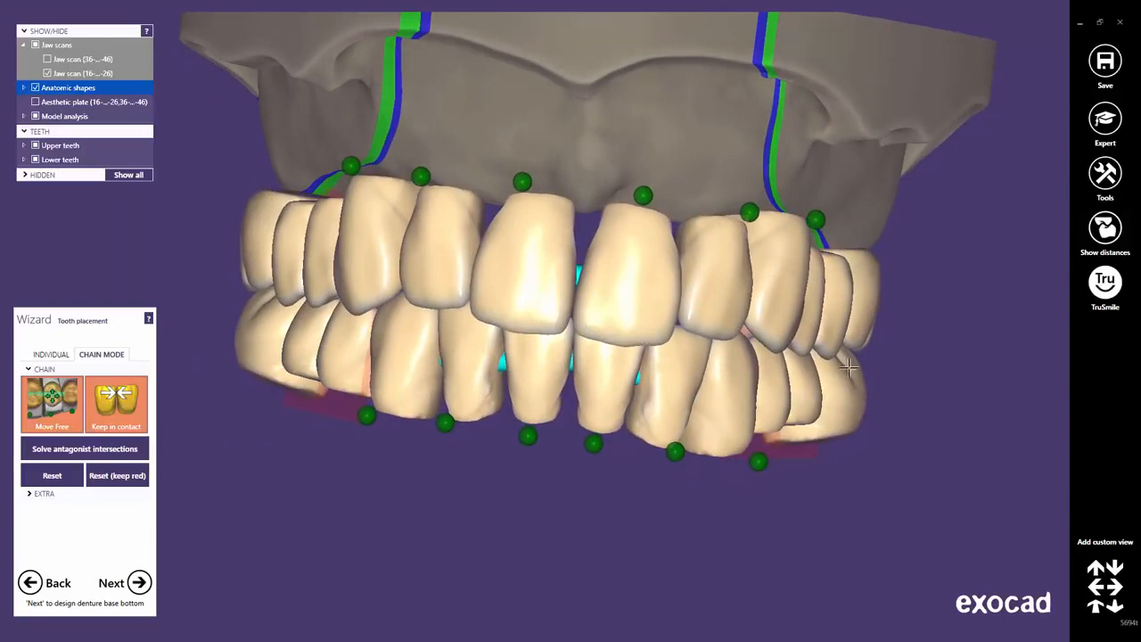
click(1095, 607)
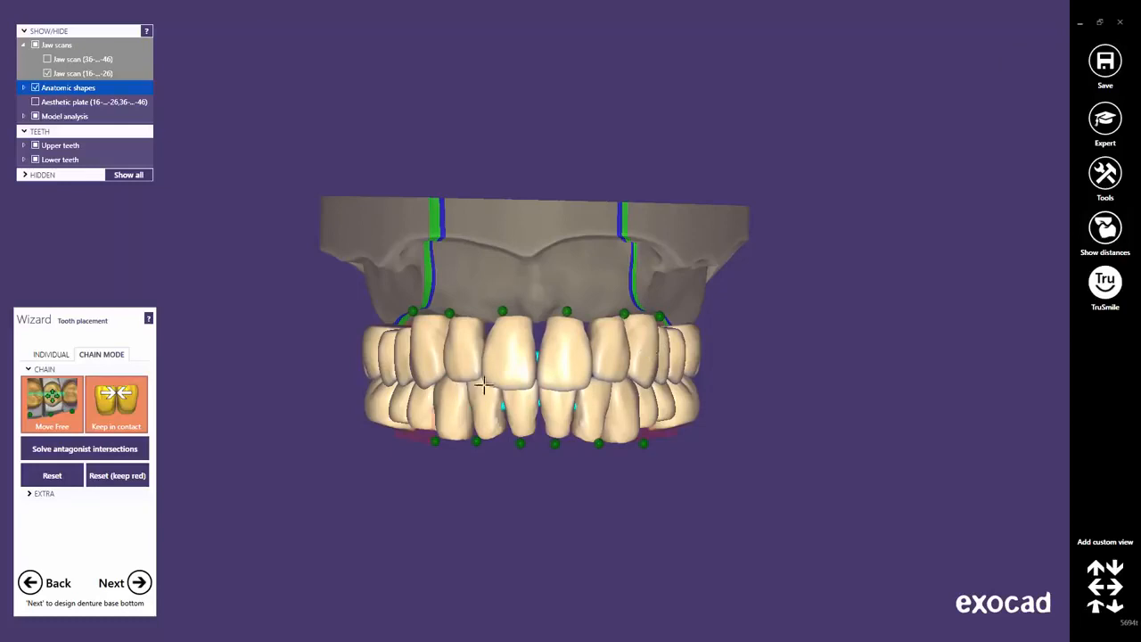
right_drag(482, 385, 585, 347)
click(1096, 608)
Show the lower jaw scan with the setup and tilt the upper front tooth slightly.
click(47, 59)
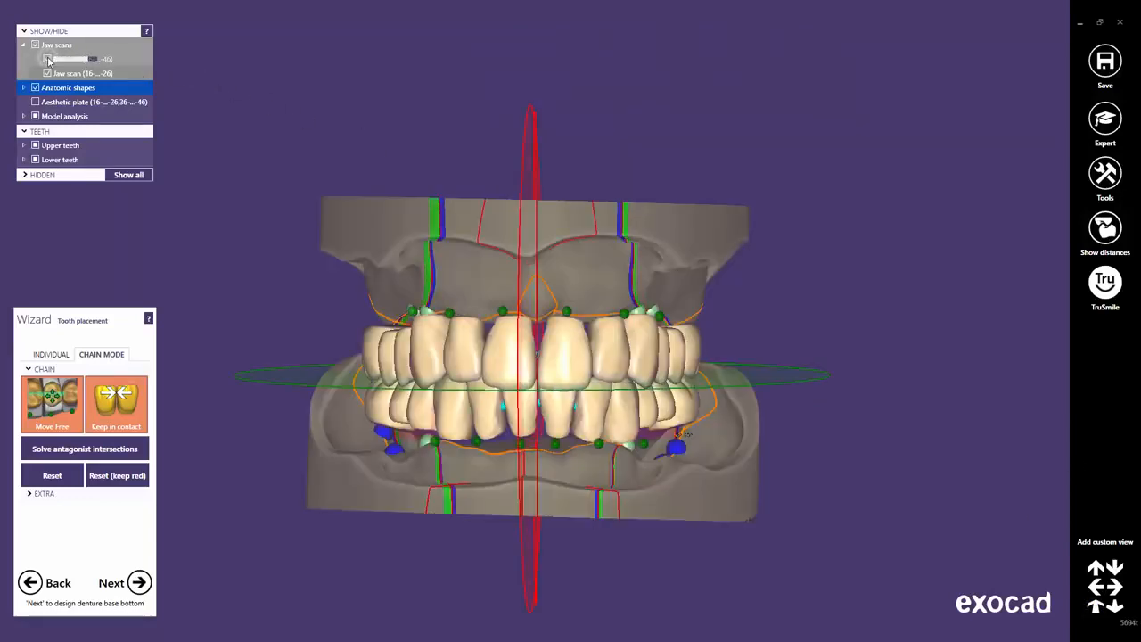
scroll(495, 388, up, 2)
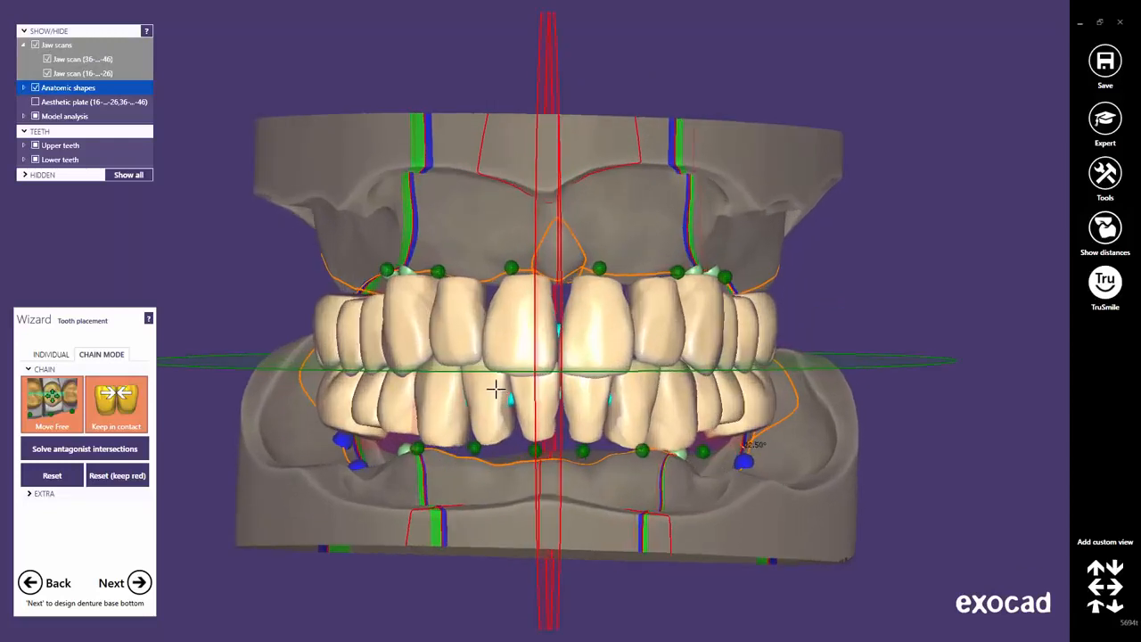
drag(492, 359, 493, 365)
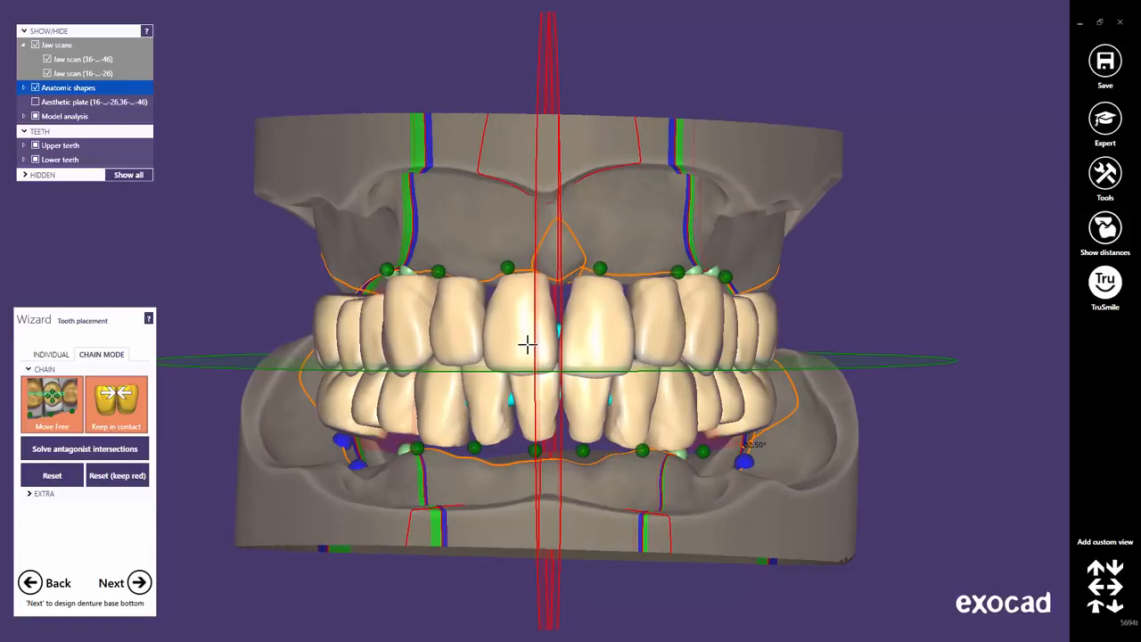
right_drag(528, 344, 542, 406)
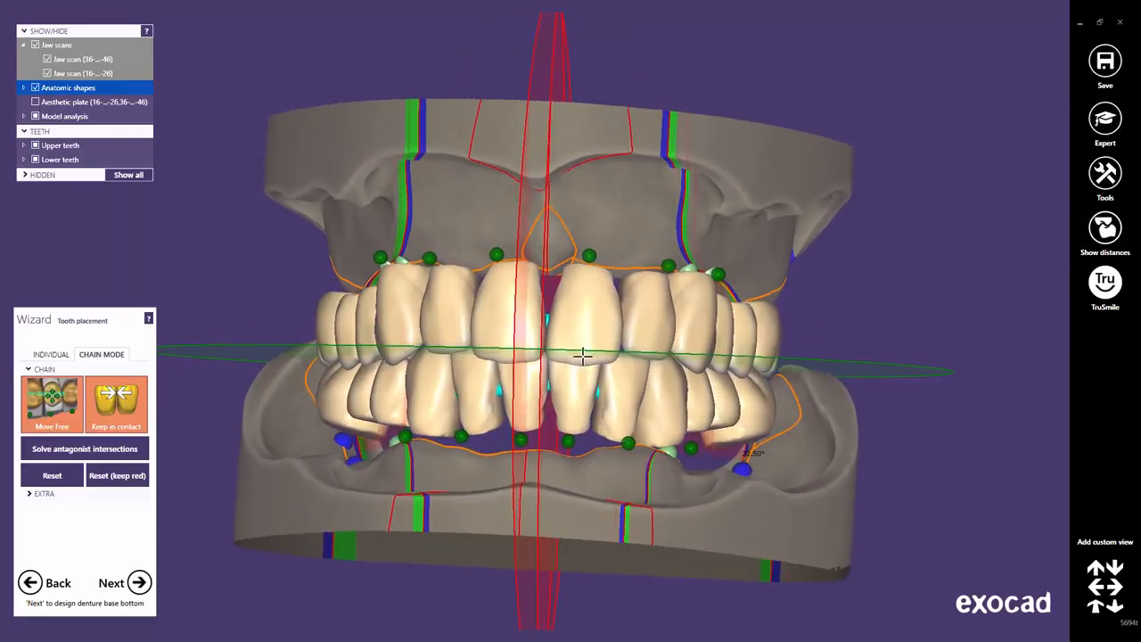
right_drag(679, 346, 675, 344)
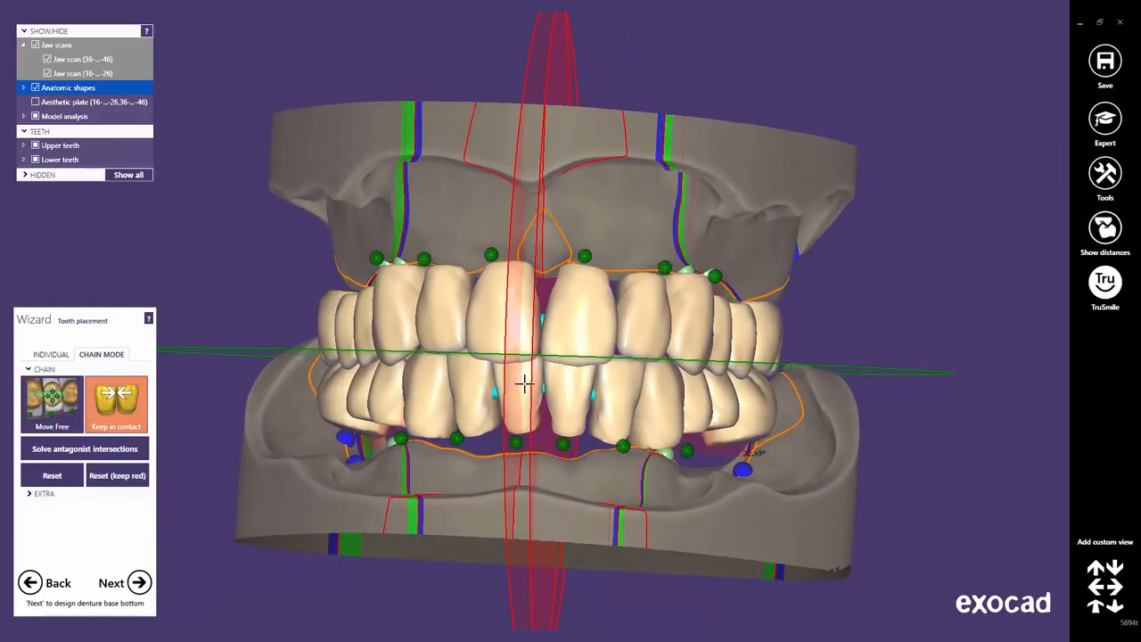
Nudge the lower front teeth slightly down and outward, then check from a straight front view.
drag(525, 382, 522, 387)
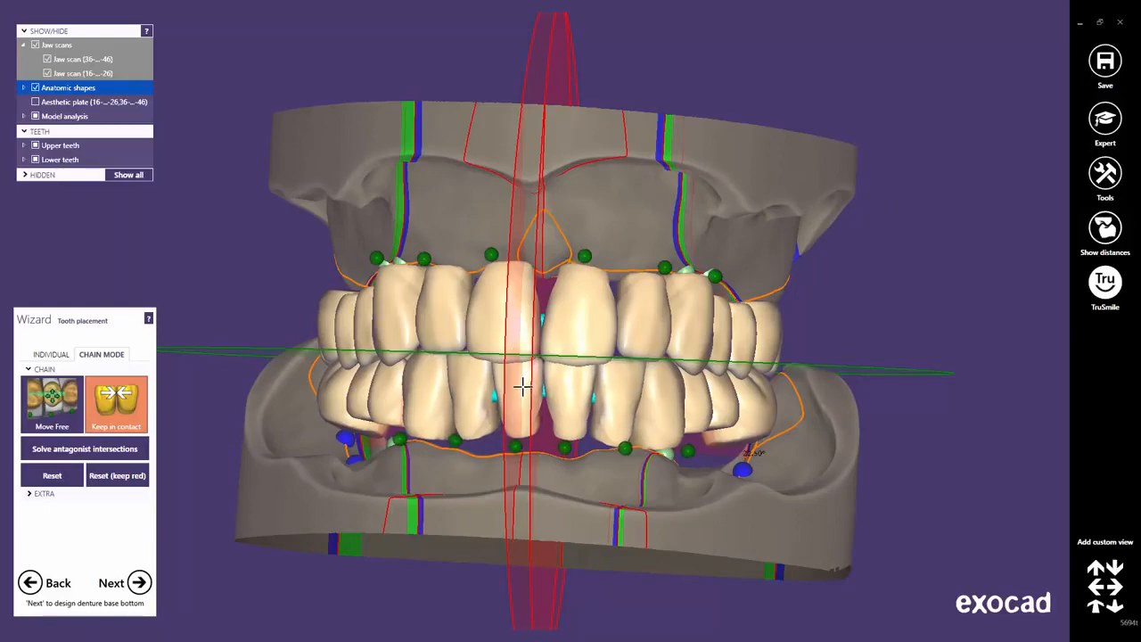
right_drag(532, 397, 532, 398)
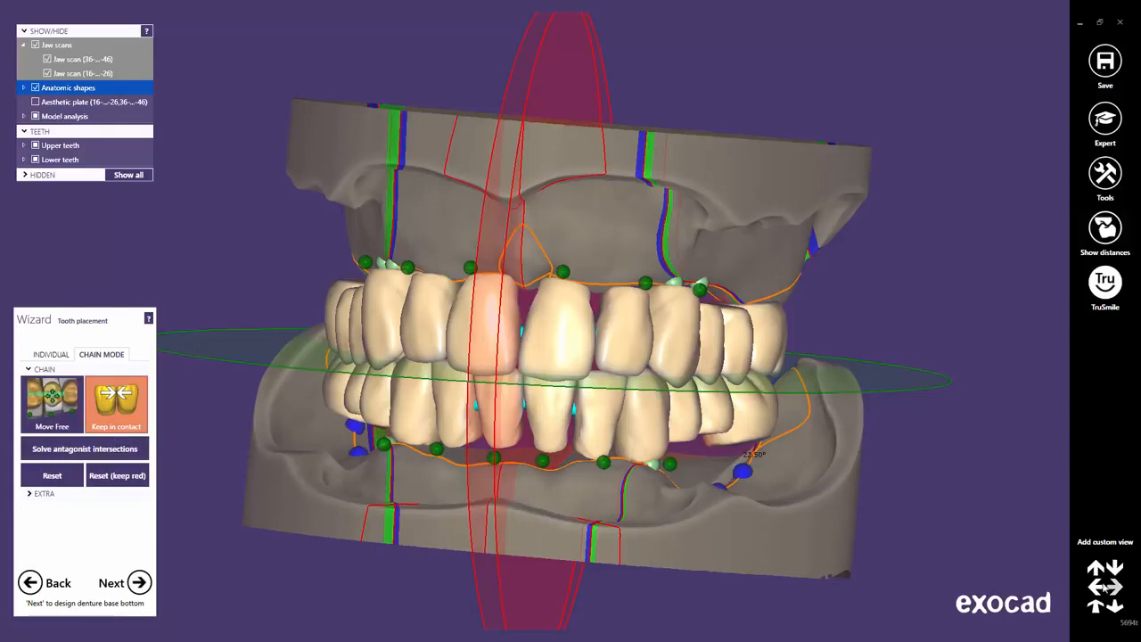
click(1094, 606)
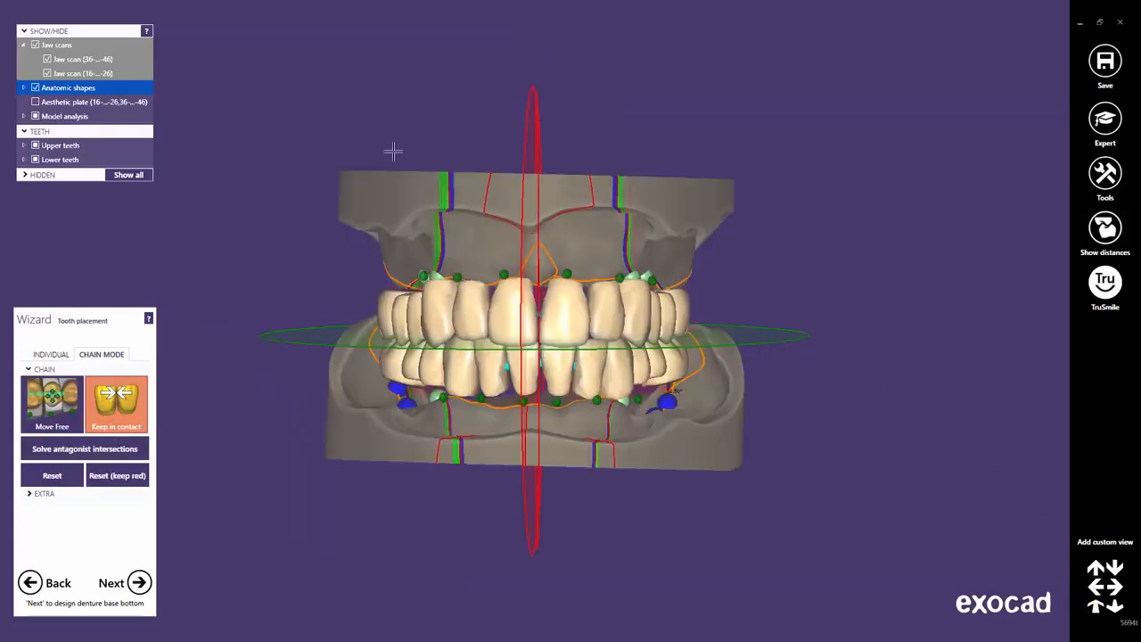
click(139, 583)
Set the insertion direction from an underside view of the upper jaw and block out the base bottom (0.03 mm offset, -10°).
click(141, 583)
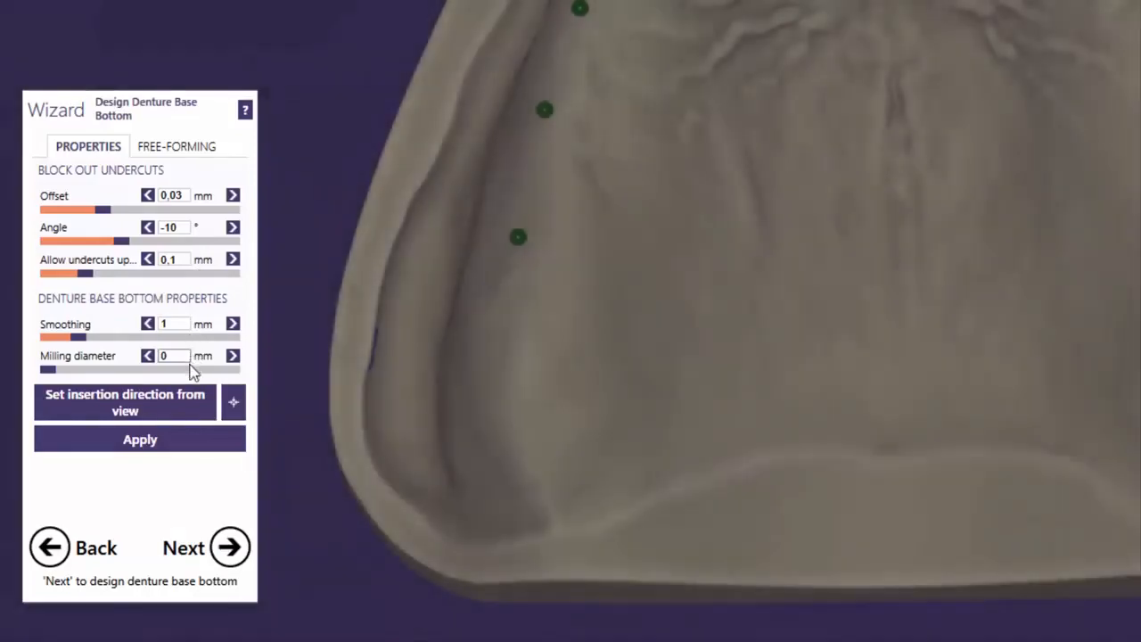
right_drag(395, 268, 515, 311)
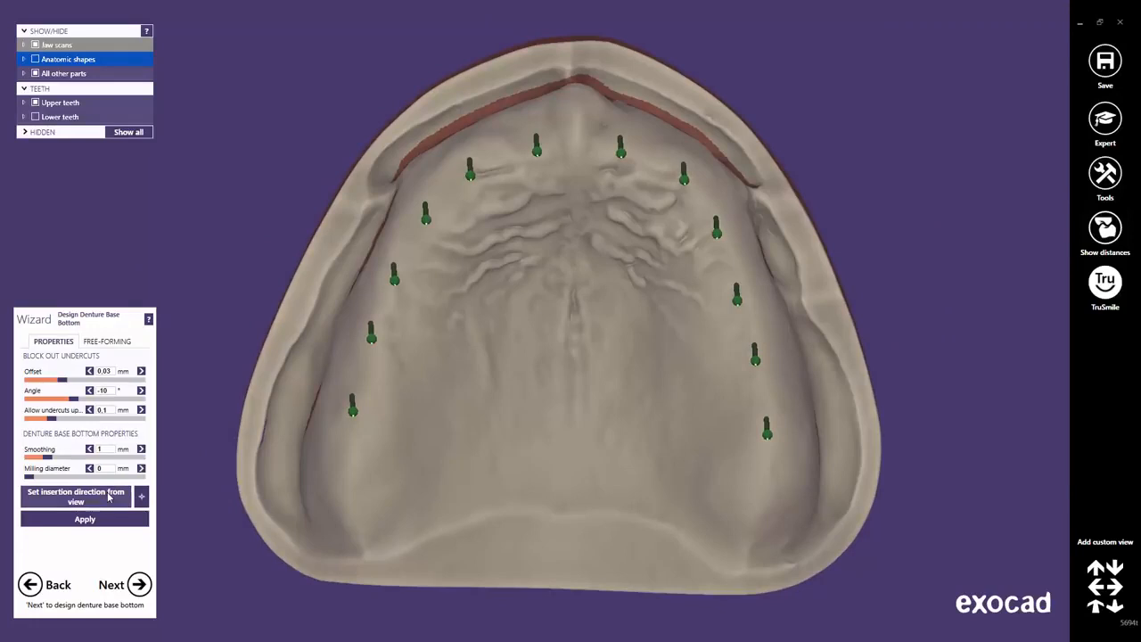
click(105, 500)
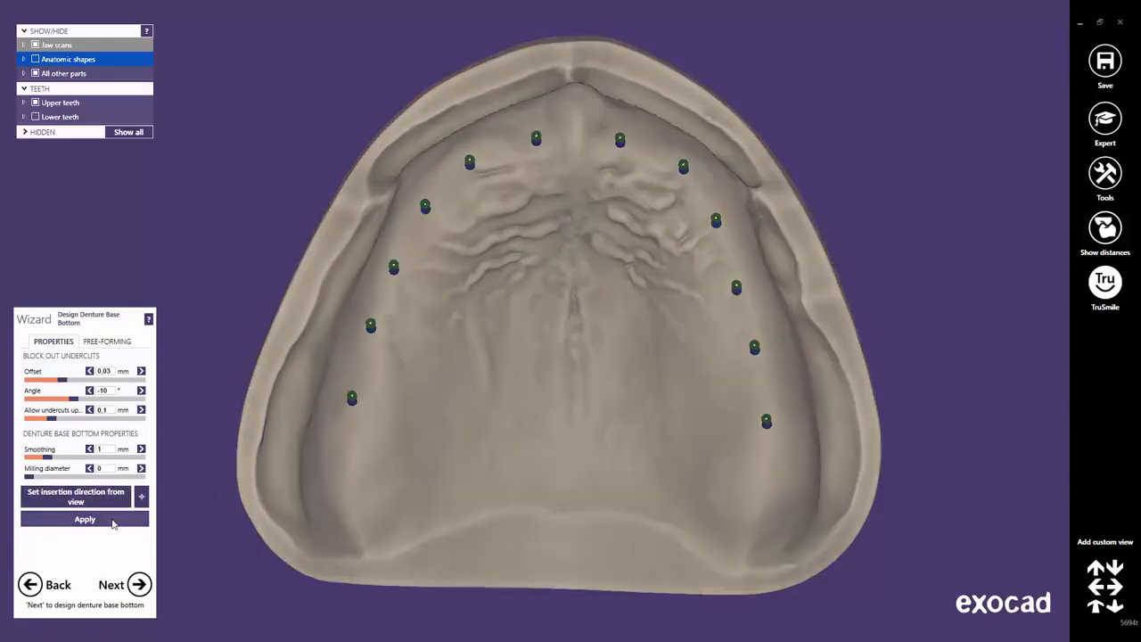
click(85, 518)
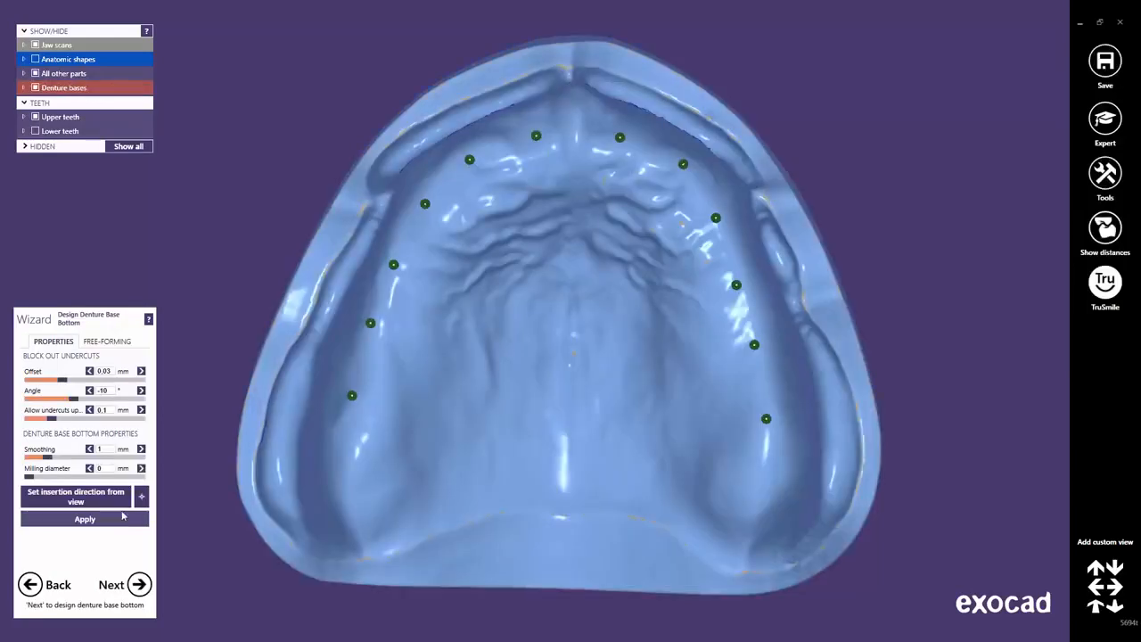
With a stronger free-forming brush, remove the undercut joining the two front regions.
click(123, 516)
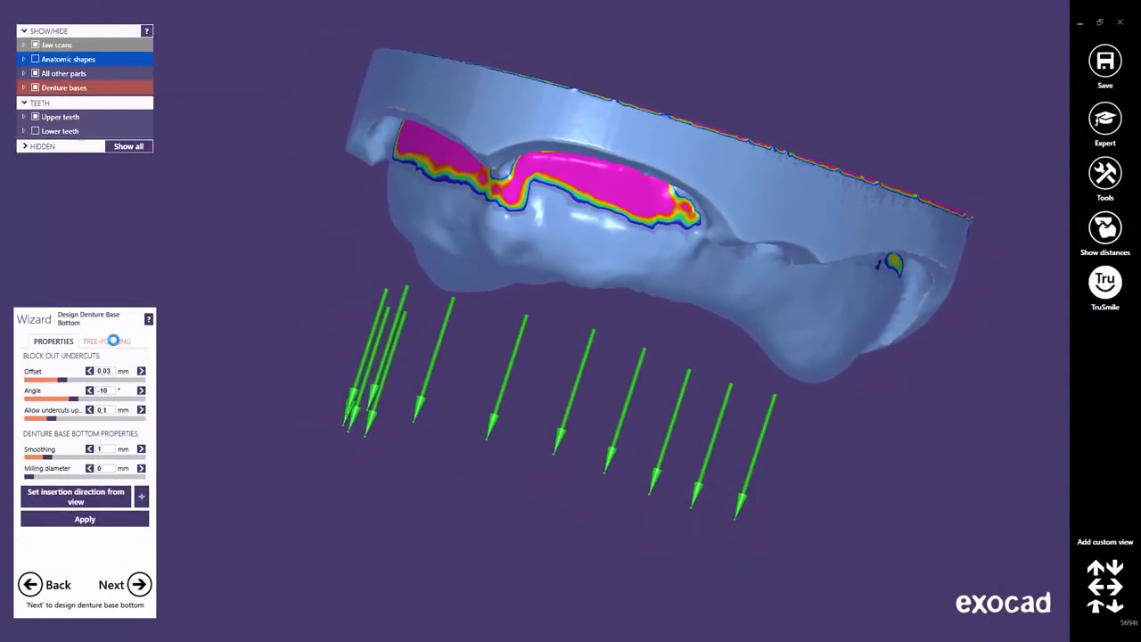
click(113, 340)
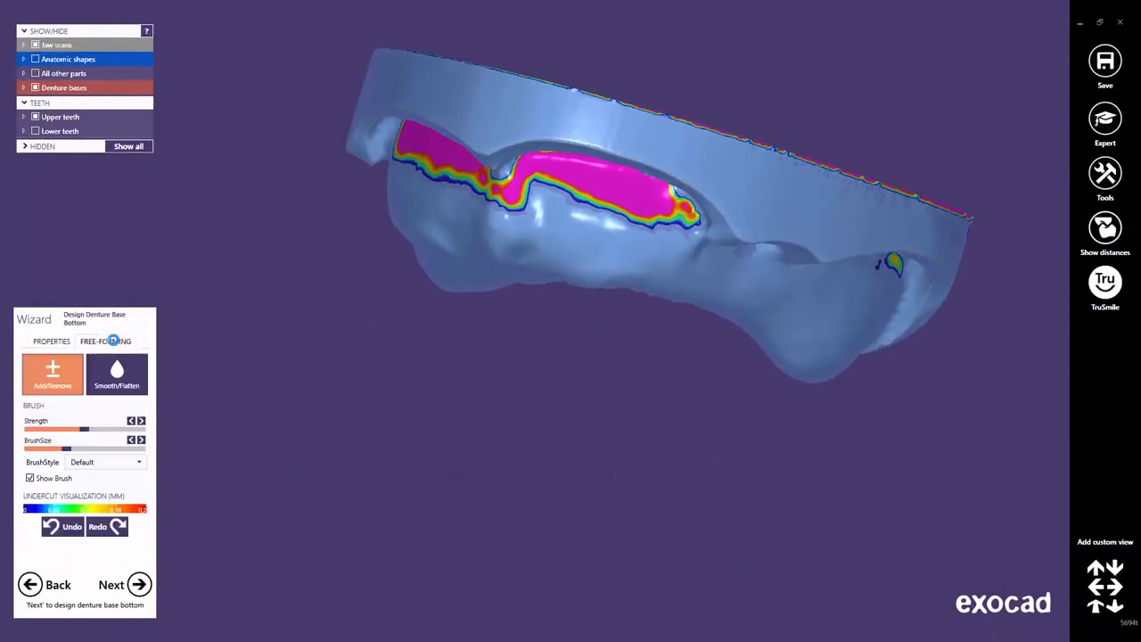
mouse_move(93, 430)
mouse_down()
mouse_move(109, 430)
mouse_move(74, 449)
mouse_up()
scroll(561, 199, up, 5)
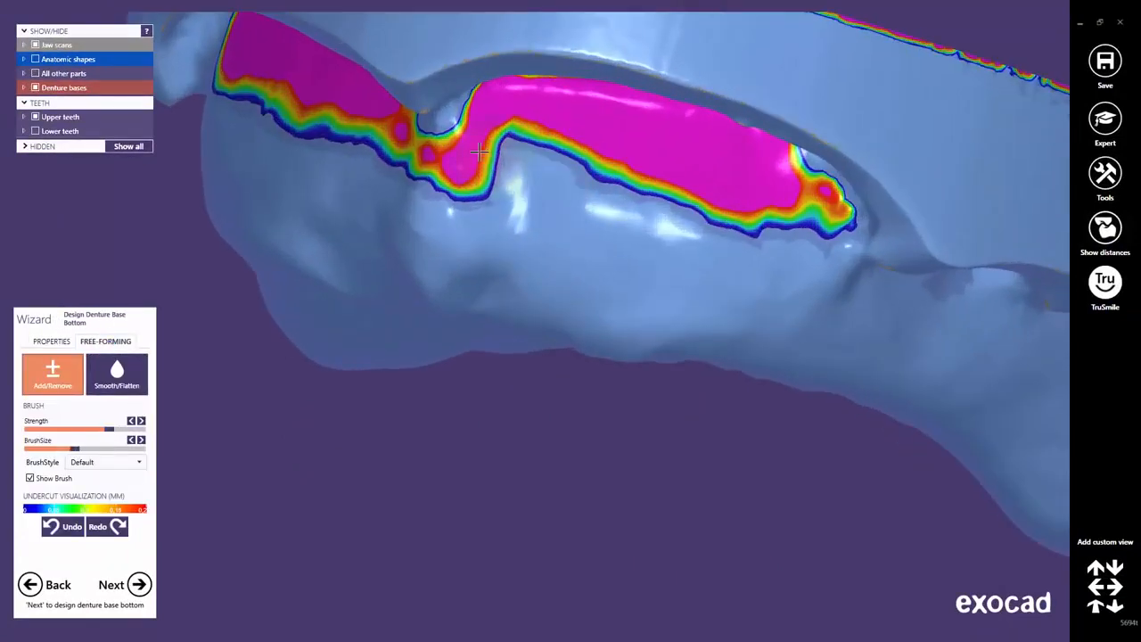
drag(418, 172, 409, 136)
middle_click(430, 150)
right_drag(529, 298, 537, 294)
mouse_move(536, 295)
mouse_down()
mouse_move(499, 287)
mouse_move(519, 343)
mouse_move(565, 275)
mouse_move(539, 293)
mouse_move(532, 329)
mouse_up()
Build up the bump below the front palate peak and review the full palate.
right_drag(490, 347, 435, 317)
middle_click(435, 357)
scroll(438, 371, down, 6)
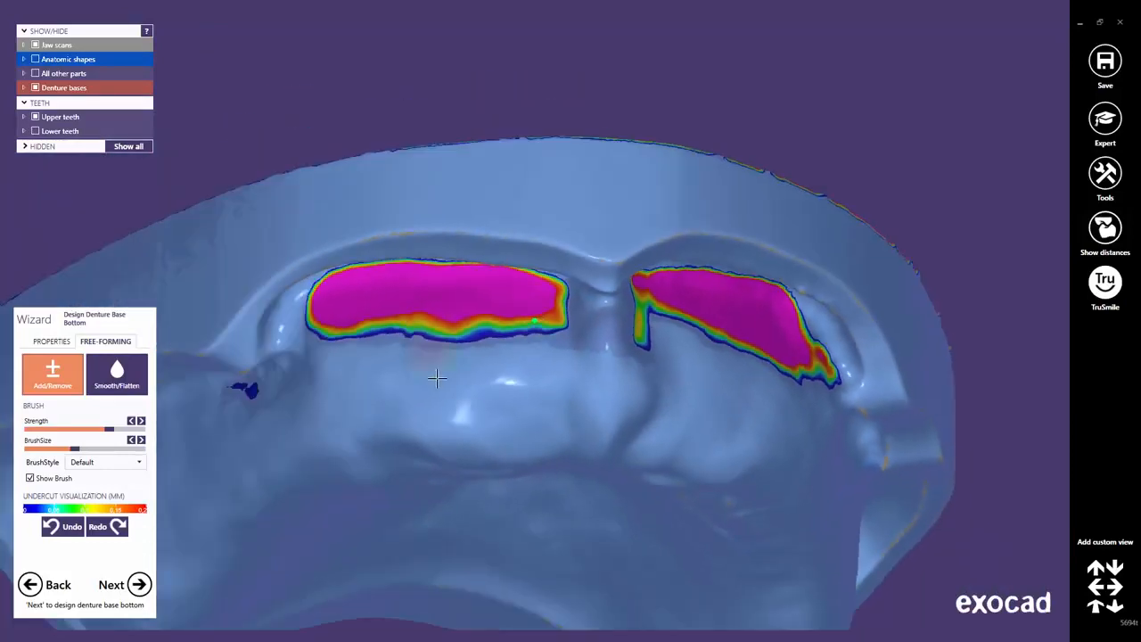
right_drag(552, 432, 554, 423)
scroll(561, 392, up, 4)
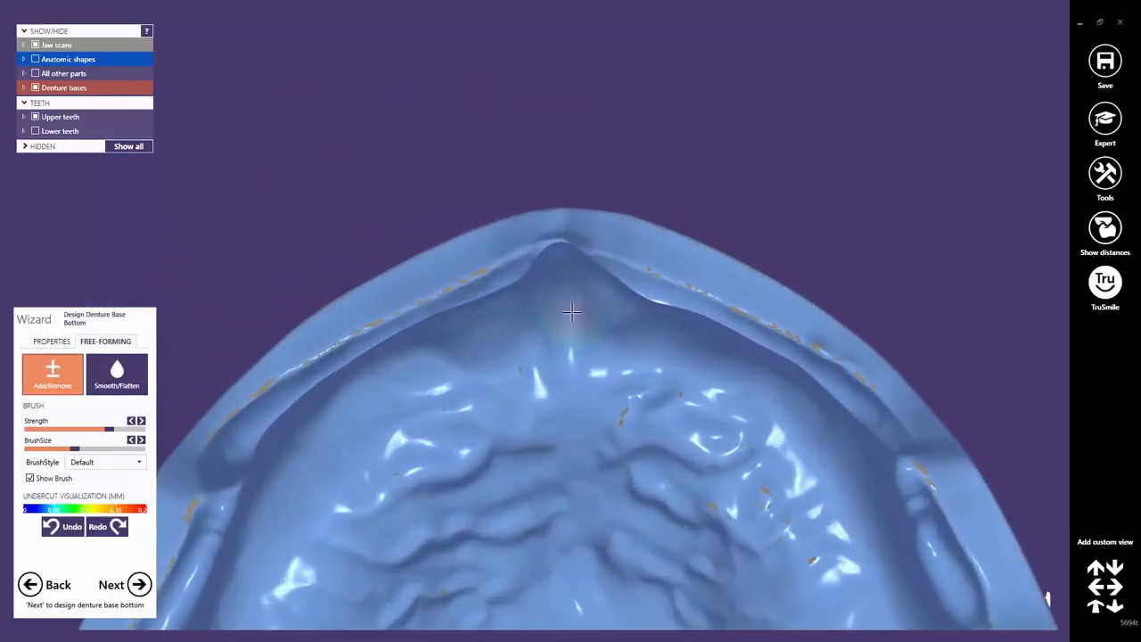
mouse_move(546, 281)
mouse_down()
mouse_move(560, 346)
mouse_move(612, 313)
mouse_move(569, 259)
mouse_move(553, 346)
mouse_up()
scroll(555, 352, down, 3)
scroll(586, 537, down, 3)
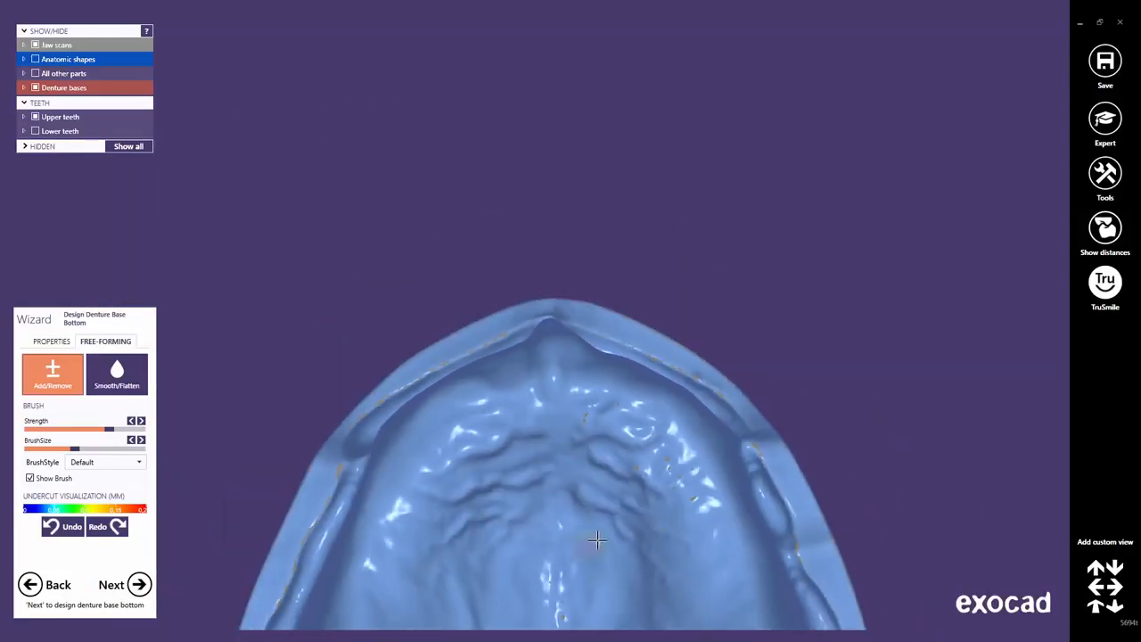
middle_drag(596, 541, 591, 288)
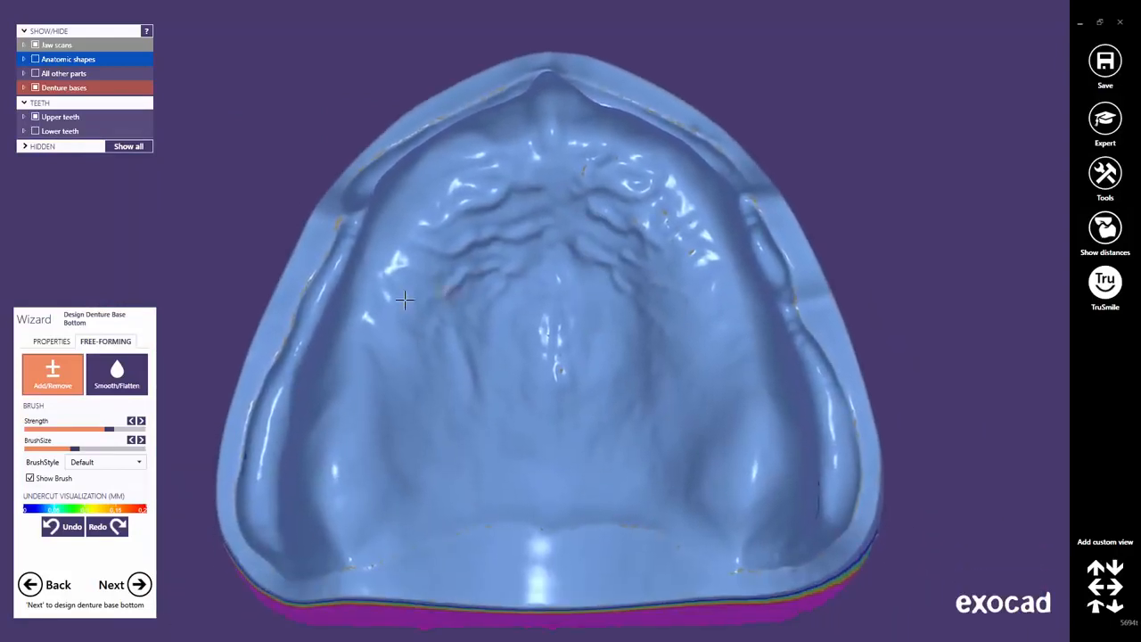
click(139, 585)
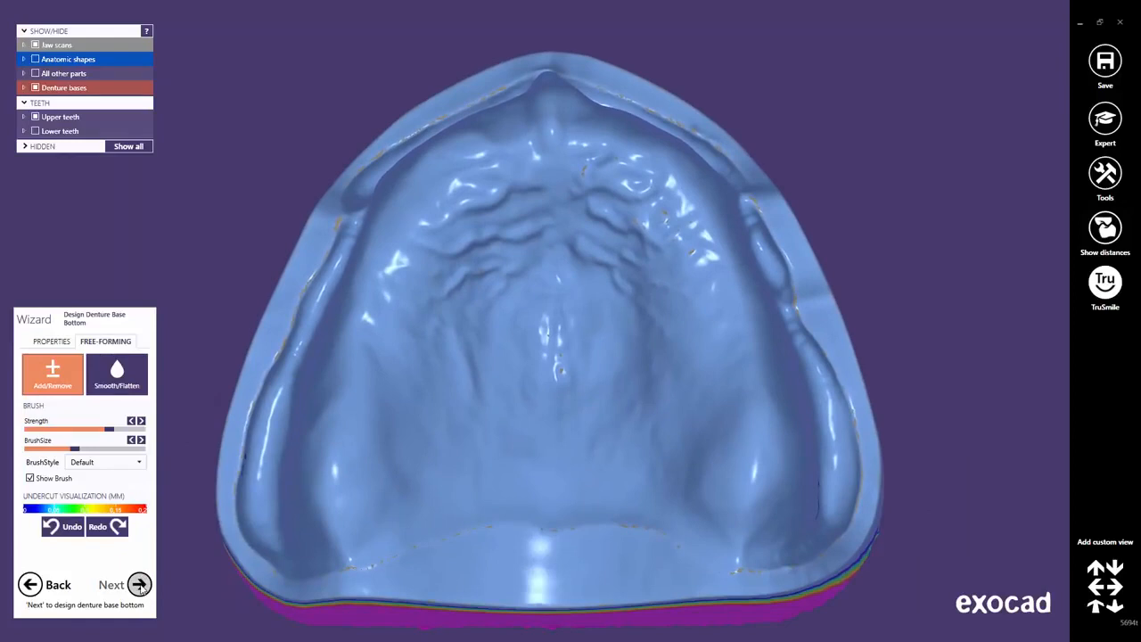
Block out the lower base bottom with 0.03 mm offset and -10° angle, check it, then continue to Design Denture Base.
click(139, 585)
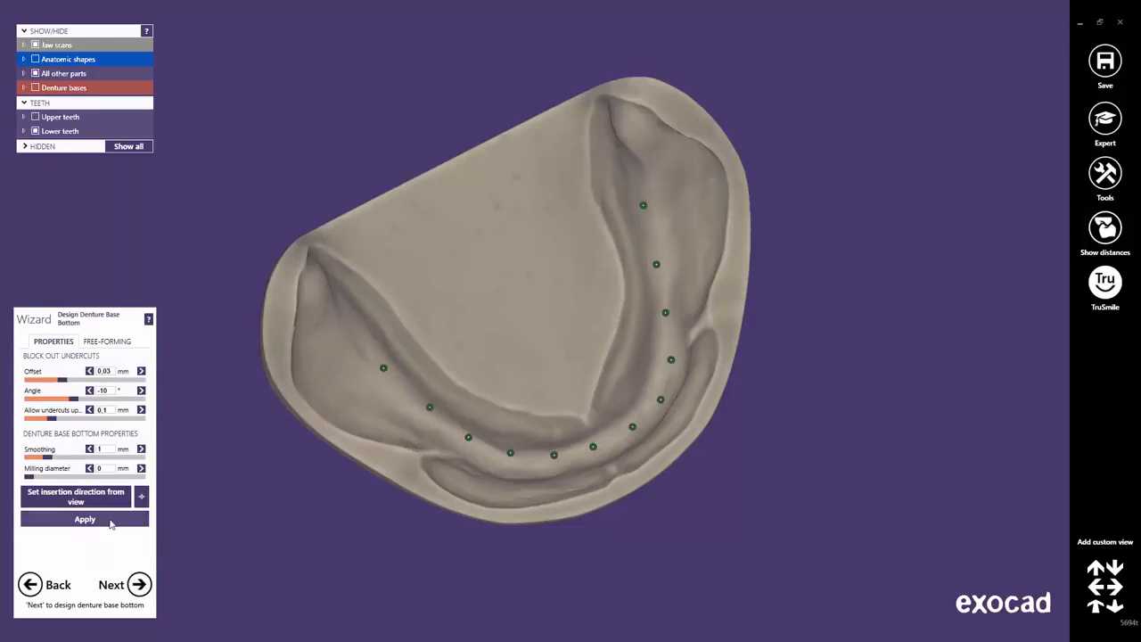
click(84, 519)
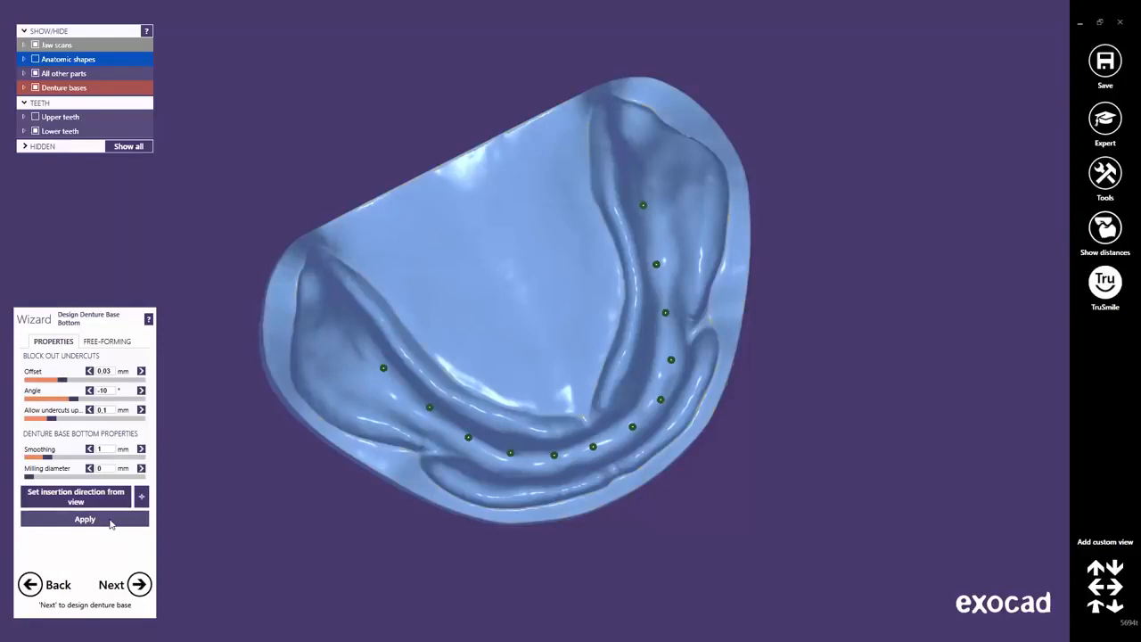
right_drag(541, 375, 542, 372)
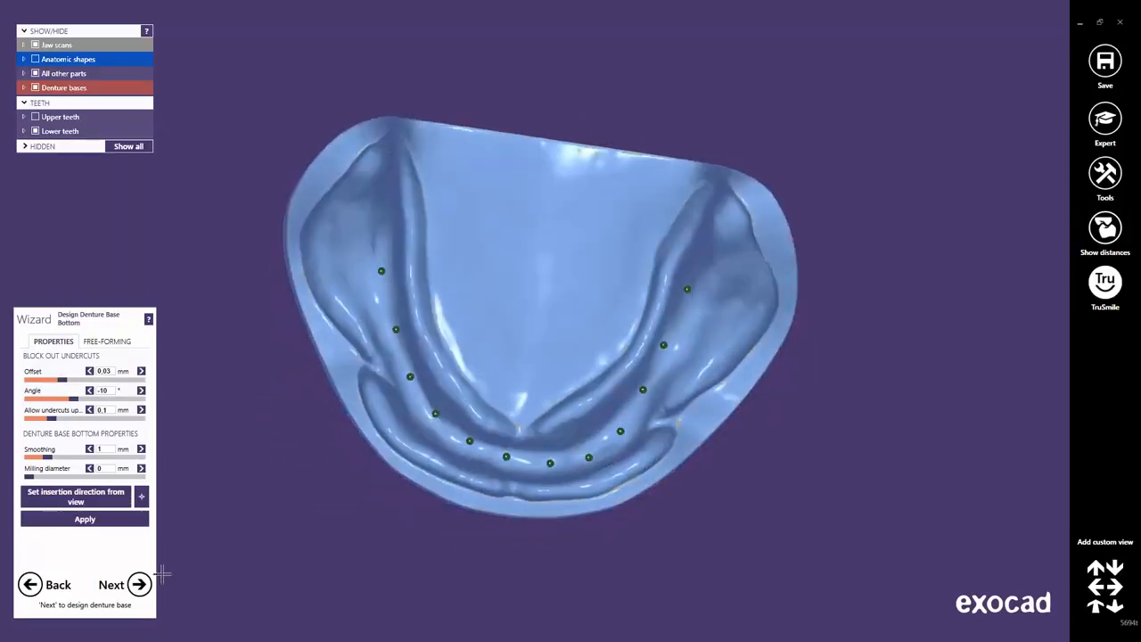
click(139, 585)
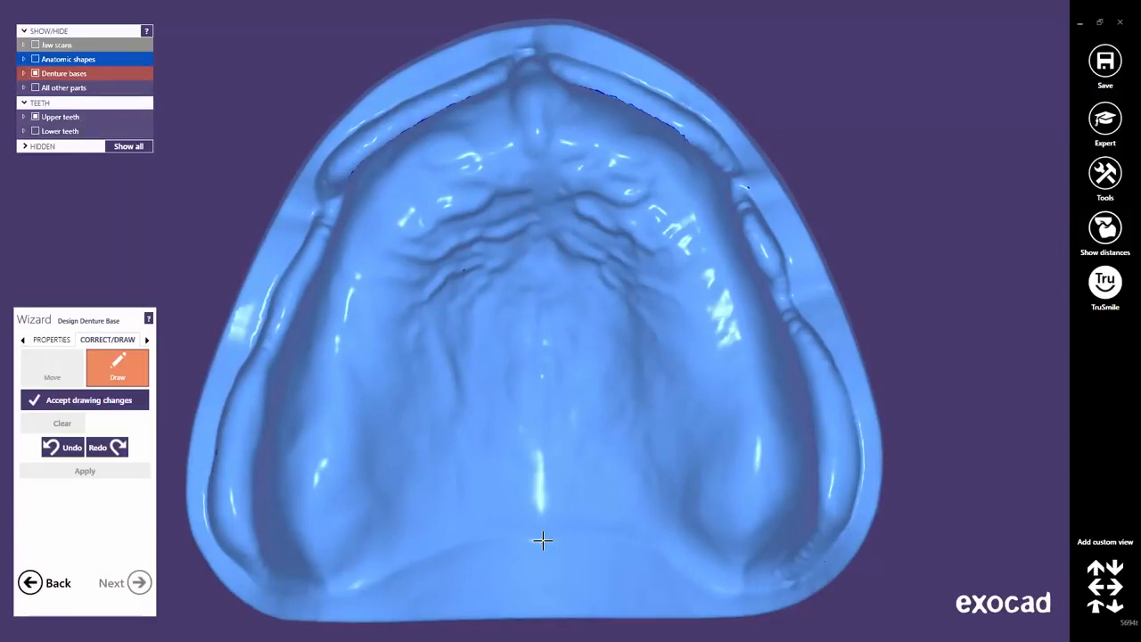
Trace the upper denture base margin around the jaw and show the thickness and smoothing properties.
mouse_move(543, 540)
mouse_down()
mouse_move(434, 545)
mouse_move(369, 579)
mouse_move(278, 593)
mouse_move(222, 554)
mouse_move(210, 496)
mouse_move(216, 433)
mouse_move(349, 124)
mouse_move(530, 44)
mouse_move(686, 107)
mouse_move(731, 152)
mouse_move(793, 312)
mouse_move(852, 411)
mouse_move(862, 468)
mouse_move(858, 508)
mouse_move(833, 542)
mouse_move(789, 578)
mouse_move(748, 590)
mouse_move(699, 584)
mouse_move(650, 544)
mouse_move(551, 538)
mouse_up()
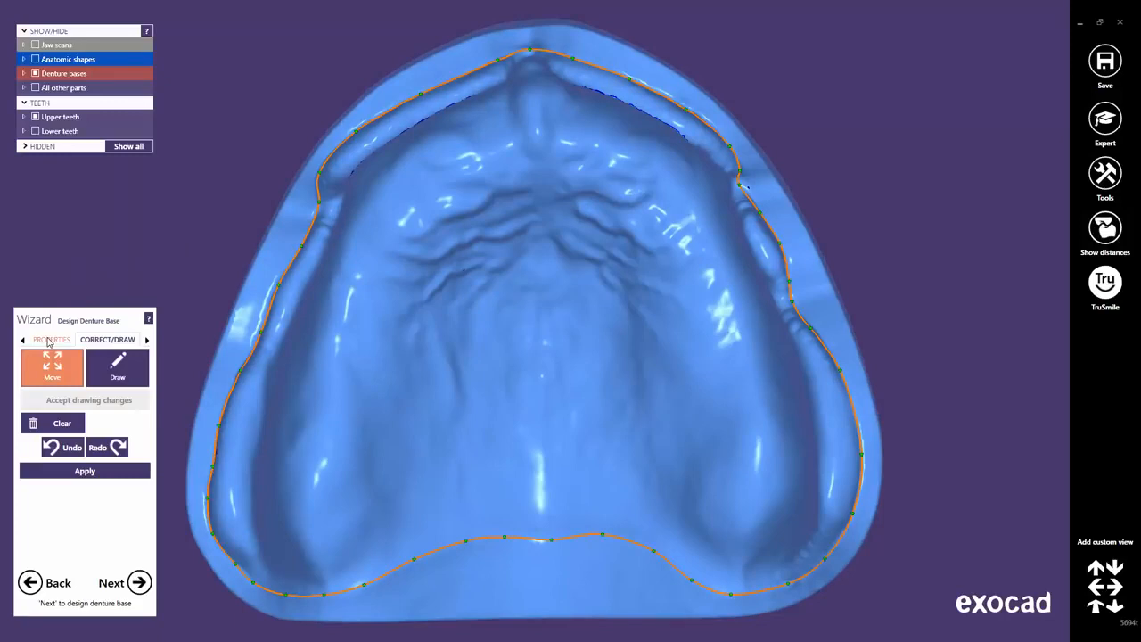
click(49, 342)
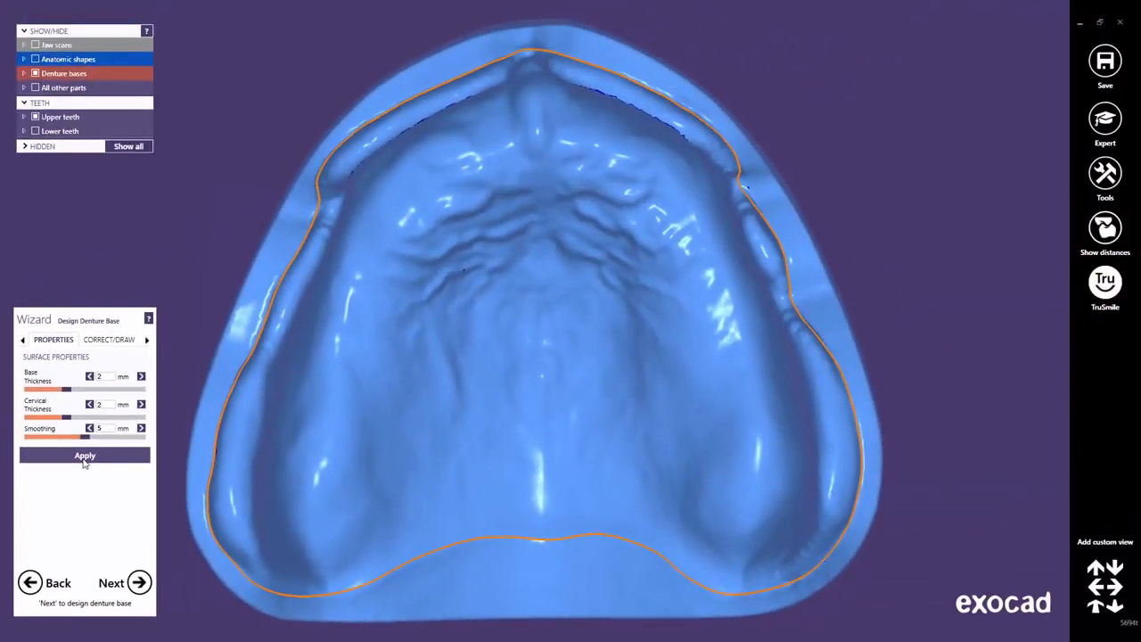
Generate the upper base with 2 mm base and cervical thickness and 5 mm smoothing, then advance to the lower jaw.
click(84, 460)
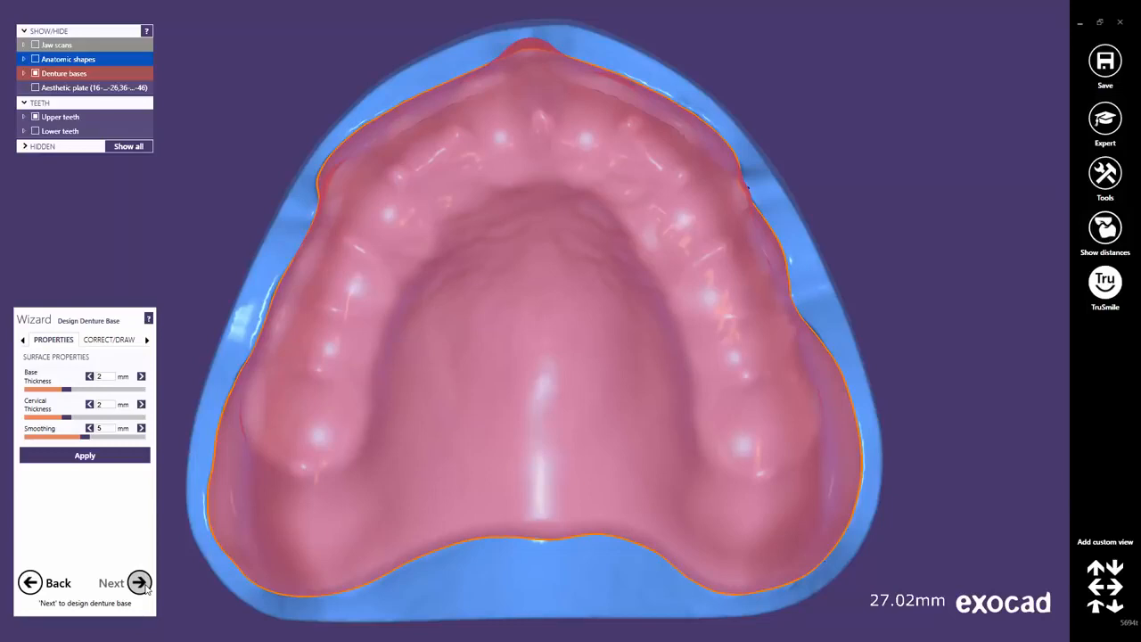
click(140, 583)
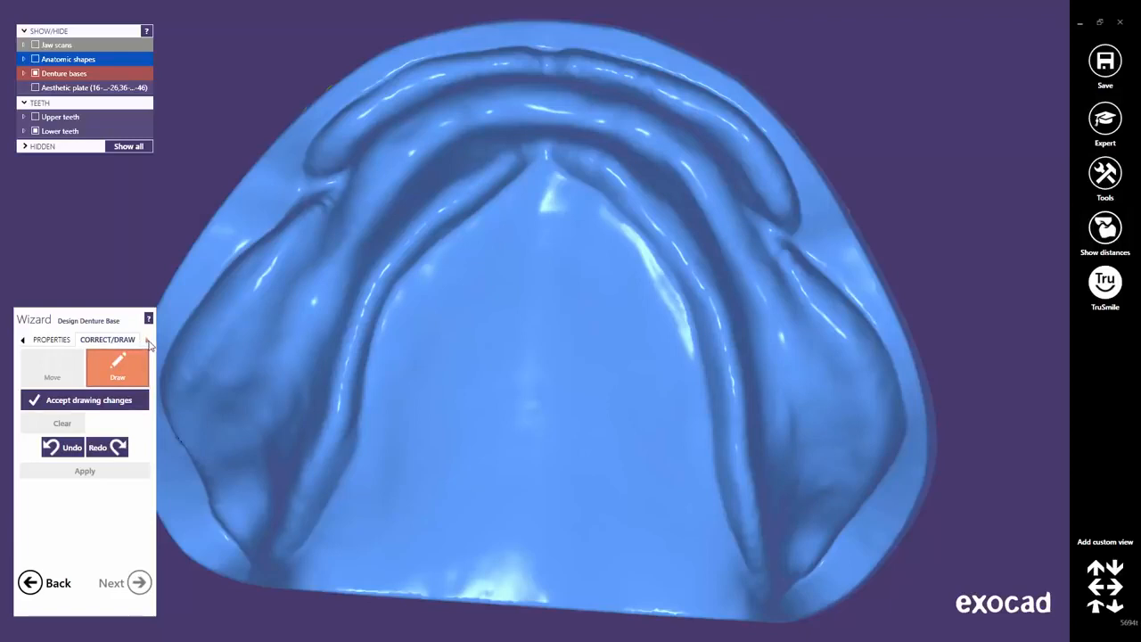
Place eight margin points around the lower jaw and auto-detect the lower base margin.
click(148, 342)
click(60, 341)
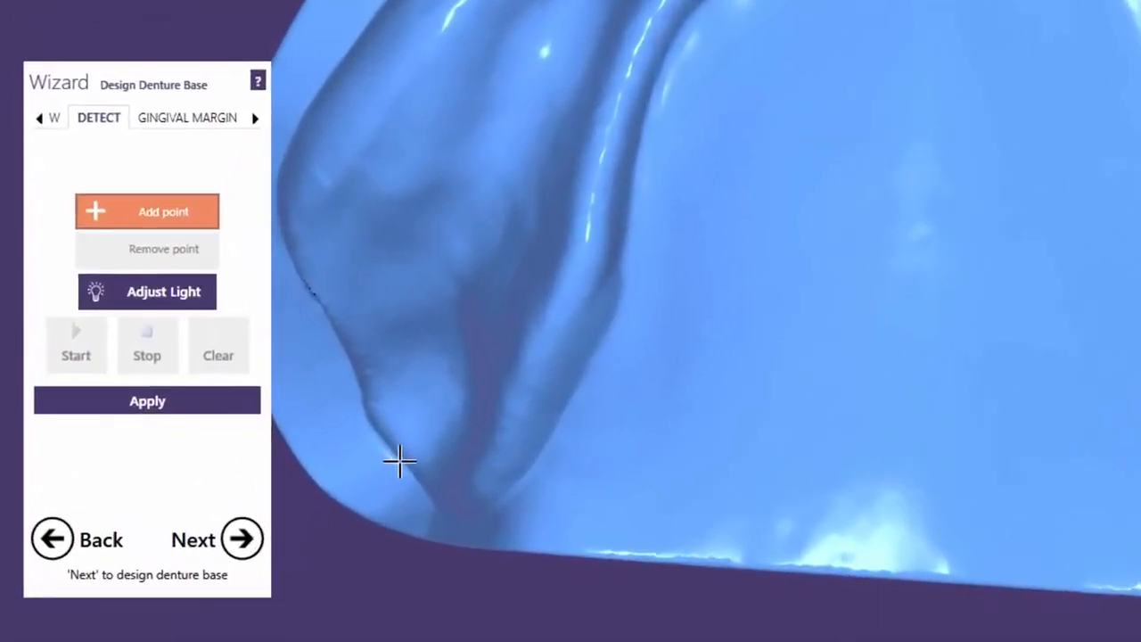
click(400, 460)
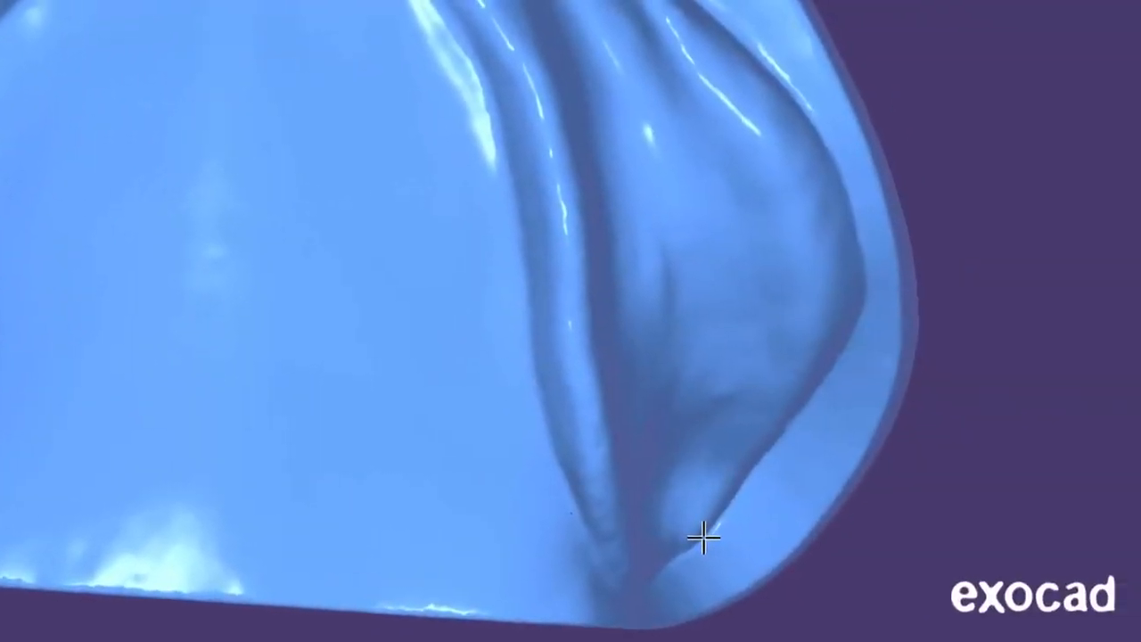
click(703, 537)
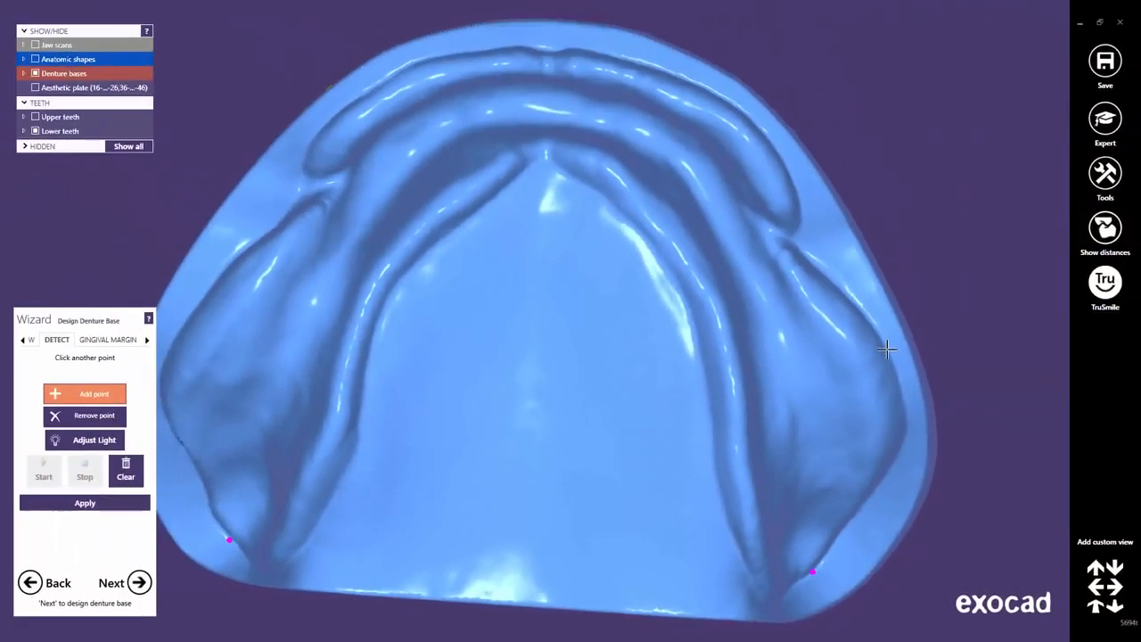
click(887, 350)
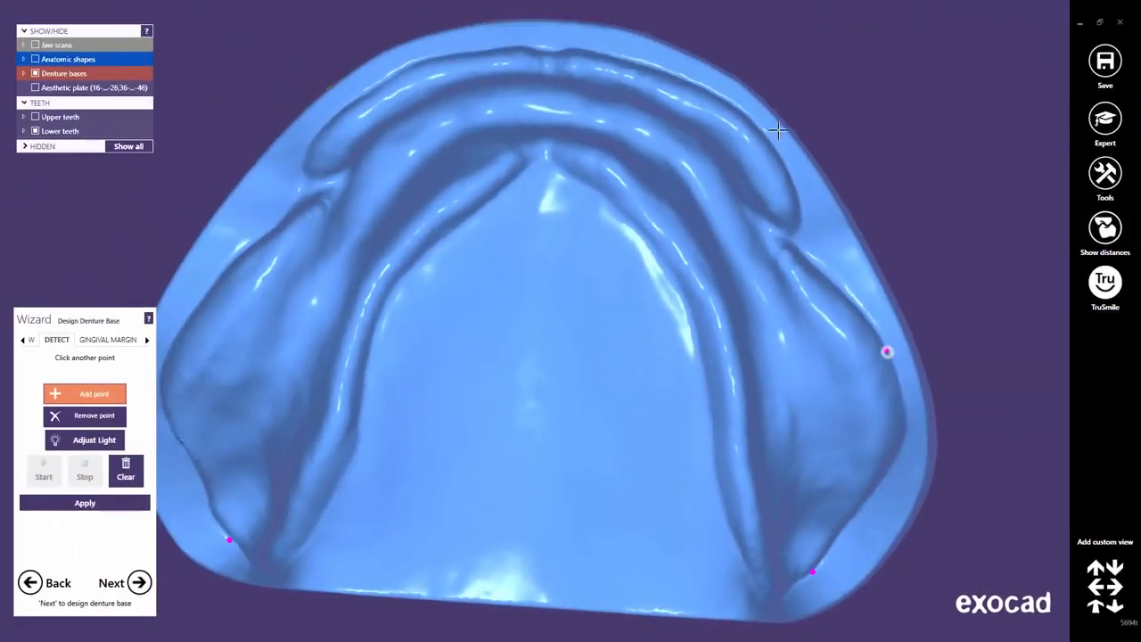
click(693, 85)
click(425, 64)
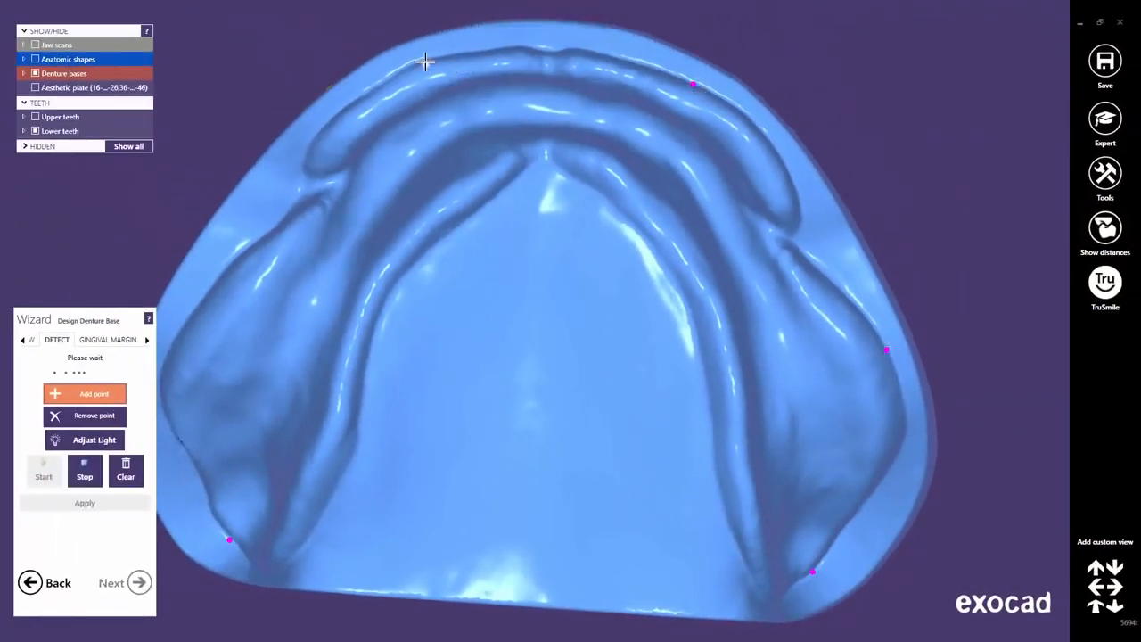
click(208, 290)
click(367, 363)
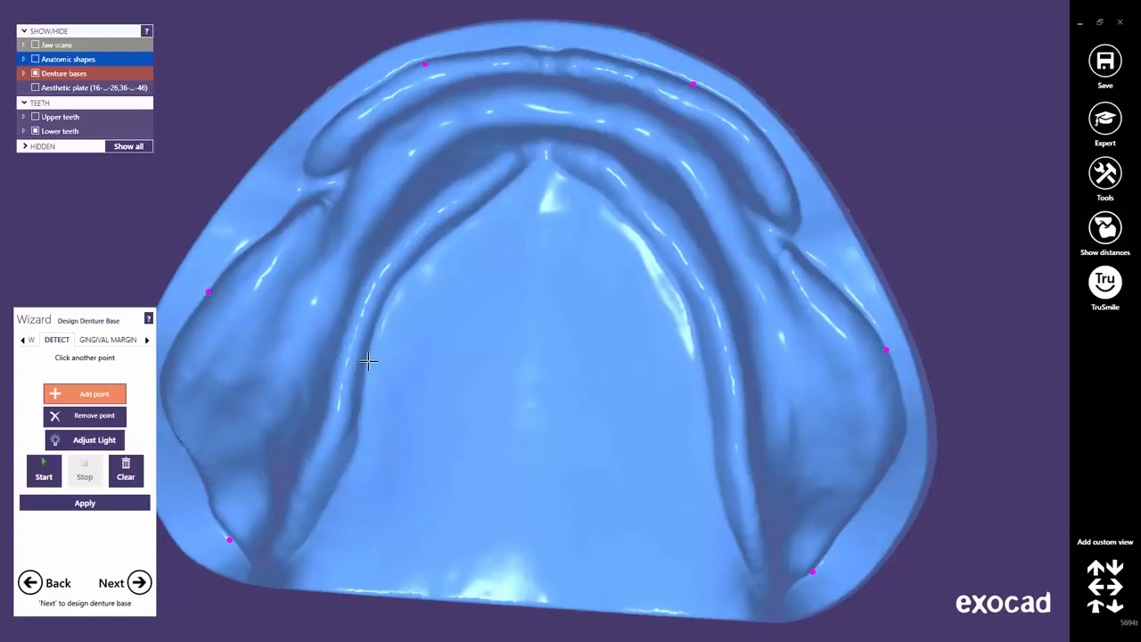
click(704, 361)
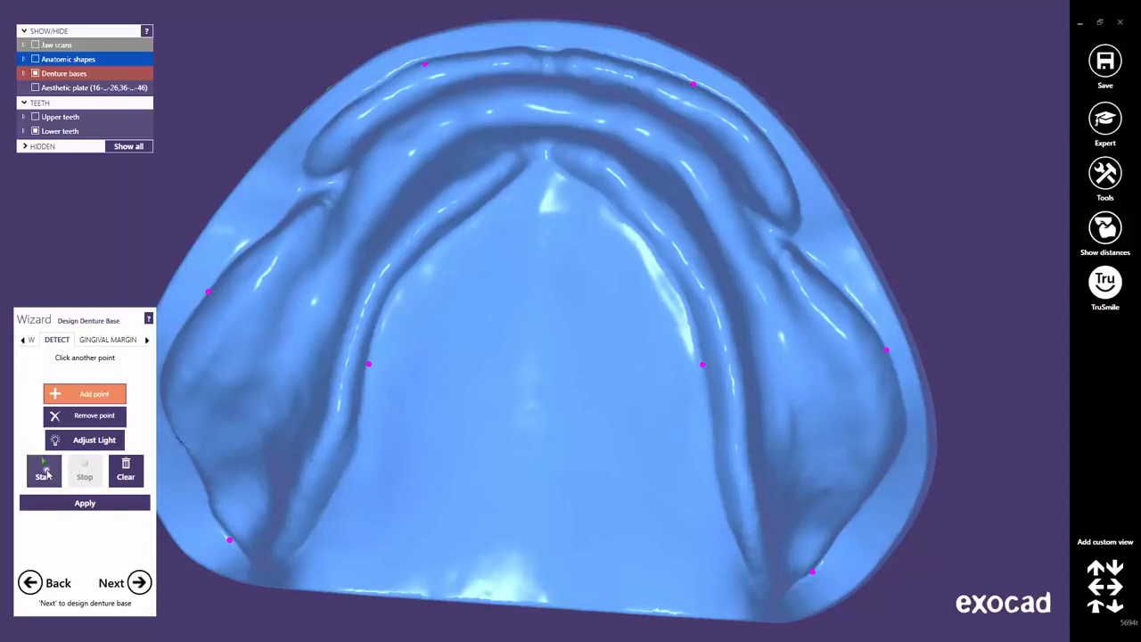
click(45, 471)
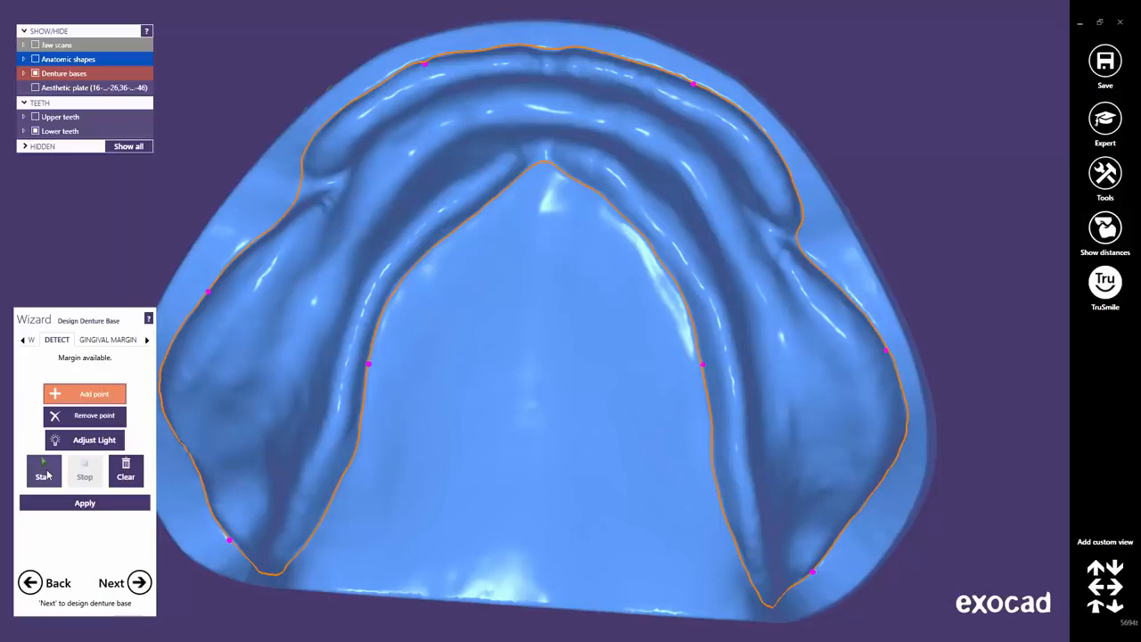
Generate the lower denture base with 2 mm thicknesses and 5 mm smoothing.
click(24, 341)
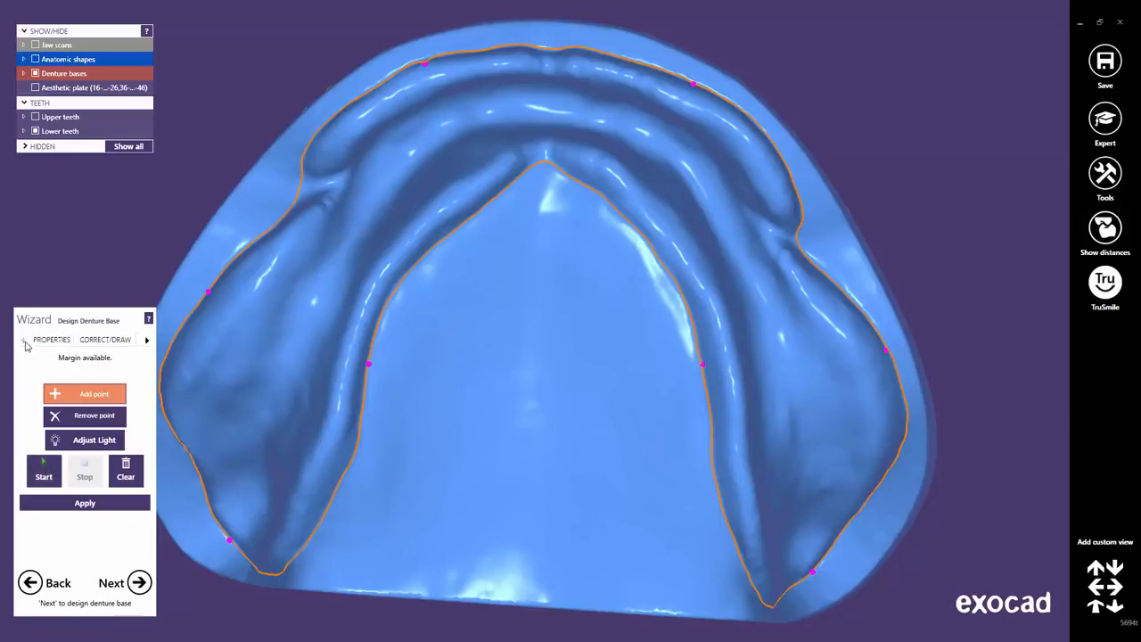
click(49, 343)
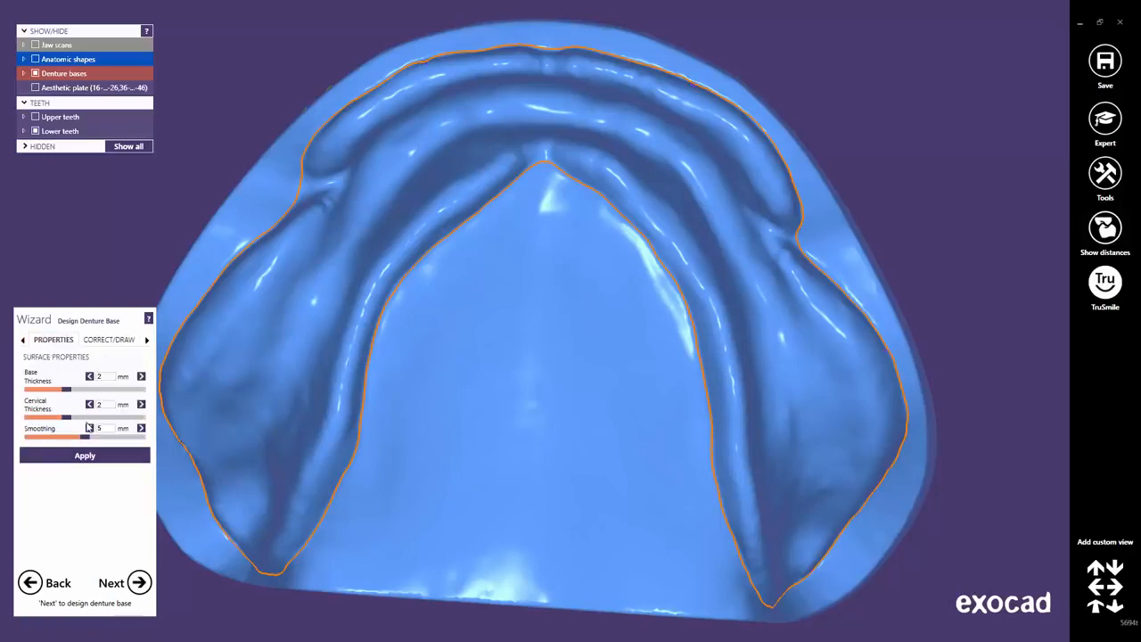
click(90, 458)
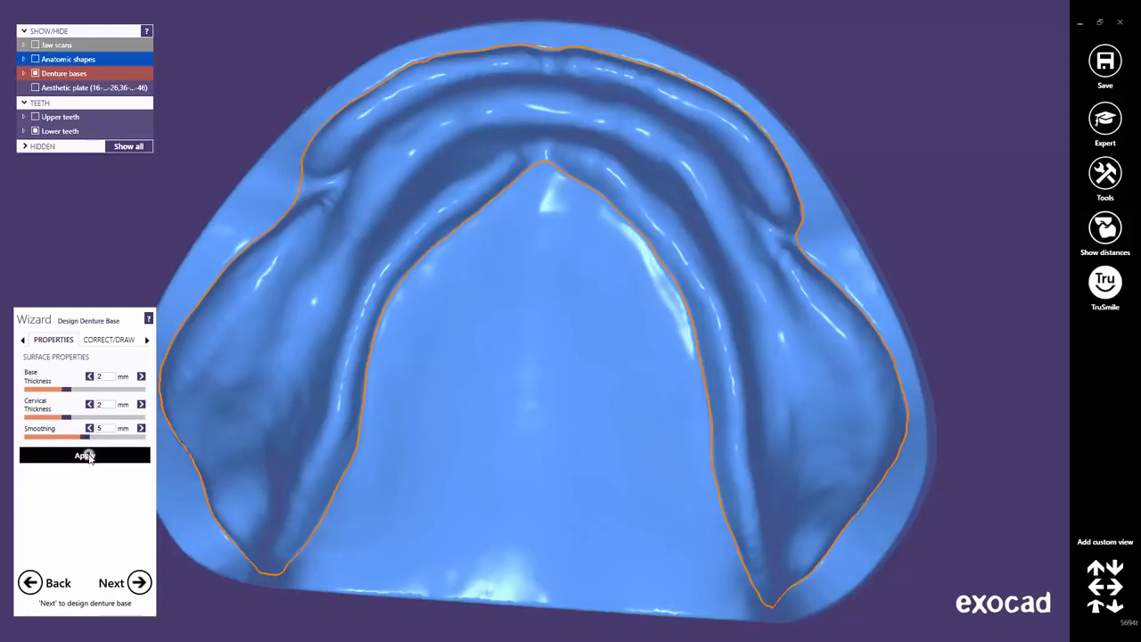
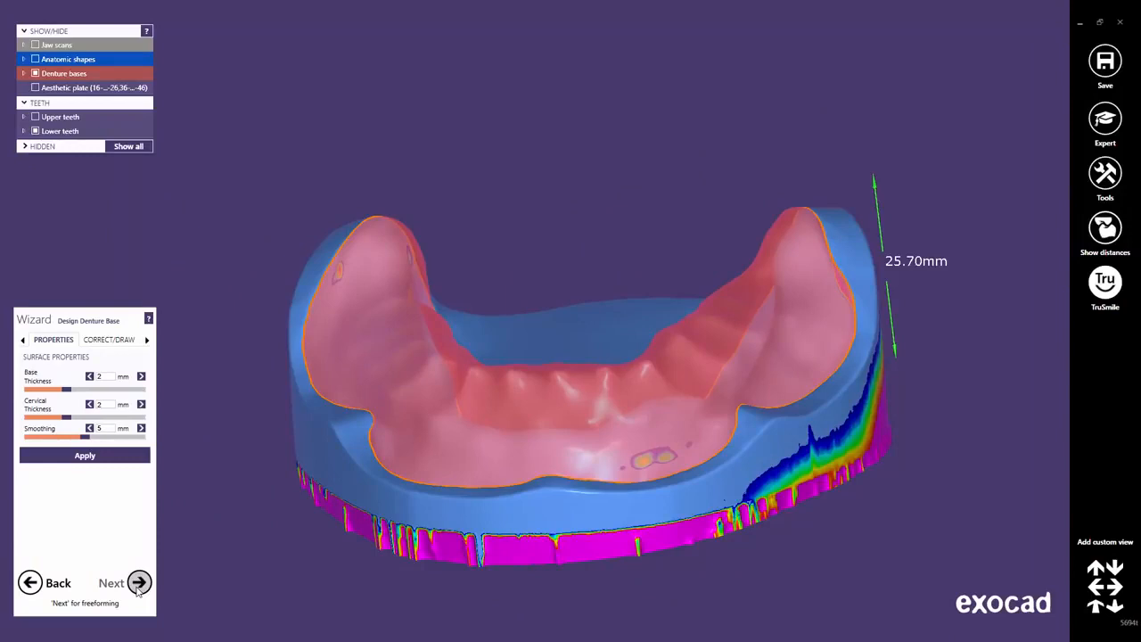
Advance from denture base design to the Freeforming step.
click(138, 584)
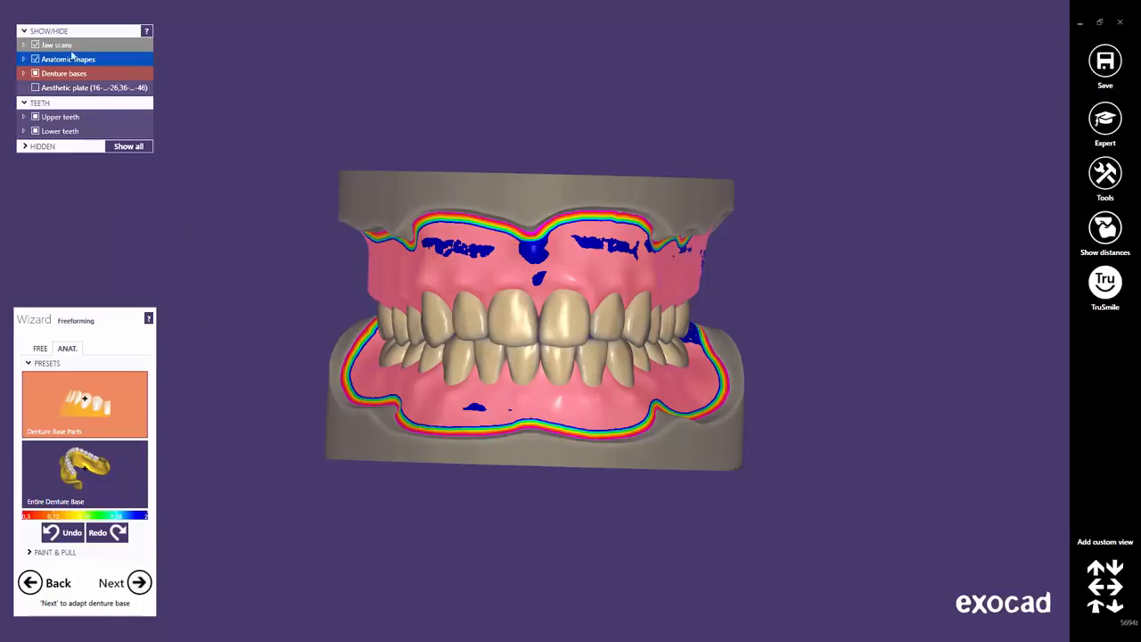
Hide the jaw scans and toggle TruSmile realistic tooth and gum rendering.
click(35, 45)
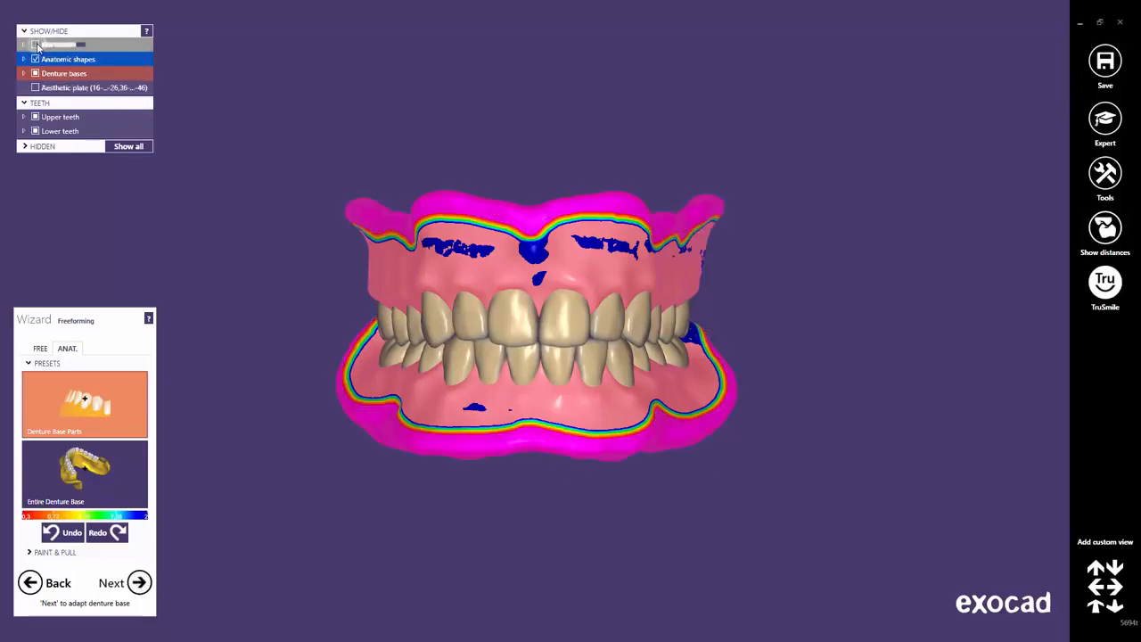
click(1115, 297)
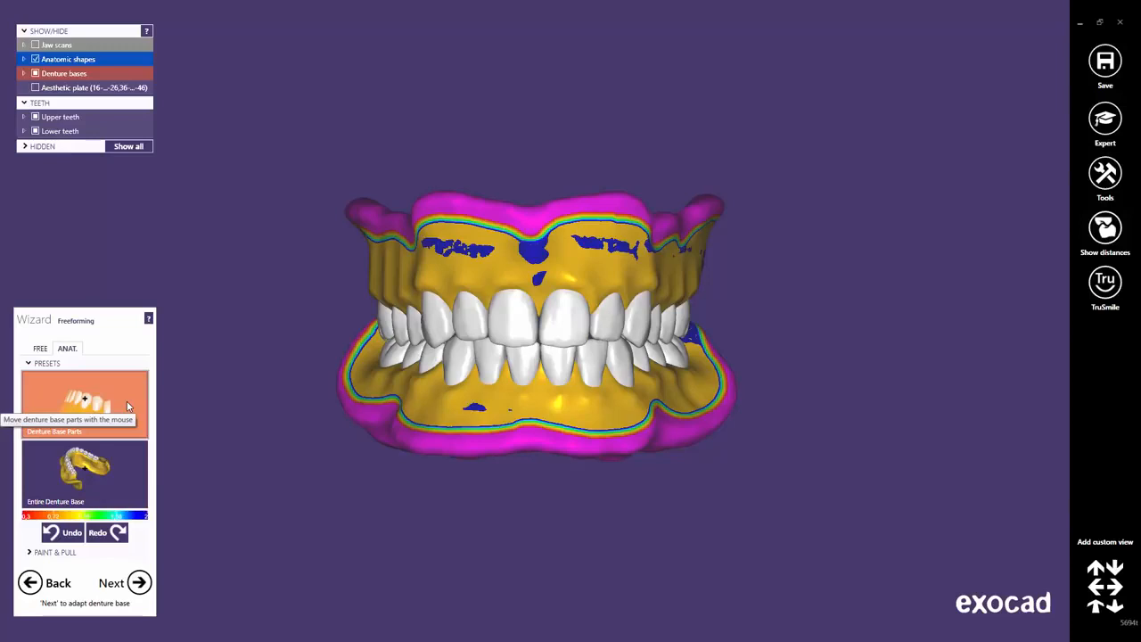
Select the Entire Denture Base preset and reshape the upper base above the rear tooth and canine.
click(121, 482)
drag(383, 322, 467, 328)
right_drag(467, 328, 503, 314)
scroll(503, 312, up, 6)
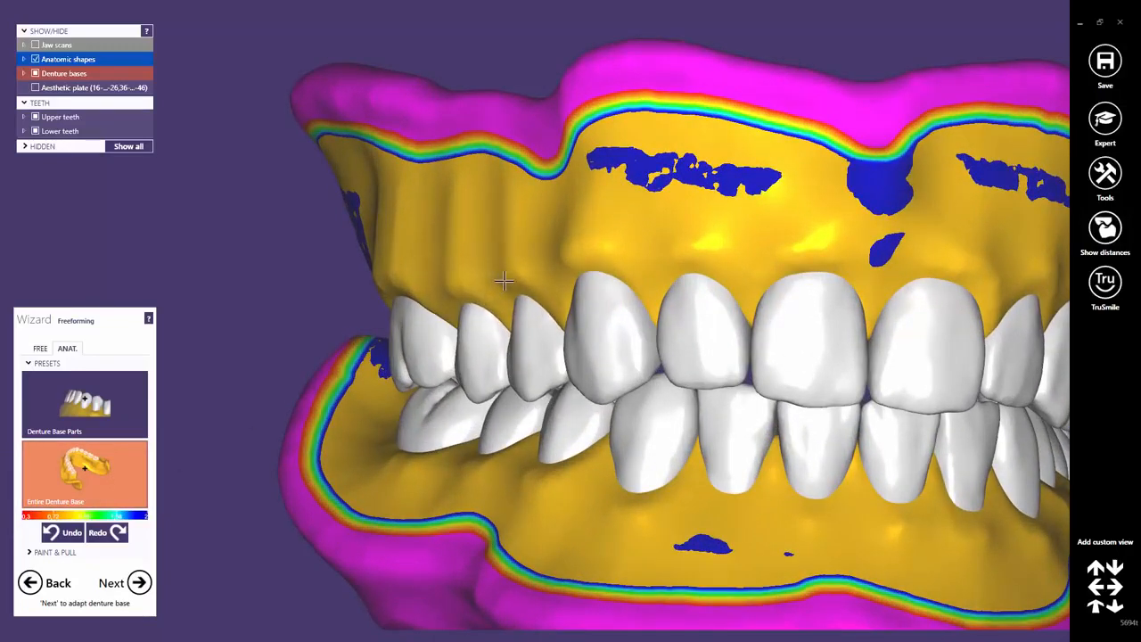
drag(404, 275, 481, 280)
middle_drag(526, 287, 535, 303)
right_drag(579, 298, 546, 285)
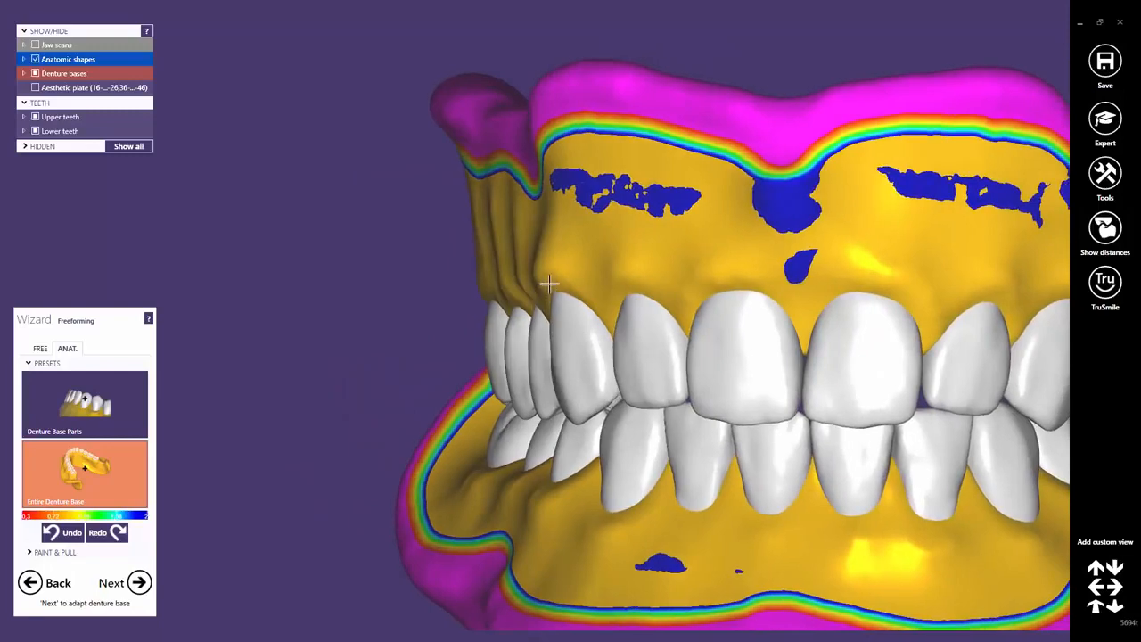
drag(550, 284, 565, 271)
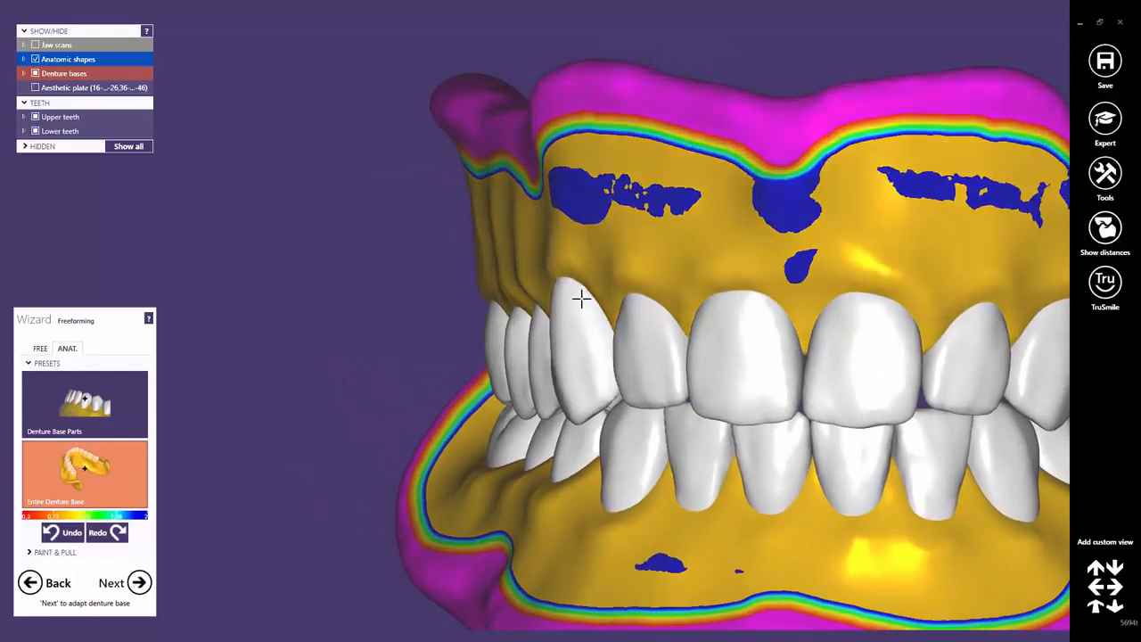
Build up the upper base gum above the lateral and central incisors.
middle_drag(597, 336, 530, 317)
right_drag(594, 331, 567, 328)
drag(558, 258, 568, 245)
middle_click(614, 303)
right_drag(614, 303, 560, 261)
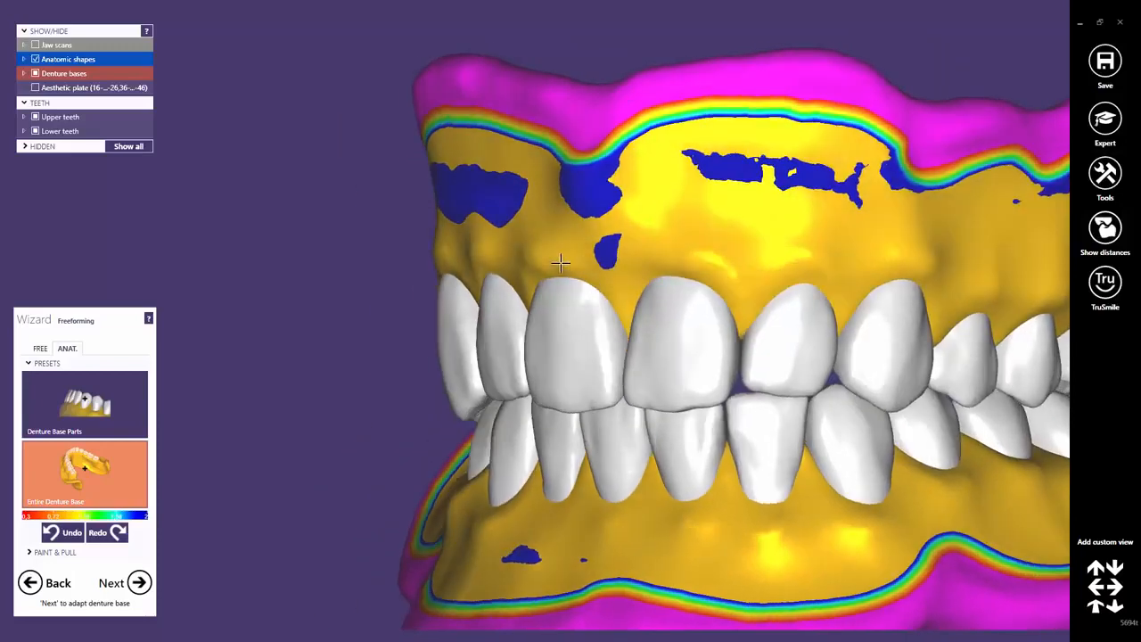
drag(586, 222, 602, 253)
right_drag(601, 298, 629, 298)
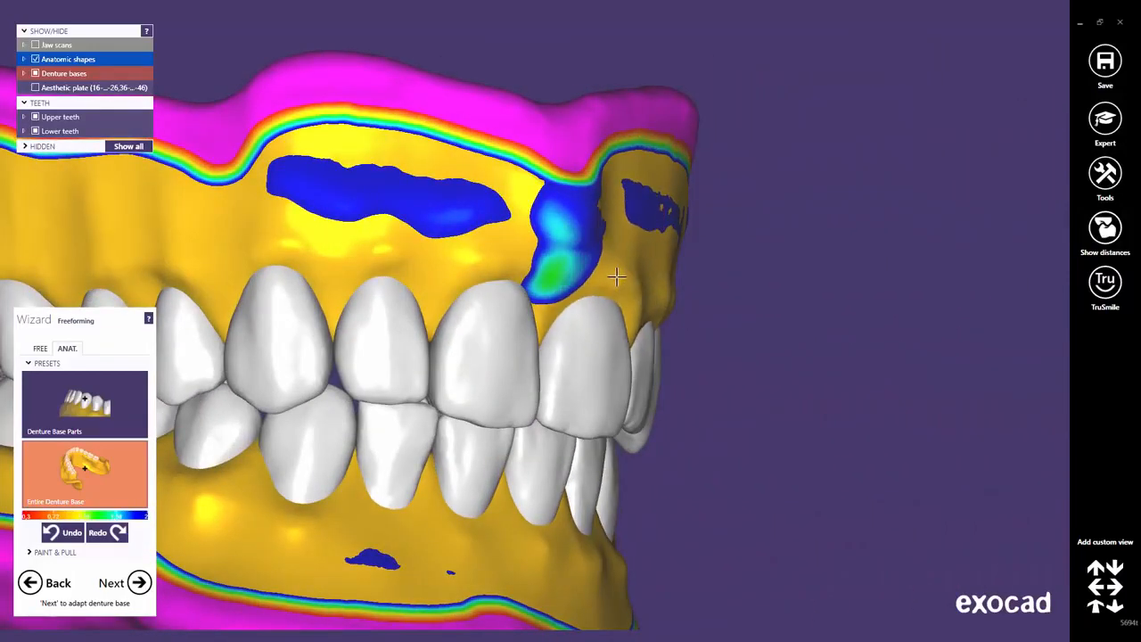
middle_drag(738, 363, 660, 334)
right_drag(659, 333, 588, 310)
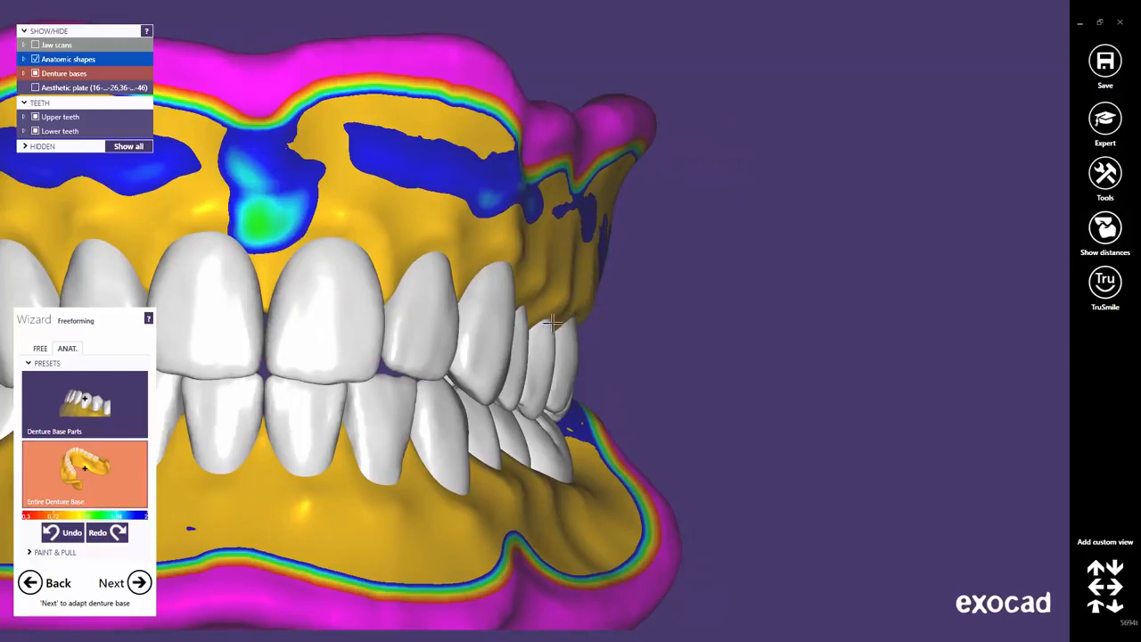
Reshape the lower base beneath the lower front teeth.
middle_drag(586, 501, 781, 440)
right_drag(782, 441, 774, 409)
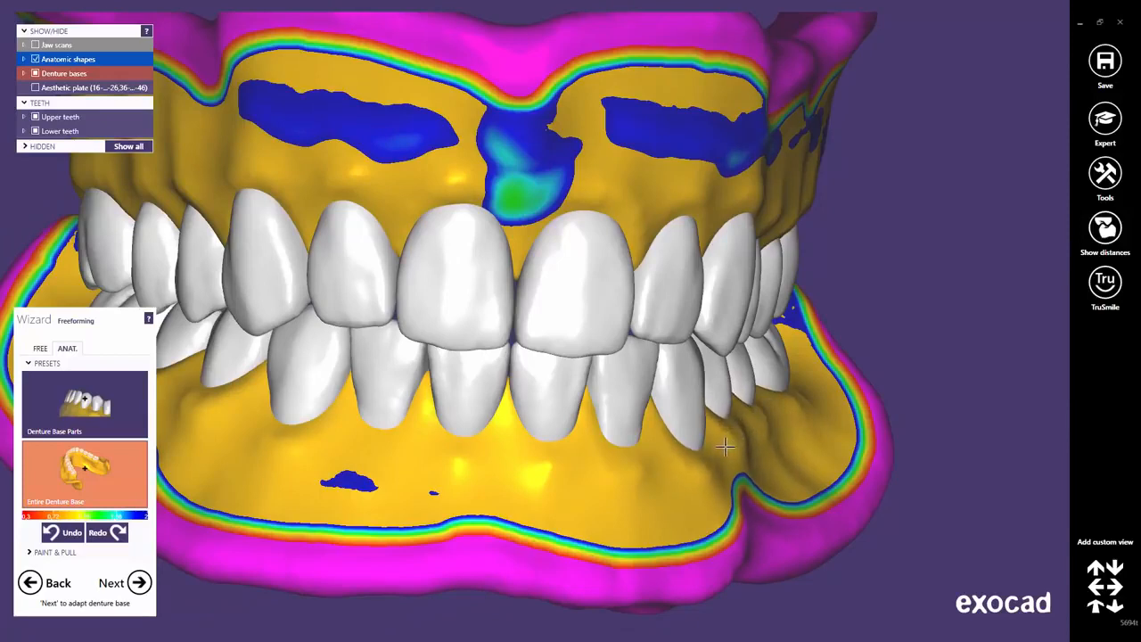
middle_click(681, 479)
right_drag(680, 478, 682, 478)
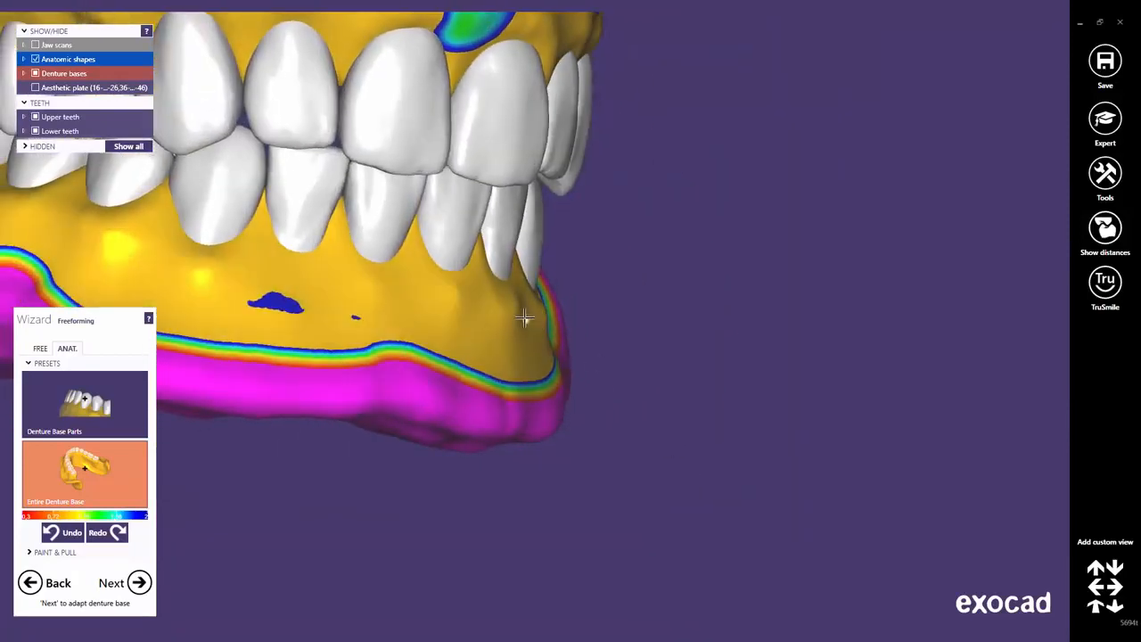
drag(524, 317, 512, 322)
right_drag(440, 309, 447, 308)
mouse_move(482, 298)
mouse_down()
mouse_move(489, 312)
mouse_move(522, 319)
mouse_up()
Extend the reshaped lower base area and deepen the grooves under the left lower teeth.
middle_click(469, 310)
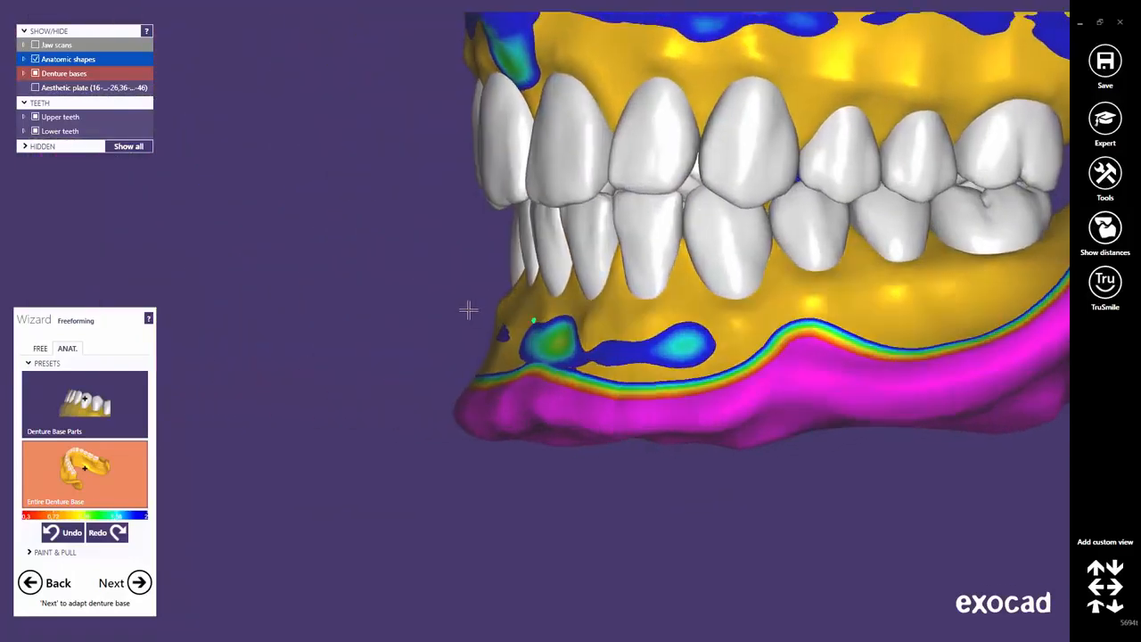
right_drag(469, 311, 472, 308)
drag(473, 295, 466, 306)
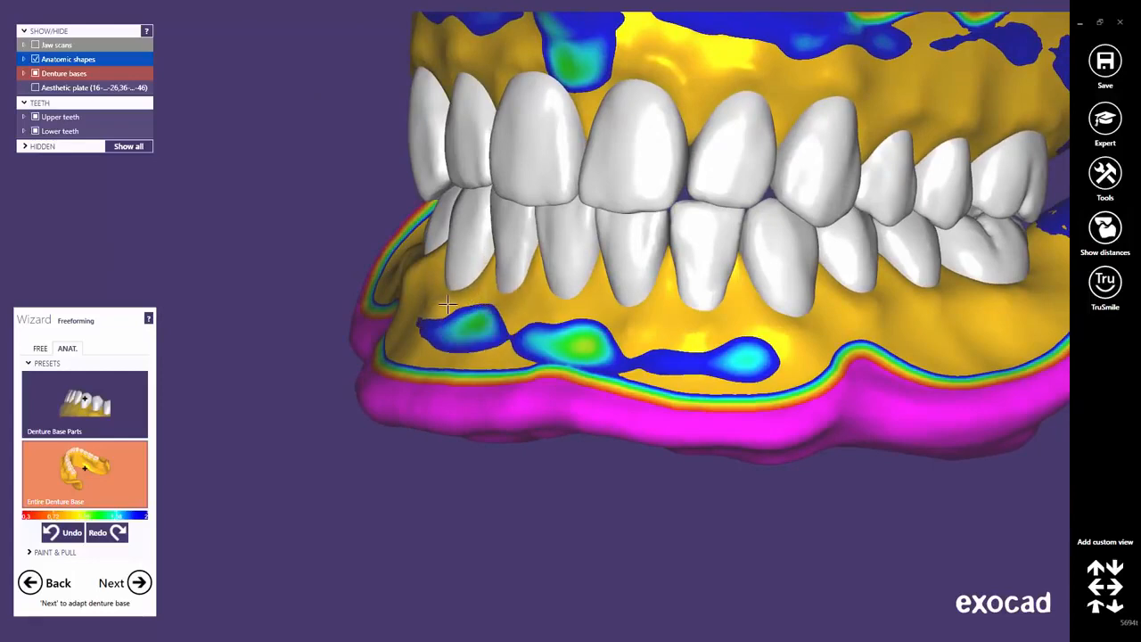
middle_click(448, 304)
right_drag(456, 301, 450, 294)
mouse_move(452, 288)
mouse_down()
mouse_move(424, 269)
mouse_move(429, 277)
mouse_up()
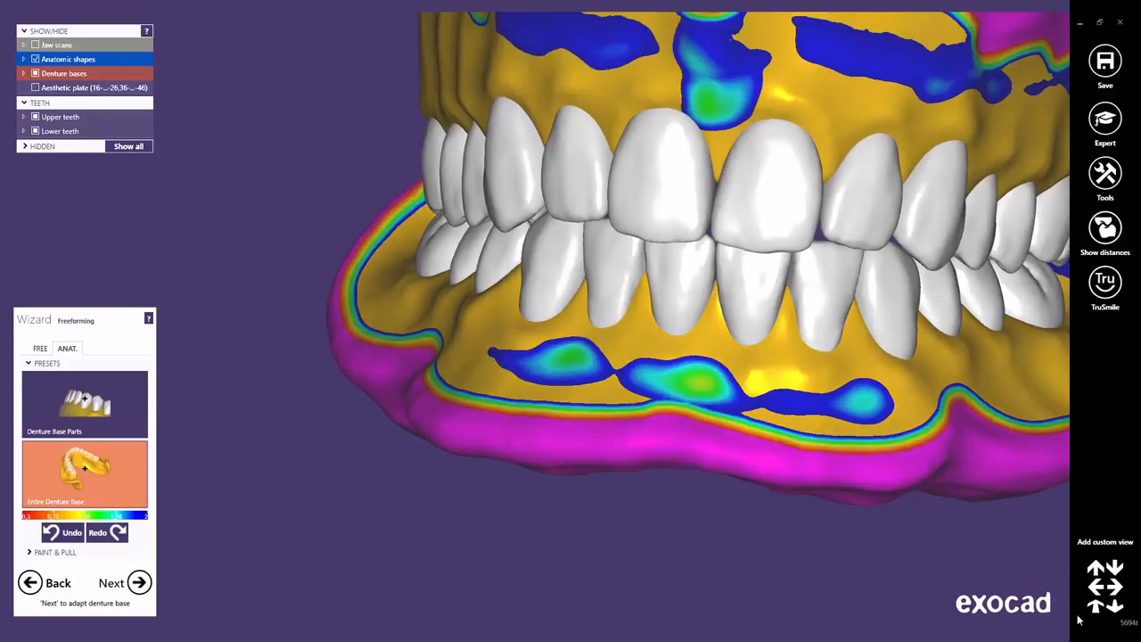
click(1098, 609)
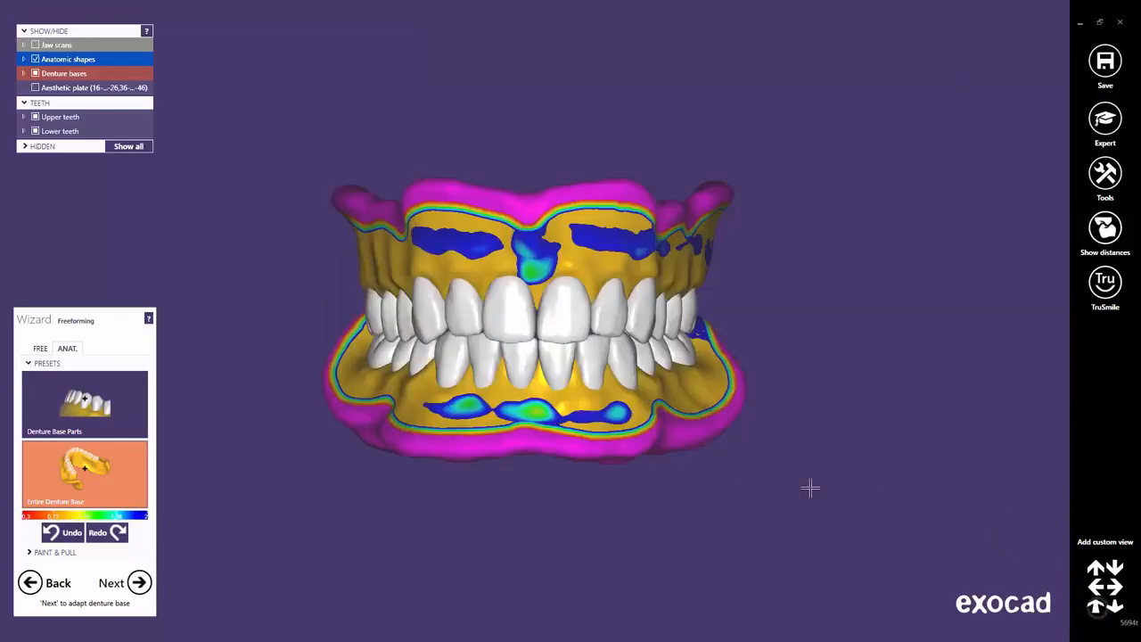
scroll(503, 310, up, 5)
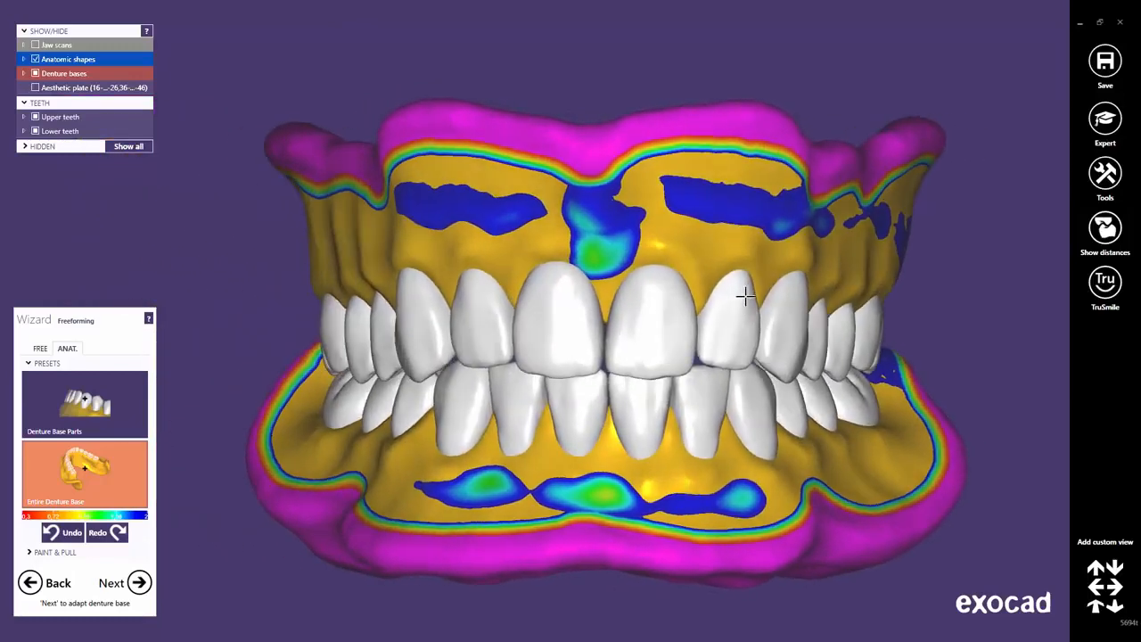
Switch to the Denture Base Parts preset and inspect the dentures from both sides and the front.
click(101, 412)
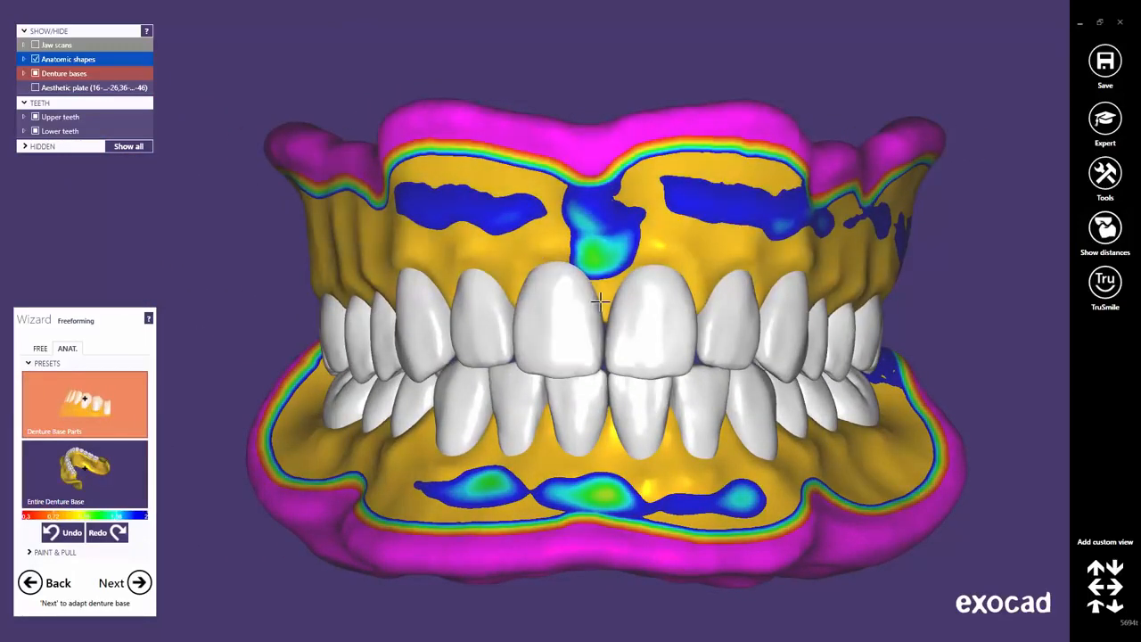
scroll(605, 303, up, 5)
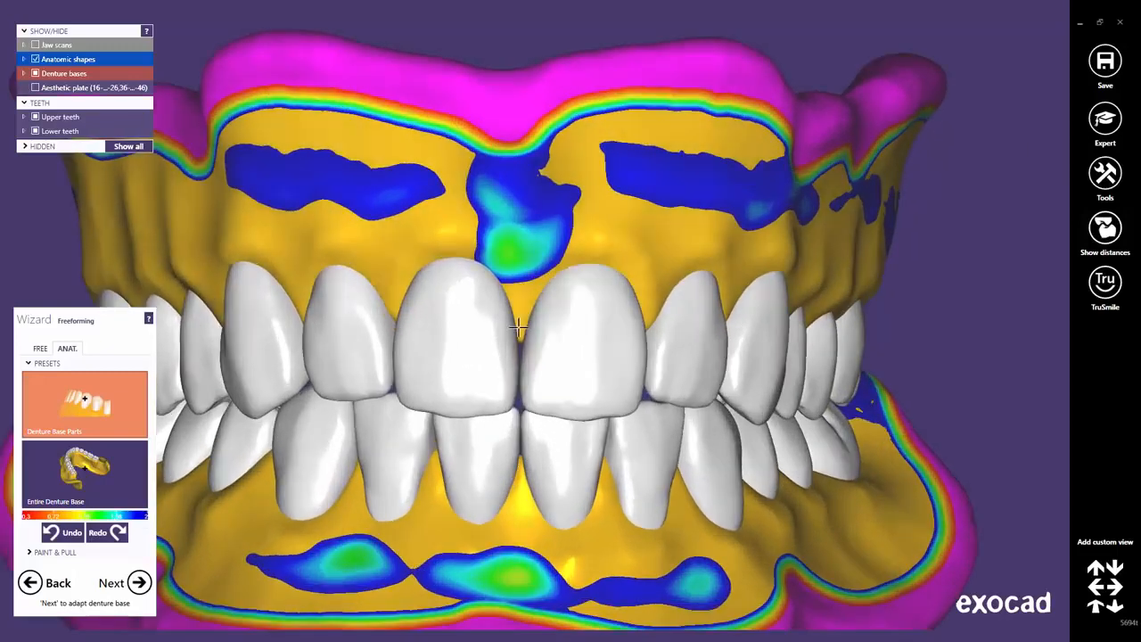
right_drag(632, 357, 393, 312)
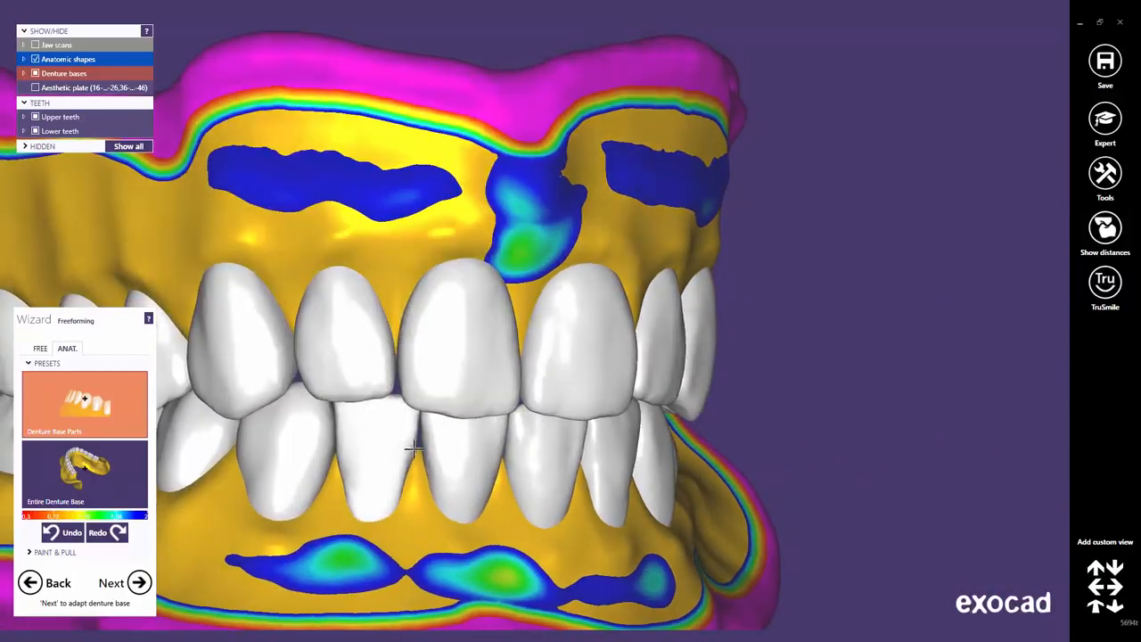
right_drag(481, 458, 532, 331)
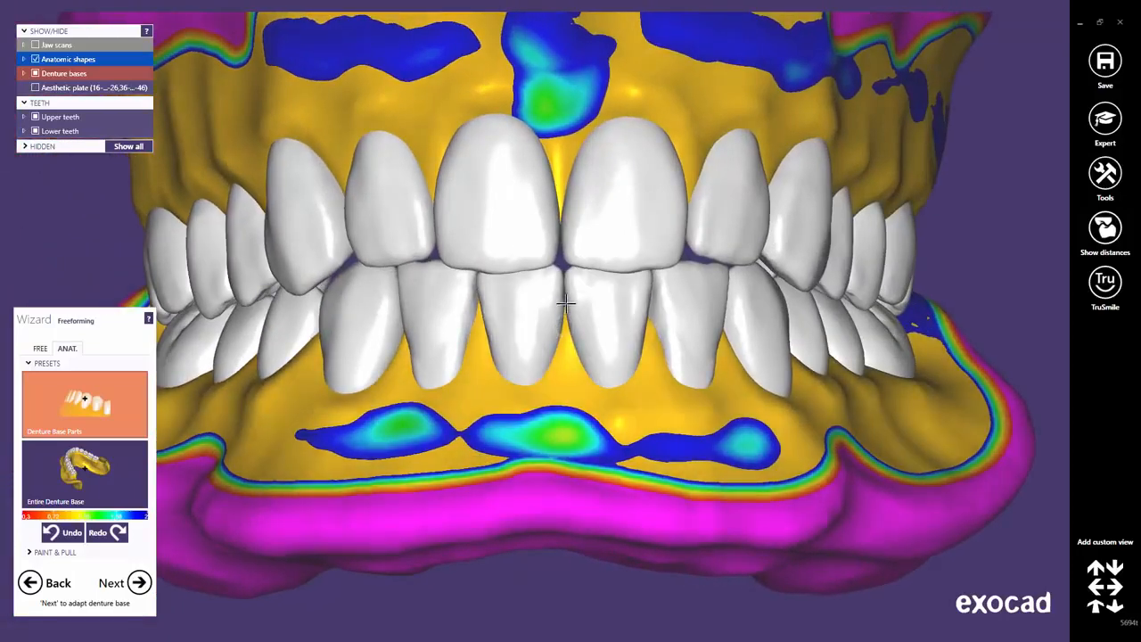
right_drag(611, 323, 495, 330)
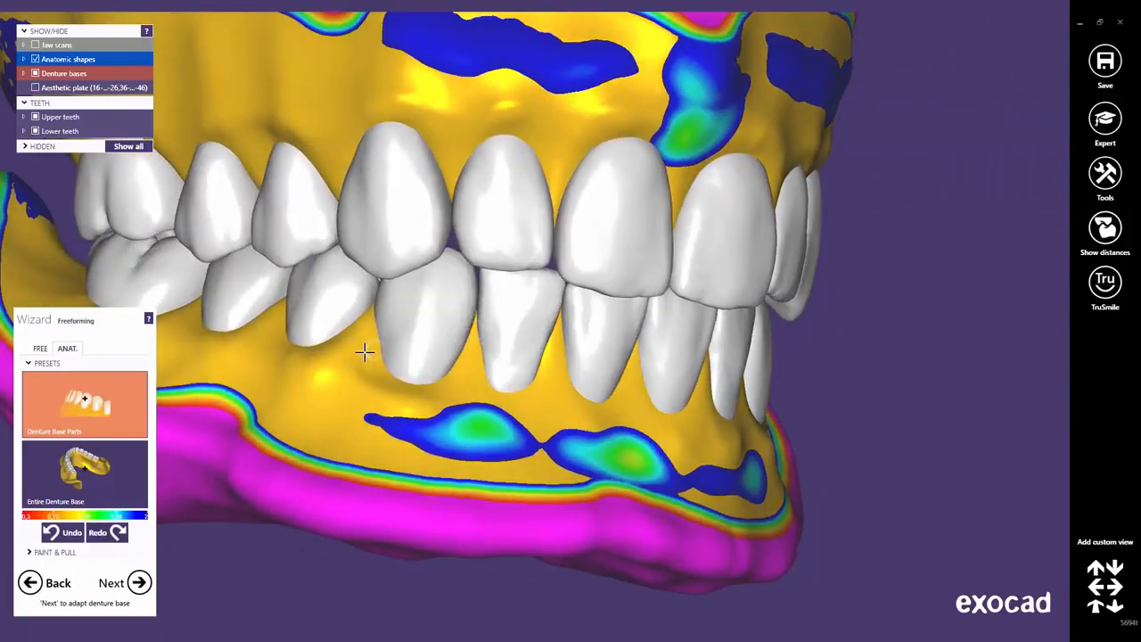
right_drag(548, 310, 569, 308)
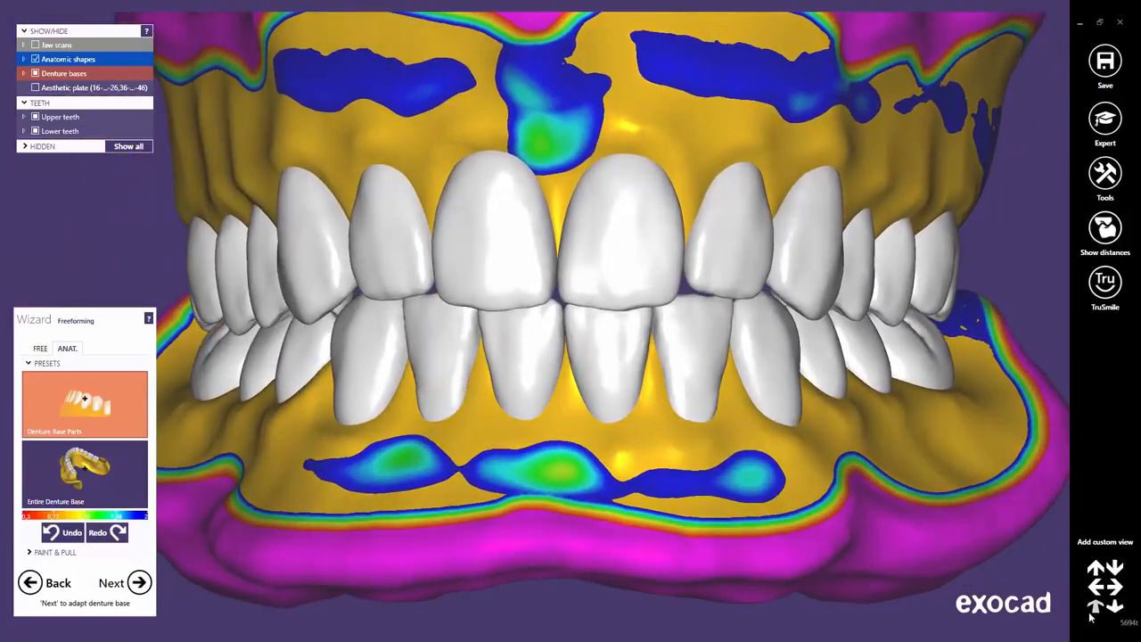
click(1096, 608)
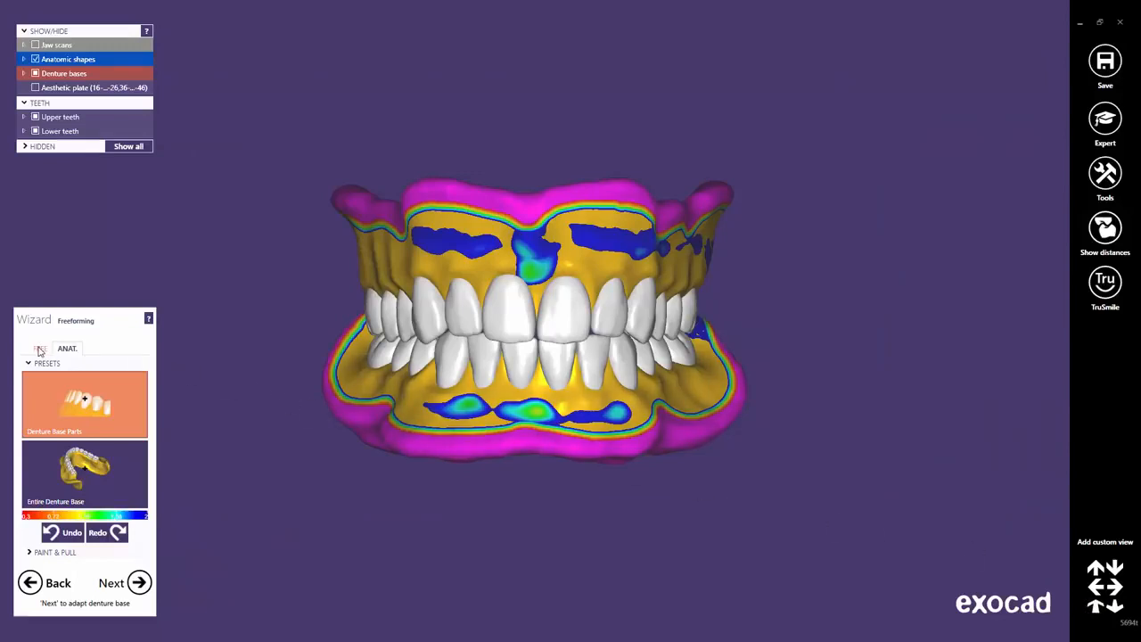
Switch to the Add/Remove brush, adjust its size, and carve two root ridges into the upper side gum.
click(39, 349)
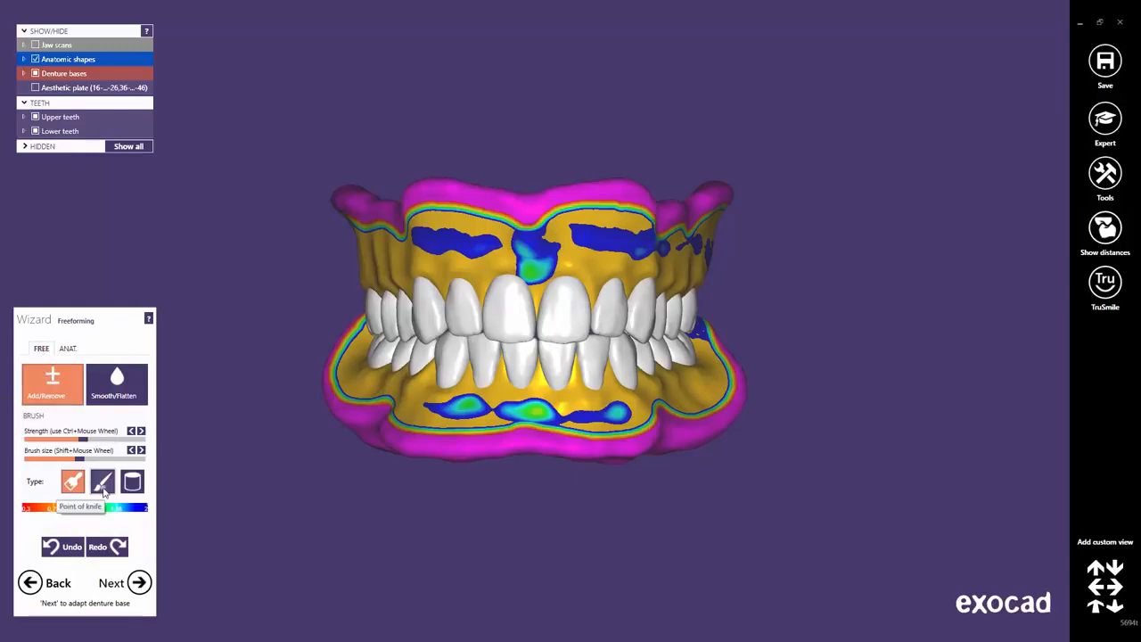
drag(77, 460, 110, 461)
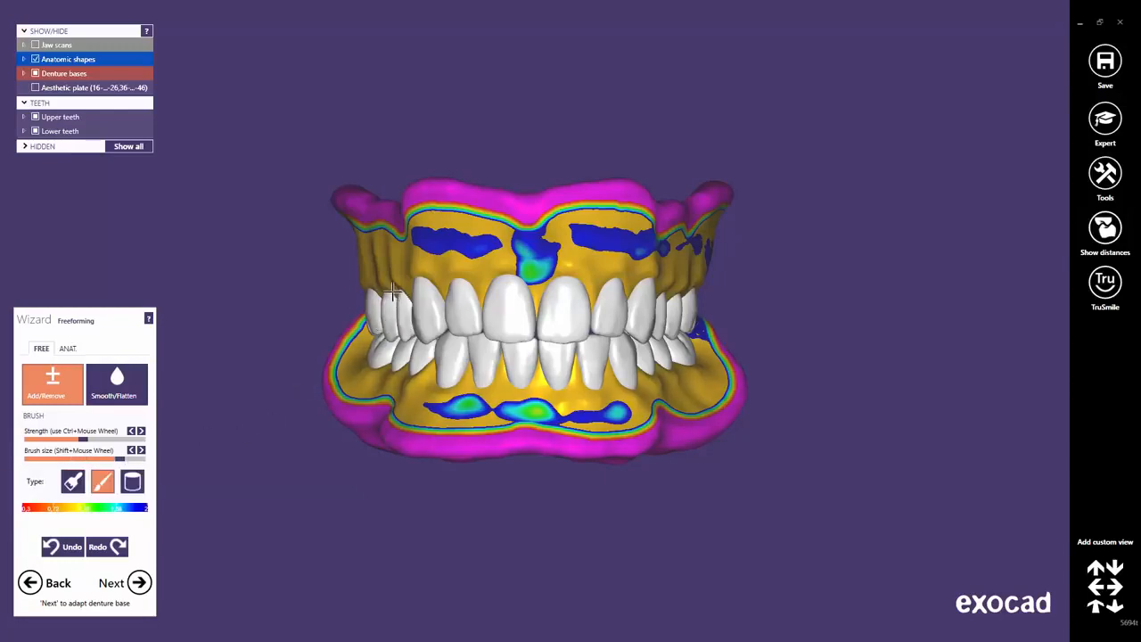
right_drag(392, 291, 452, 287)
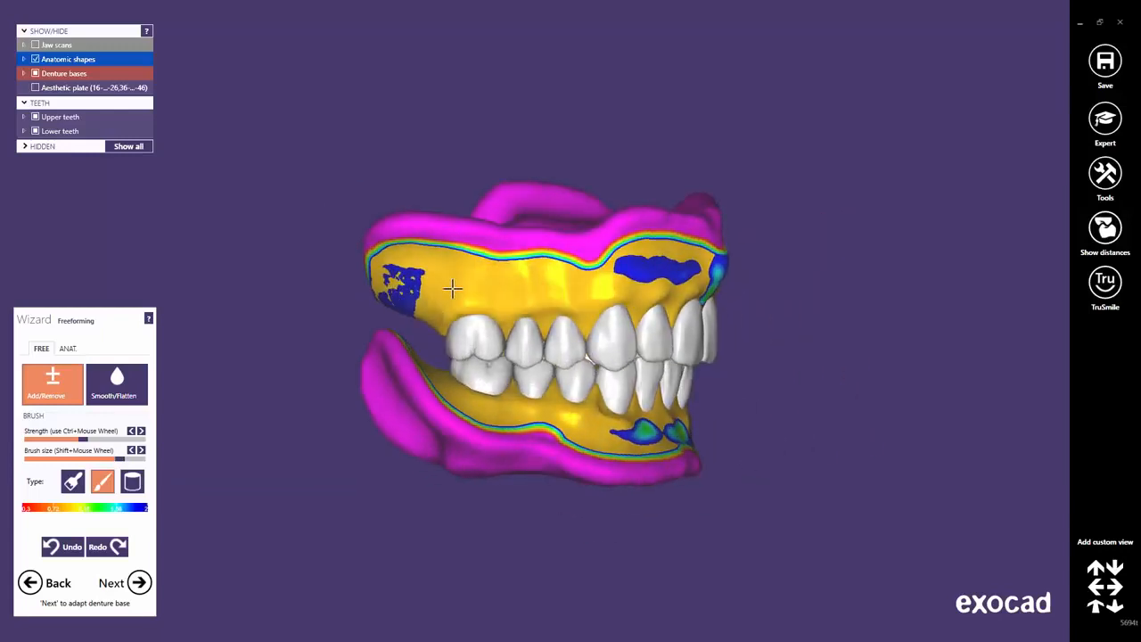
scroll(459, 292, up, 2)
scroll(504, 321, up, 5)
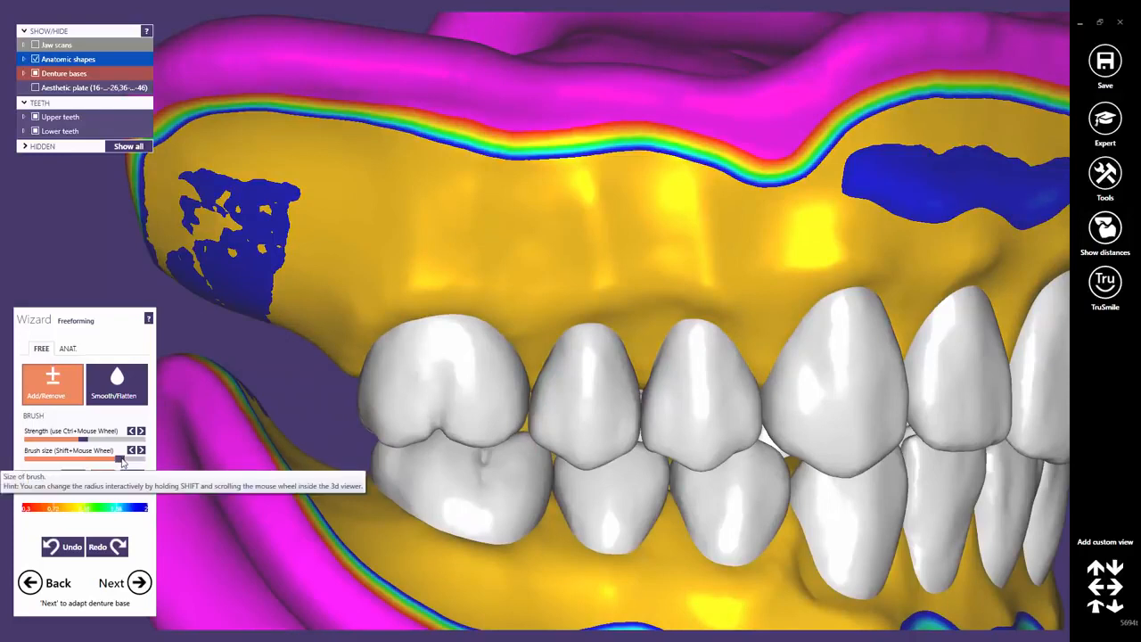
drag(113, 461, 101, 459)
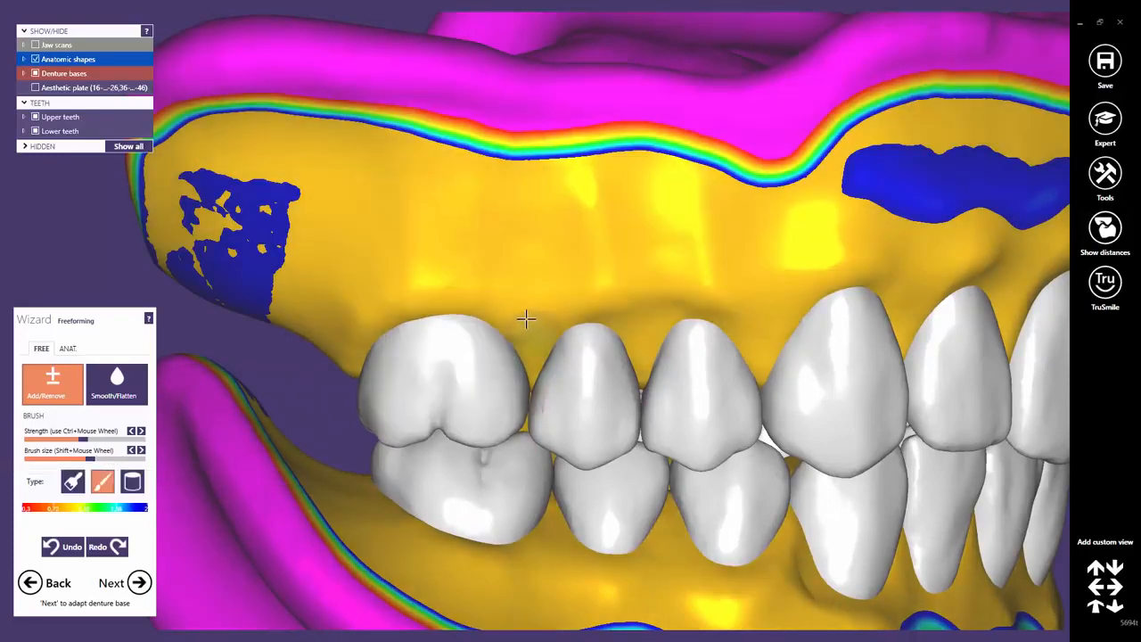
mouse_move(534, 309)
mouse_down()
mouse_move(520, 247)
mouse_move(481, 174)
mouse_up()
mouse_move(349, 252)
mouse_down()
mouse_move(374, 178)
mouse_move(434, 247)
mouse_move(429, 206)
mouse_up()
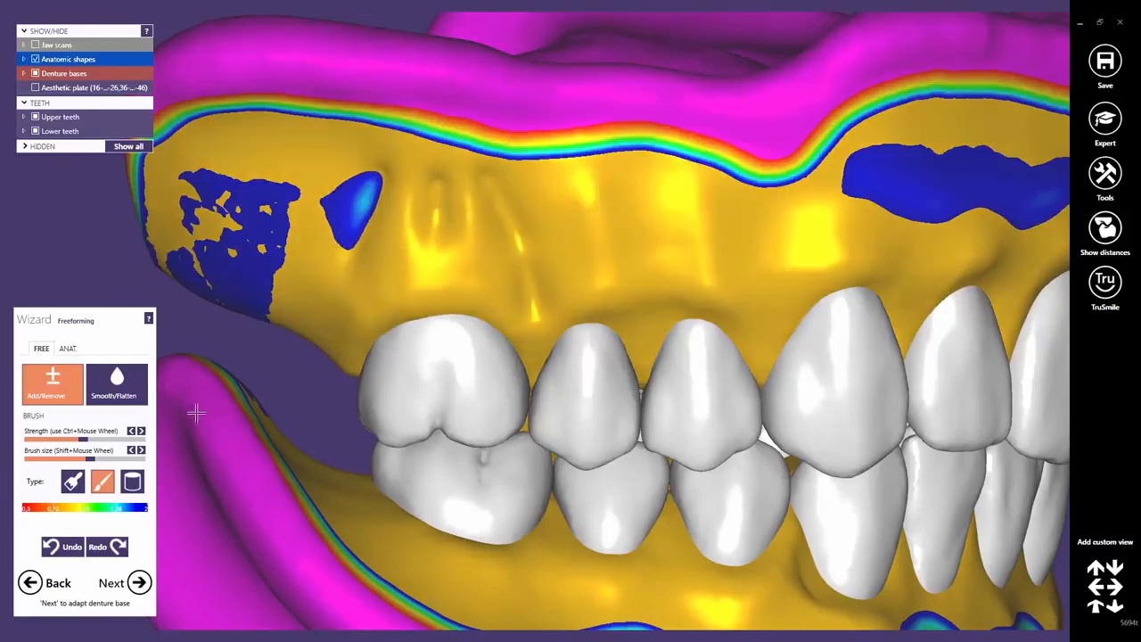
Enlarge the brush and sculpt root ridges above the upper front teeth and canine.
drag(89, 460, 101, 461)
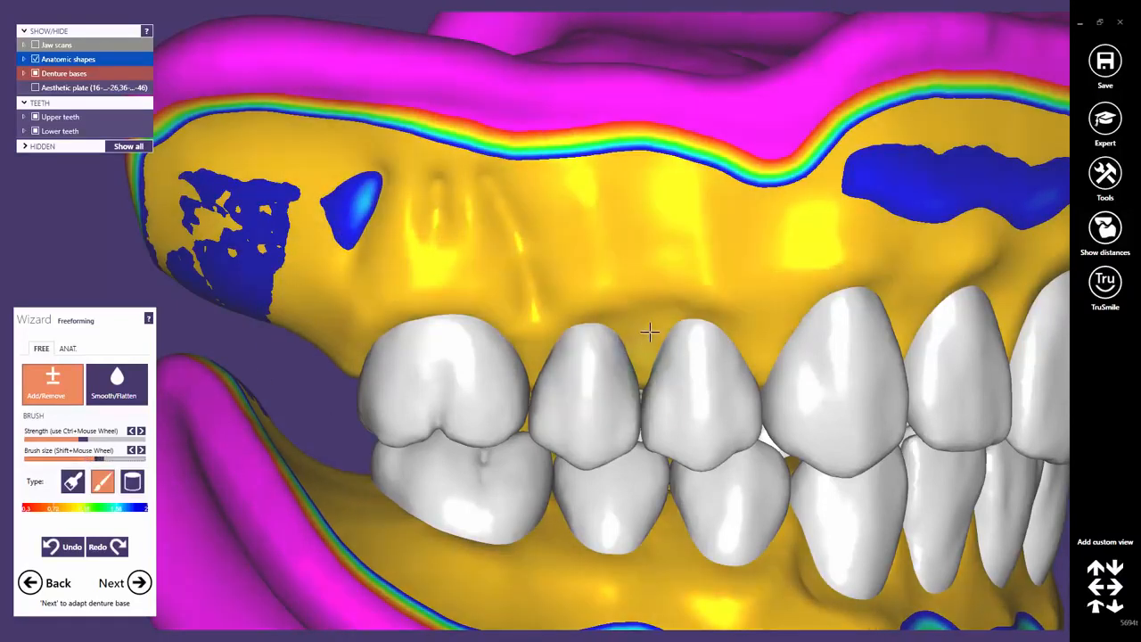
mouse_move(649, 284)
mouse_down()
mouse_move(632, 204)
mouse_move(601, 211)
mouse_up()
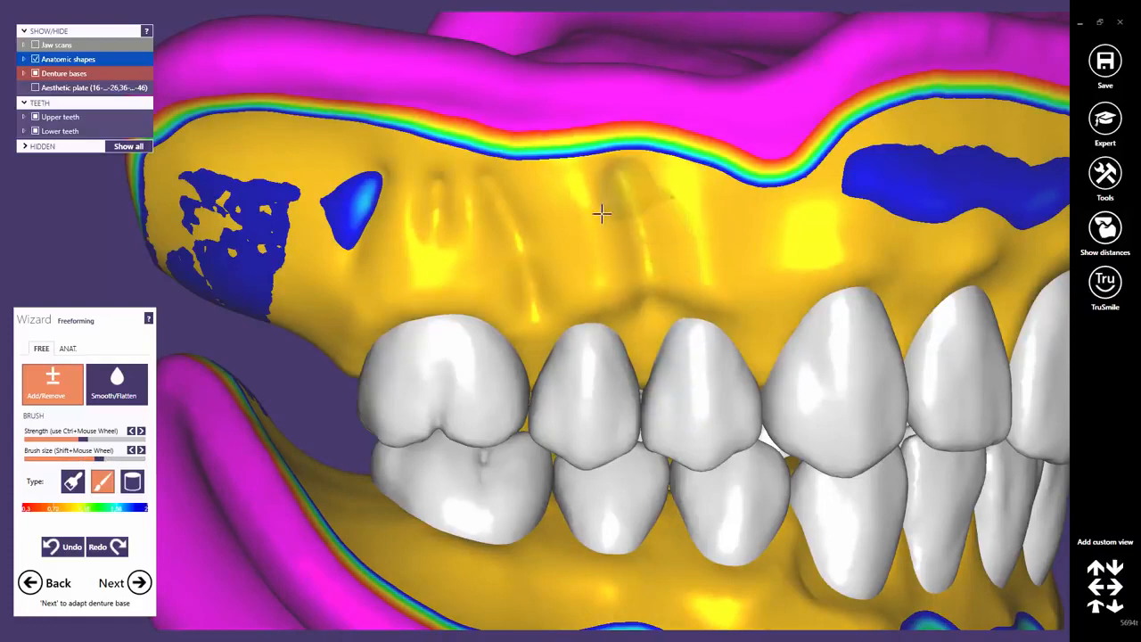
drag(769, 305, 743, 206)
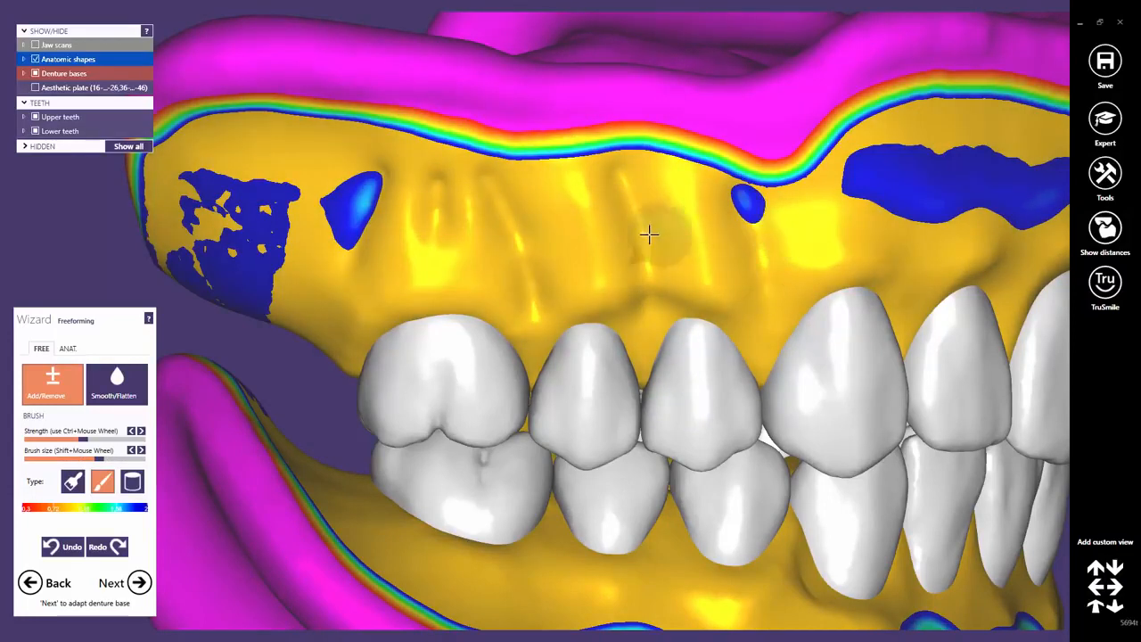
drag(651, 219, 649, 181)
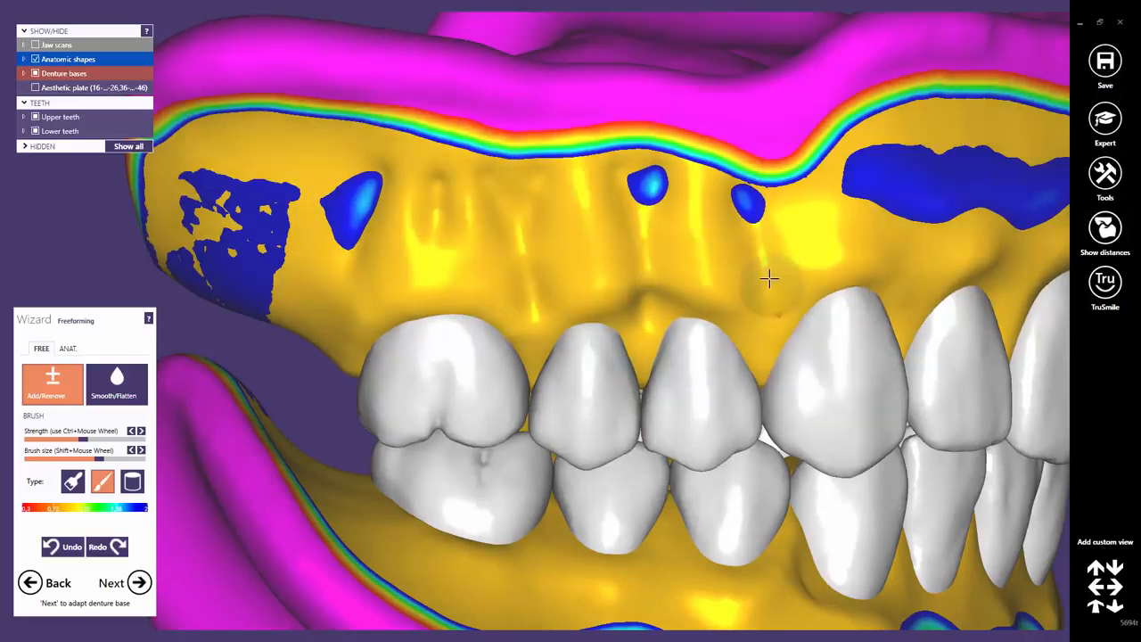
right_drag(769, 277, 755, 275)
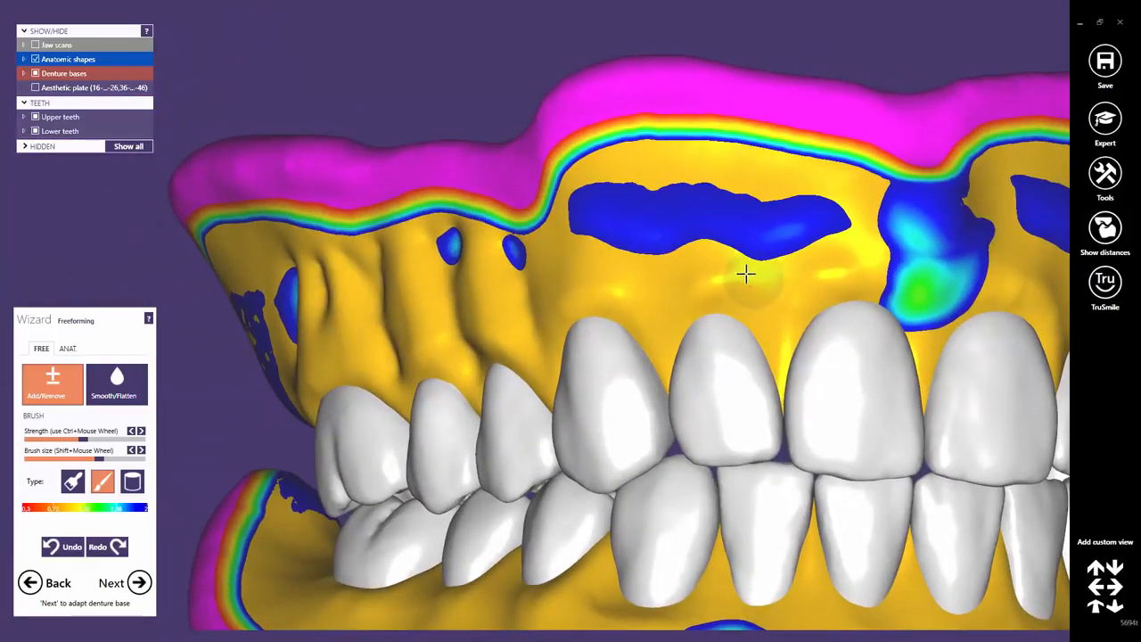
mouse_move(660, 317)
mouse_down()
mouse_move(652, 265)
mouse_move(604, 193)
mouse_up()
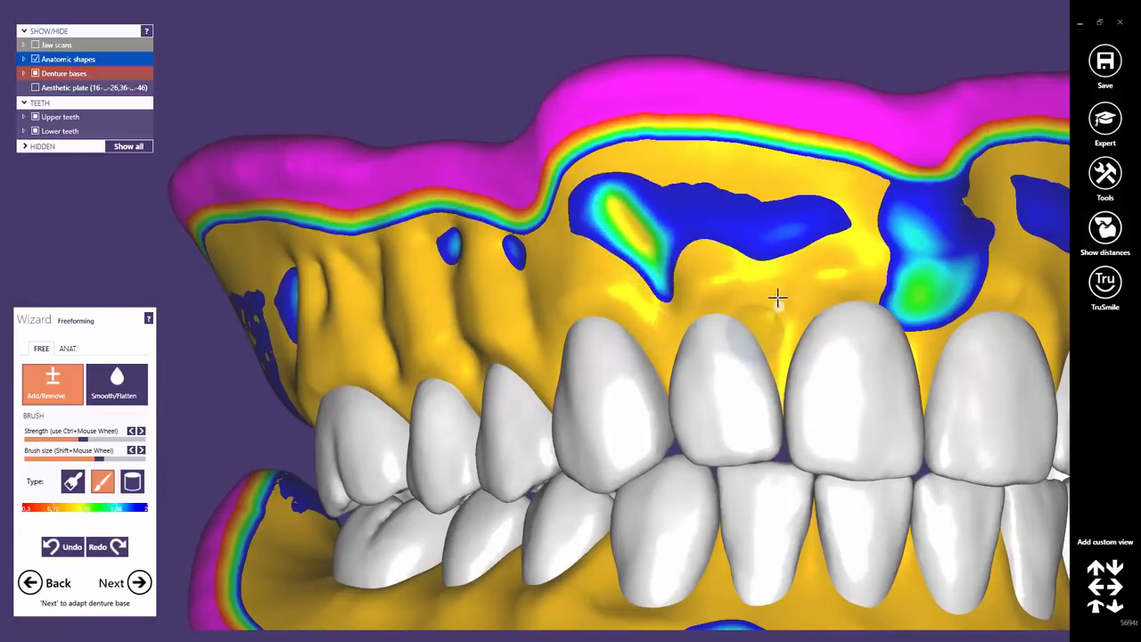
mouse_move(769, 313)
mouse_down()
mouse_move(770, 268)
mouse_move(724, 182)
mouse_up()
Add root ridges on the upper gum above successive front teeth toward the molars.
middle_click(841, 274)
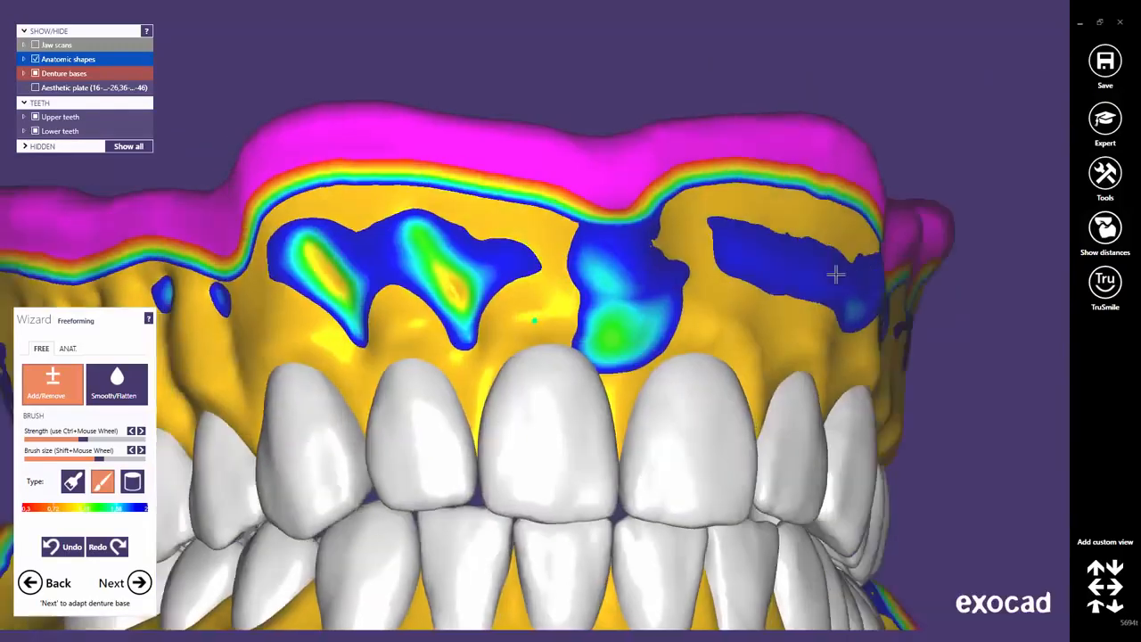
drag(791, 342, 842, 223)
drag(907, 328, 941, 251)
middle_click(927, 330)
right_drag(928, 331, 852, 351)
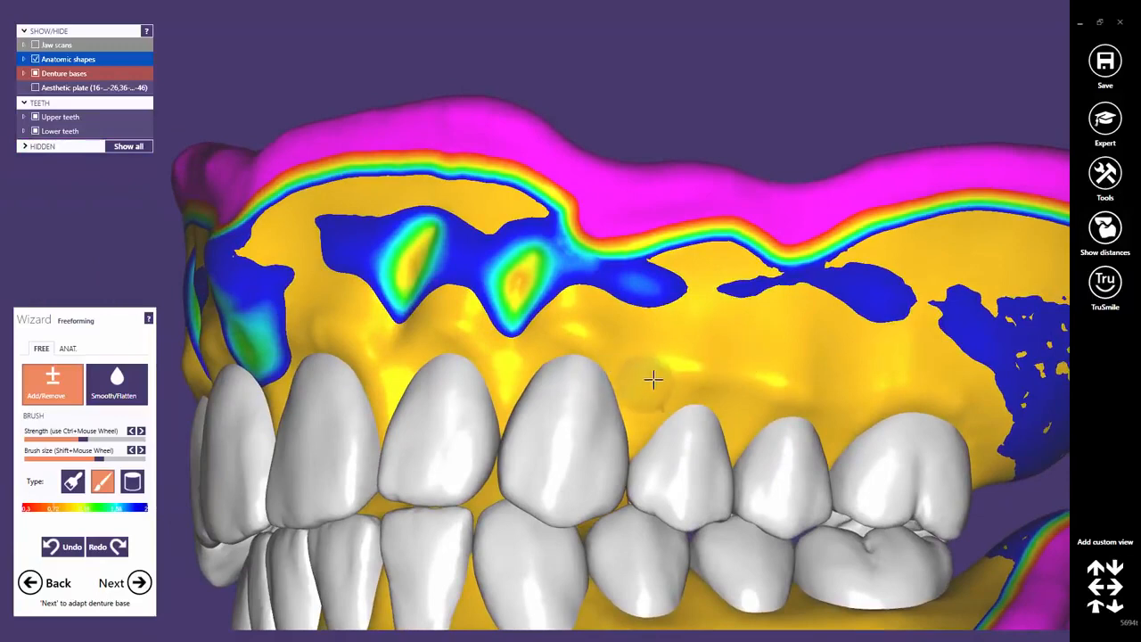
drag(650, 384, 652, 287)
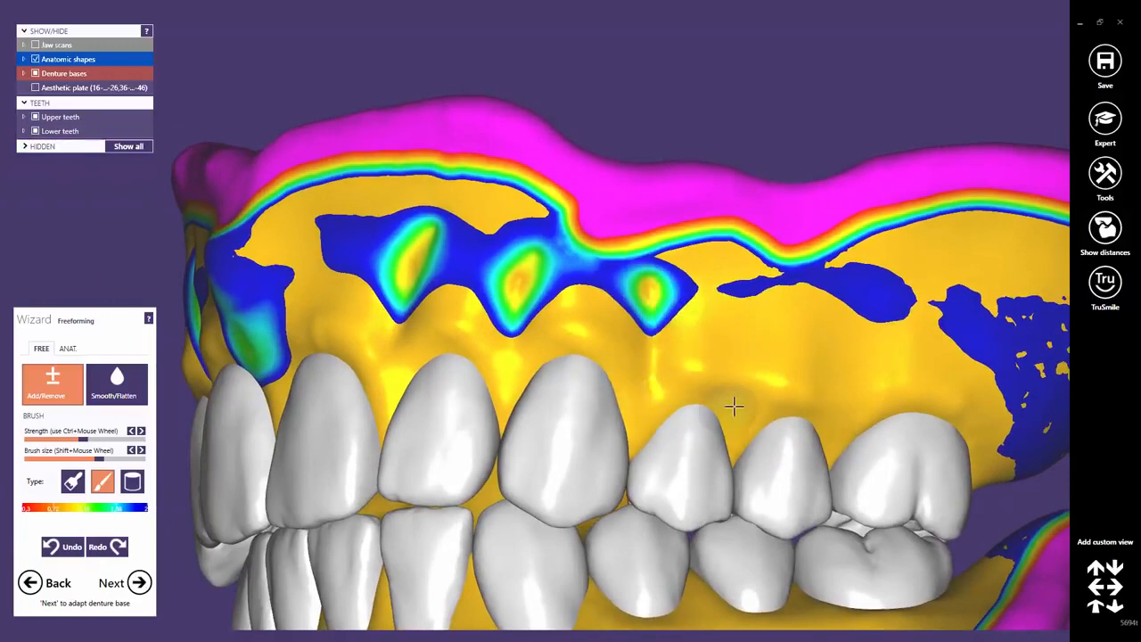
mouse_move(753, 405)
right_down()
mouse_move(741, 410)
mouse_move(755, 398)
right_up()
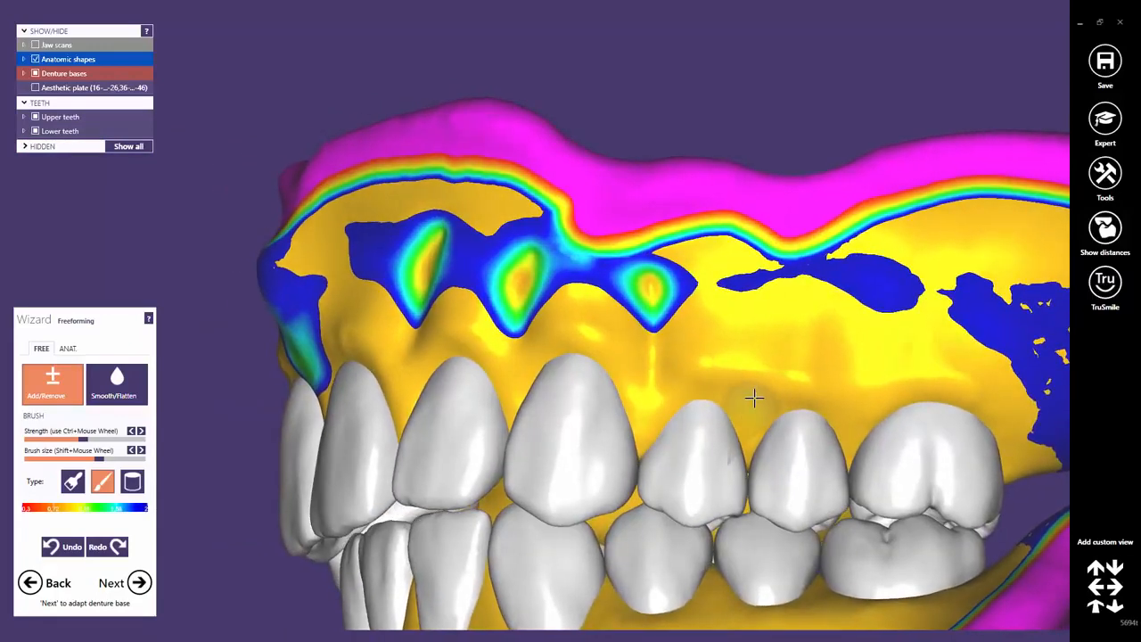
drag(752, 399, 736, 285)
click(661, 296)
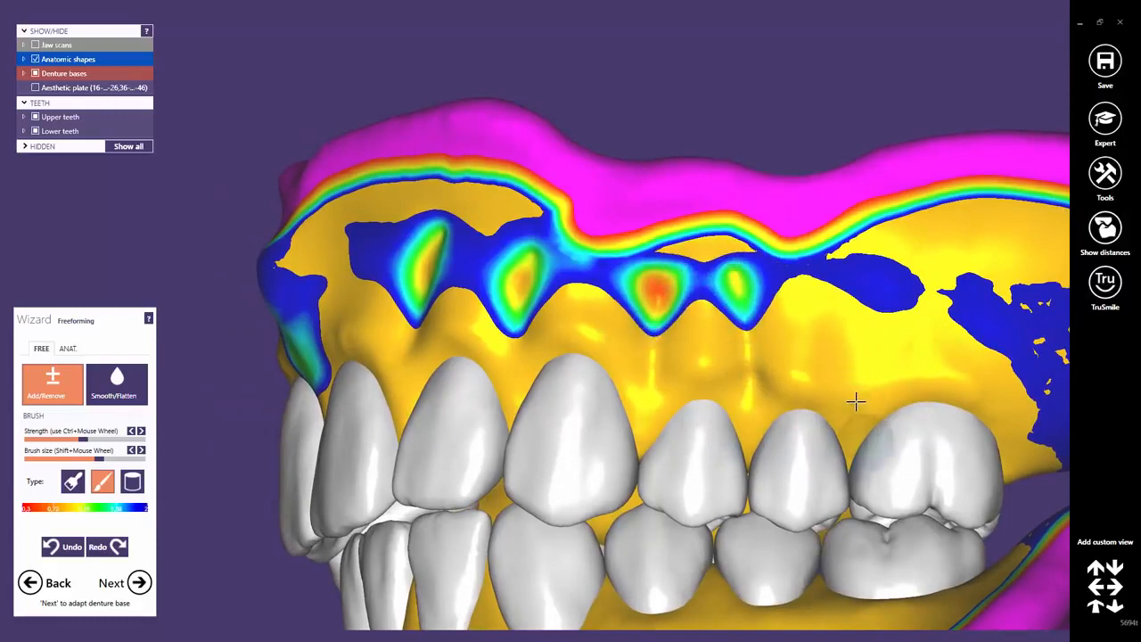
mouse_move(856, 411)
mouse_down()
mouse_move(853, 354)
mouse_move(874, 272)
mouse_move(815, 378)
mouse_up()
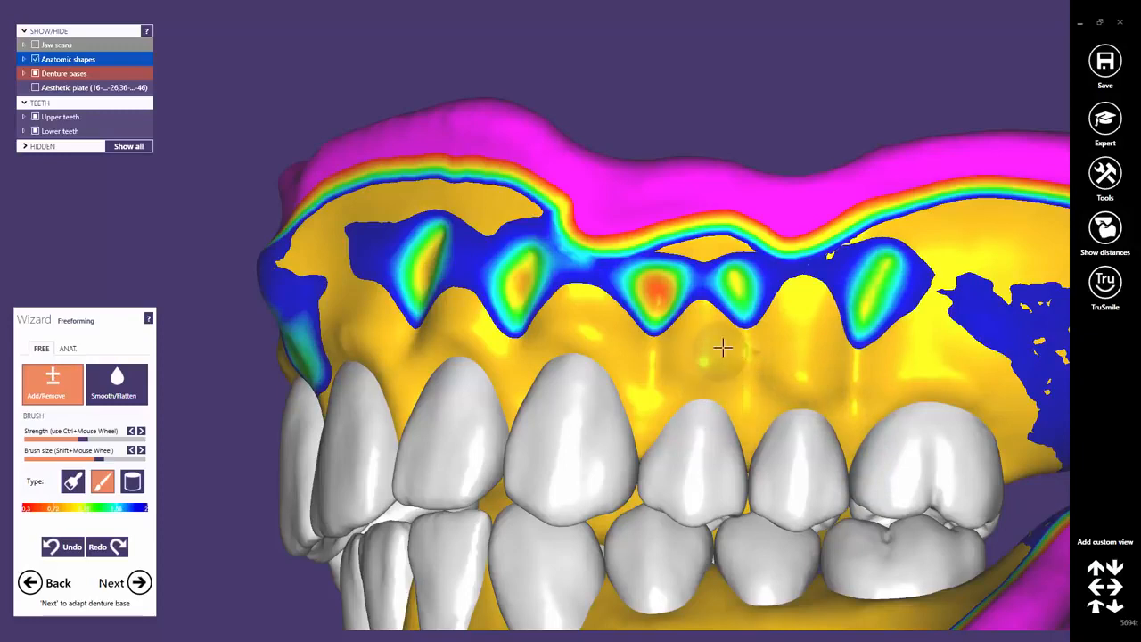
Add a ridge at the far end of the upper gum.
right_drag(494, 333, 535, 382)
shift+drag(975, 343, 990, 295)
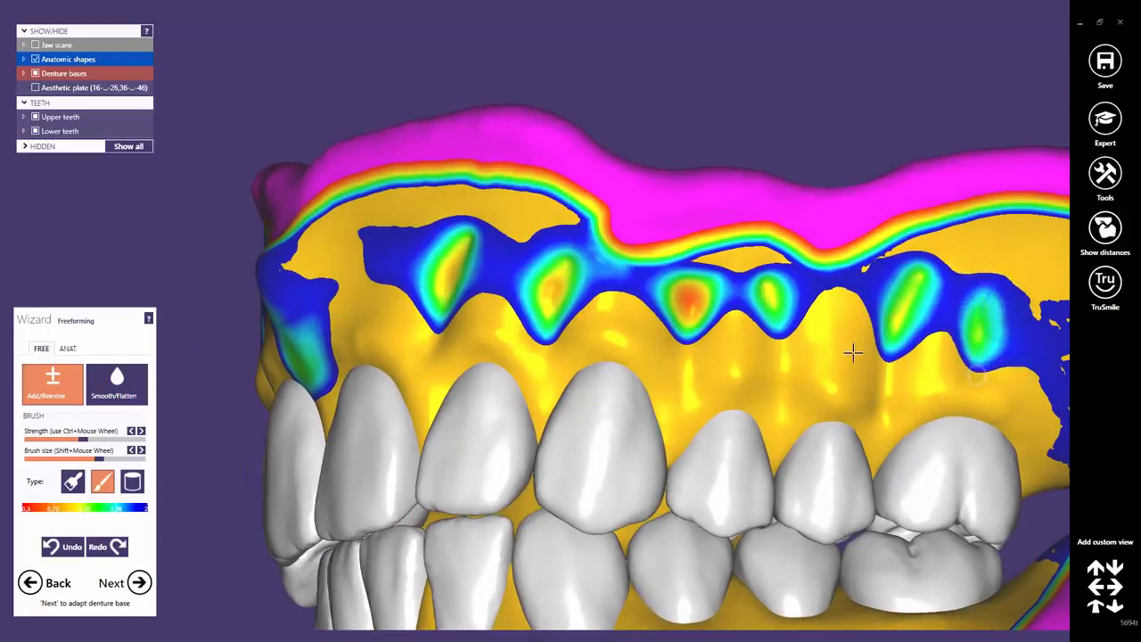
scroll(579, 382, down, 4)
mouse_move(545, 392)
right_down()
mouse_move(446, 386)
mouse_move(798, 461)
mouse_move(624, 437)
right_up()
scroll(541, 364, up, 4)
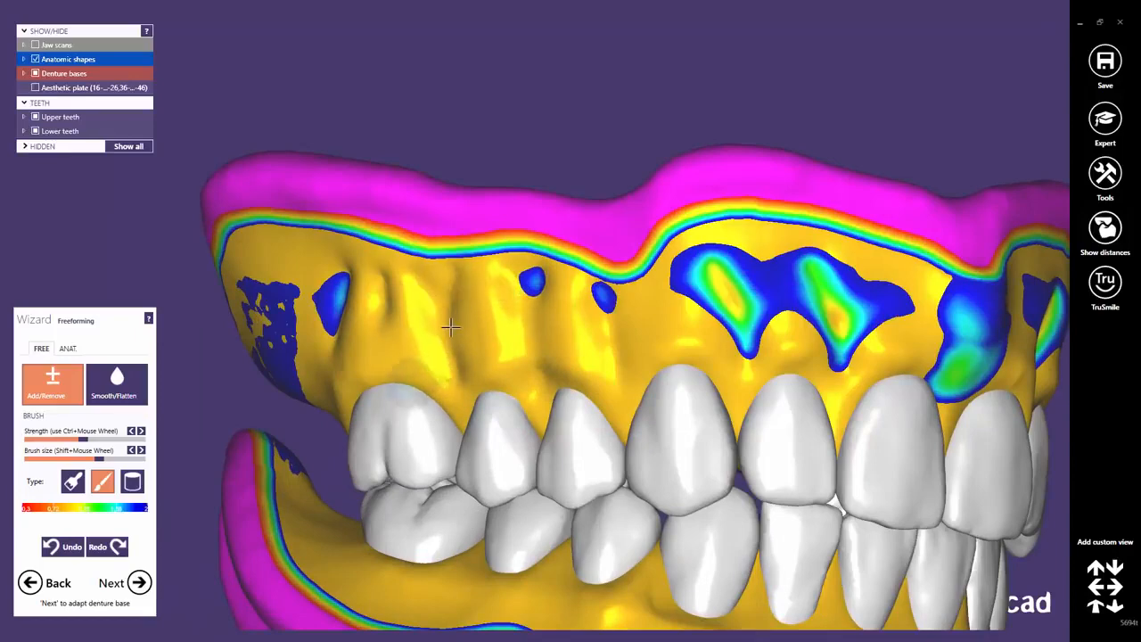
right_drag(470, 379, 543, 365)
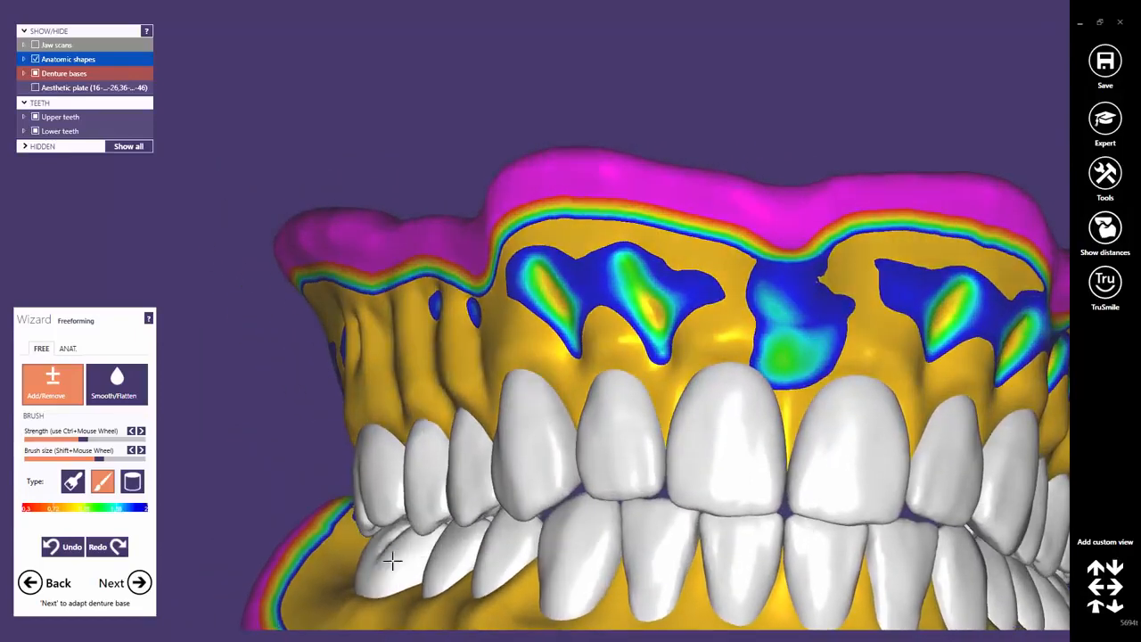
Turn to the lower jaw and brush the gum below the side teeth.
right_drag(409, 608, 532, 318)
scroll(532, 318, up, 5)
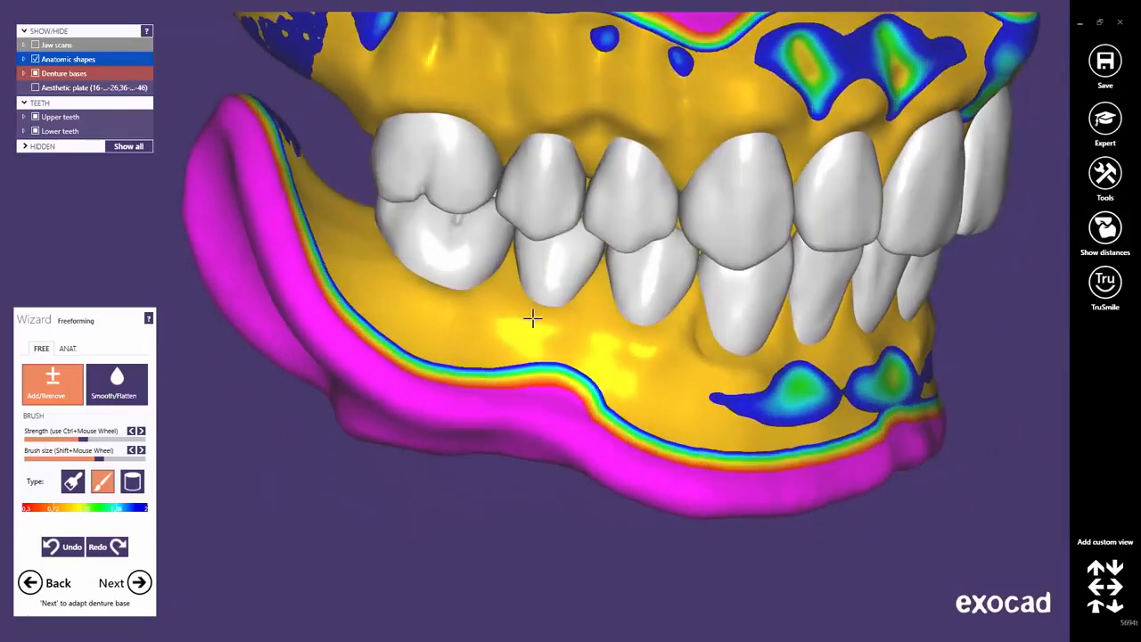
scroll(508, 309, up, 2)
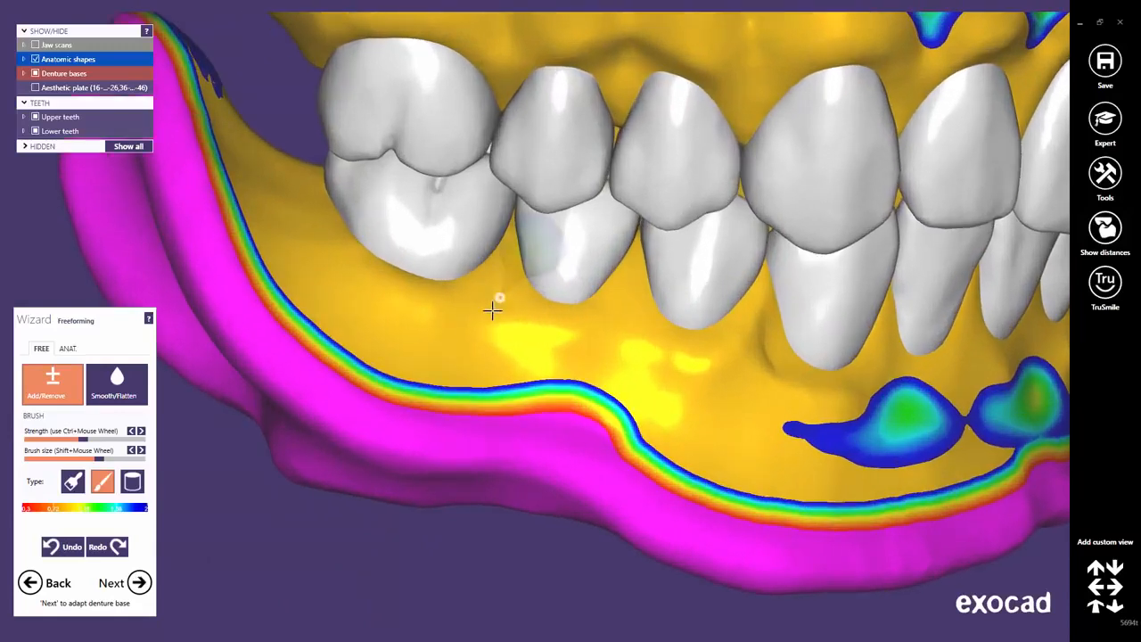
mouse_move(493, 309)
mouse_down()
mouse_move(436, 367)
mouse_move(496, 313)
mouse_move(458, 352)
mouse_move(389, 324)
mouse_move(354, 285)
mouse_up()
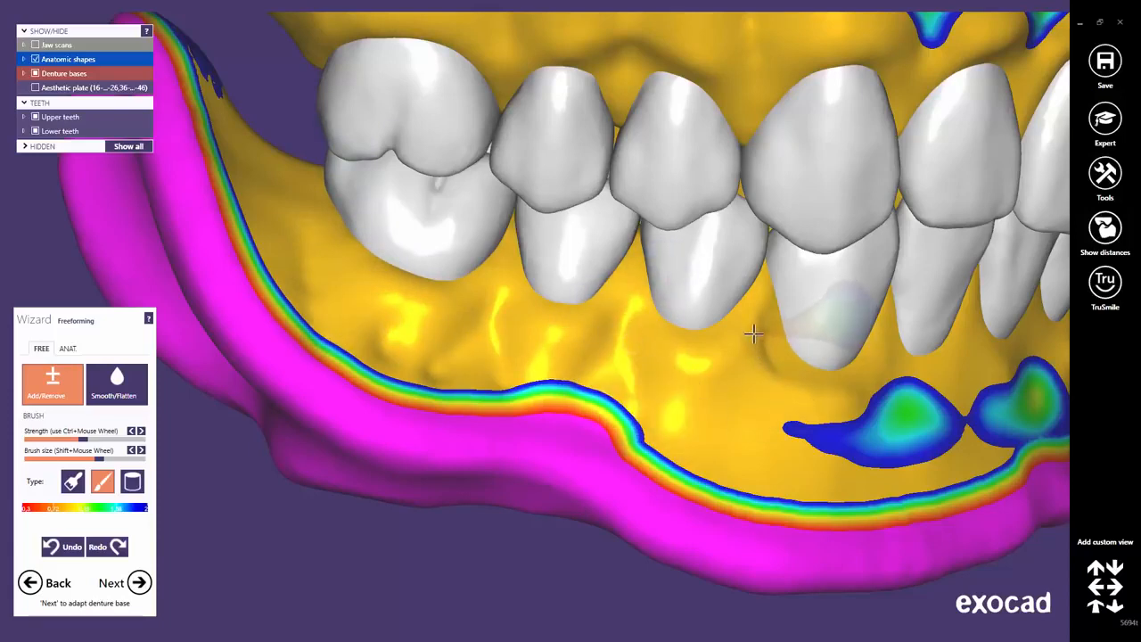
Raise and even out root bumps along the lower front gum.
mouse_move(749, 391)
mouse_down()
mouse_move(693, 433)
mouse_move(704, 429)
mouse_up()
right_drag(781, 398, 770, 391)
mouse_move(507, 287)
mouse_down()
mouse_move(513, 356)
mouse_move(533, 379)
mouse_up()
right_drag(662, 295, 669, 288)
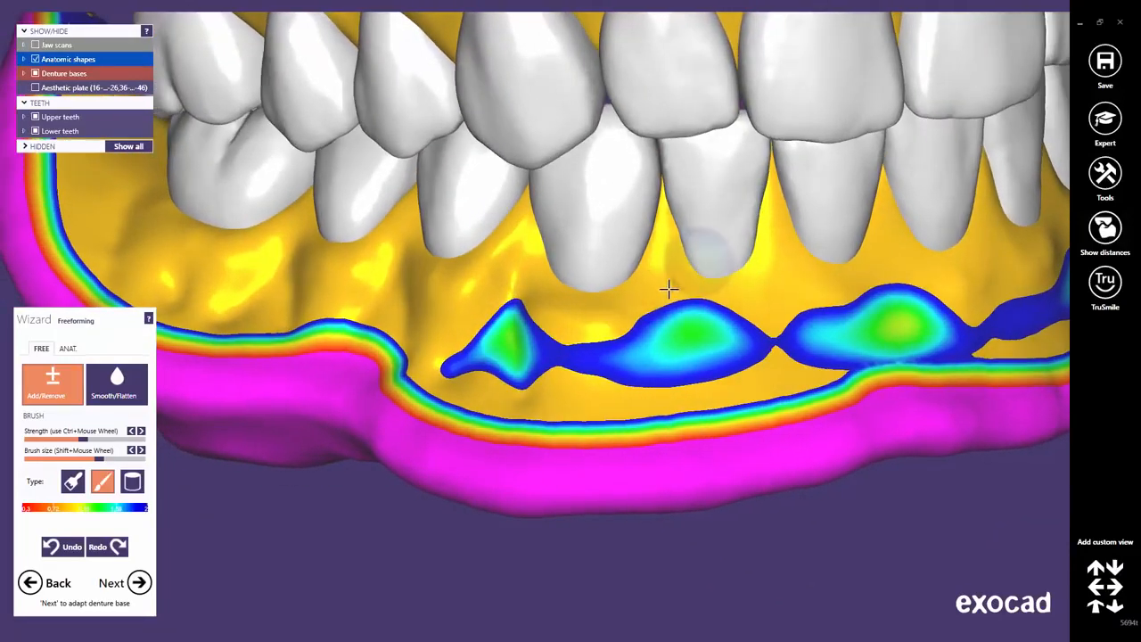
mouse_move(668, 288)
mouse_down()
mouse_move(655, 374)
mouse_move(668, 301)
mouse_move(678, 357)
mouse_up()
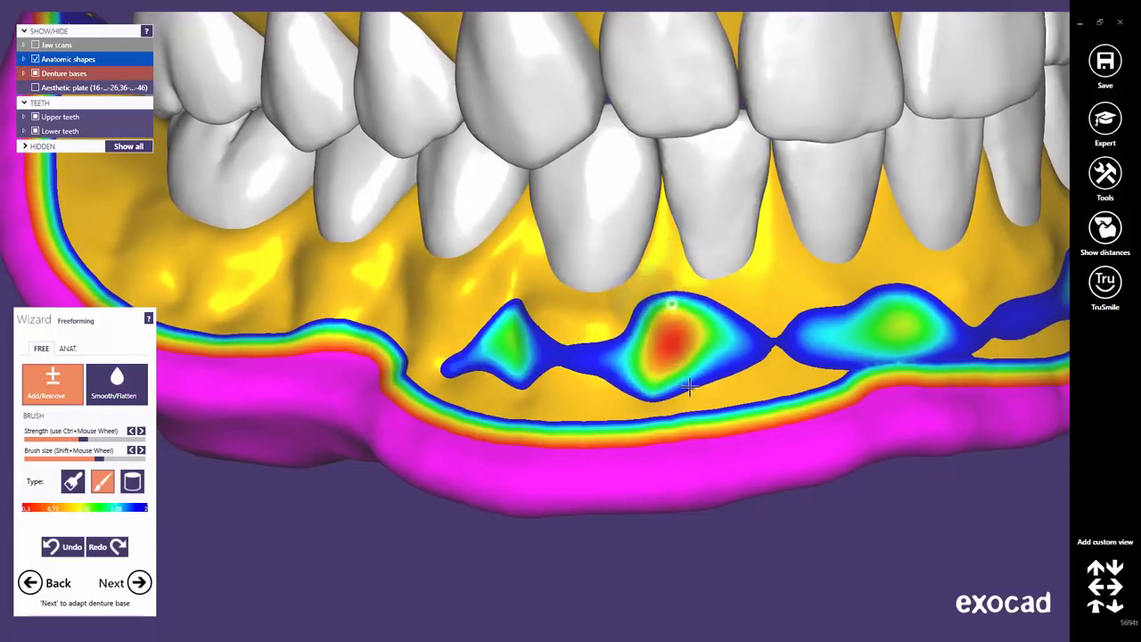
mouse_move(773, 259)
mouse_down()
mouse_move(767, 352)
mouse_move(753, 365)
mouse_up()
drag(675, 346, 680, 367)
right_drag(868, 350, 811, 328)
drag(629, 226, 640, 239)
drag(745, 236, 805, 256)
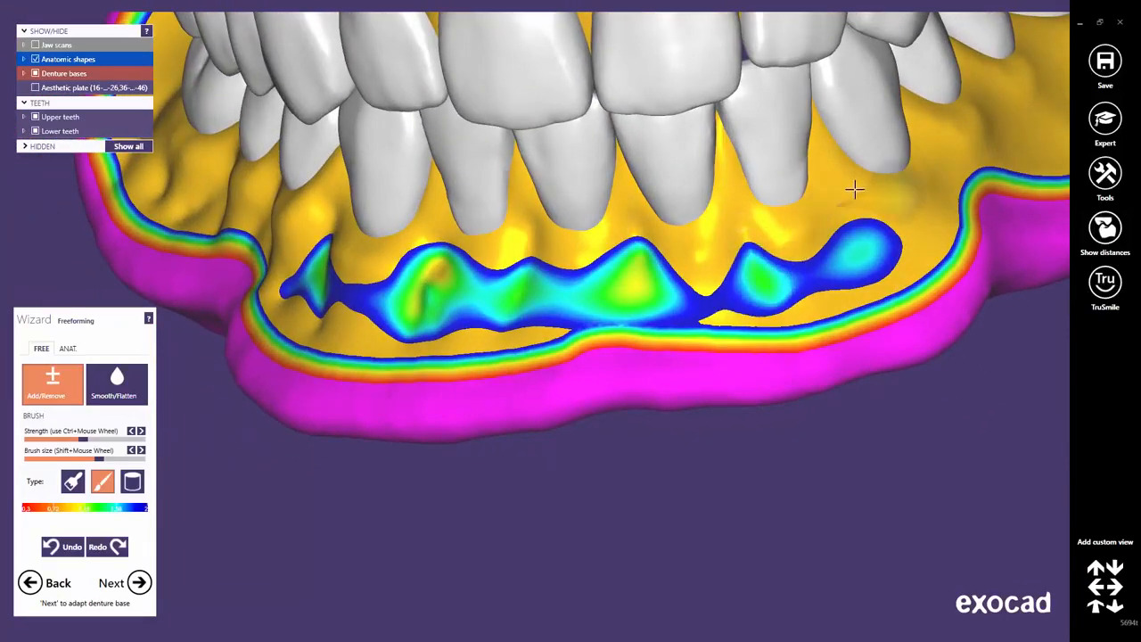
drag(855, 227, 873, 247)
Sculpt vertical root ridges along the lower side gum, then view the whole denture from the front.
mouse_move(873, 246)
right_down()
mouse_move(787, 222)
mouse_move(657, 230)
right_up()
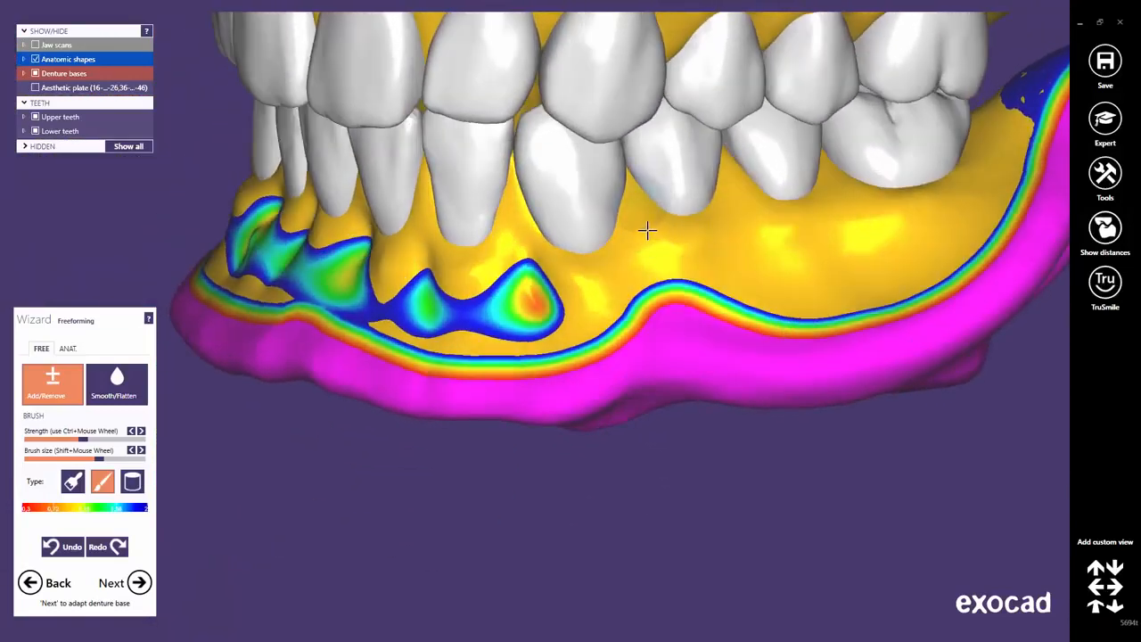
drag(647, 230, 654, 266)
drag(744, 208, 762, 288)
drag(839, 202, 864, 275)
mouse_move(935, 218)
mouse_down()
mouse_move(937, 231)
mouse_move(841, 259)
mouse_move(764, 249)
mouse_up()
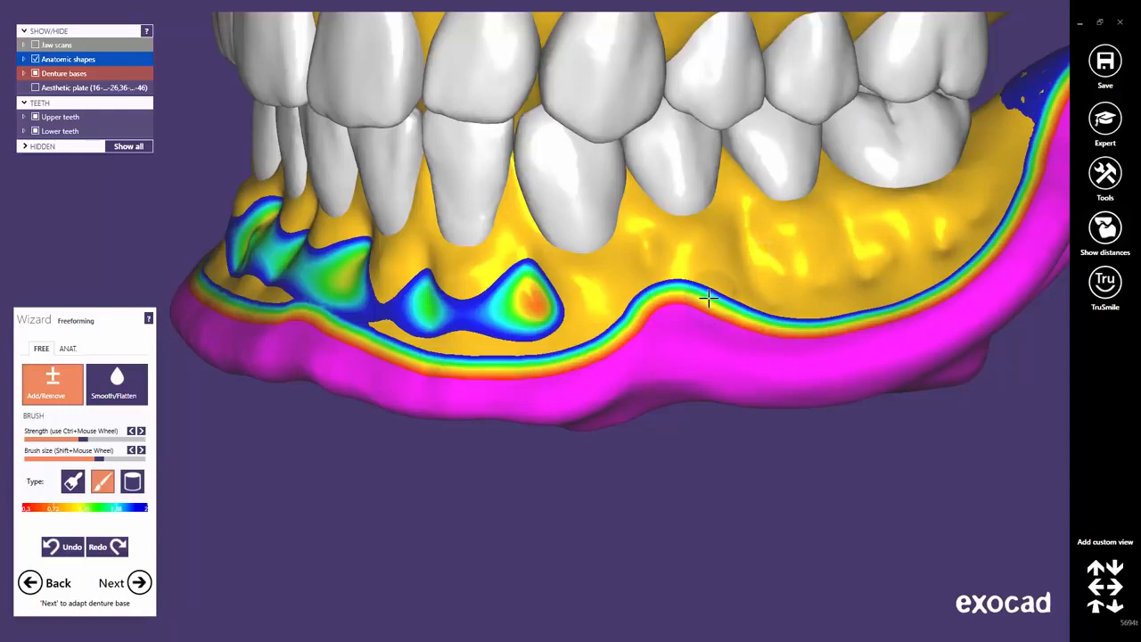
right_click(709, 298)
right_drag(658, 309, 651, 309)
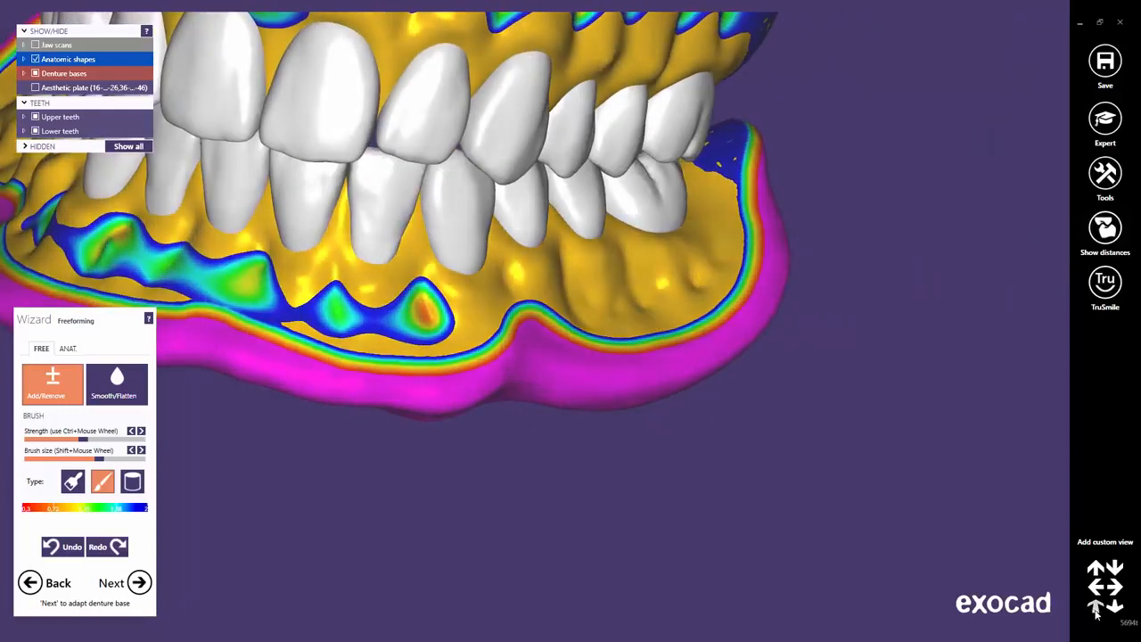
click(1097, 609)
middle_drag(573, 461, 674, 461)
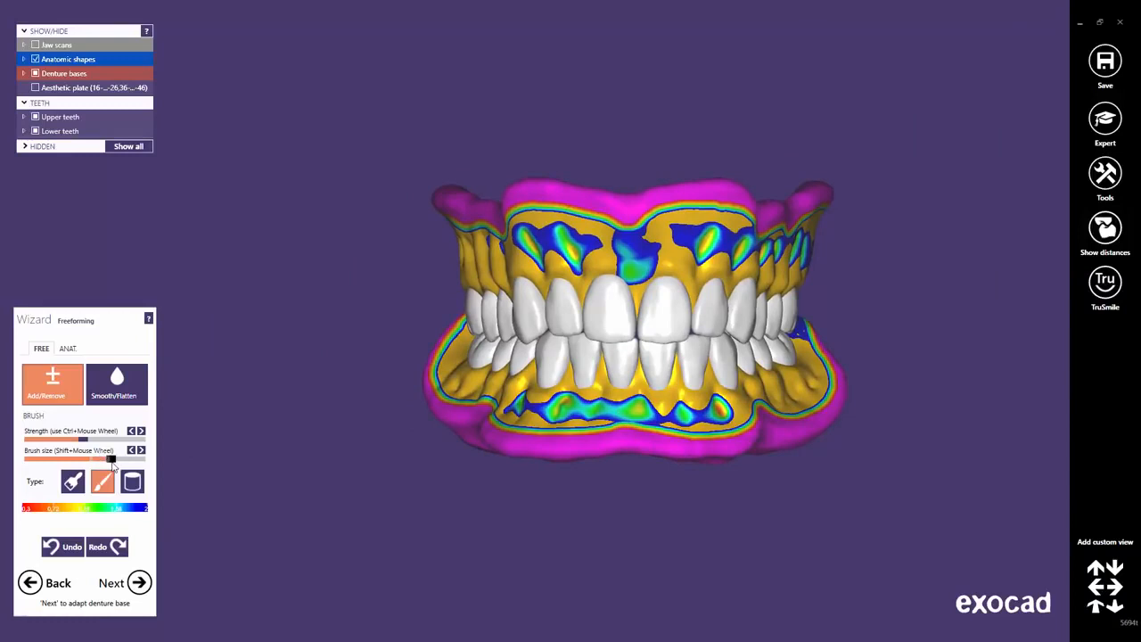
Sculpt the lower gum beneath the front teeth, lowering the contour around the red spot.
right_click(518, 388)
right_drag(519, 388, 523, 386)
scroll(514, 265, up, 3)
scroll(514, 266, up, 3)
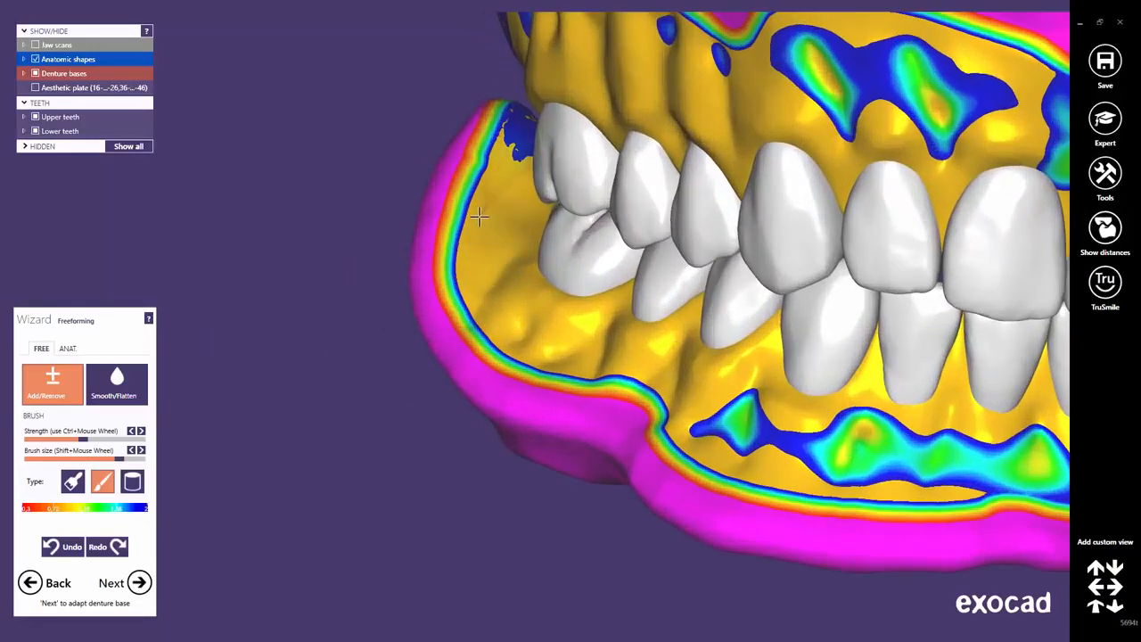
drag(514, 342, 689, 424)
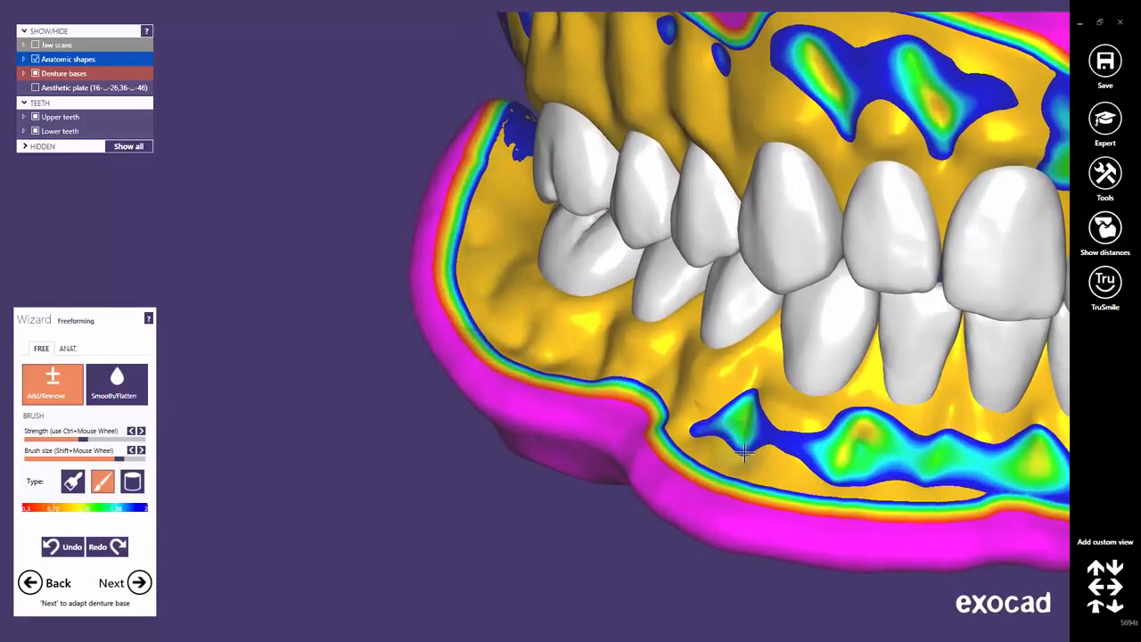
right_drag(744, 453, 571, 325)
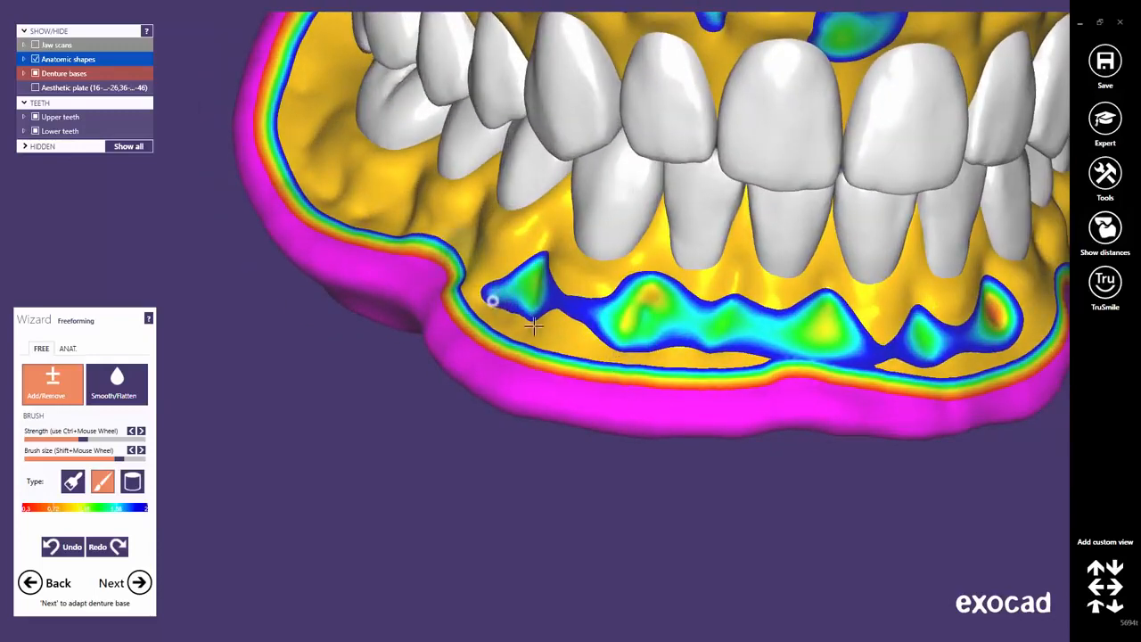
mouse_move(534, 326)
mouse_down()
mouse_move(693, 355)
mouse_move(725, 338)
mouse_up()
middle_click(889, 337)
right_drag(889, 342, 816, 325)
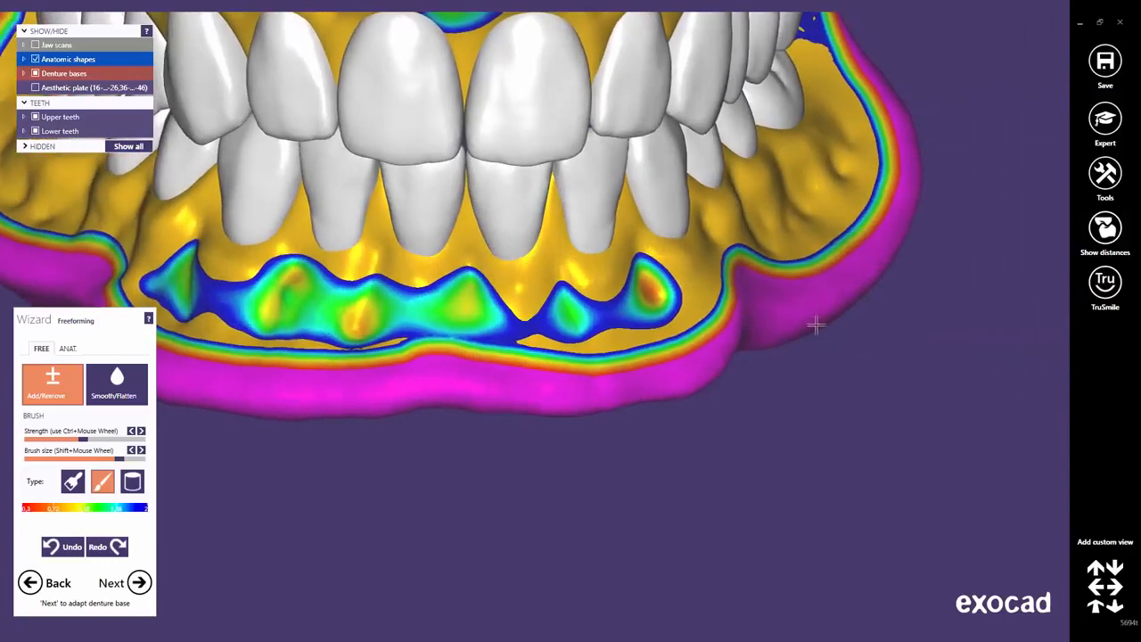
drag(620, 312, 599, 280)
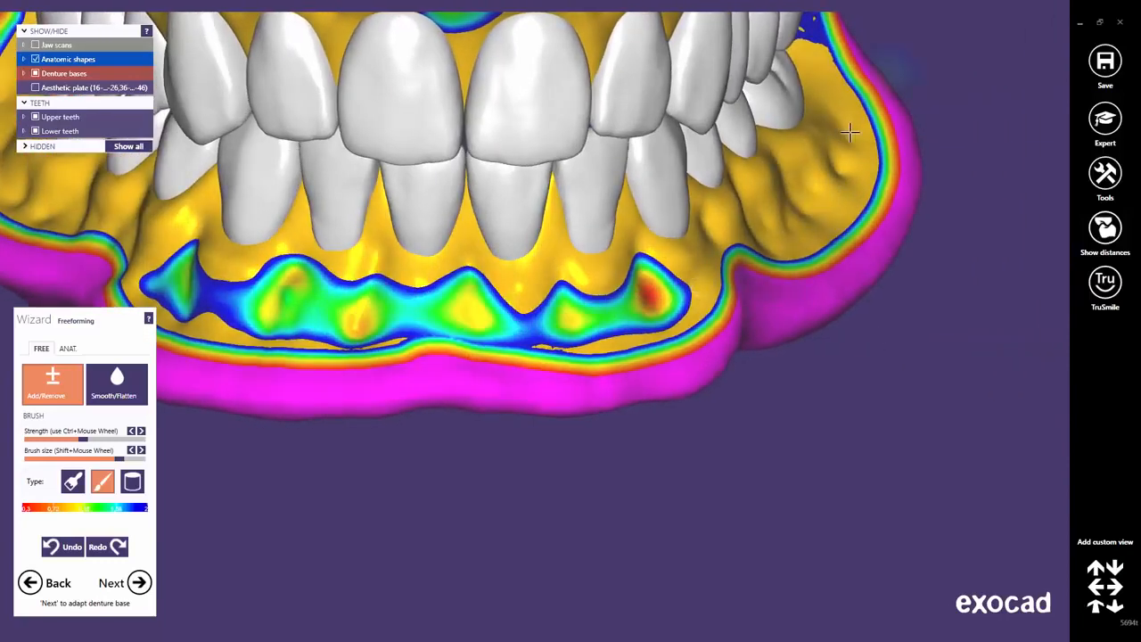
Inspect both arches from several angles, then enlarge the freeforming brush size.
right_drag(739, 245, 1019, 301)
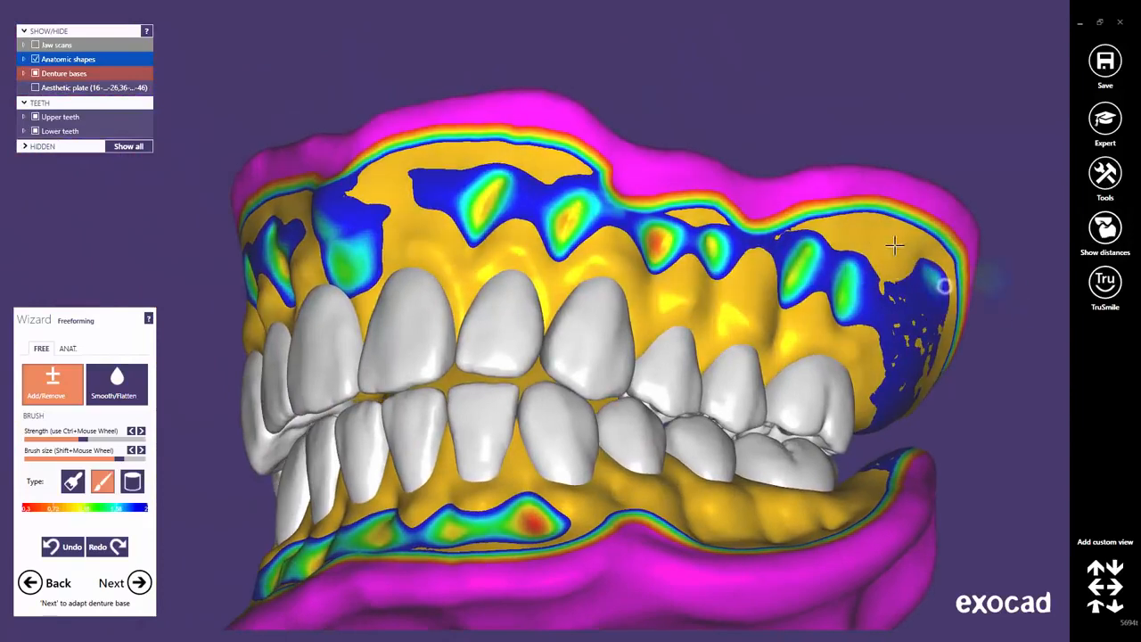
right_drag(383, 185, 568, 275)
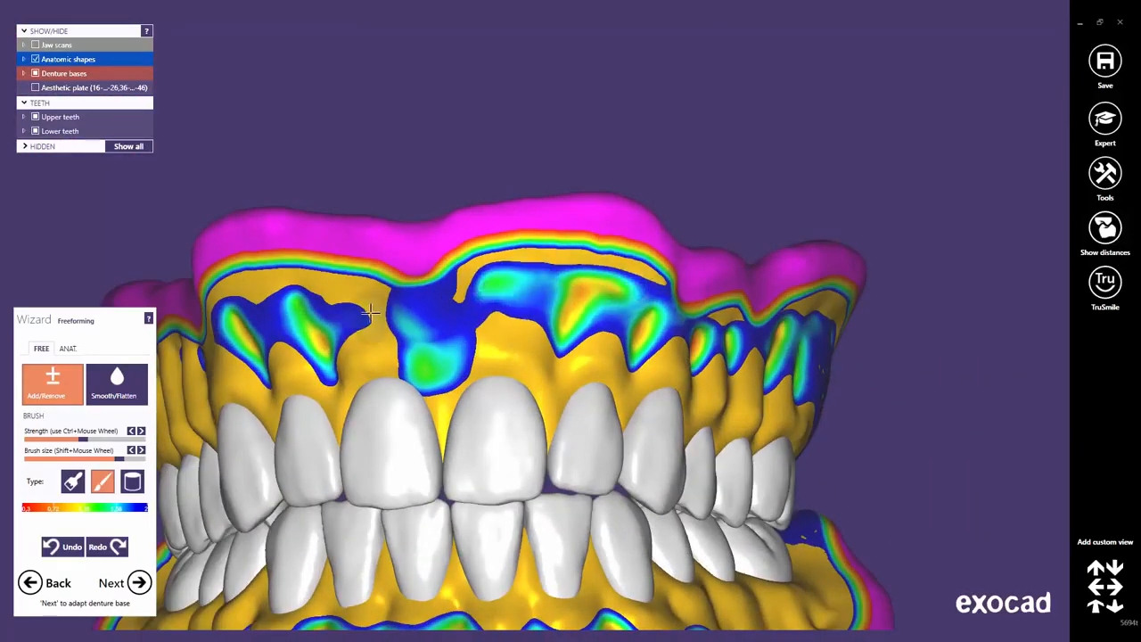
right_drag(370, 311, 398, 319)
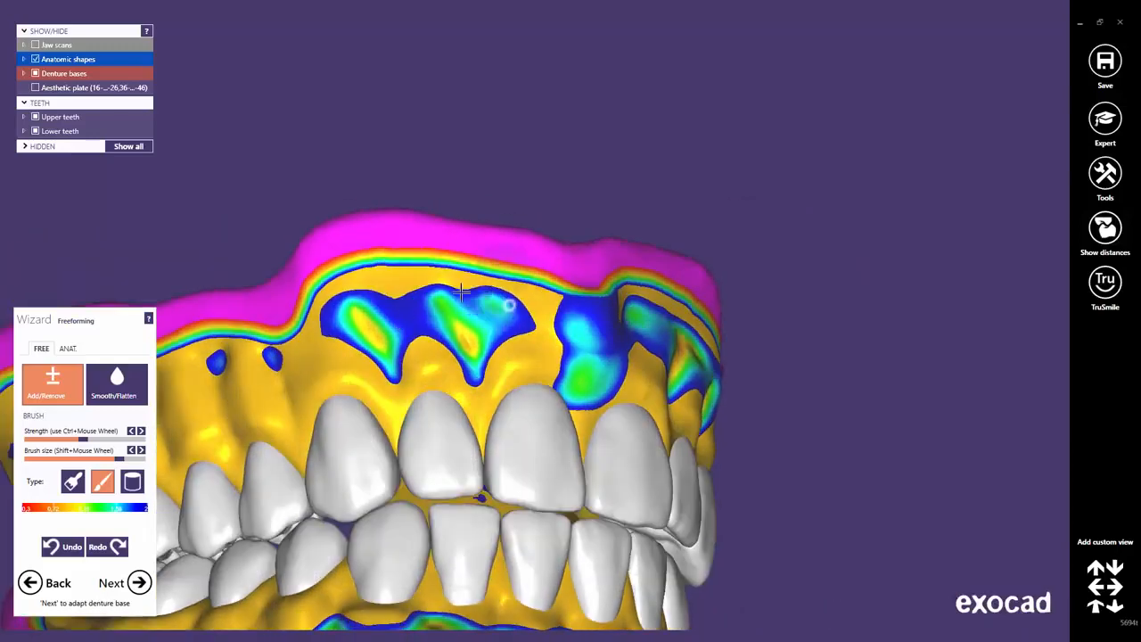
right_drag(328, 303, 592, 326)
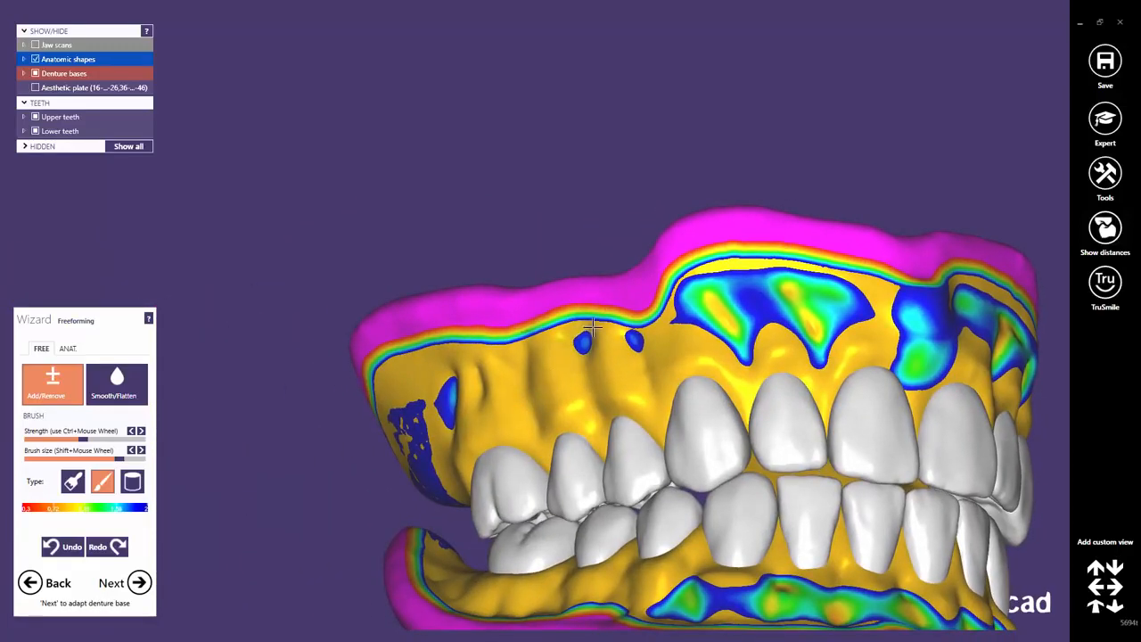
right_drag(684, 410, 630, 326)
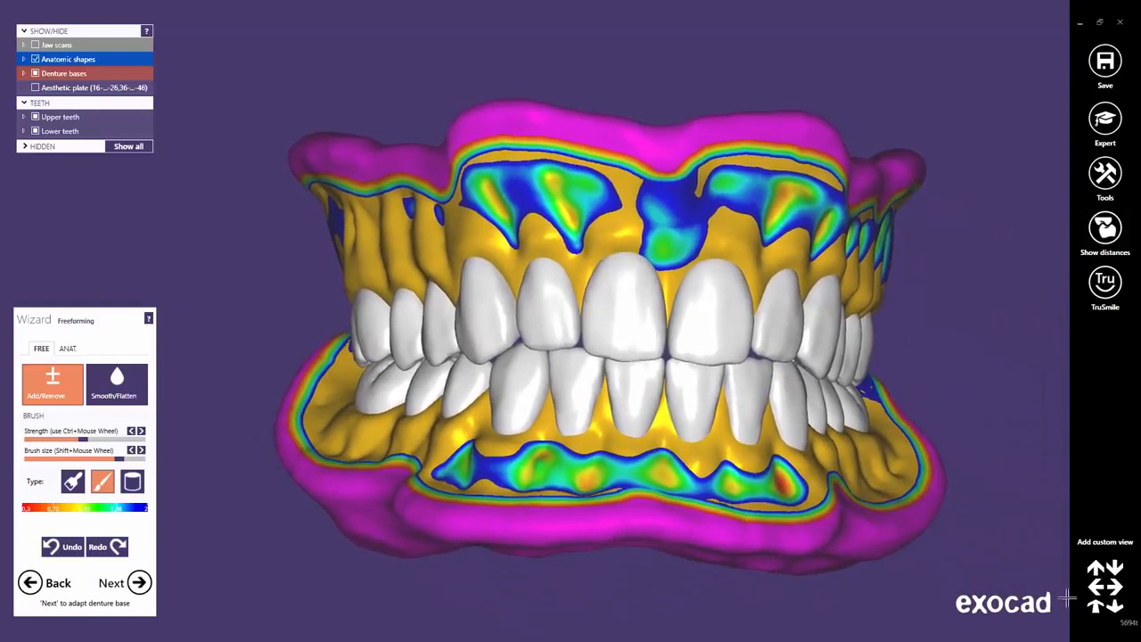
click(1100, 609)
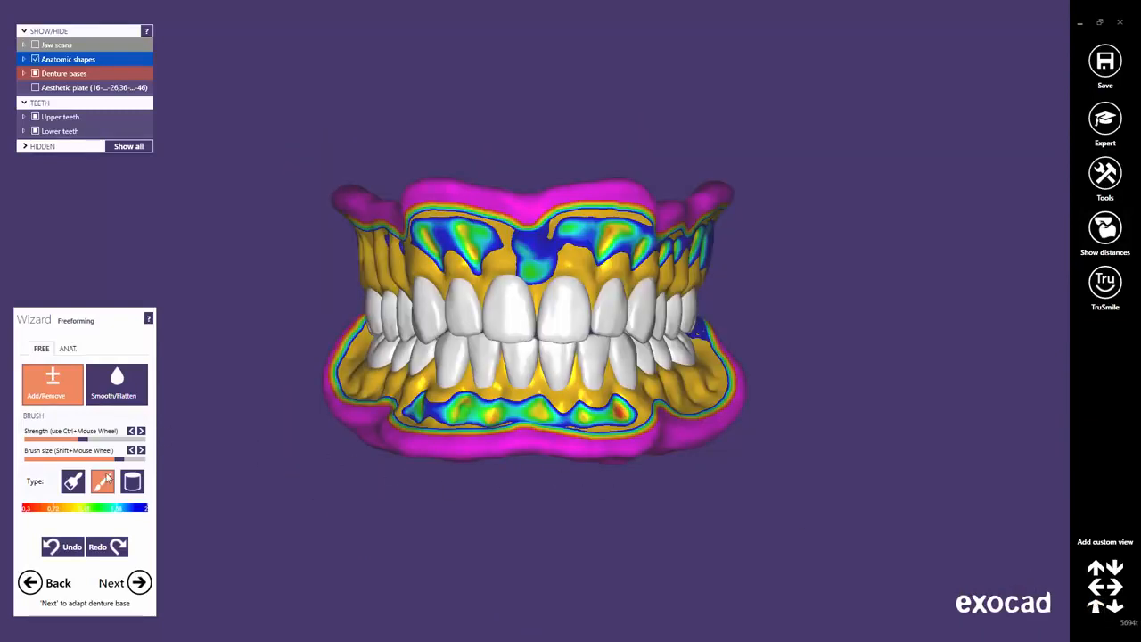
drag(120, 461, 129, 465)
right_drag(461, 303, 488, 290)
scroll(488, 289, up, 3)
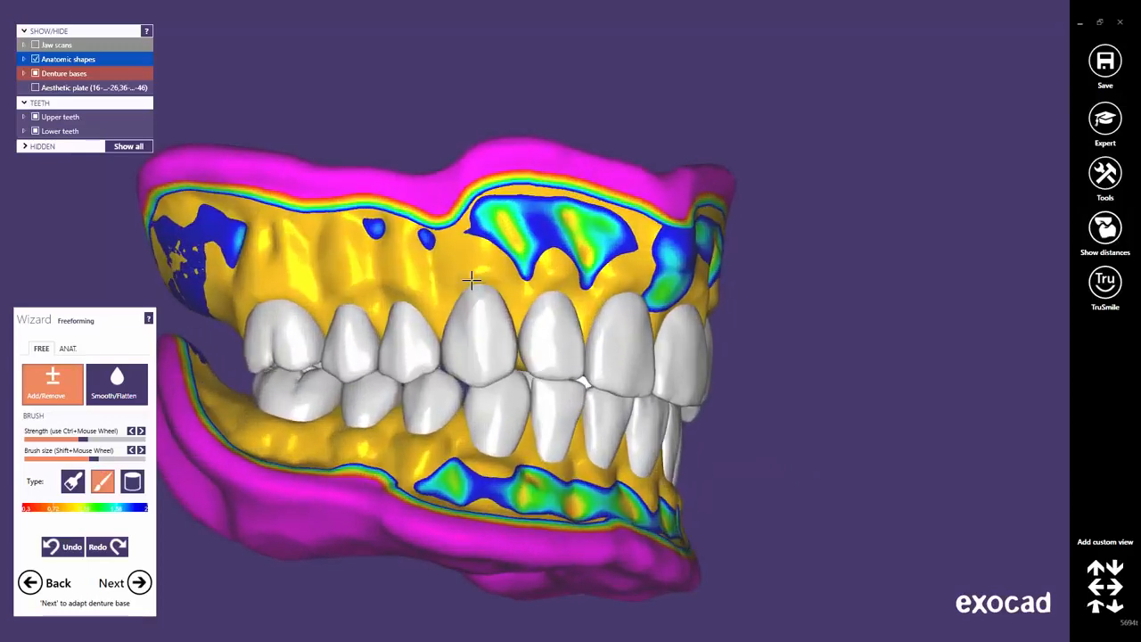
Show the jaw scans and add material to the upper gum above the central incisors.
click(35, 45)
scroll(468, 231, up, 3)
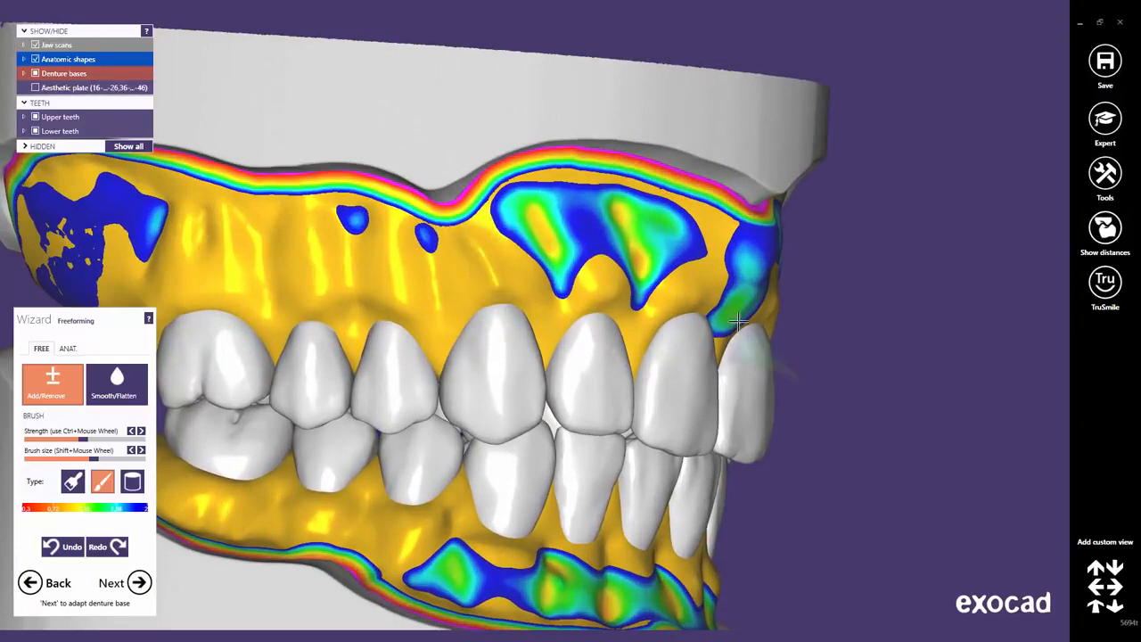
mouse_move(740, 334)
right_down()
mouse_move(732, 306)
mouse_move(765, 288)
right_up()
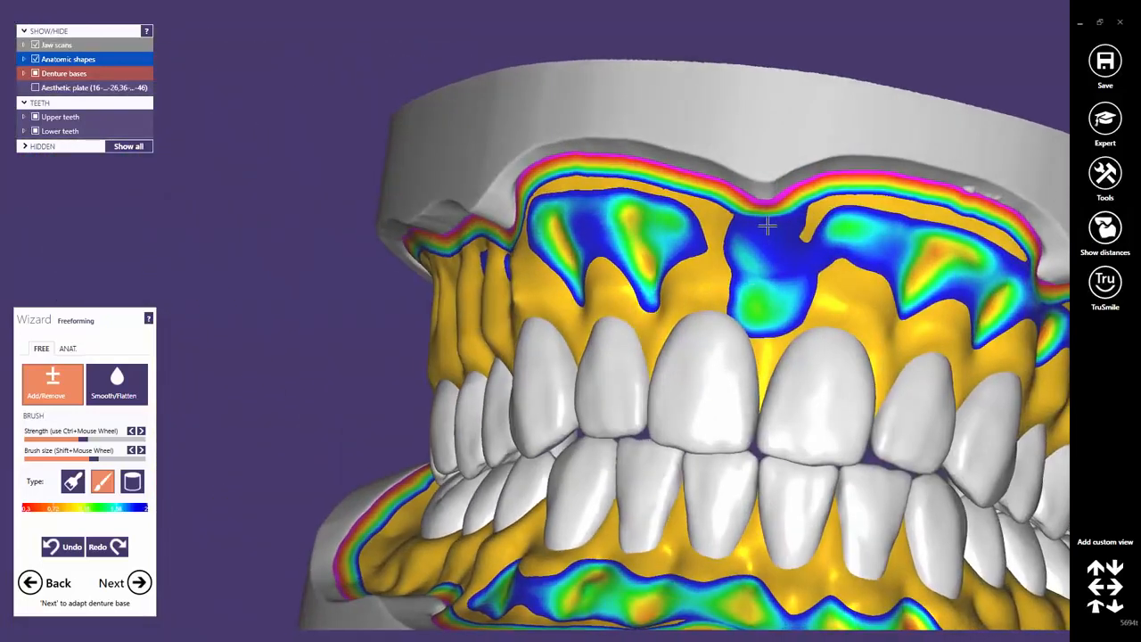
drag(766, 224, 766, 338)
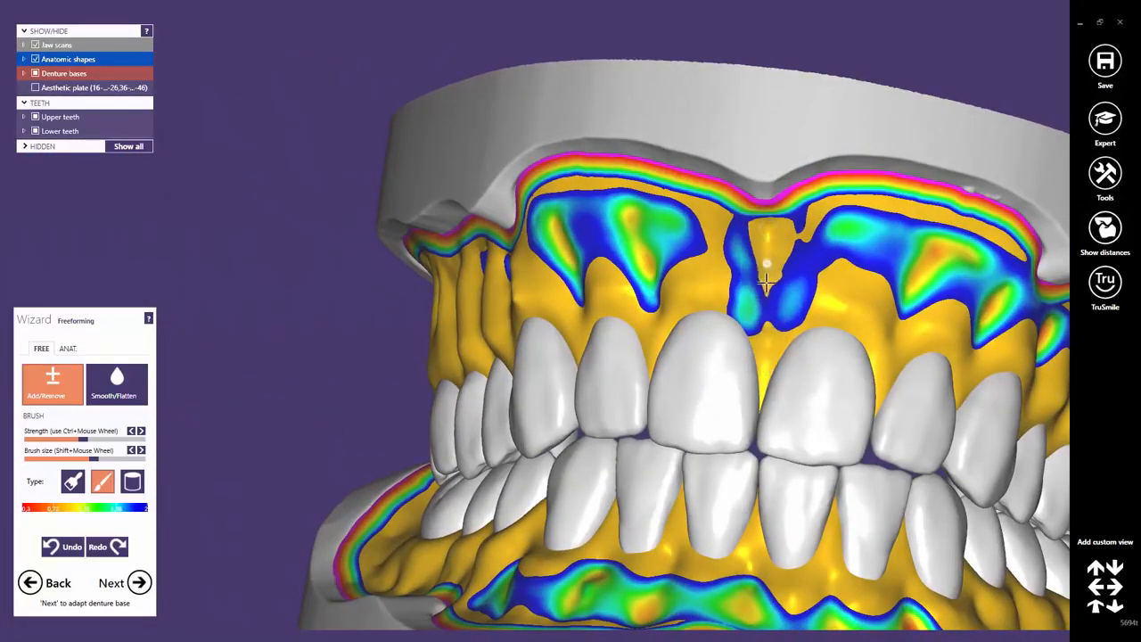
Reshape the lower gum at the midline beneath the central incisors, checking it from the front.
right_drag(767, 284, 721, 317)
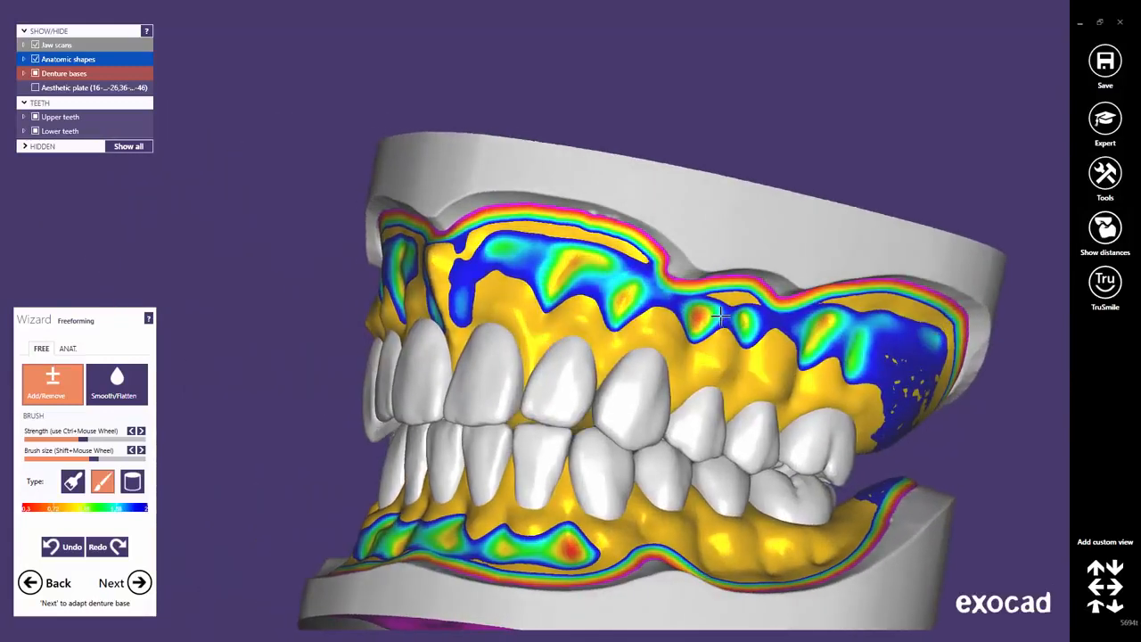
scroll(720, 317, up, 2)
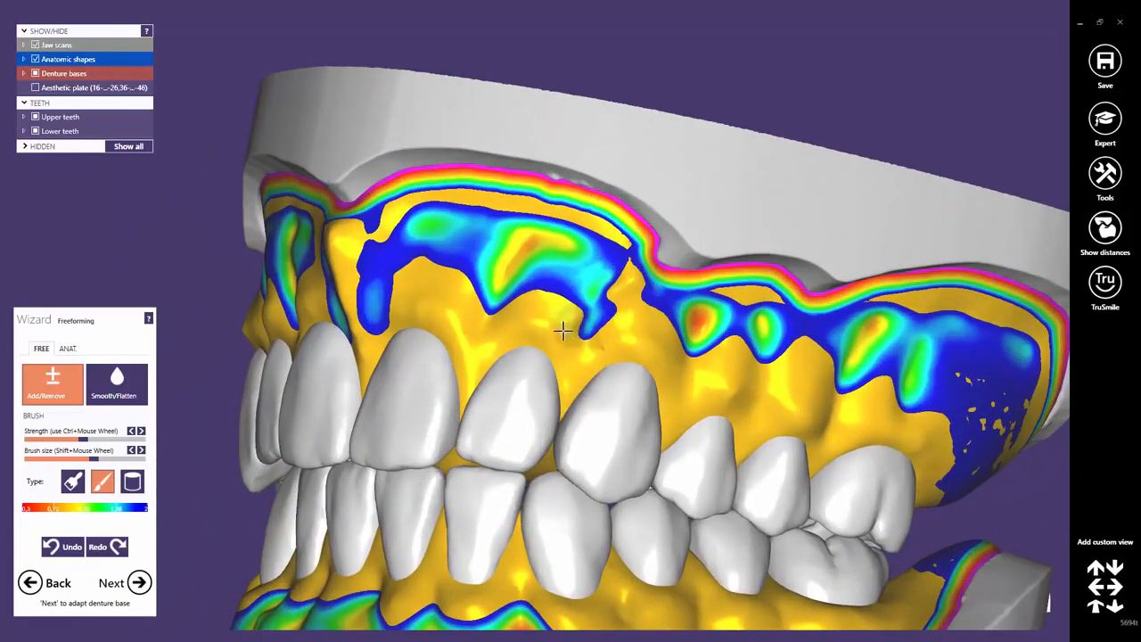
scroll(583, 346, down, 2)
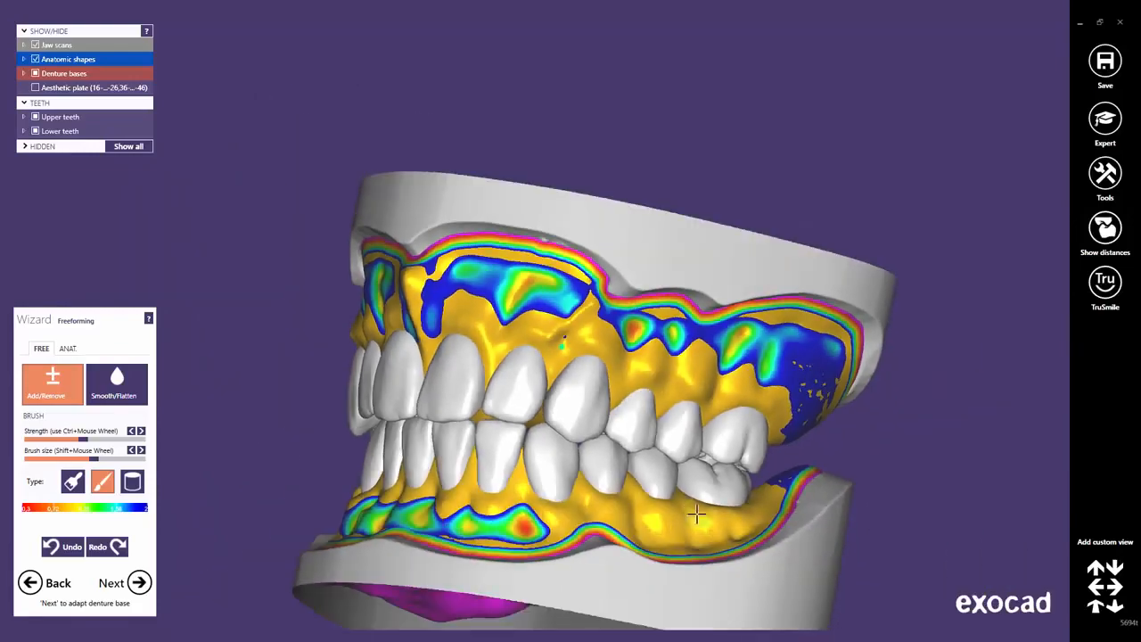
right_drag(696, 517, 741, 416)
scroll(671, 428, up, 2)
scroll(671, 428, up, 2)
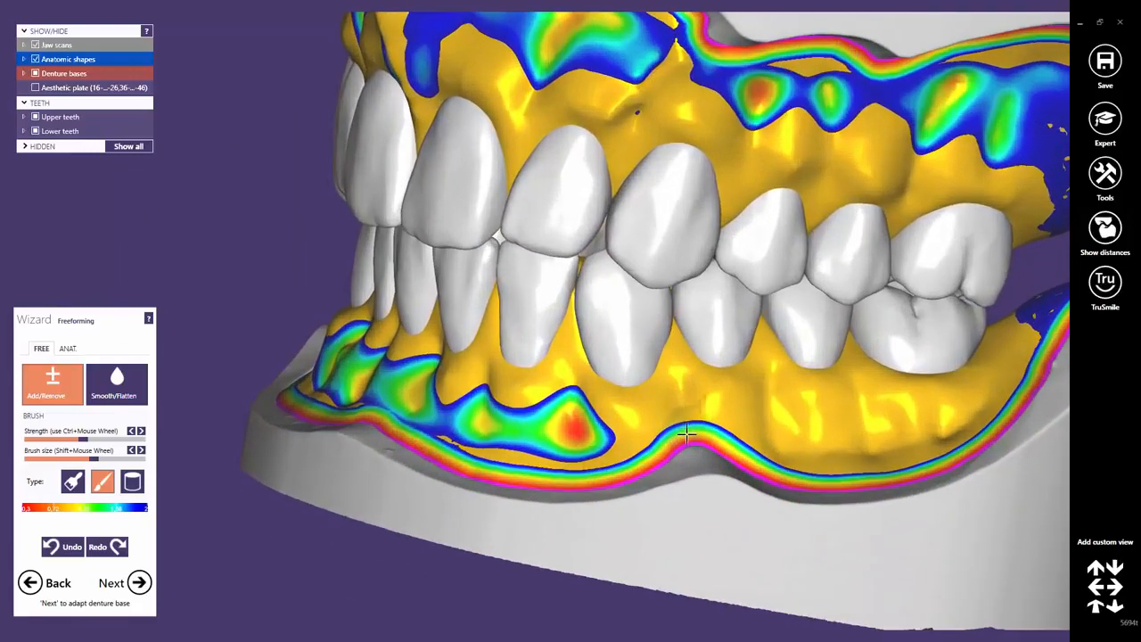
right_drag(665, 417, 493, 397)
drag(465, 340, 477, 278)
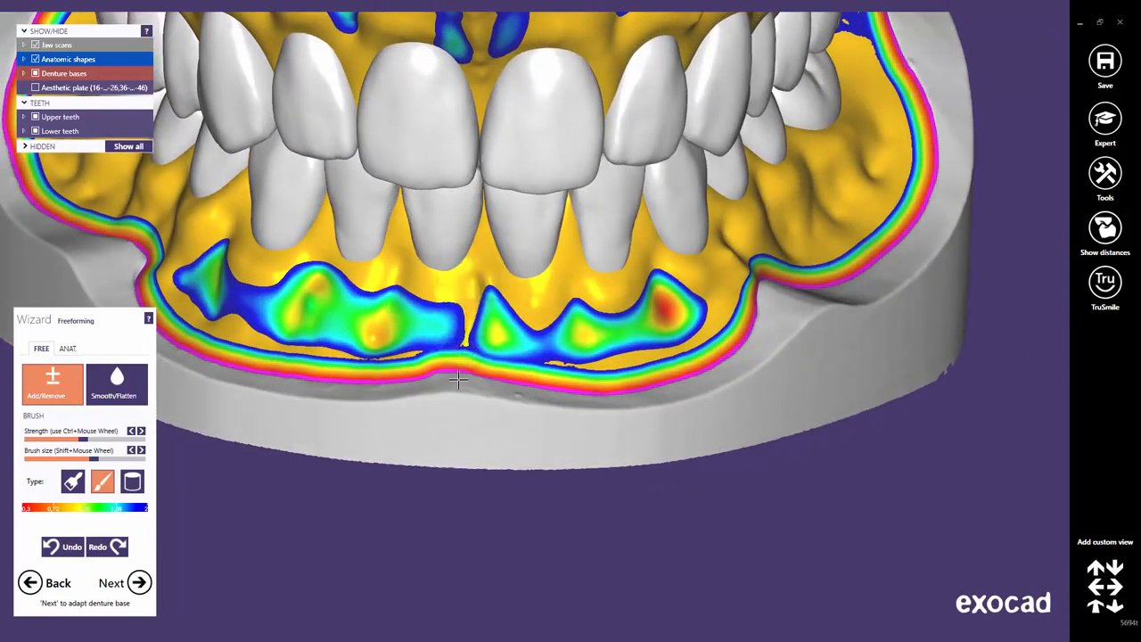
scroll(366, 337, down, 2)
middle_drag(497, 372, 675, 411)
right_drag(674, 411, 465, 258)
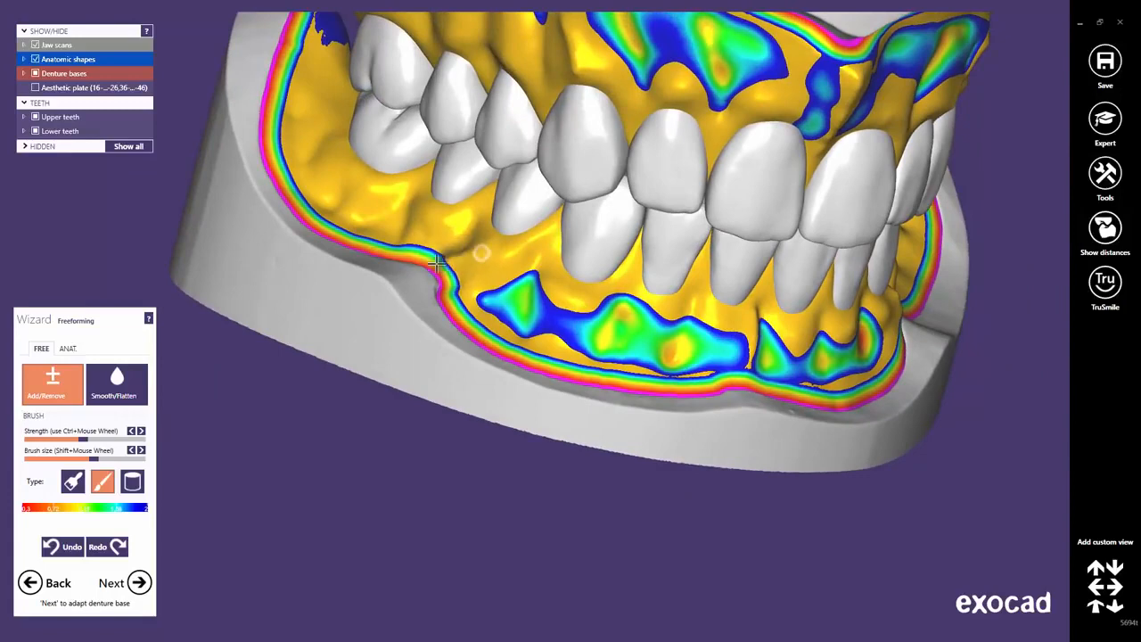
scroll(652, 272, down, 2)
middle_drag(651, 272, 544, 312)
right_drag(544, 313, 650, 265)
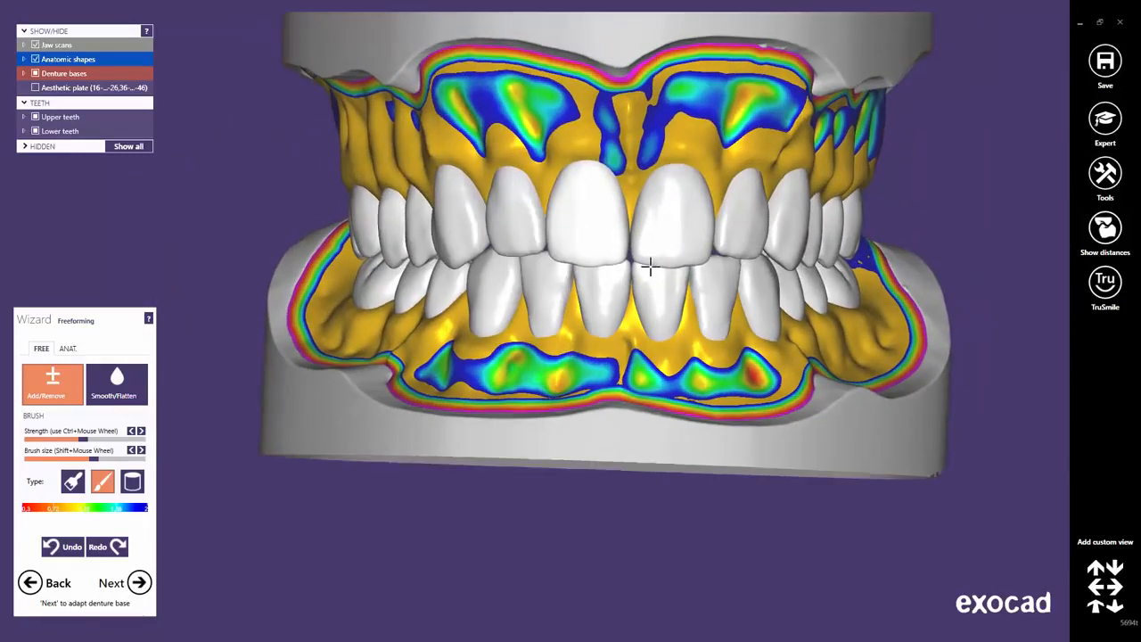
middle_drag(644, 293, 642, 341)
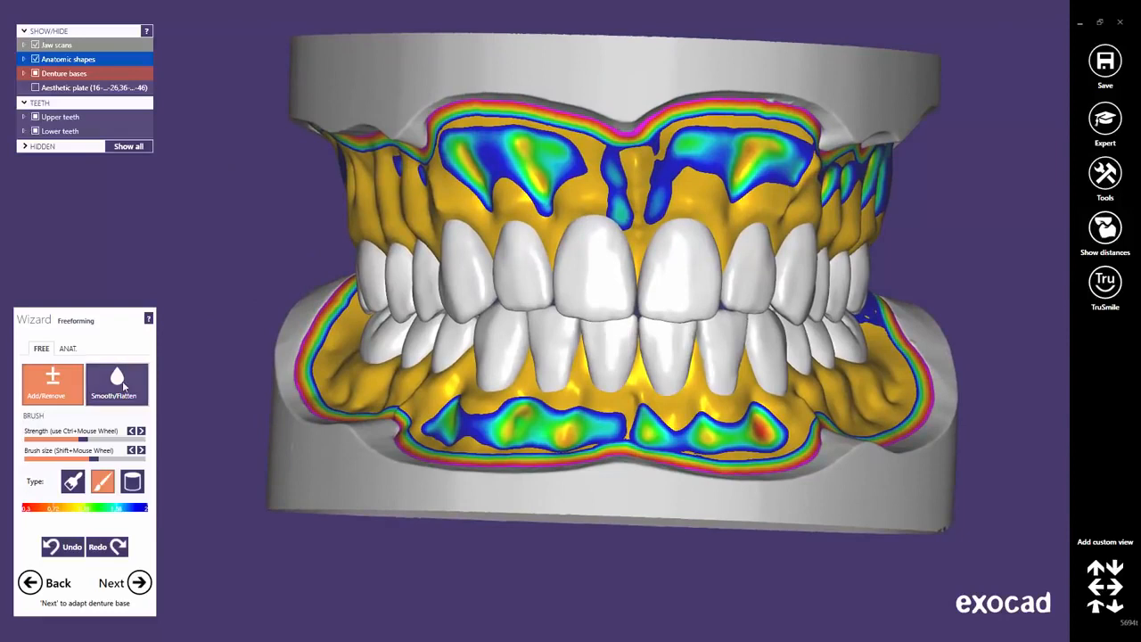
Switch to a smaller Smooth/Flatten brush and smooth the ridges between the upper front tooth roots.
click(120, 380)
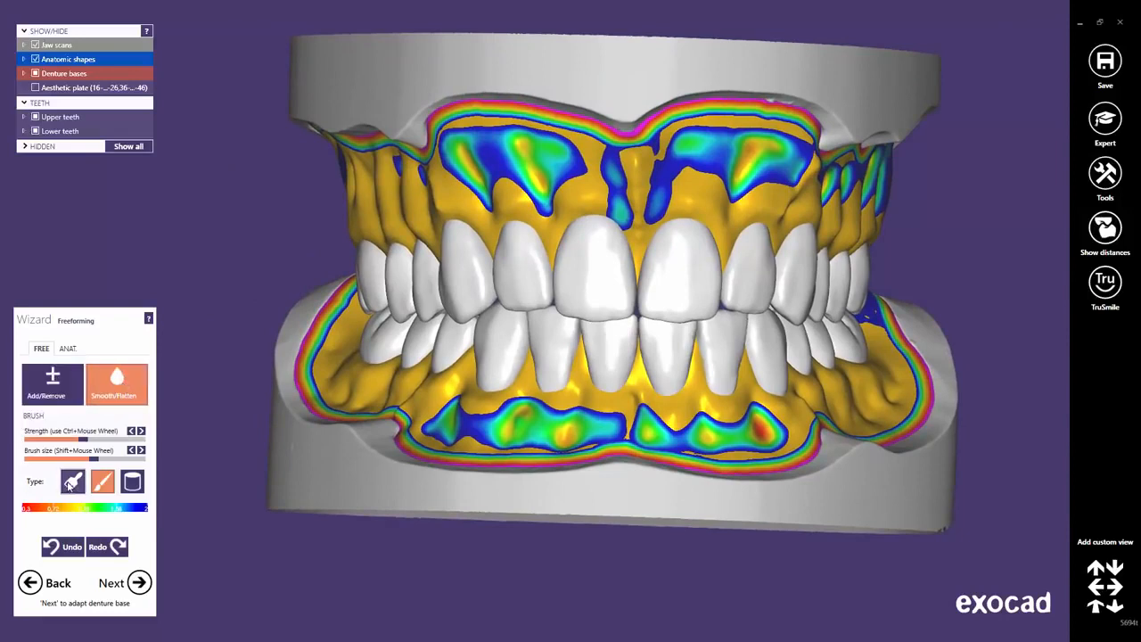
mouse_move(96, 459)
mouse_down()
mouse_move(69, 460)
mouse_move(71, 440)
mouse_up()
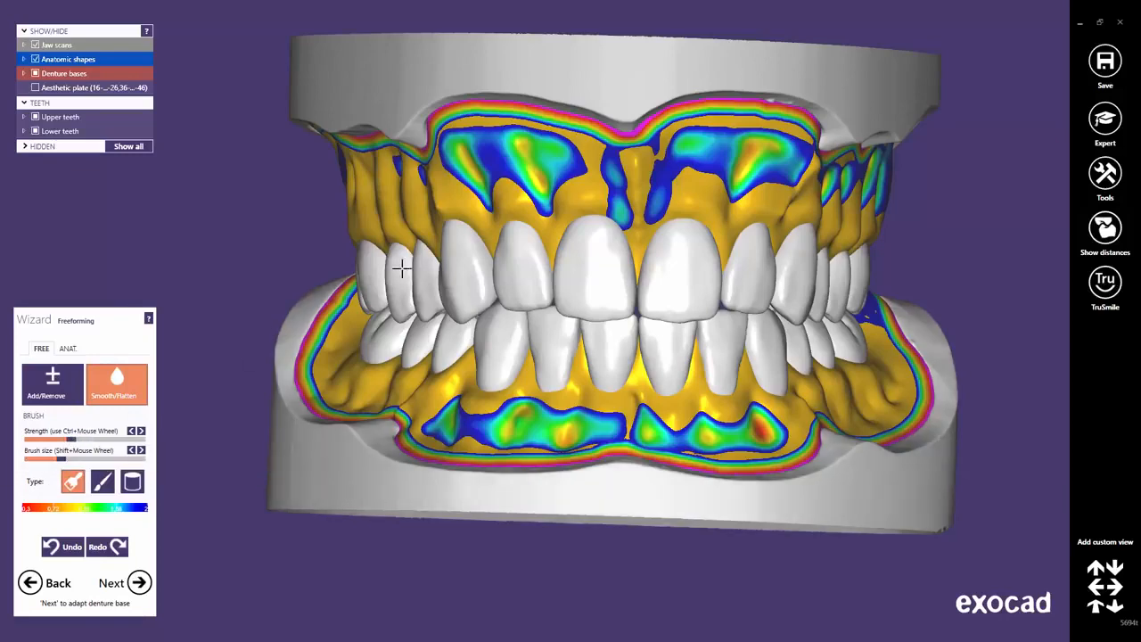
middle_click(401, 268)
right_drag(446, 241, 455, 239)
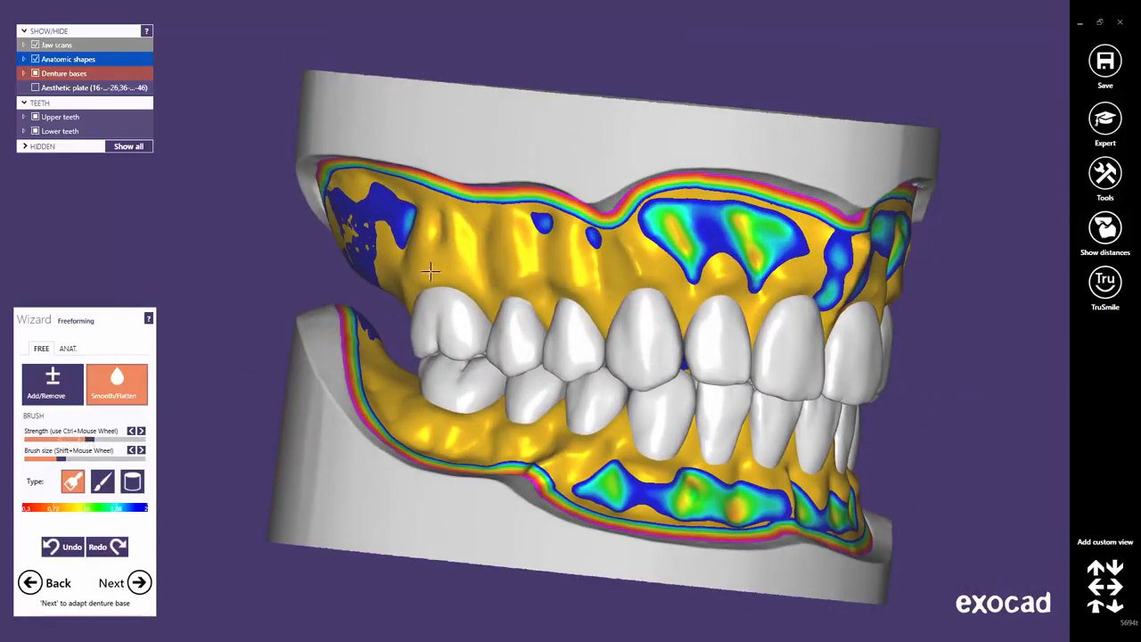
mouse_move(429, 270)
mouse_down()
mouse_move(497, 235)
mouse_move(526, 239)
mouse_move(453, 234)
mouse_move(363, 207)
mouse_move(611, 242)
mouse_move(704, 277)
mouse_move(814, 279)
mouse_move(763, 298)
mouse_move(809, 284)
mouse_up()
mouse_move(860, 321)
right_down()
mouse_move(838, 288)
mouse_move(811, 287)
right_up()
mouse_move(778, 267)
mouse_down()
mouse_move(691, 252)
mouse_move(845, 266)
mouse_up()
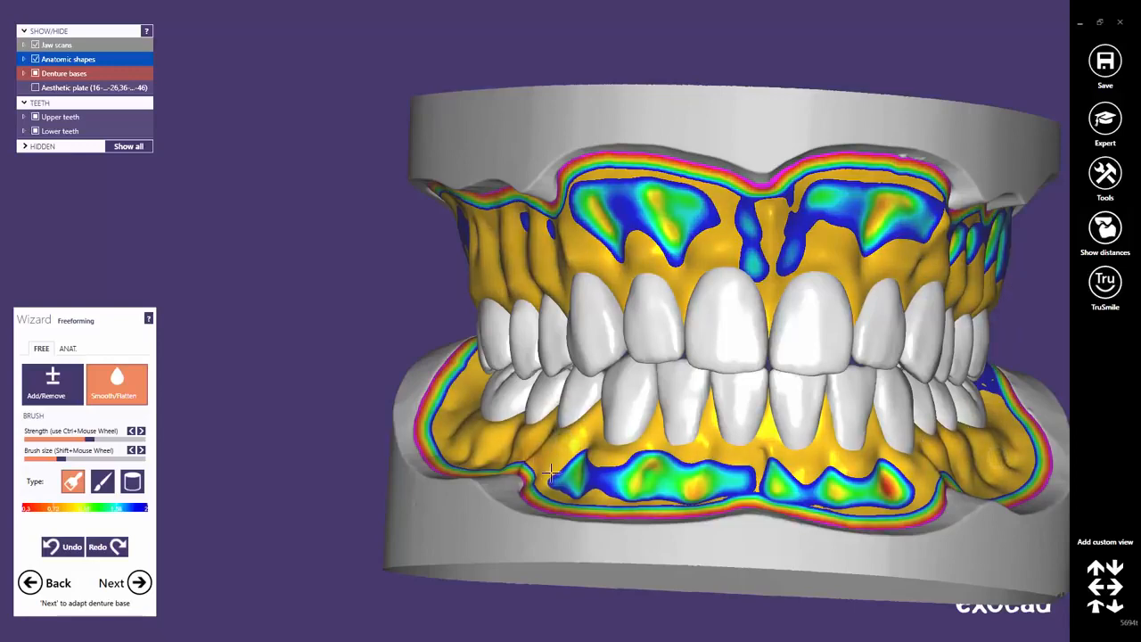
right_drag(761, 443, 512, 319)
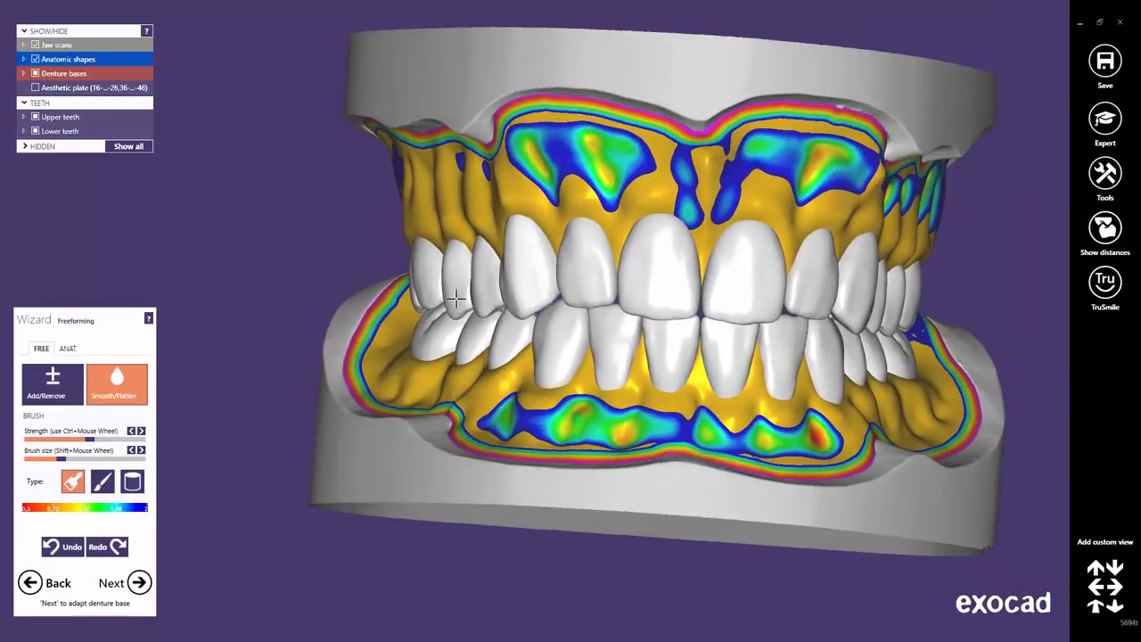
Choose the ANAT. Entire Denture Base preset and reshape the lower gum to shrink its blue patch.
click(68, 349)
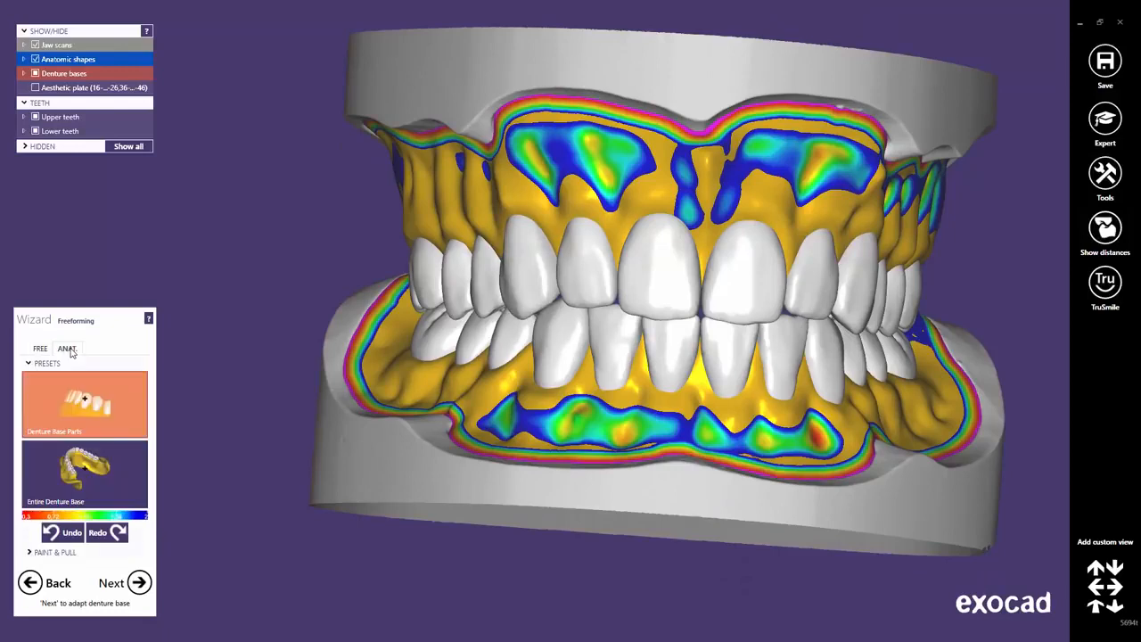
click(82, 474)
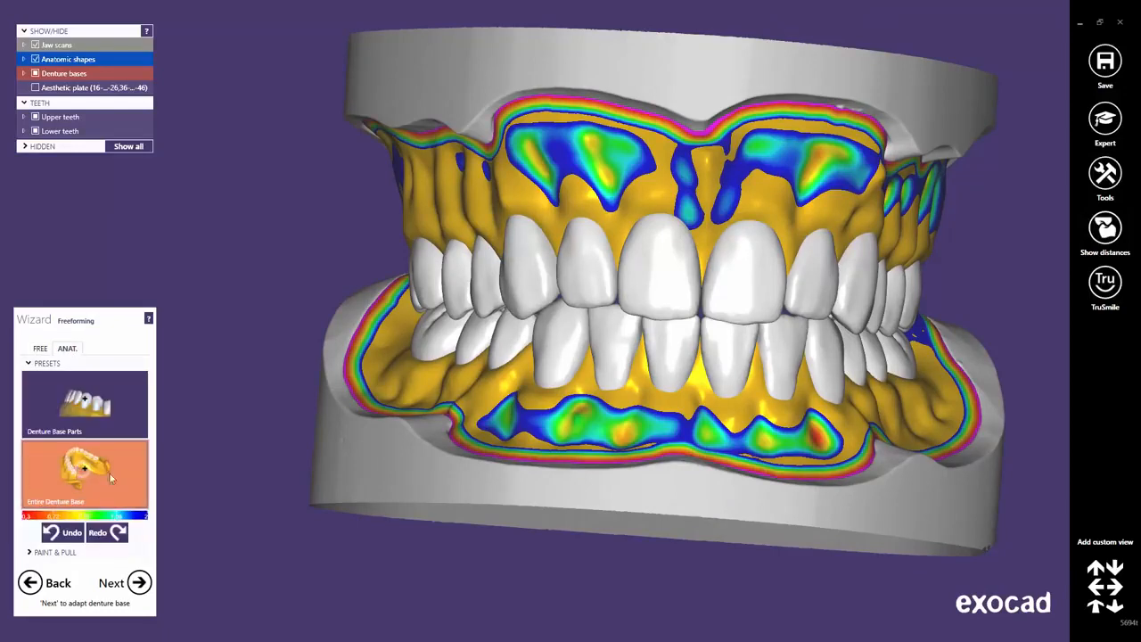
right_drag(682, 417, 454, 458)
scroll(455, 459, up, 3)
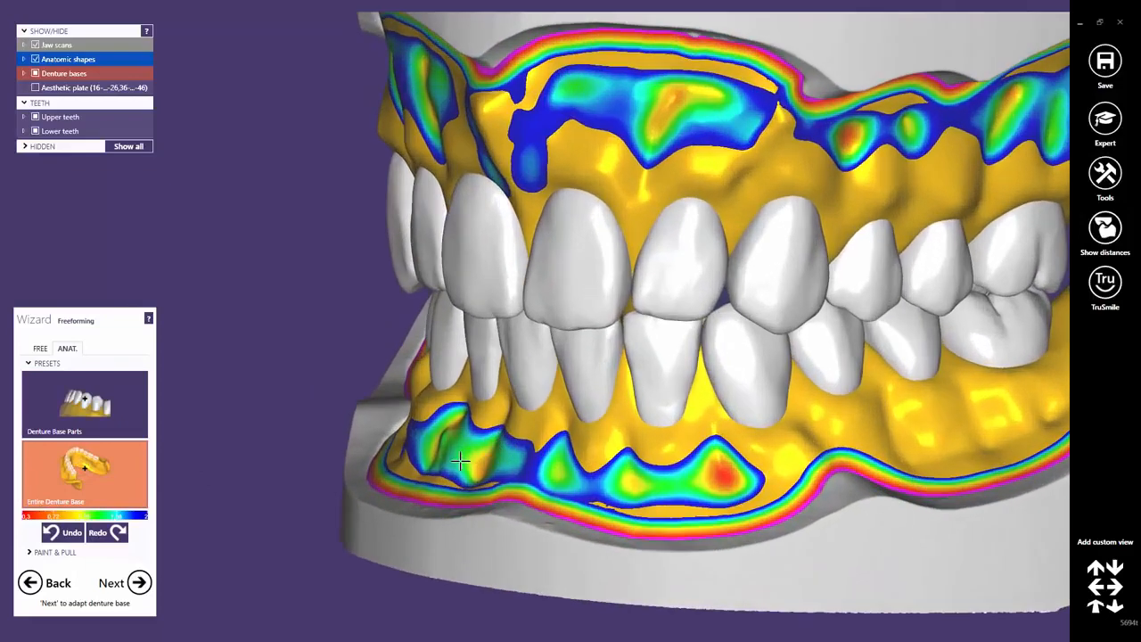
middle_drag(455, 459, 505, 427)
right_drag(526, 426, 541, 292)
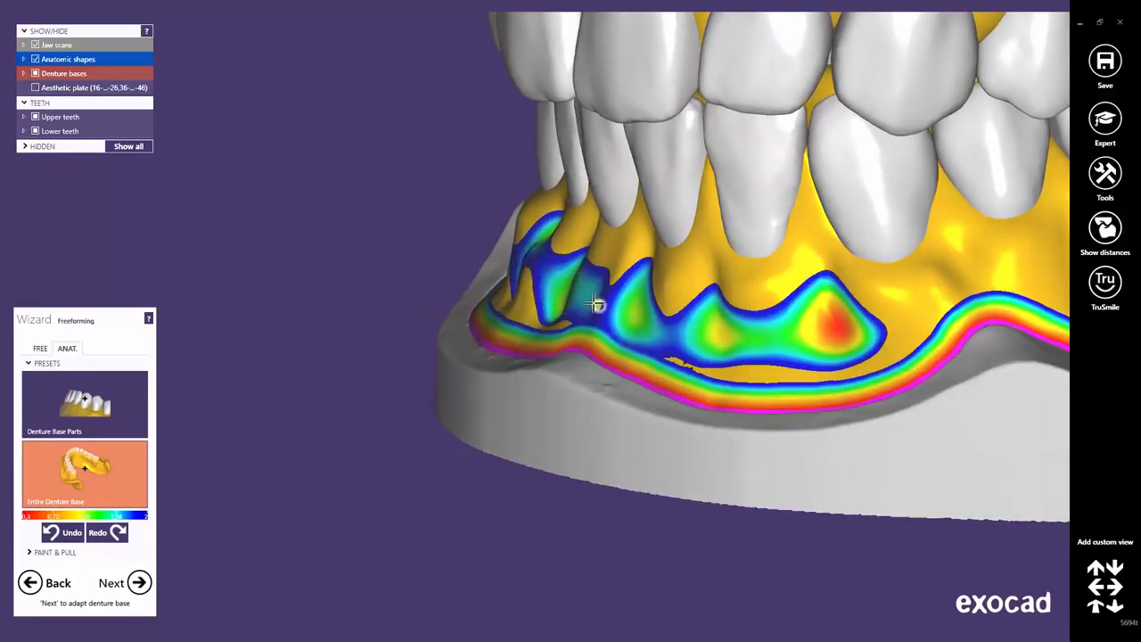
drag(594, 303, 600, 318)
middle_drag(699, 351, 555, 328)
right_drag(555, 328, 627, 327)
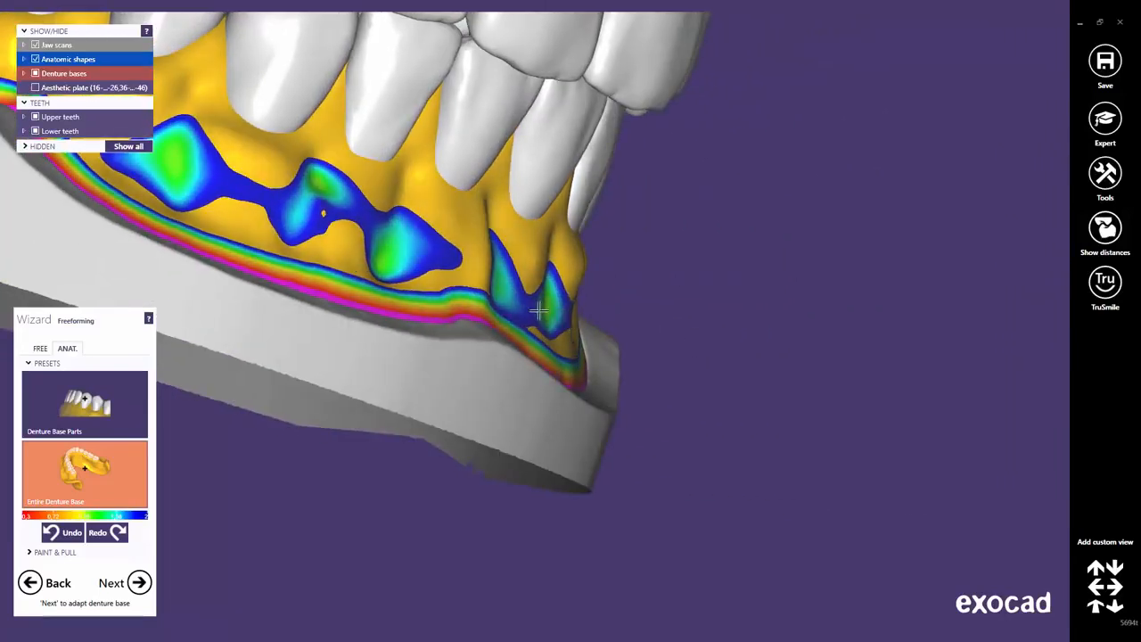
Reshape the upper gum at the front and right side to reduce its blue distance areas.
right_drag(539, 310, 510, 250)
middle_drag(510, 250, 570, 420)
right_drag(570, 420, 740, 237)
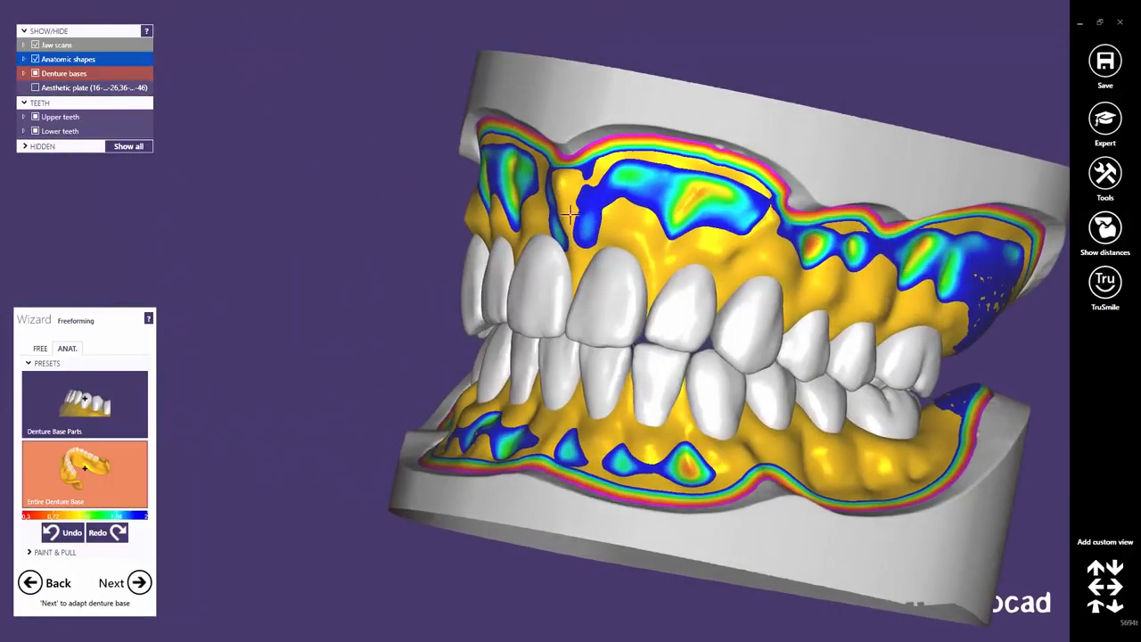
scroll(496, 156, up, 5)
drag(482, 146, 477, 142)
middle_click(721, 234)
right_drag(553, 245, 723, 230)
drag(549, 259, 553, 259)
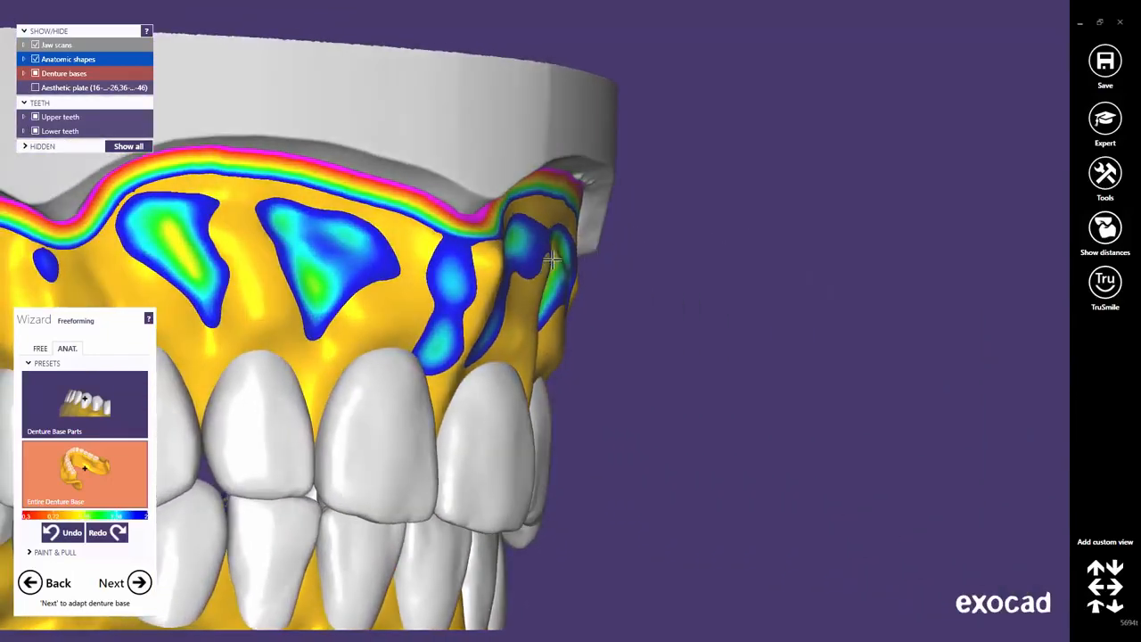
scroll(562, 303, down, 2)
right_drag(651, 315, 579, 316)
middle_drag(584, 446, 820, 317)
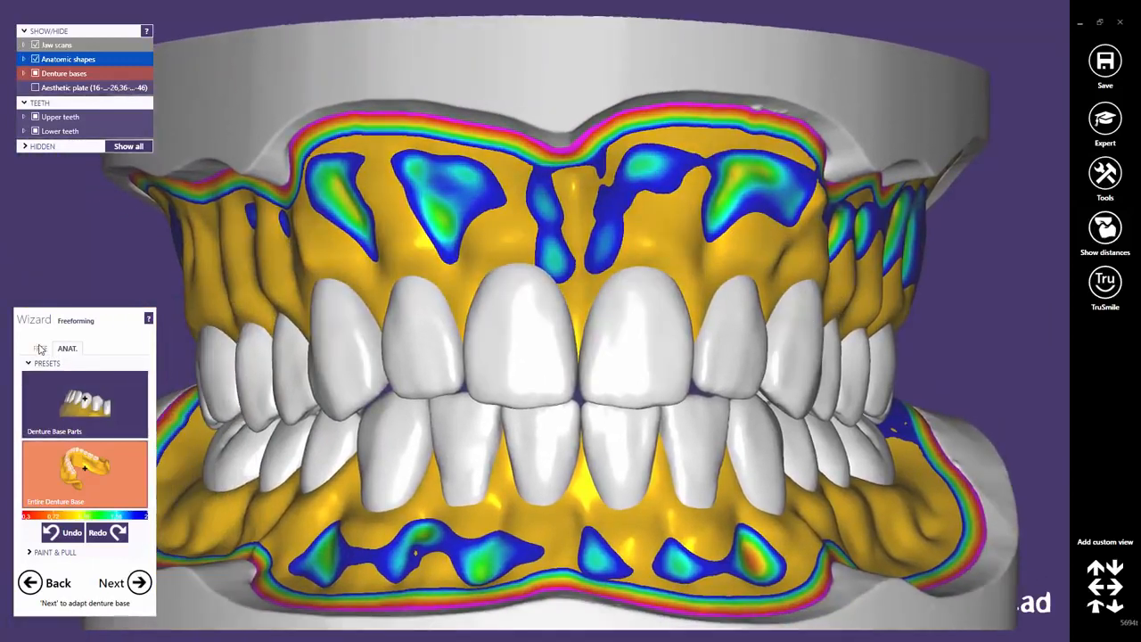
Select the FREE Smooth/Flatten brush with higher strength and turn to a frontal view of the upper gum.
click(41, 347)
click(117, 383)
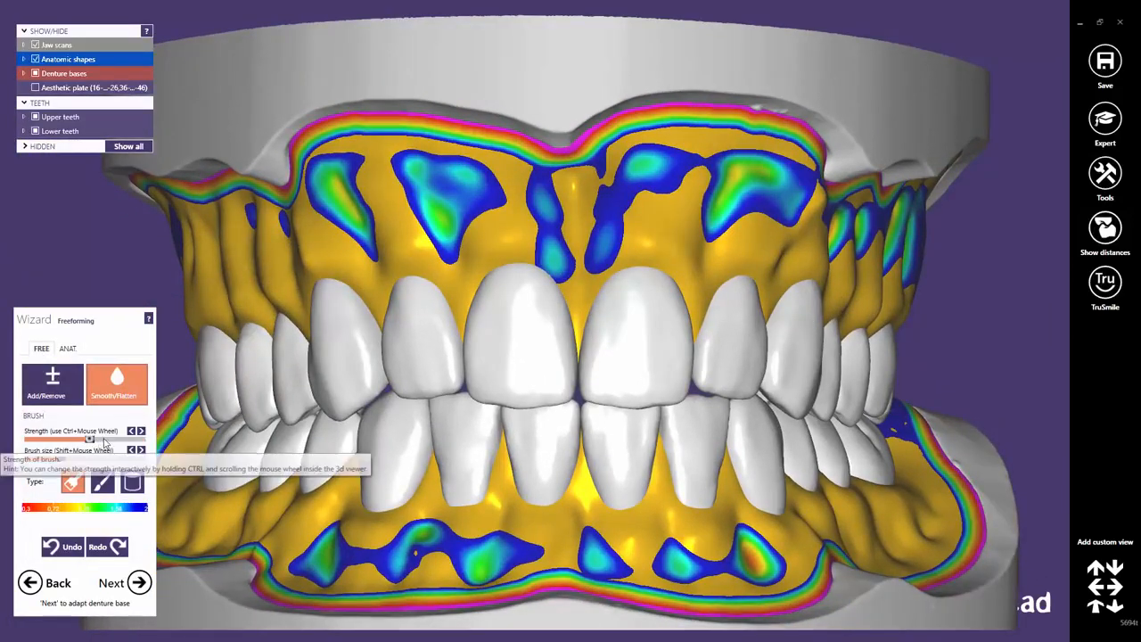
click(116, 439)
right_drag(492, 344, 462, 327)
scroll(463, 328, up, 3)
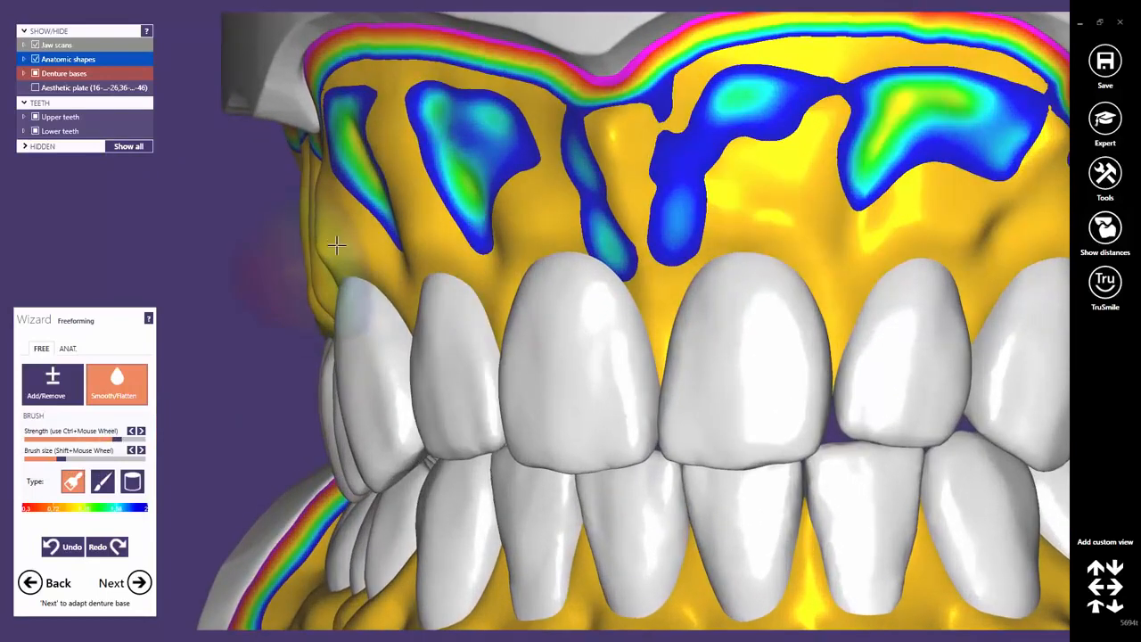
right_drag(314, 257, 208, 255)
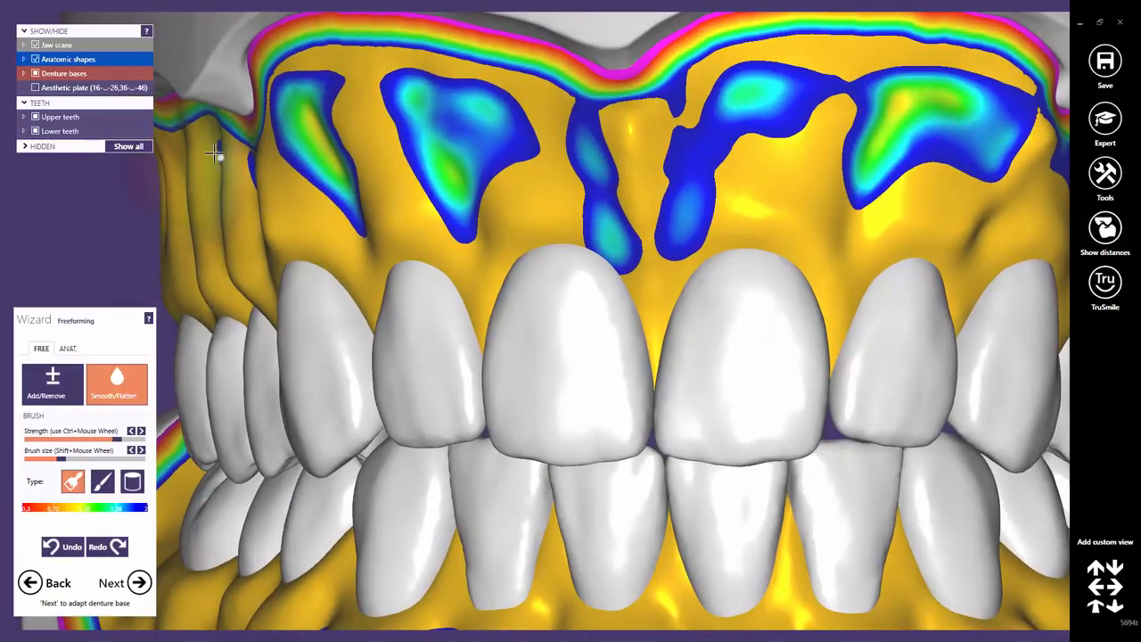
scroll(593, 267, down, 2)
right_drag(596, 269, 711, 282)
right_drag(740, 321, 772, 305)
Smooth the upper gum between the central blue patches and the right ridge, then reset to front view.
drag(558, 256, 568, 259)
drag(876, 282, 861, 271)
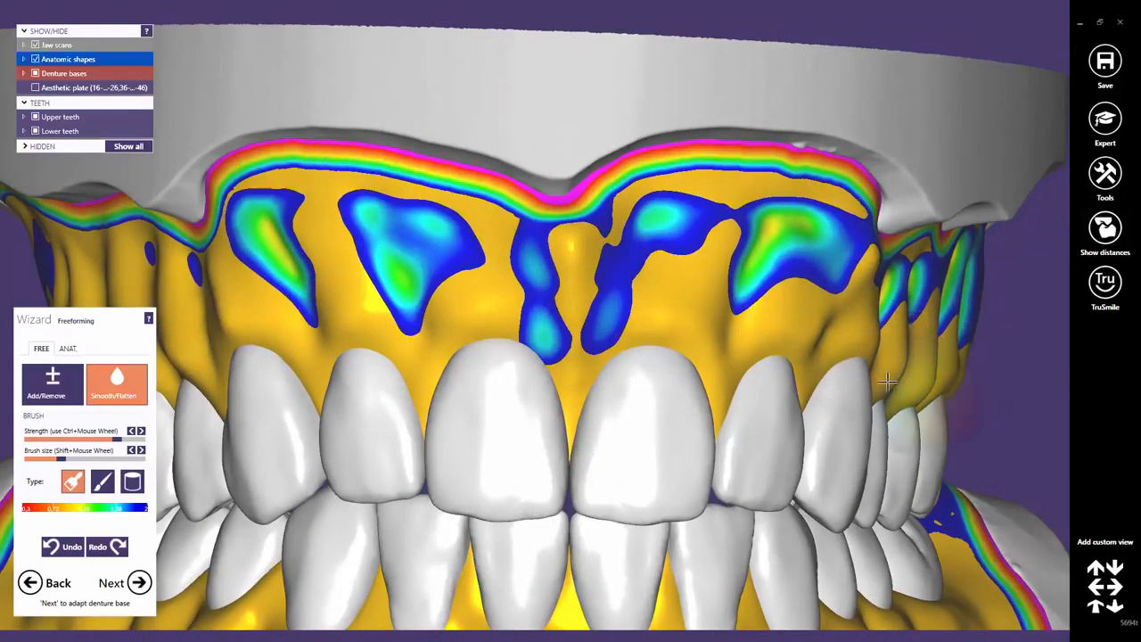
middle_click(893, 386)
scroll(851, 362, down, 1)
right_drag(851, 362, 634, 425)
middle_drag(636, 425, 909, 351)
scroll(542, 319, down, 2)
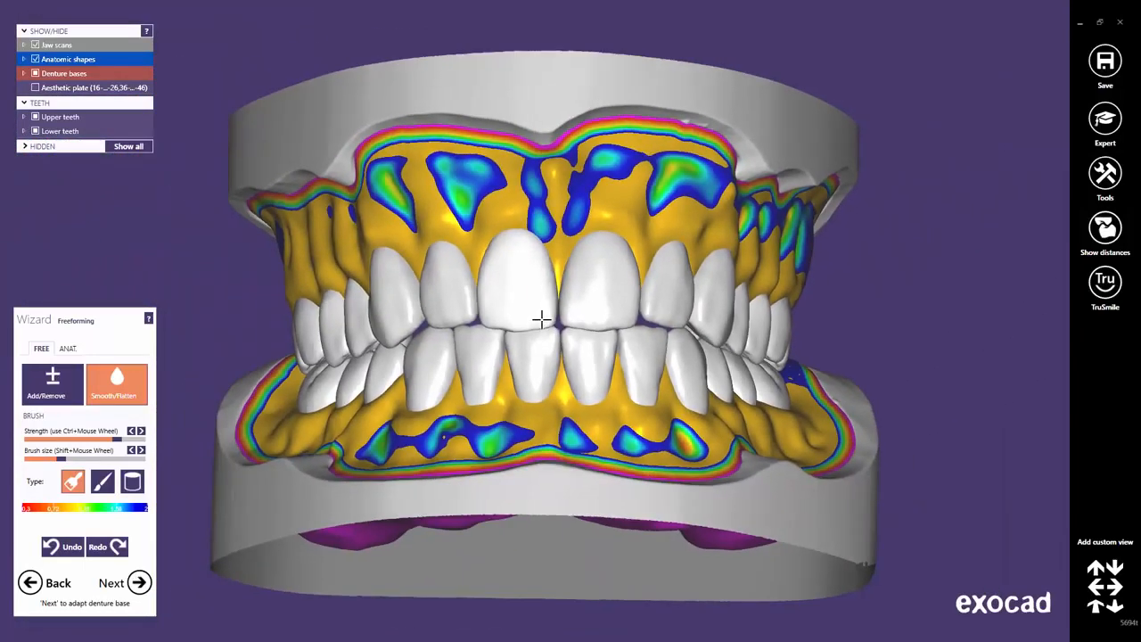
click(1096, 608)
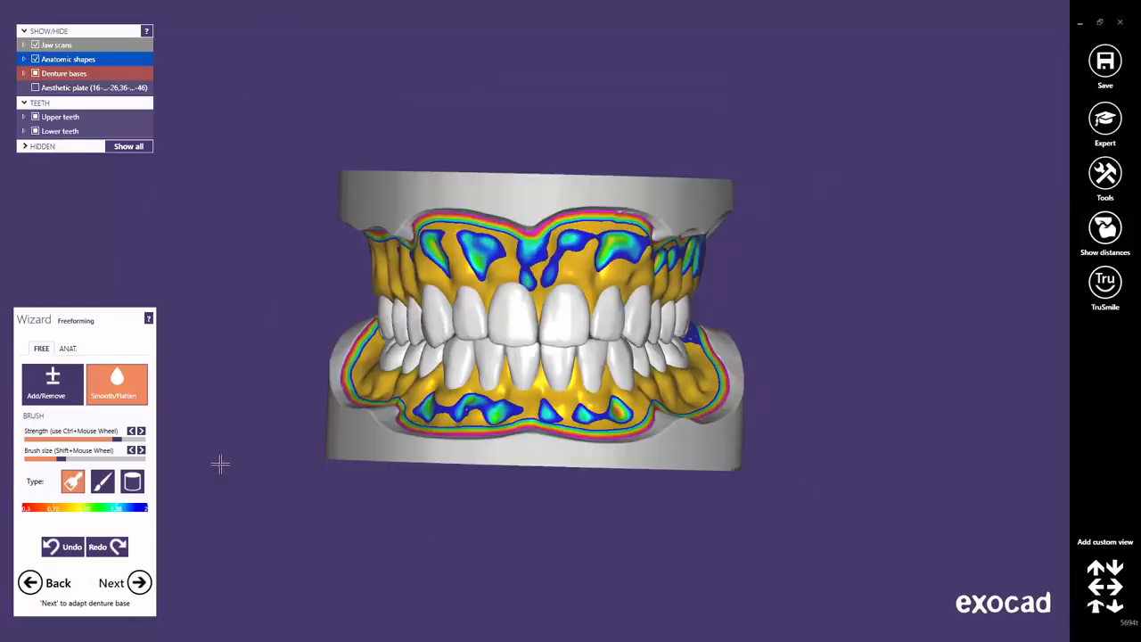
Return to ANAT. presets, hide the lower teeth and turn to an occlusal view of the upper palate.
click(67, 349)
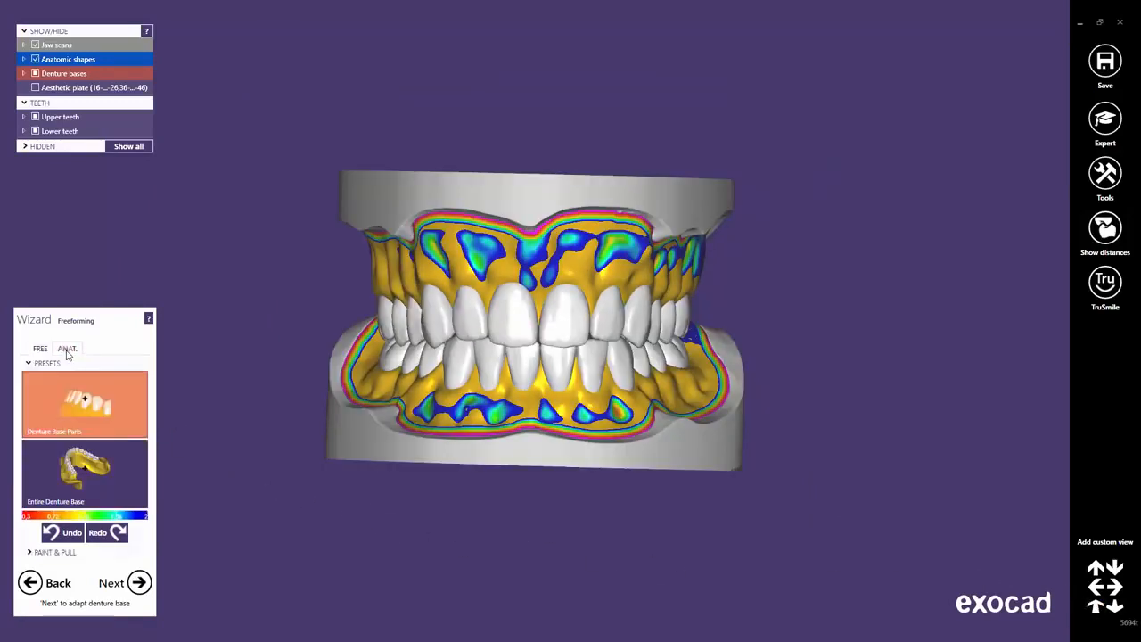
click(36, 131)
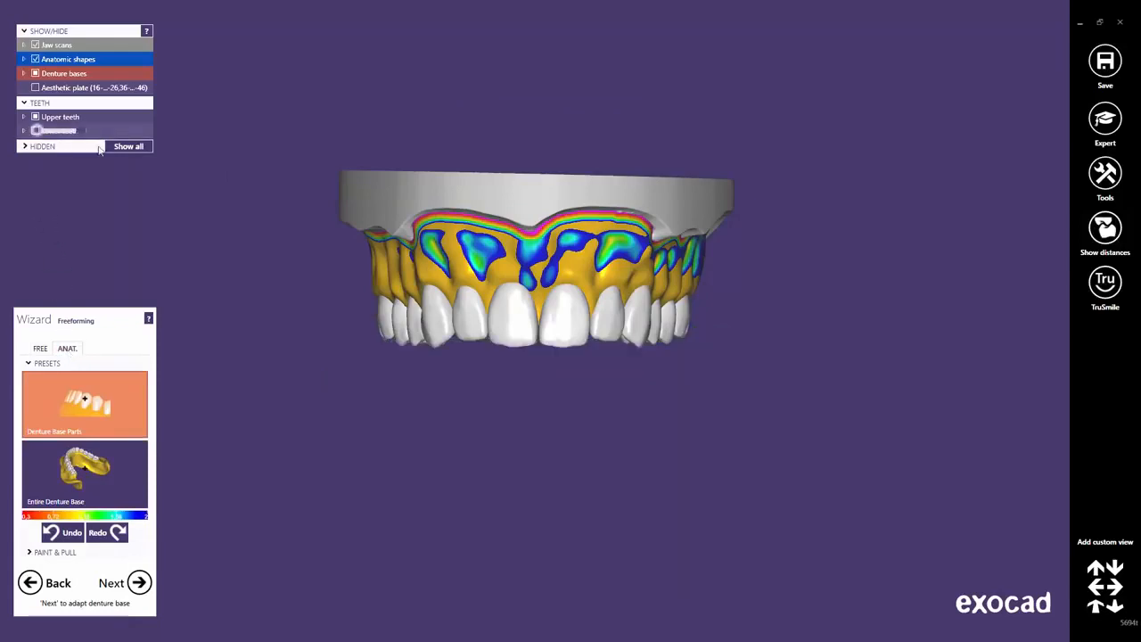
middle_click(498, 306)
right_drag(523, 362, 550, 401)
middle_drag(550, 400, 573, 327)
scroll(578, 325, up, 5)
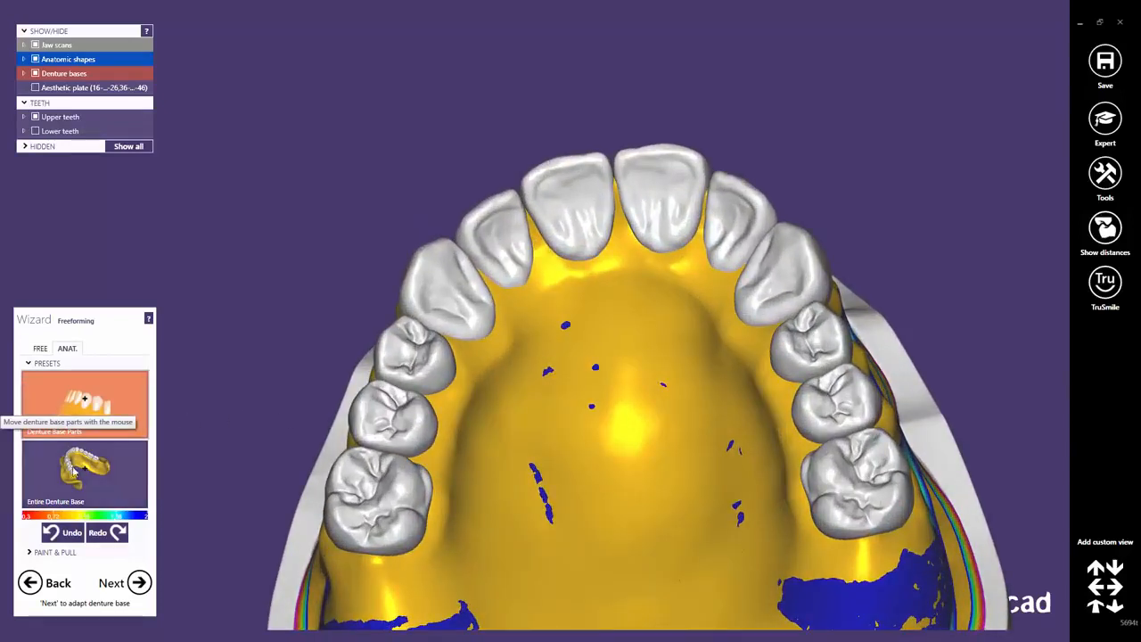
Reshape the palate beside the right premolars and left molars with the Entire Denture Base preset.
click(74, 479)
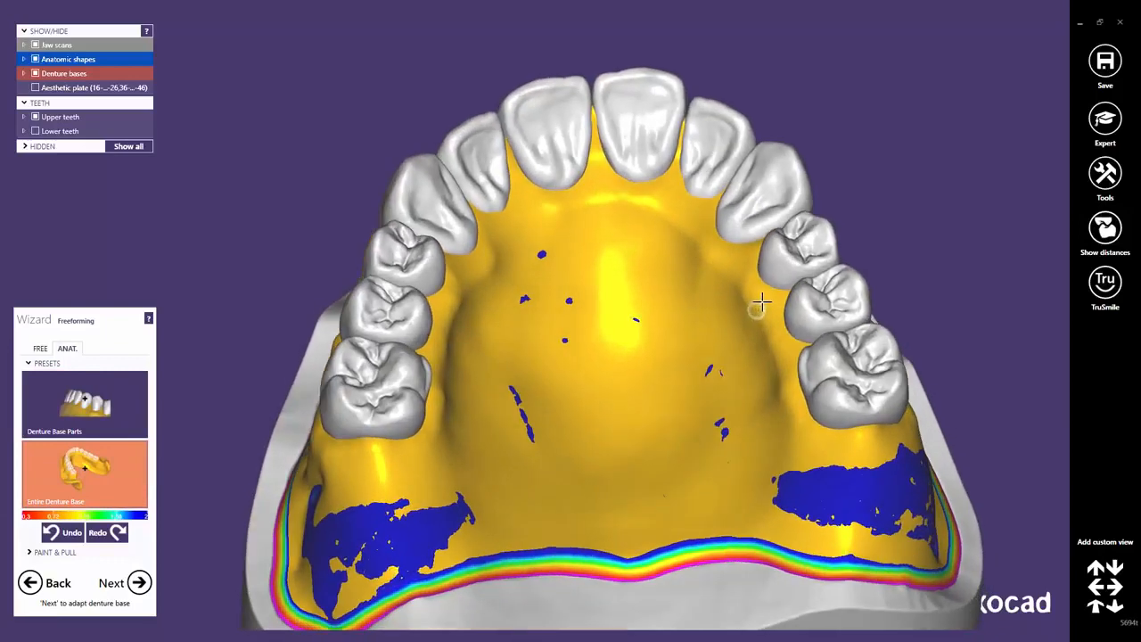
drag(762, 301, 763, 322)
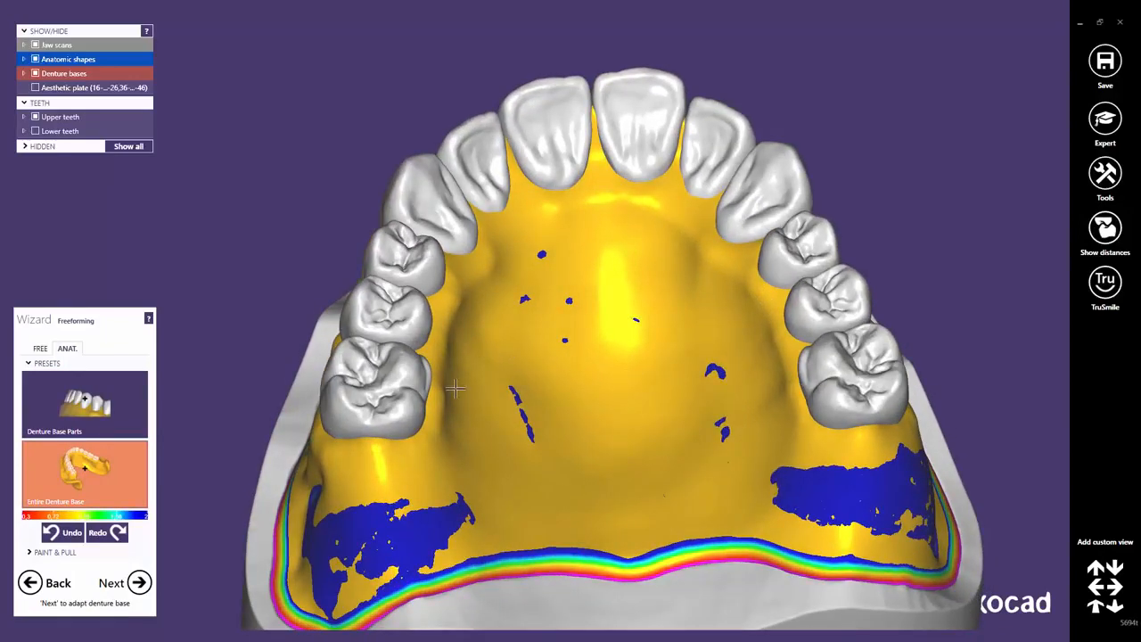
drag(444, 392, 435, 389)
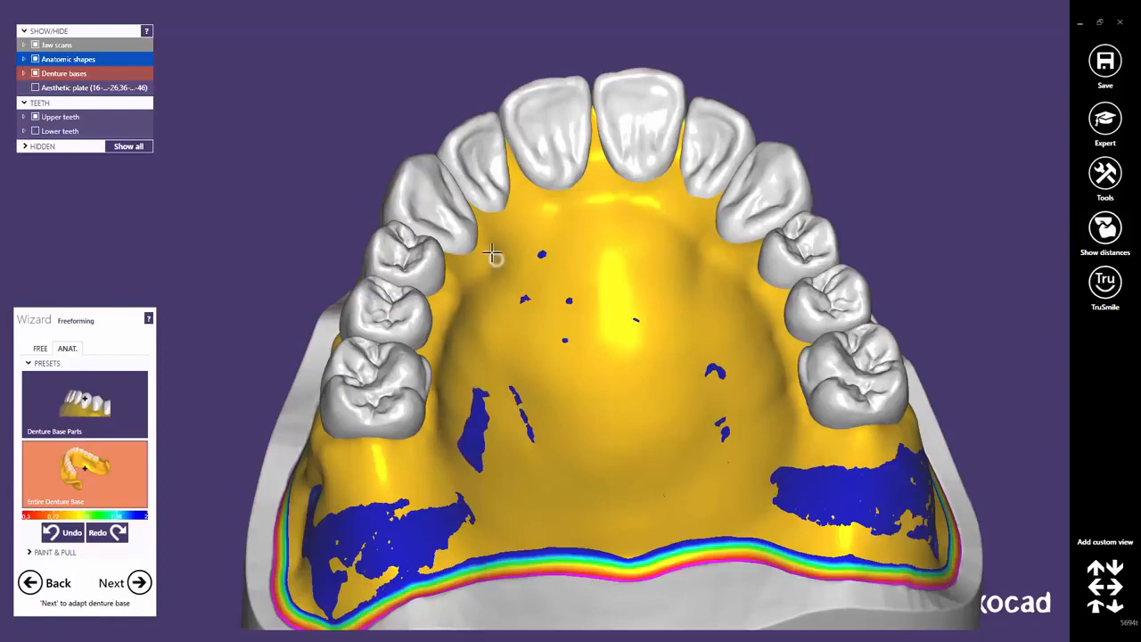
middle_click(503, 263)
right_drag(540, 270, 571, 346)
middle_click(566, 409)
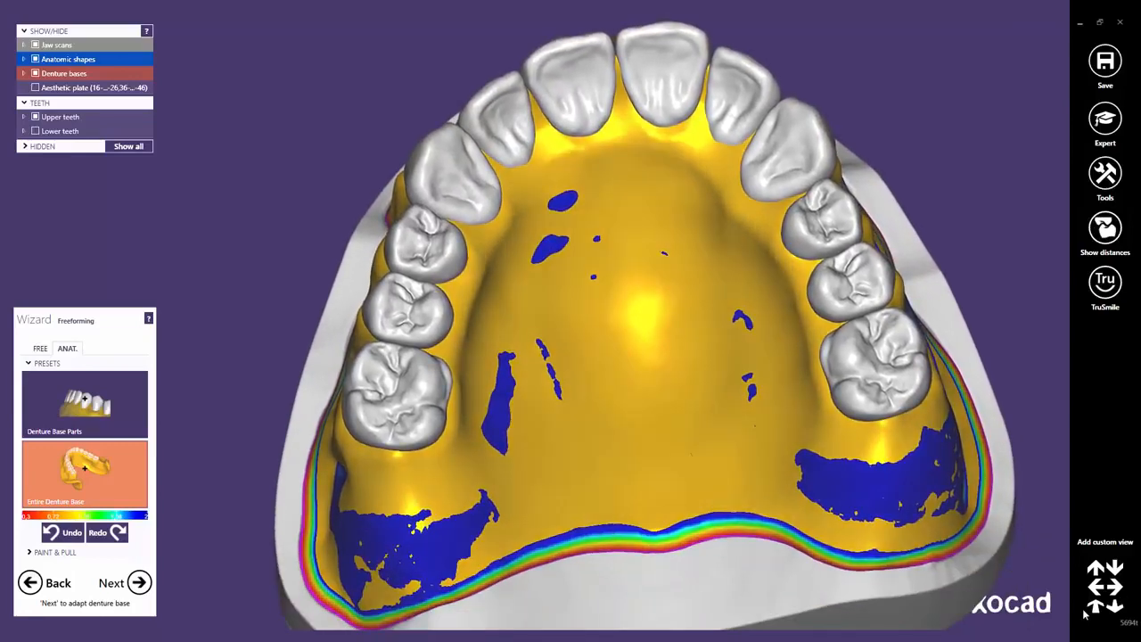
click(1094, 610)
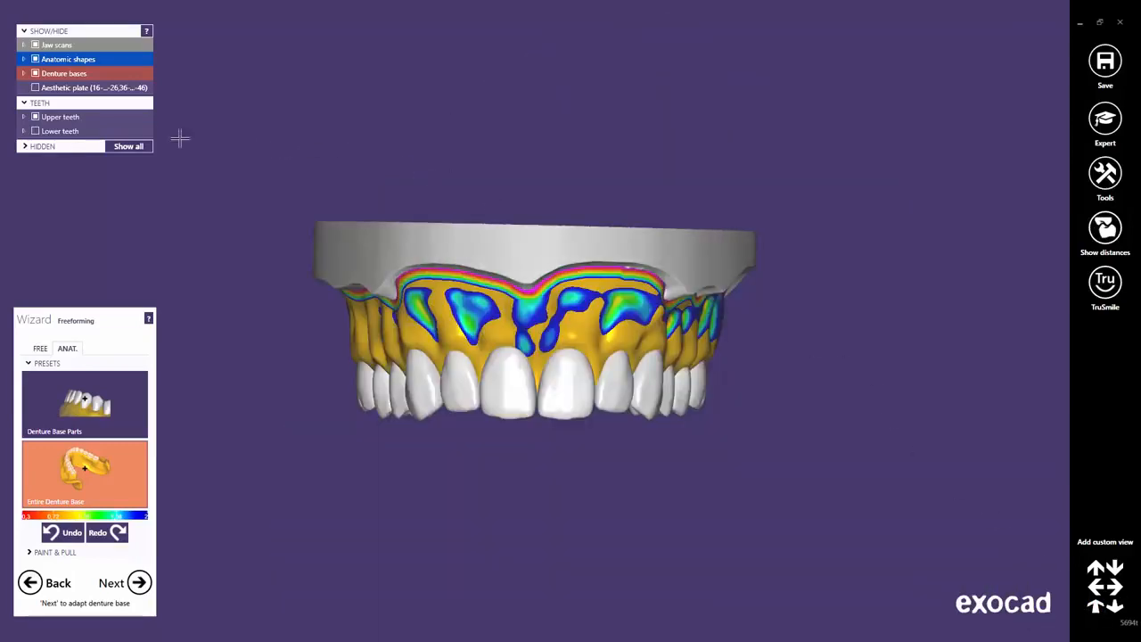
Hide the upper denture and show only the lower denture, tilted to its inner side.
click(36, 118)
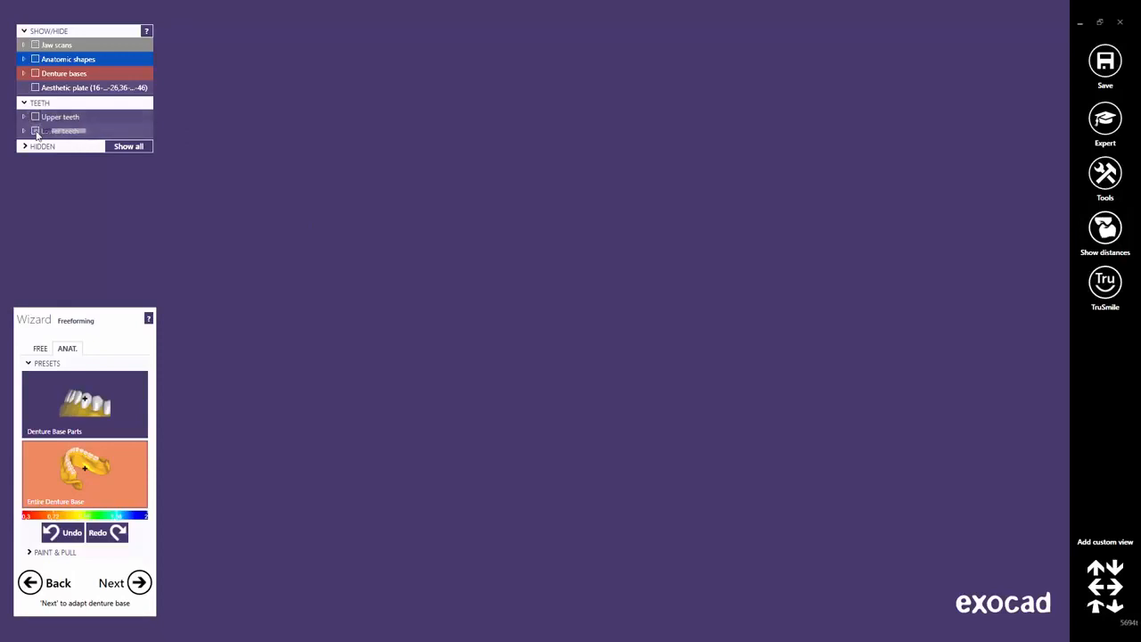
click(36, 131)
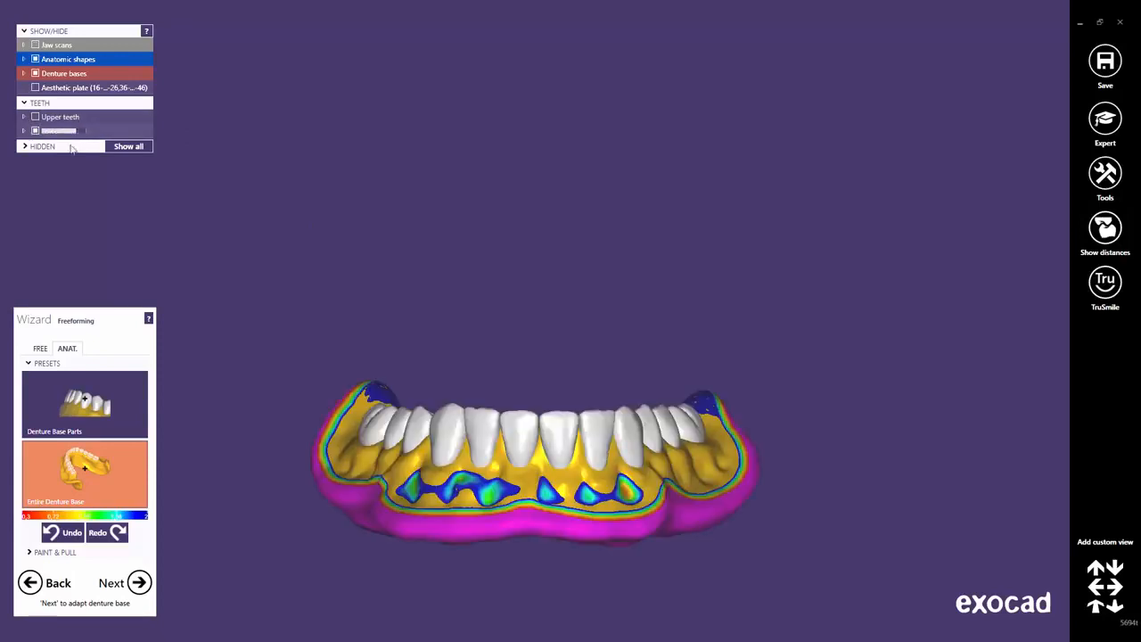
right_drag(481, 446, 618, 247)
scroll(617, 247, up, 6)
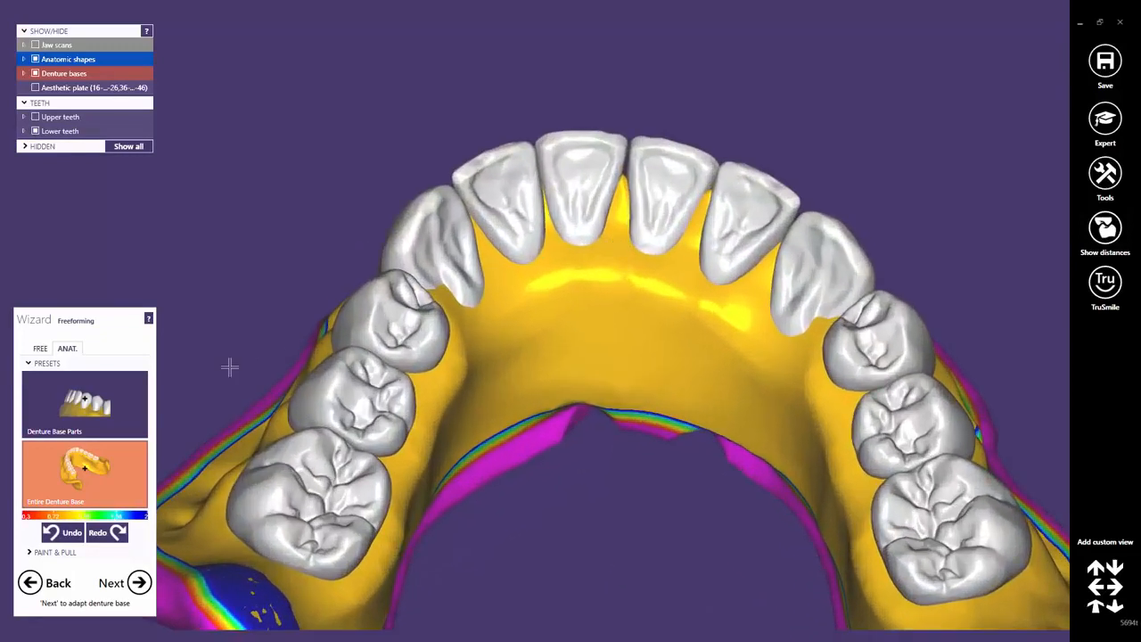
Select the Denture Base Parts preset and rotate the lower arch to inspect both sides.
click(100, 421)
right_drag(471, 339, 626, 157)
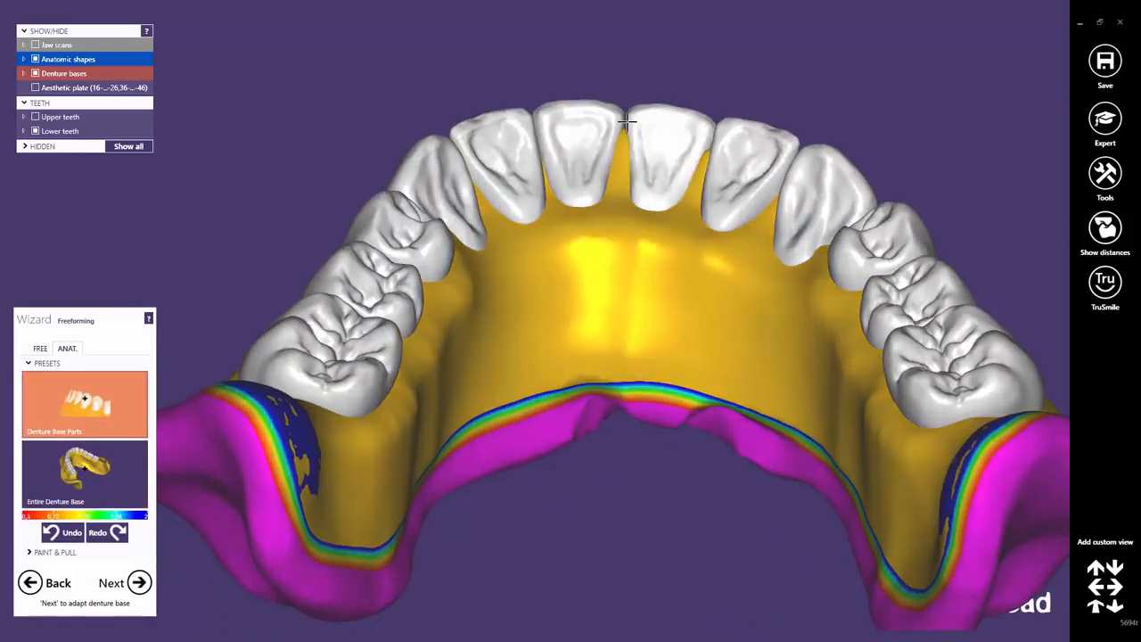
right_drag(683, 178, 714, 167)
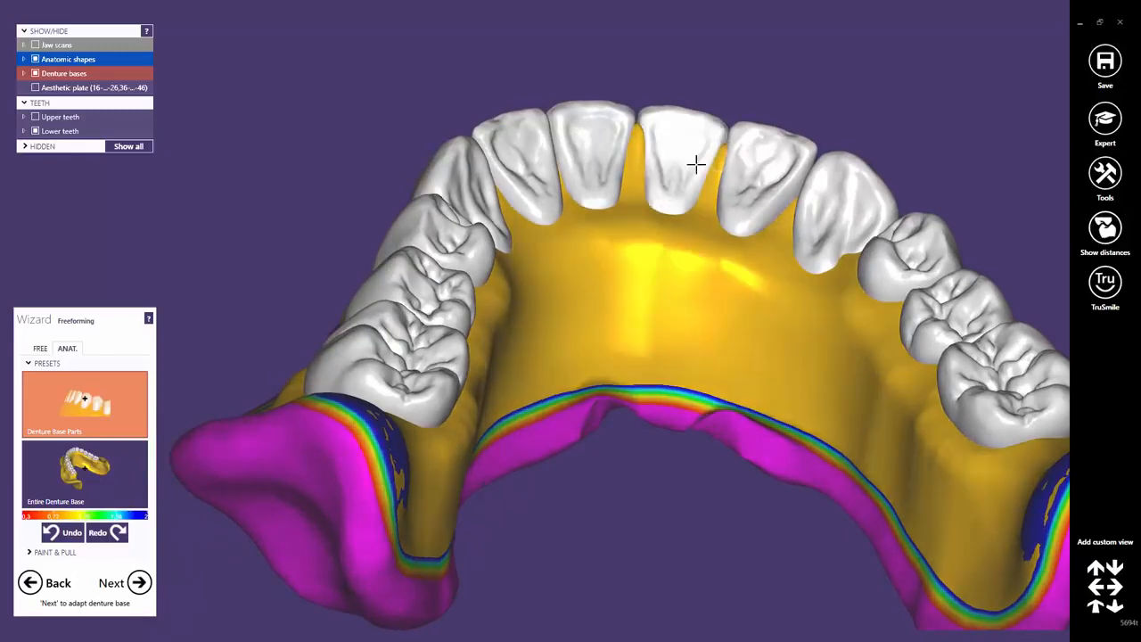
right_drag(627, 178, 527, 204)
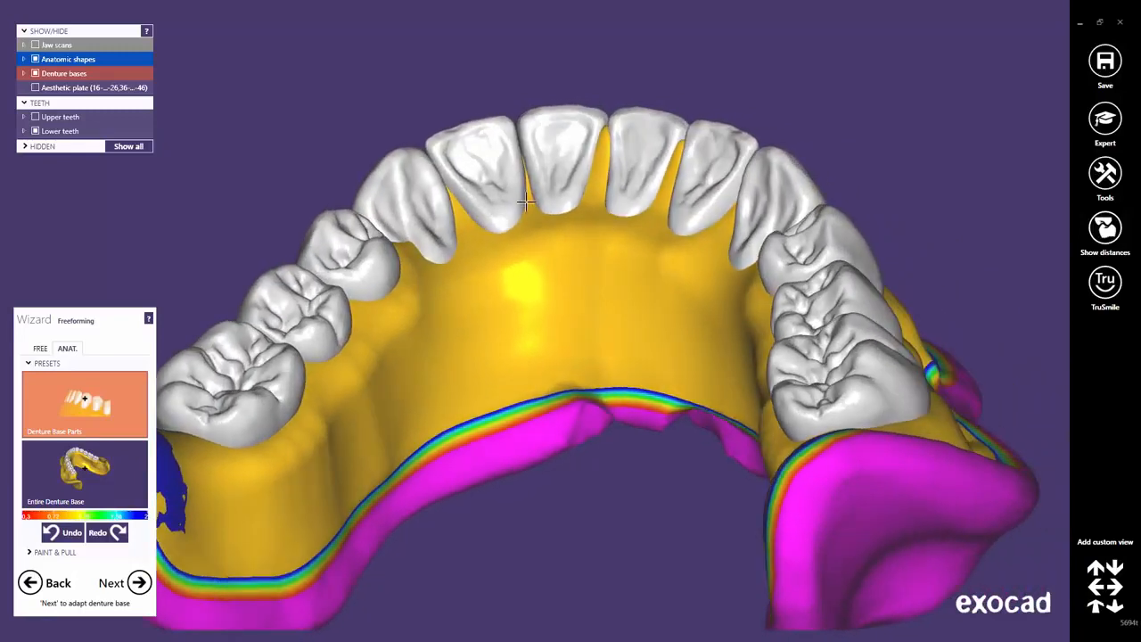
mouse_move(522, 161)
right_down()
mouse_move(485, 229)
mouse_move(395, 262)
right_up()
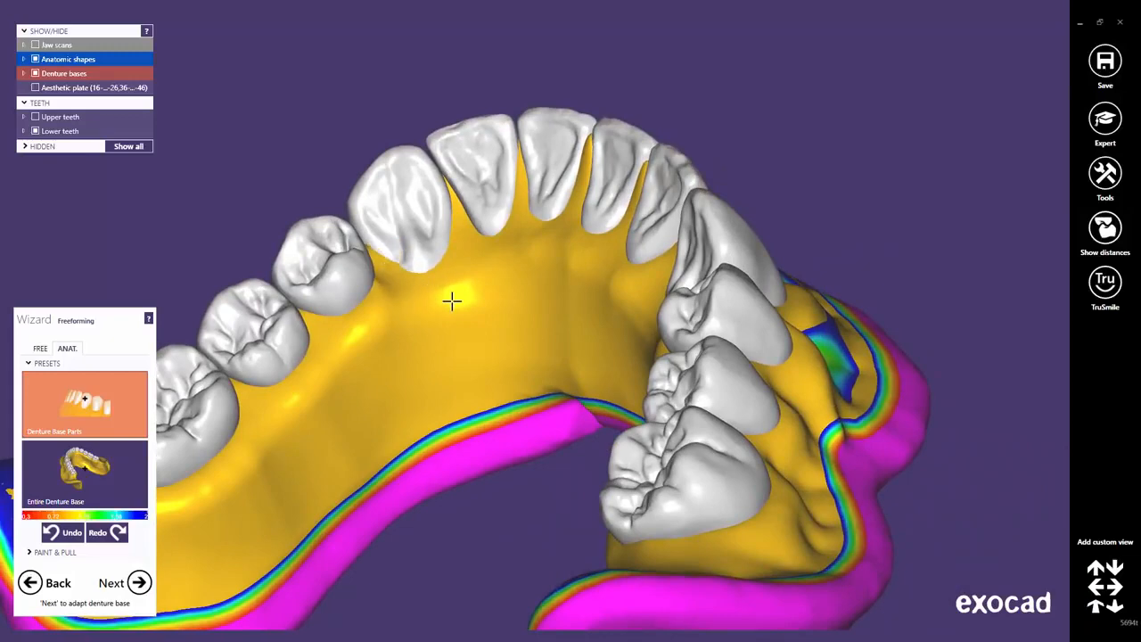
right_drag(451, 301, 572, 231)
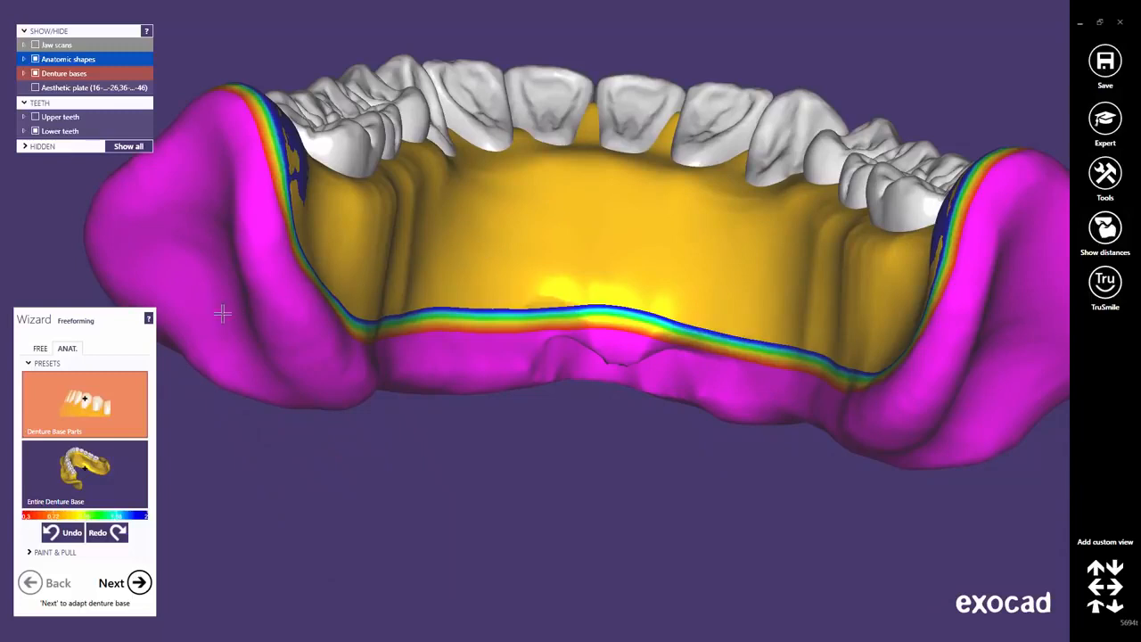
Build up the lower base's lingual surface with the FREE Add/Remove brush at an adjusted size.
click(41, 348)
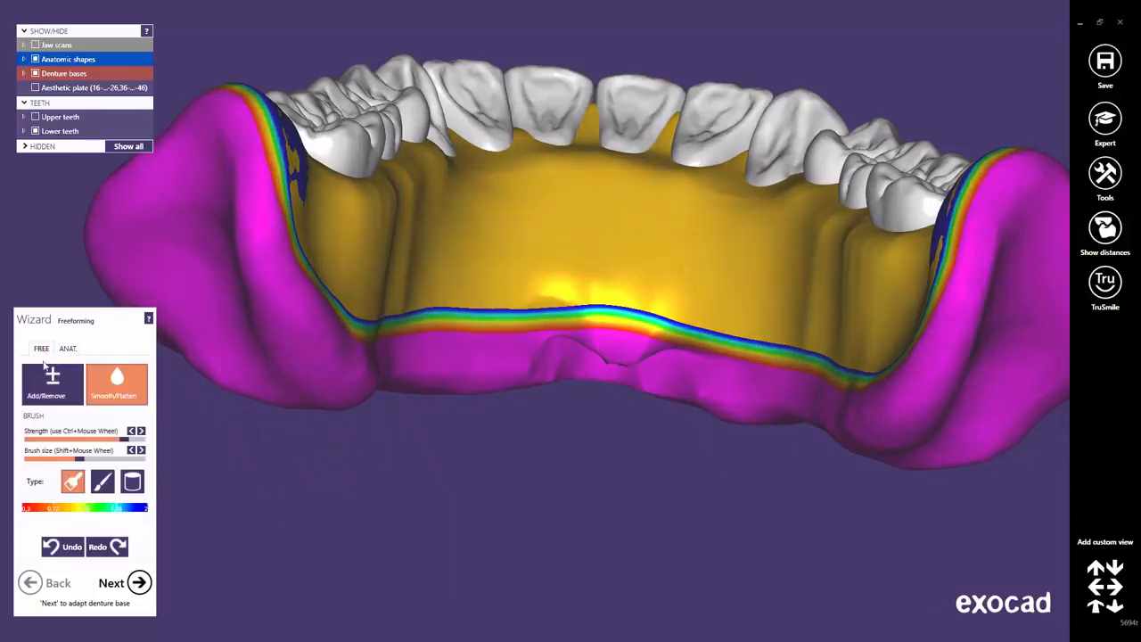
click(47, 390)
drag(69, 463, 95, 464)
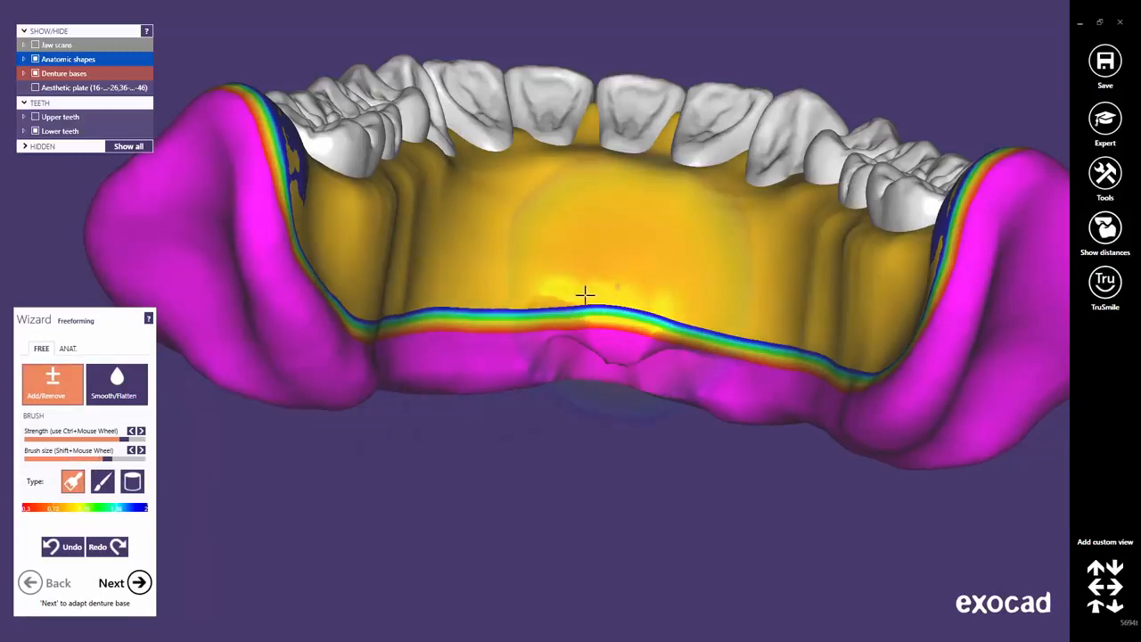
drag(113, 464, 83, 461)
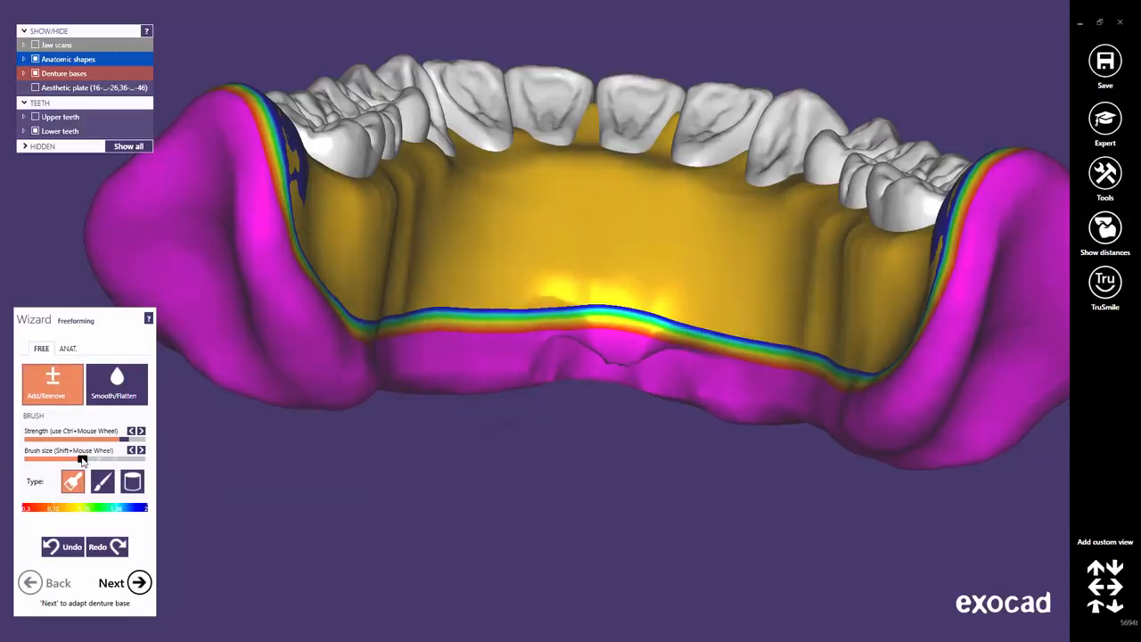
mouse_move(711, 284)
mouse_down()
mouse_move(466, 273)
mouse_move(291, 376)
mouse_up()
Smooth away the dent below the rim and the lingual bumps with Smooth/Flatten.
click(125, 383)
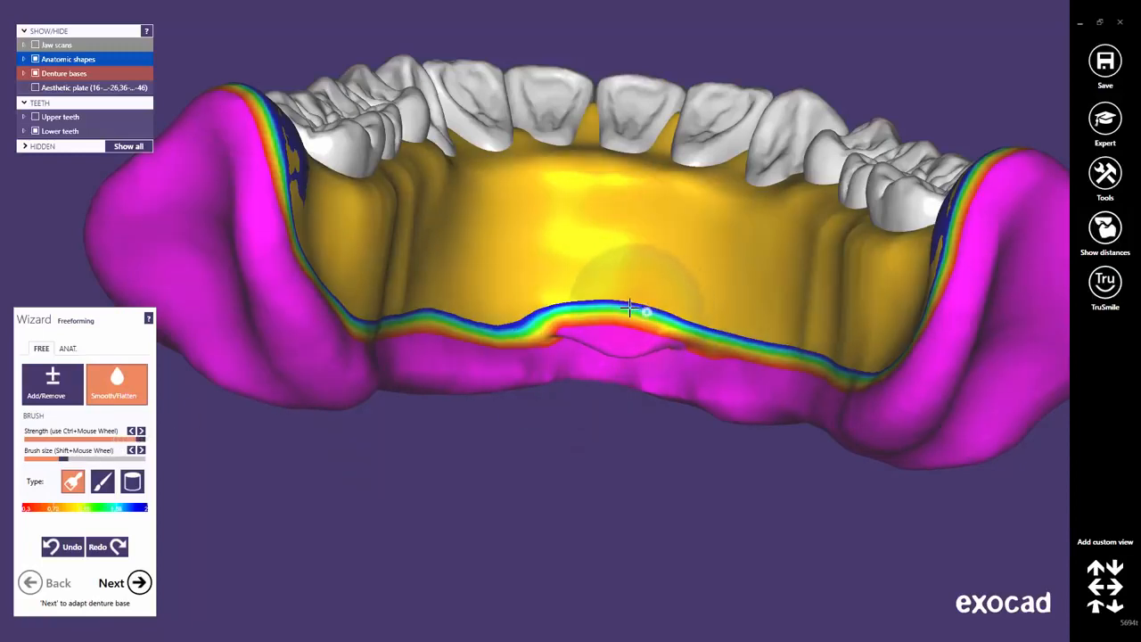
mouse_move(629, 307)
mouse_down()
mouse_move(558, 297)
mouse_move(629, 301)
mouse_up()
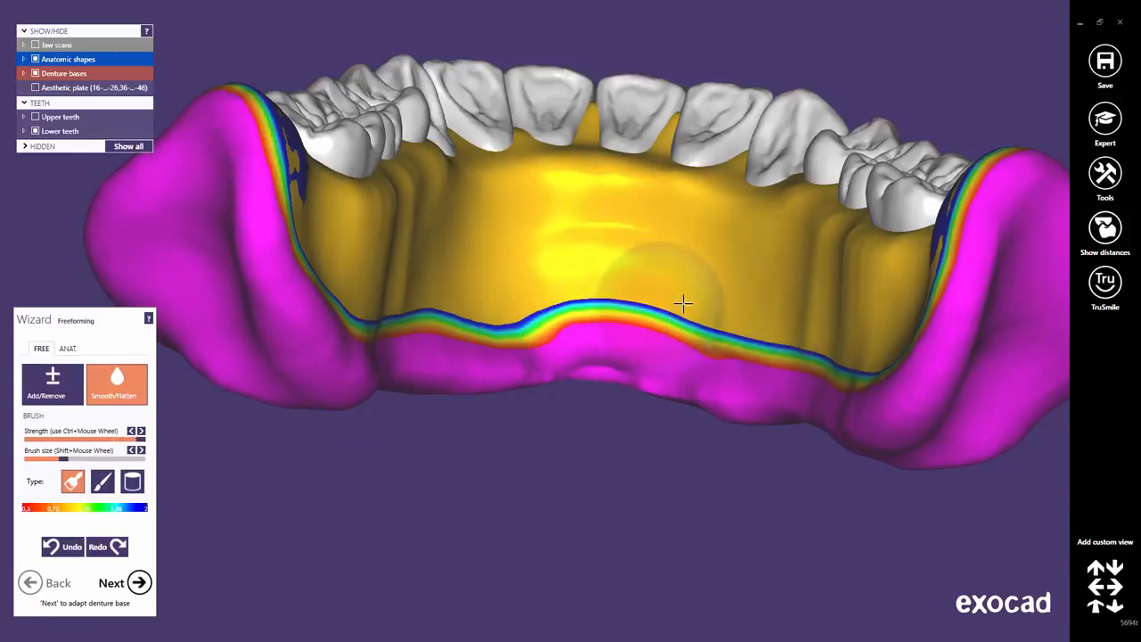
mouse_move(598, 257)
mouse_down()
mouse_move(474, 255)
mouse_move(748, 306)
mouse_move(604, 273)
mouse_move(464, 262)
mouse_move(560, 304)
mouse_move(681, 285)
mouse_up()
right_drag(680, 285, 703, 226)
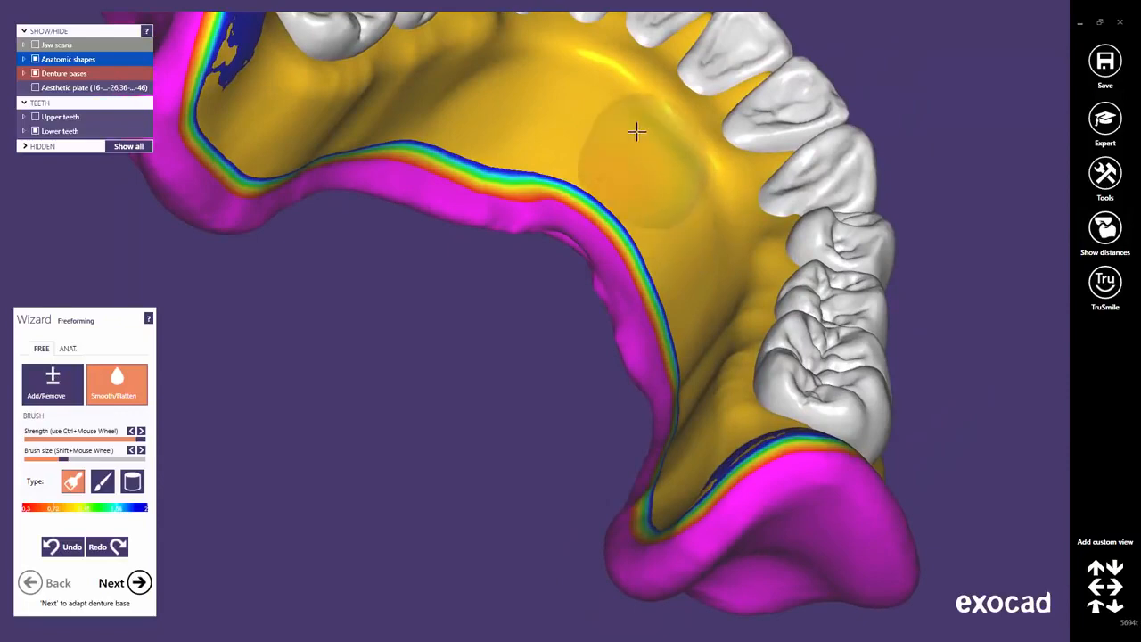
right_drag(607, 258, 648, 287)
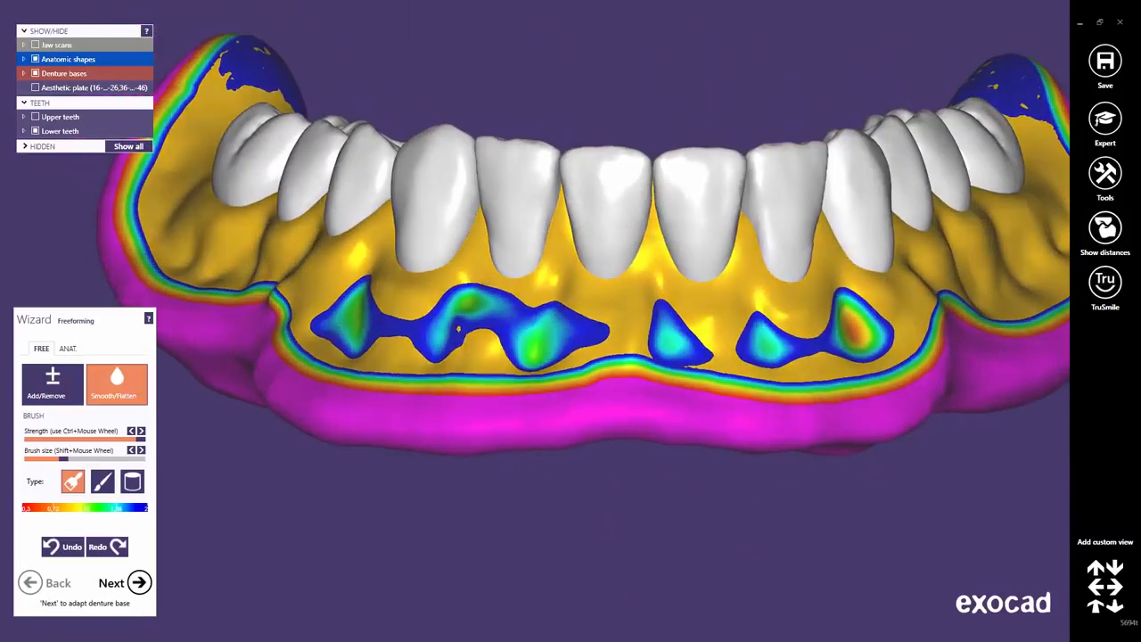
Show the upper denture alongside the lower one with TruSmile rendering, viewed obliquely then frontally.
click(1096, 609)
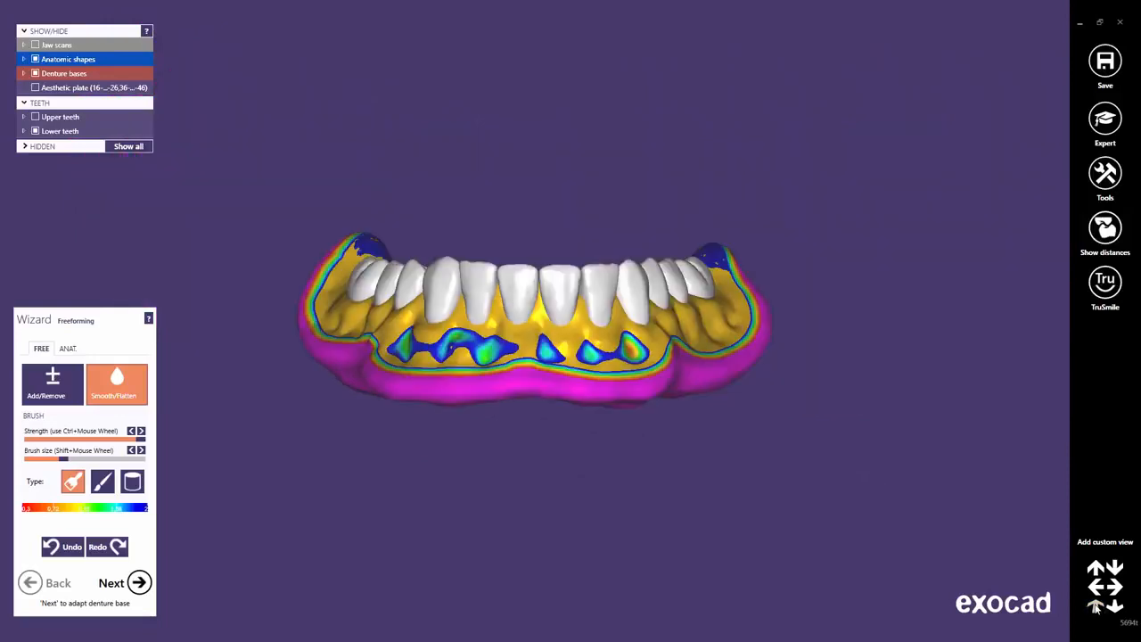
click(35, 116)
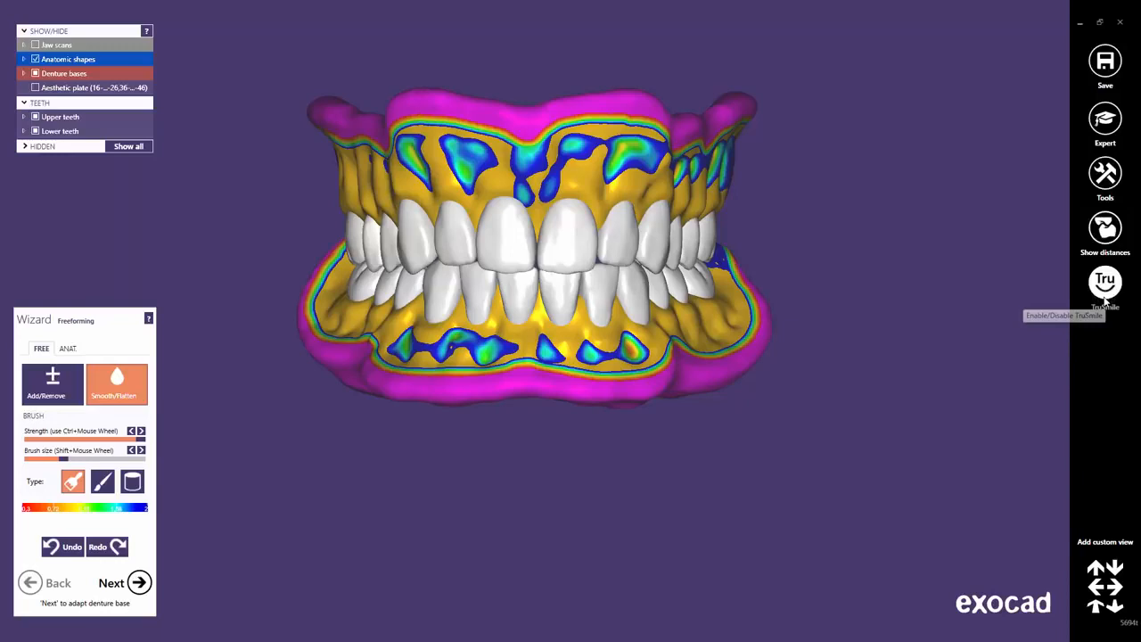
click(1105, 299)
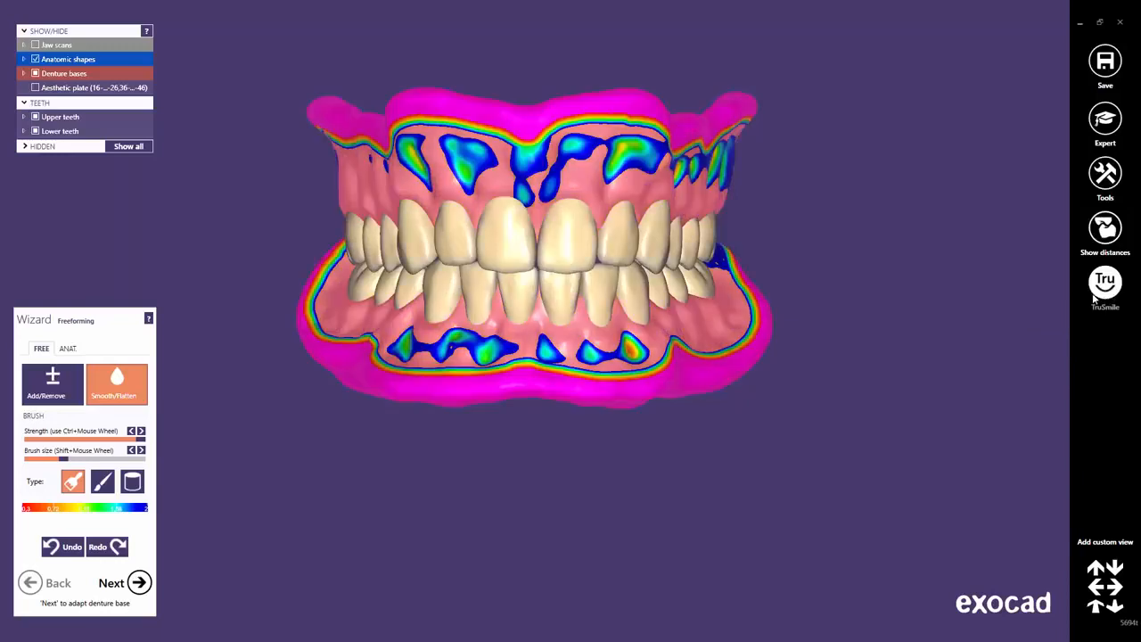
click(1104, 609)
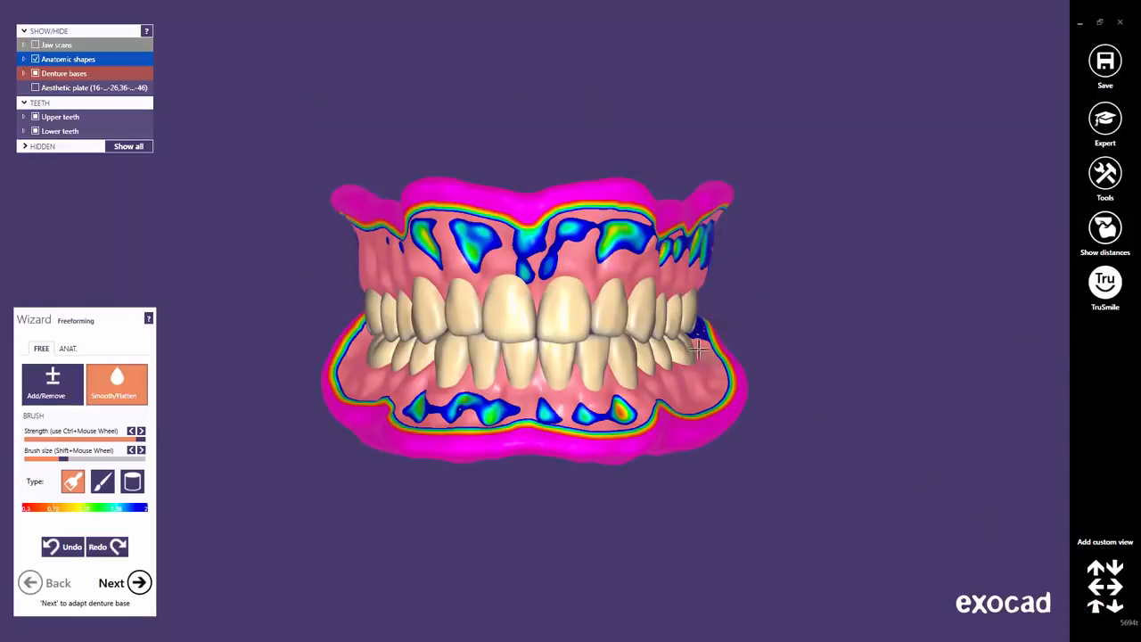
right_drag(698, 349, 697, 350)
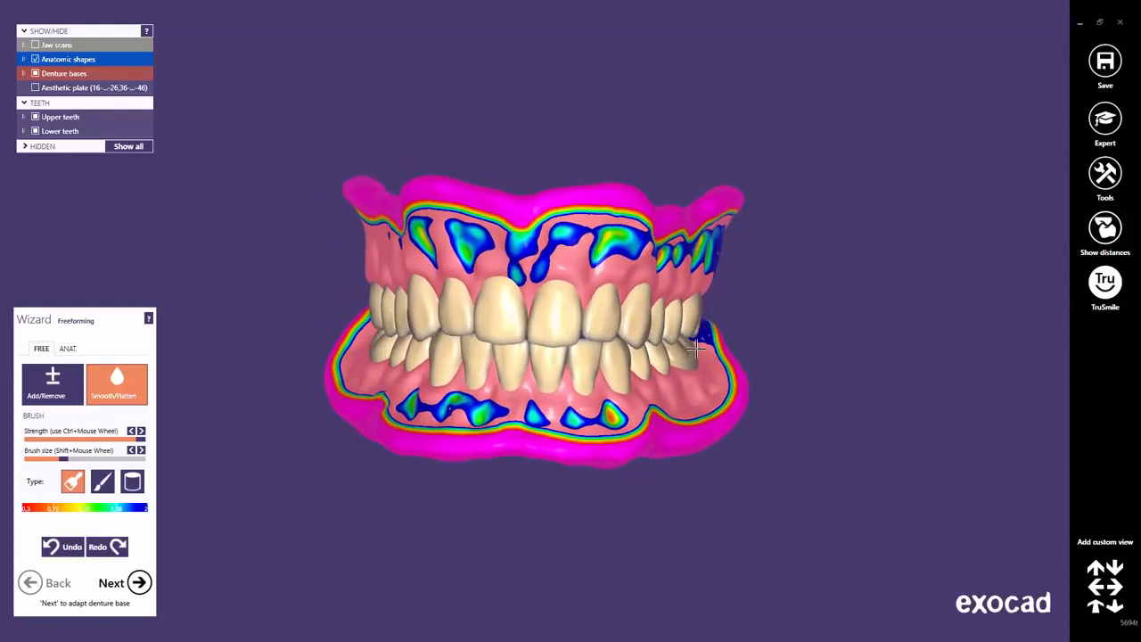
click(1096, 609)
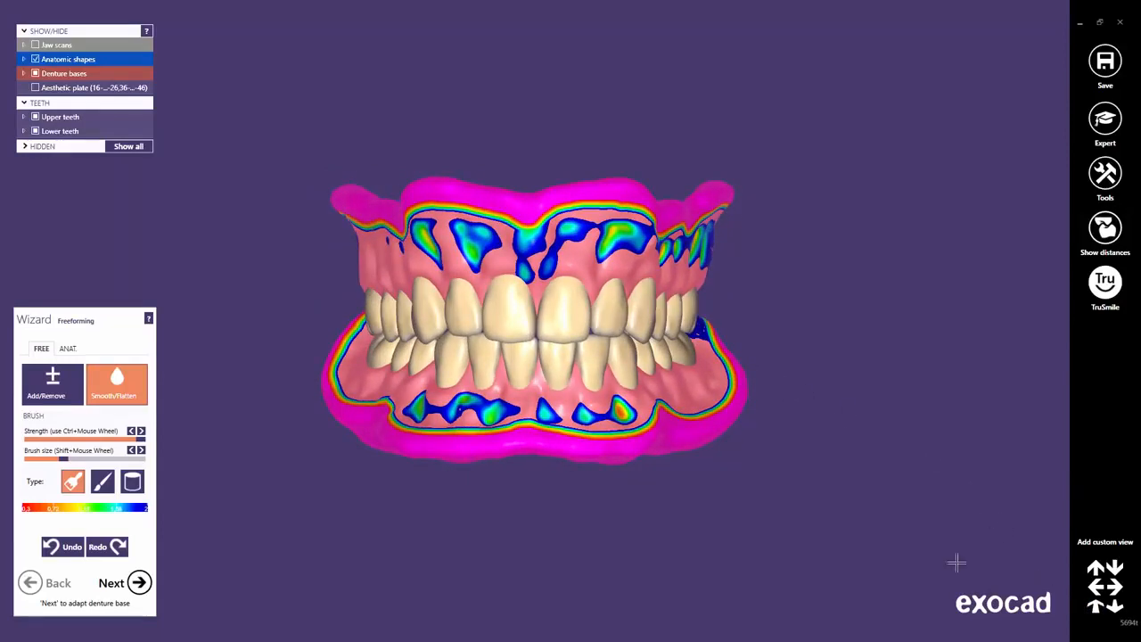
Apply Adapt Denture Base to Teeth on the upper base, inspect its tooth pockets, and advance to the lower.
click(140, 583)
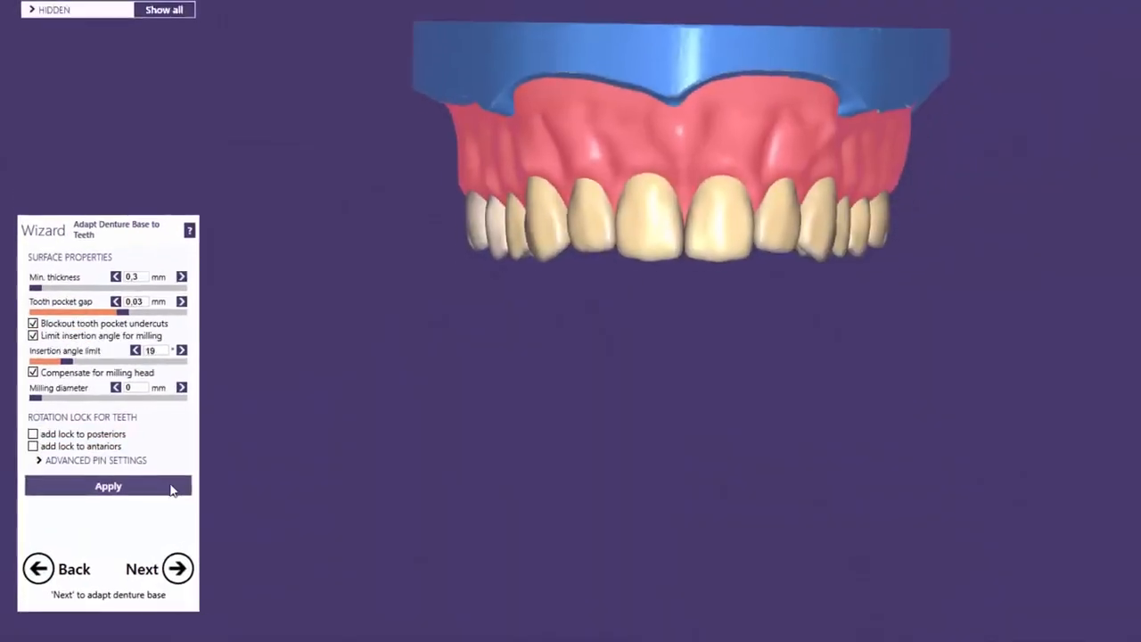
click(171, 489)
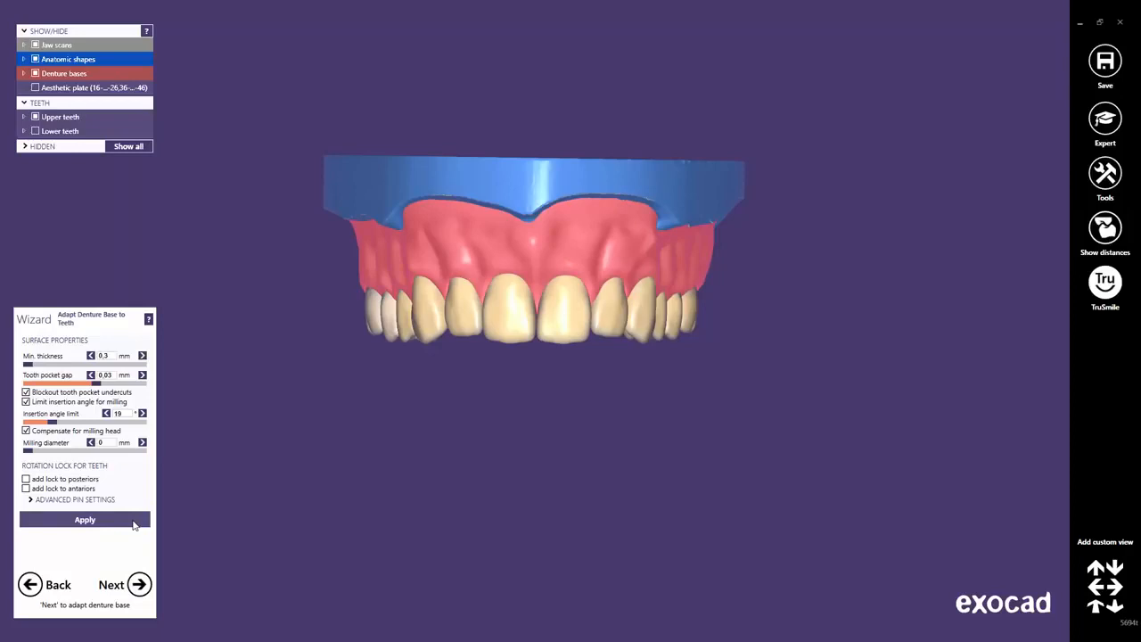
middle_click(540, 327)
right_drag(529, 367, 580, 340)
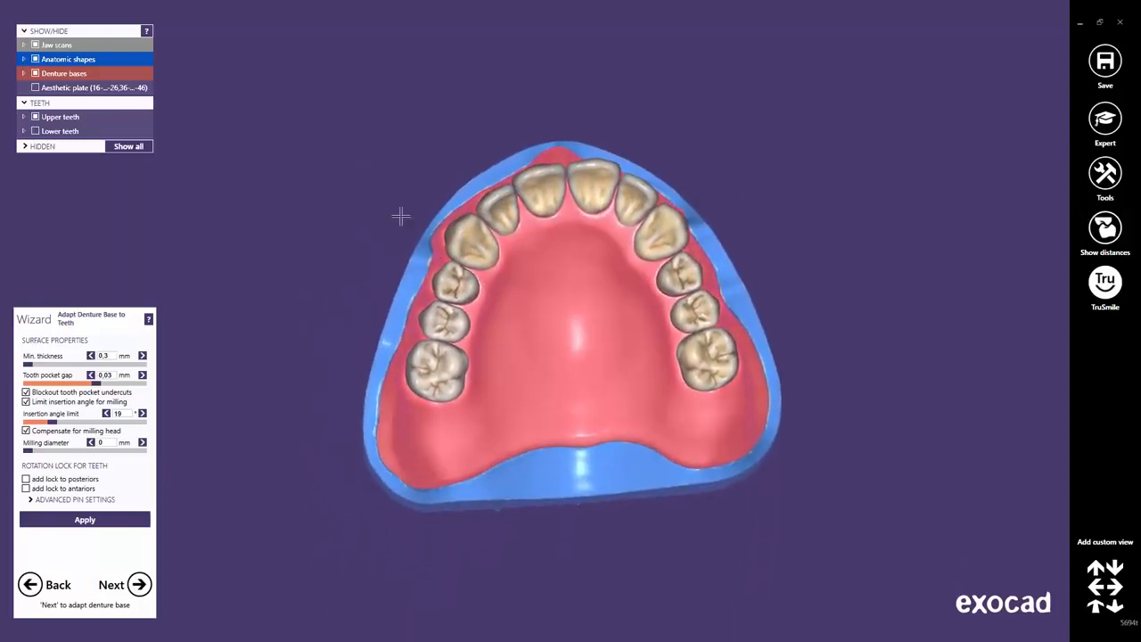
click(36, 59)
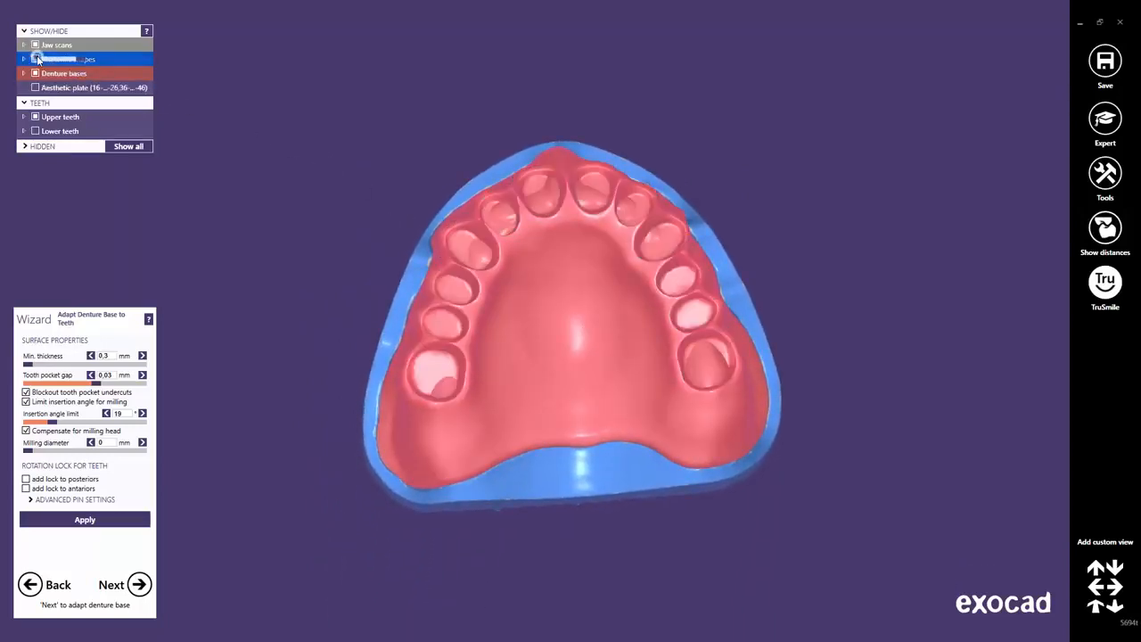
right_drag(578, 354, 578, 353)
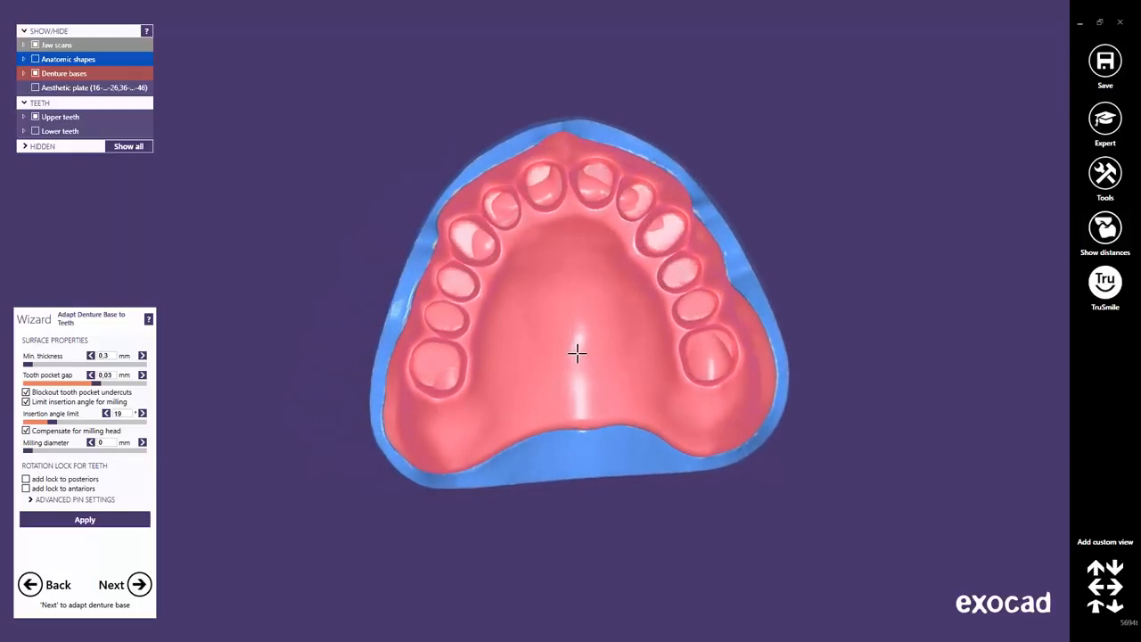
click(1095, 607)
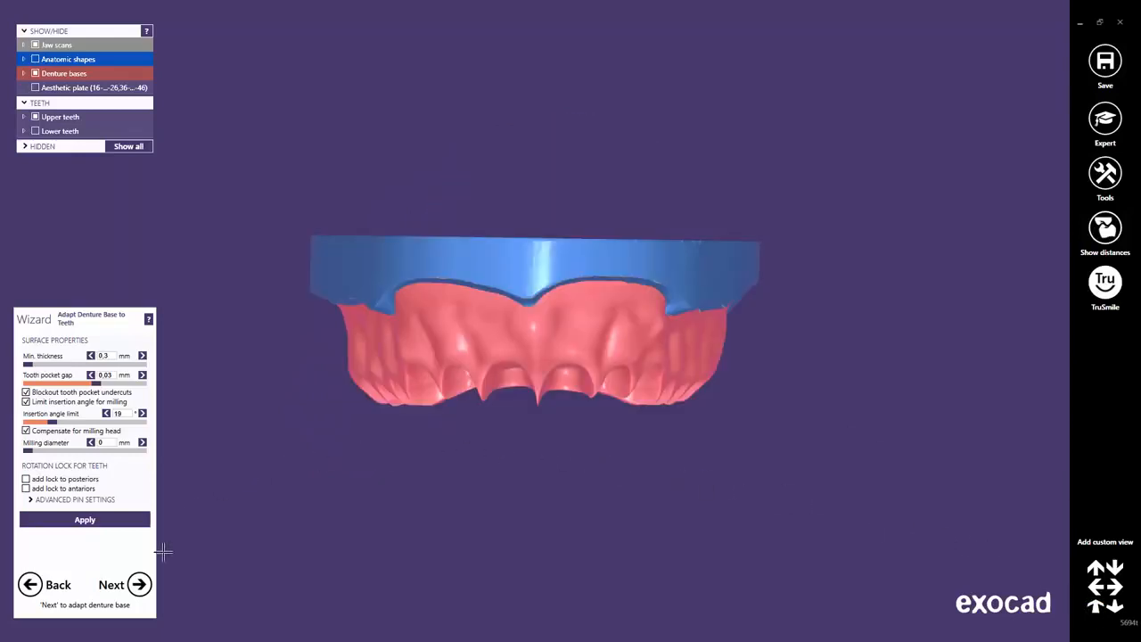
click(139, 586)
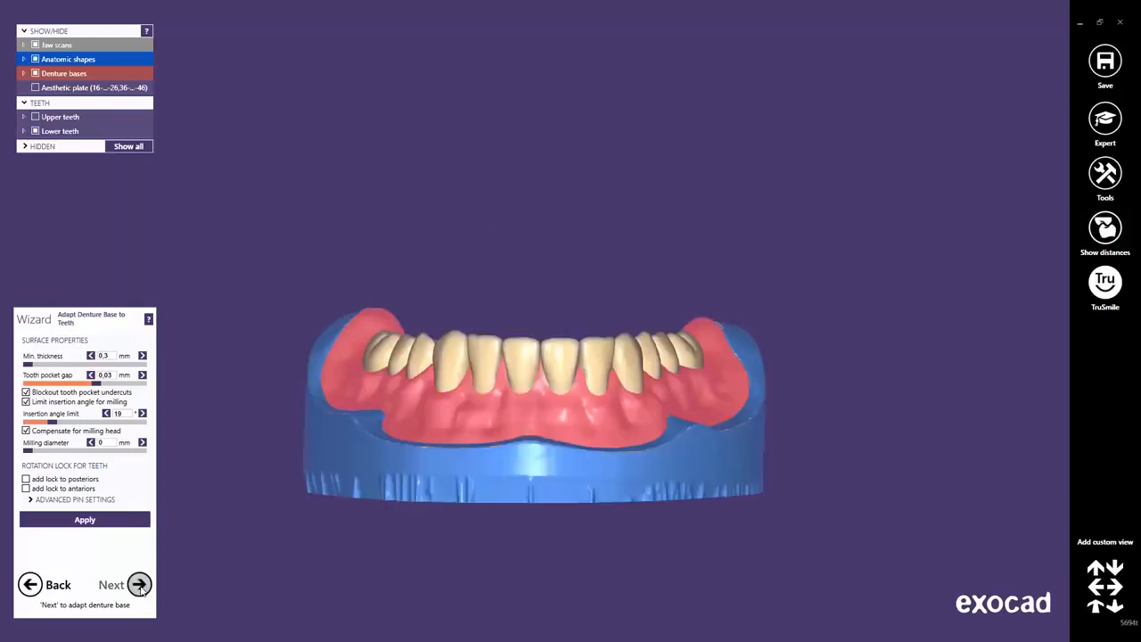
Adapt the lower base to its teeth, check its tooth pockets with teeth hidden, and advance to merging.
click(122, 519)
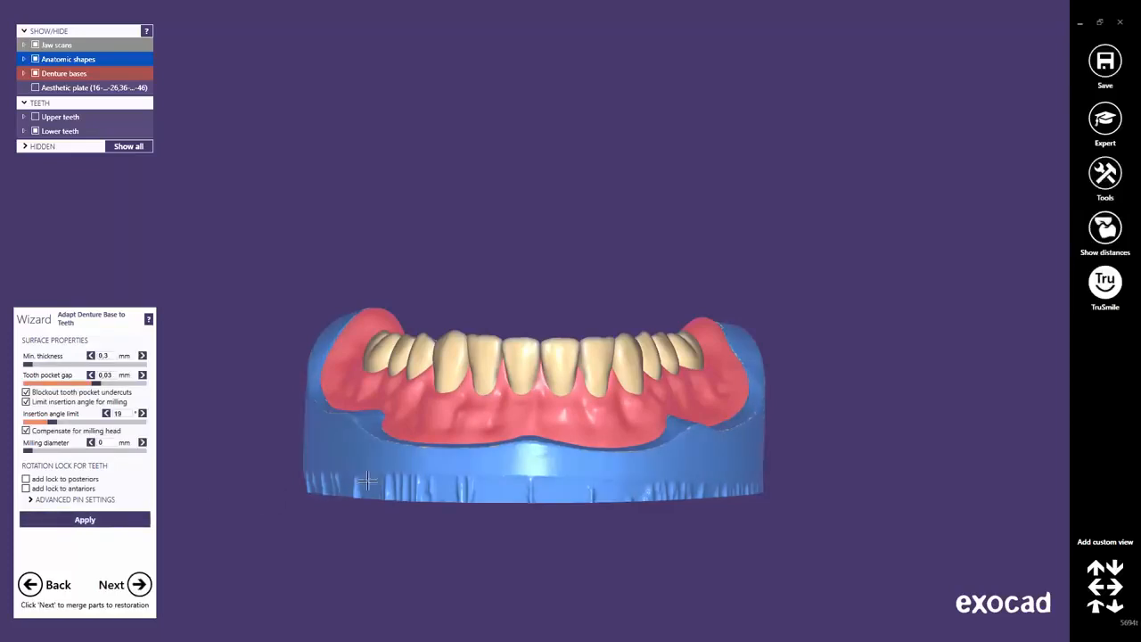
right_drag(552, 392, 586, 343)
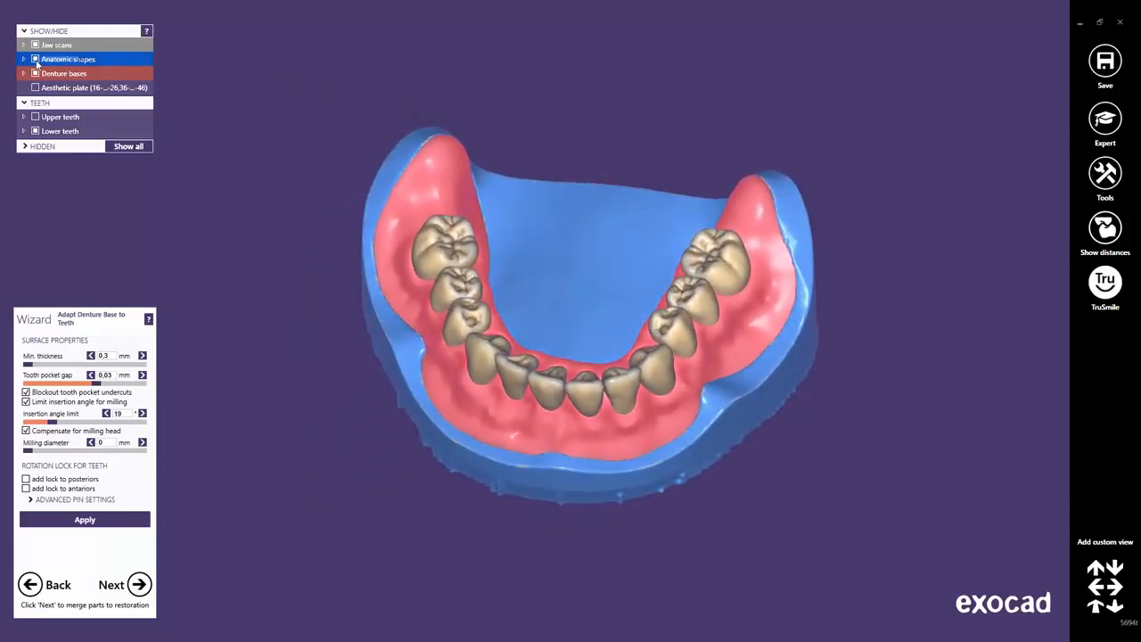
click(36, 60)
right_drag(520, 443, 558, 474)
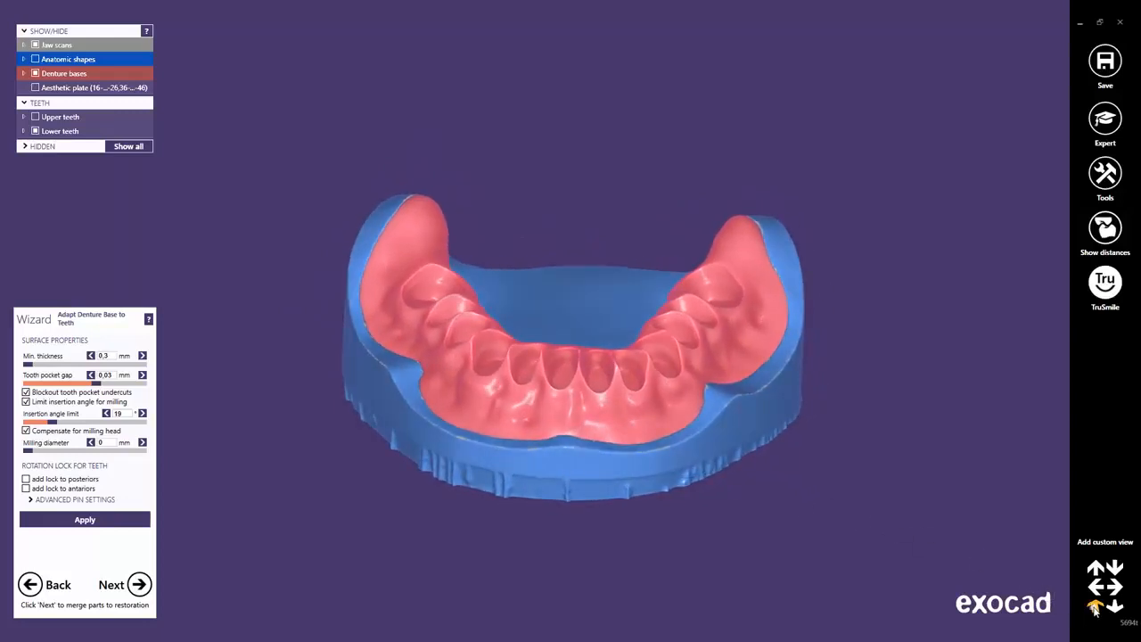
click(1095, 608)
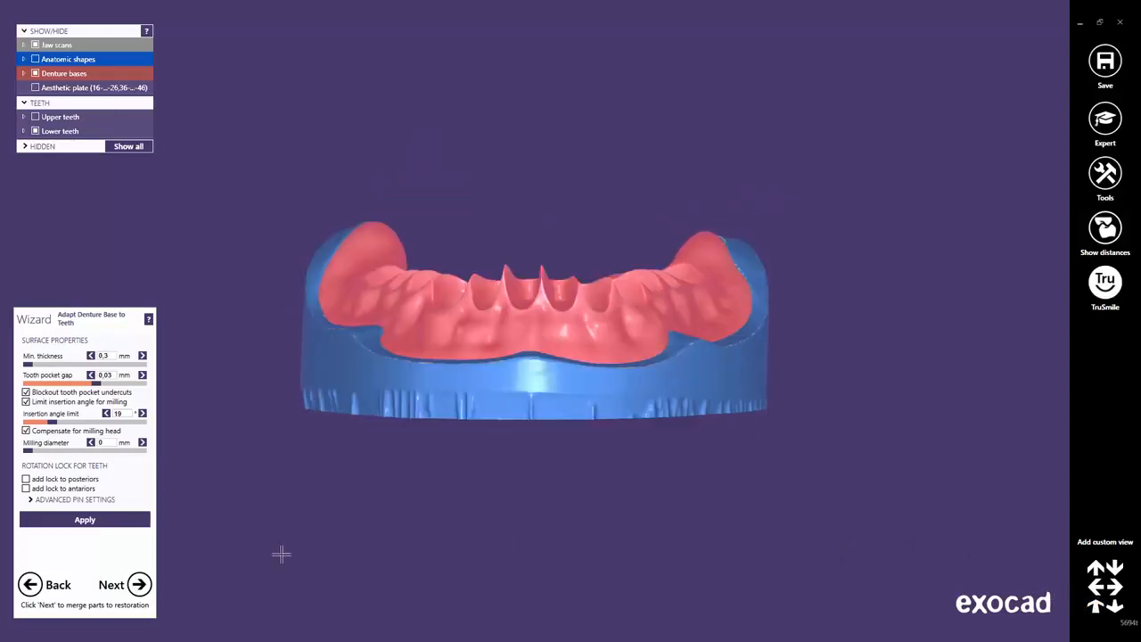
click(141, 585)
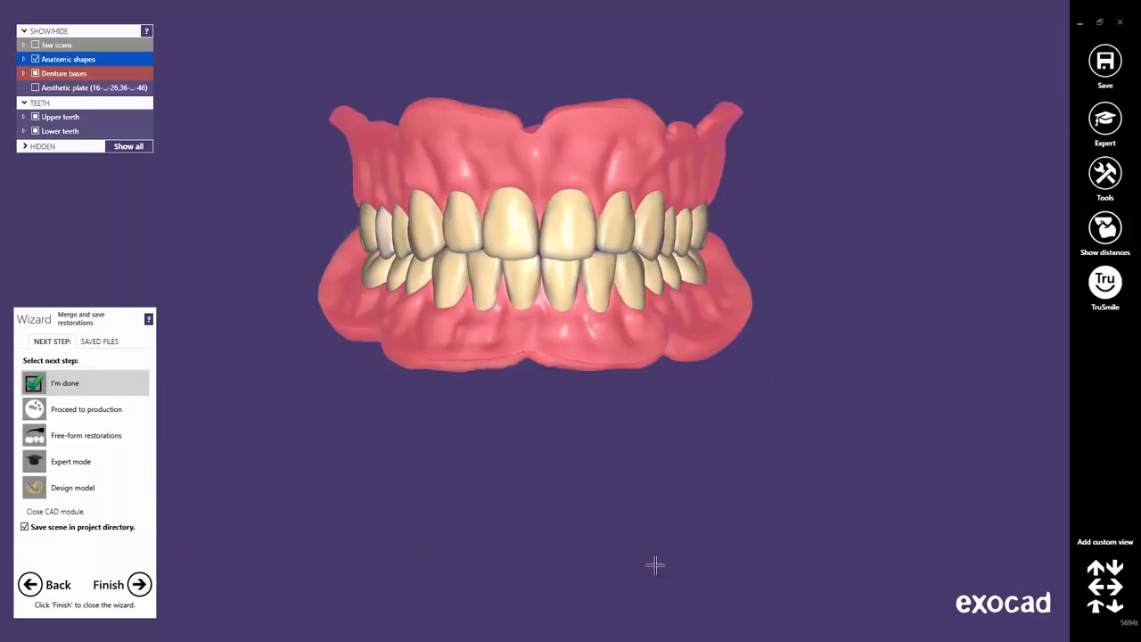
Reset to the front view and choose I'm done with Save scene ticked to finish the design.
click(1097, 607)
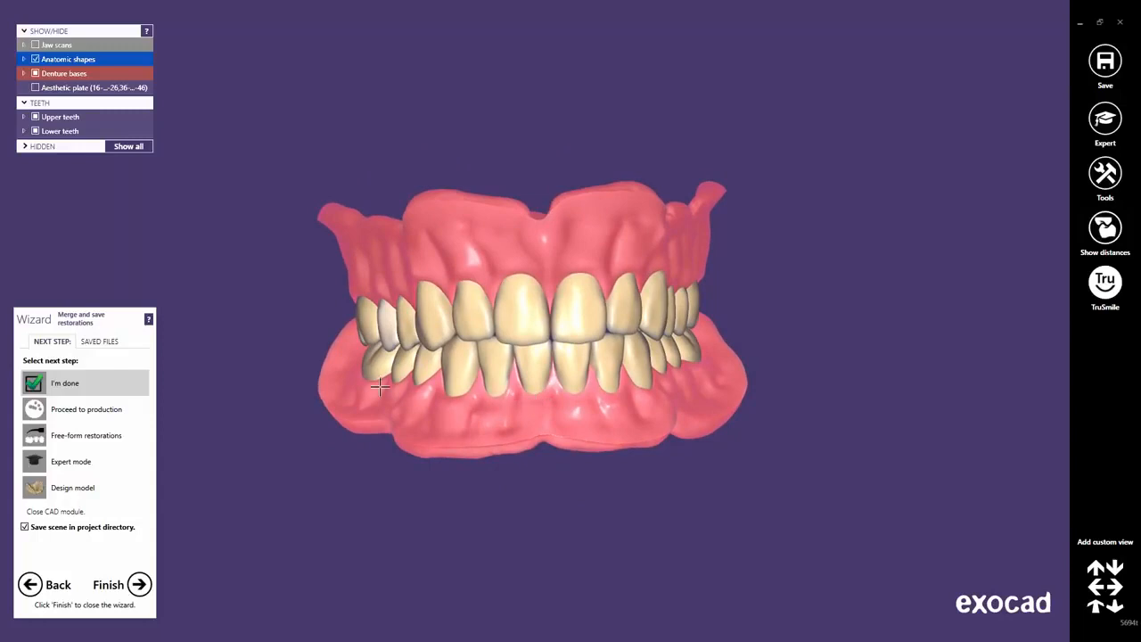
click(87, 384)
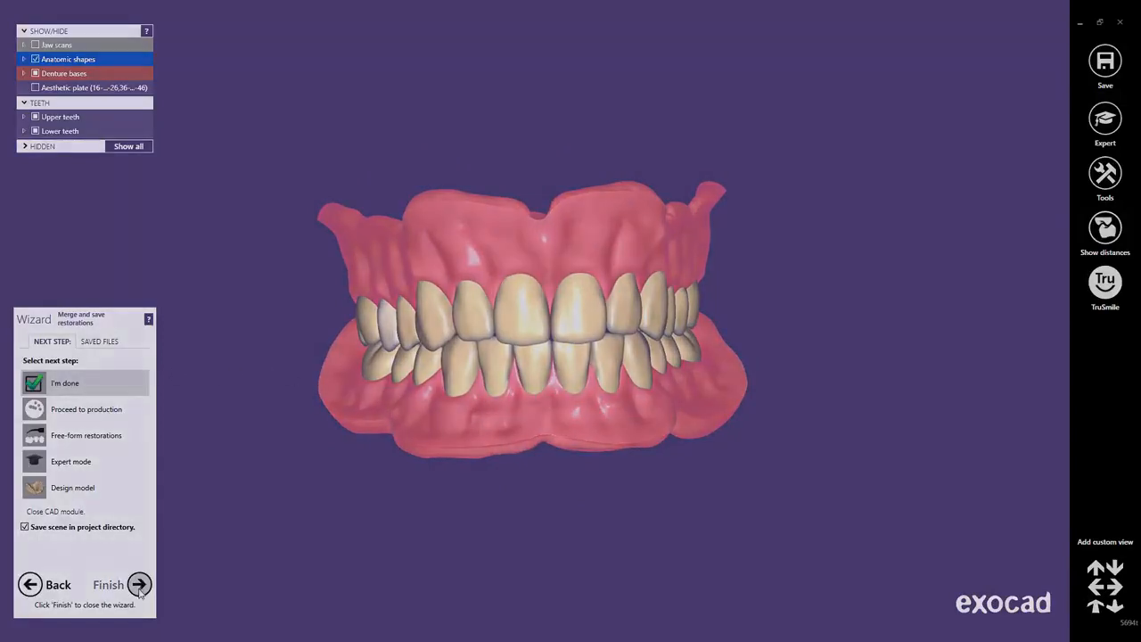